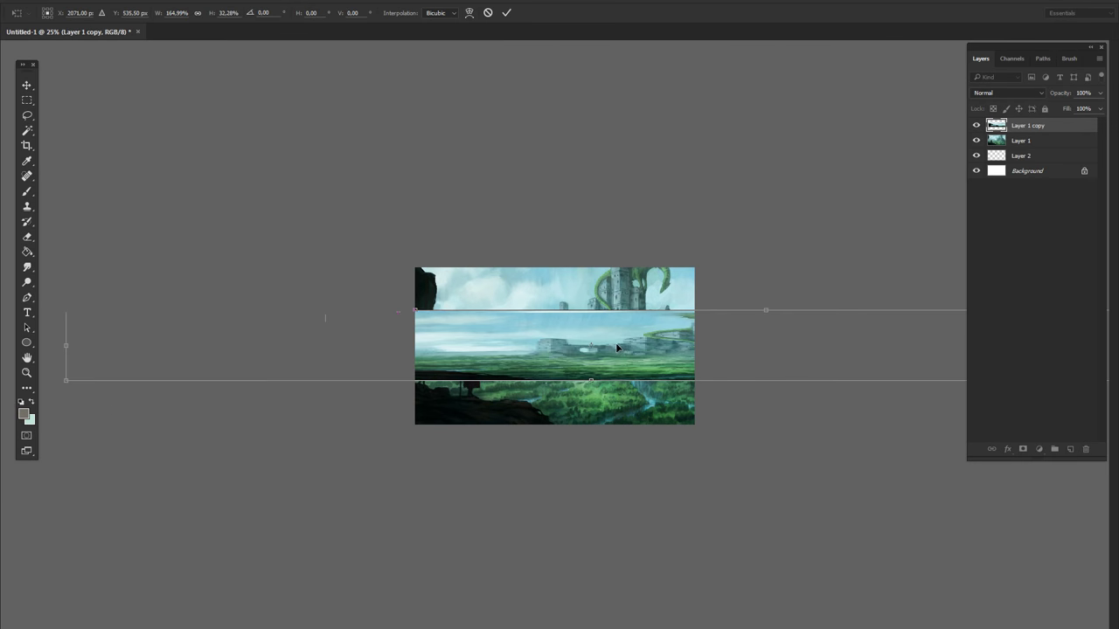
Step: Move the duplicated strip down over the valley and erase the strips' hard edges
{"action": "mouse_move", "coordinate": [616, 343]}
{"action": "left_mouse_down"}
{"action": "mouse_move", "coordinate": [788, 445]}
{"action": "mouse_move", "coordinate": [456, 435]}
{"action": "left_mouse_up"}
{"action": "key", "text": "e"}
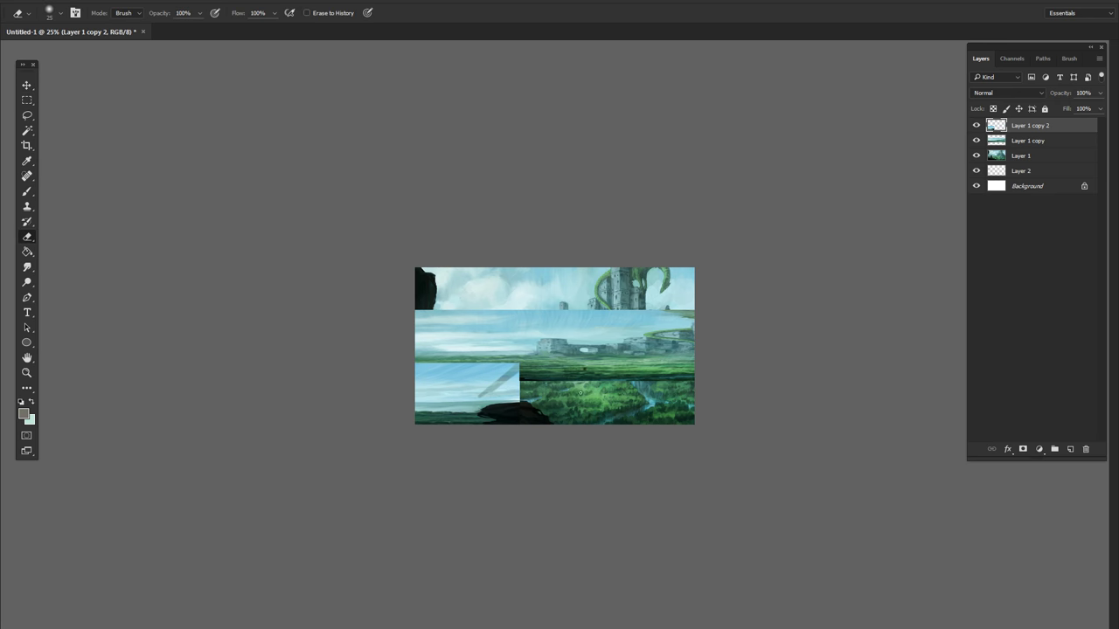
{"action": "left_click_drag", "start_coordinate": [516, 372], "coordinate": [424, 411]}
{"action": "left_click_drag", "start_coordinate": [516, 394], "coordinate": [428, 402]}
{"action": "key", "text": "alt+bracketleft"}
{"action": "left_click_drag", "start_coordinate": [428, 315], "coordinate": [438, 337]}
{"action": "left_click_drag", "start_coordinate": [691, 315], "coordinate": [647, 327]}
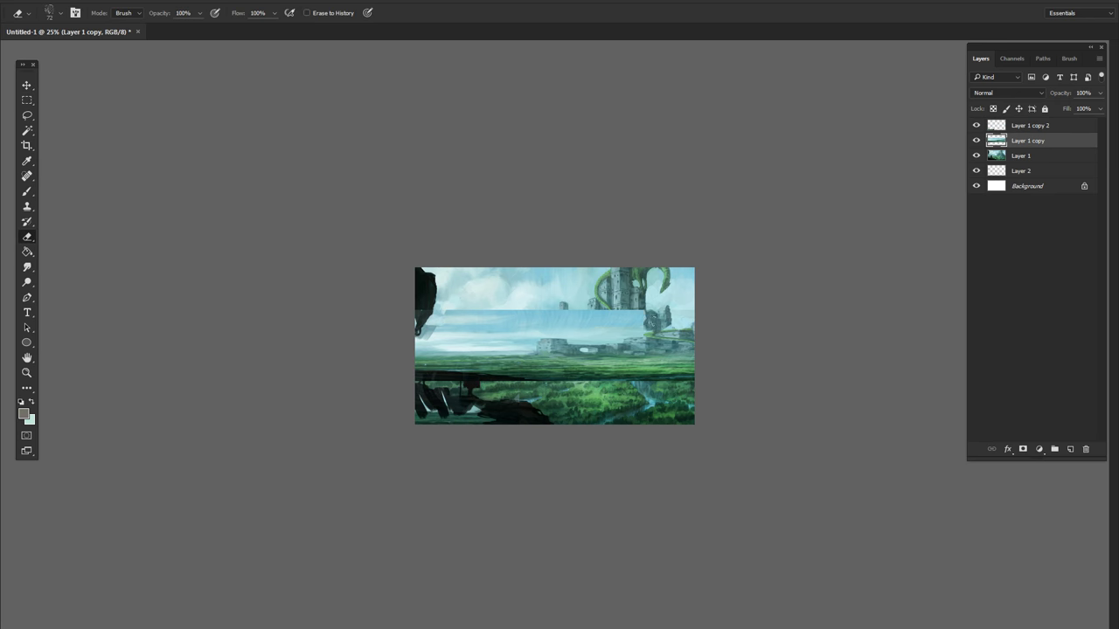
Step: Merge the strips, lower their saturation with Hue/Saturation, and paint over part of the sky
{"action": "key", "text": "ctrl+e"}
{"action": "key", "text": "ctrl+e"}
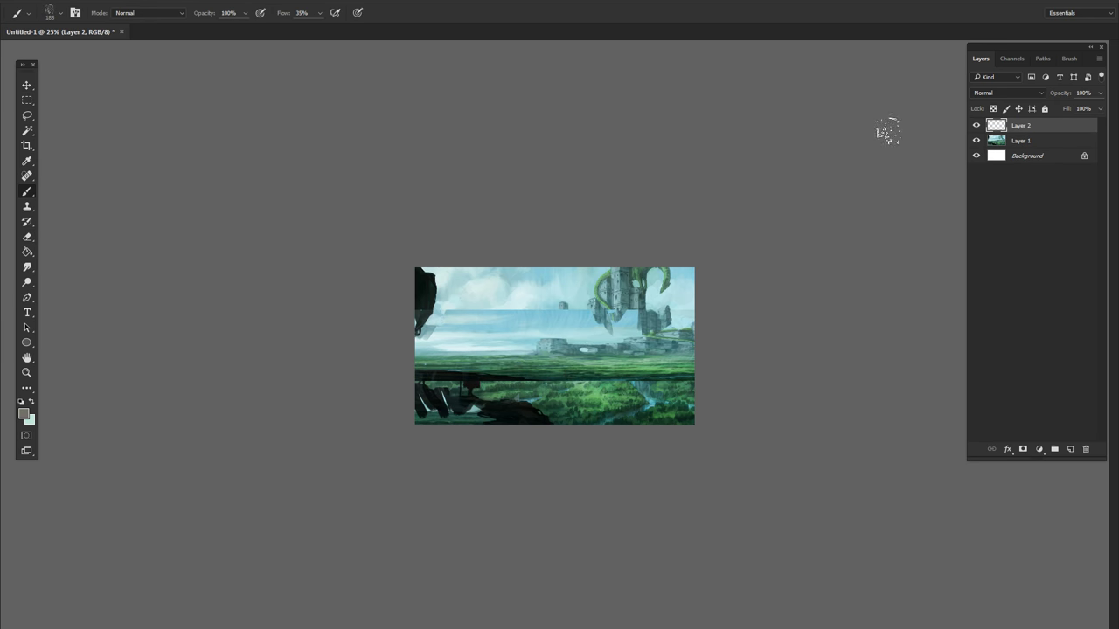
{"action": "key", "text": "ctrl+u"}
{"action": "mouse_move", "coordinate": [214, 140]}
{"action": "left_mouse_down"}
{"action": "mouse_move", "coordinate": [204, 141]}
{"action": "mouse_move", "coordinate": [227, 110]}
{"action": "mouse_move", "coordinate": [247, 115]}
{"action": "mouse_move", "coordinate": [222, 112]}
{"action": "left_mouse_up"}
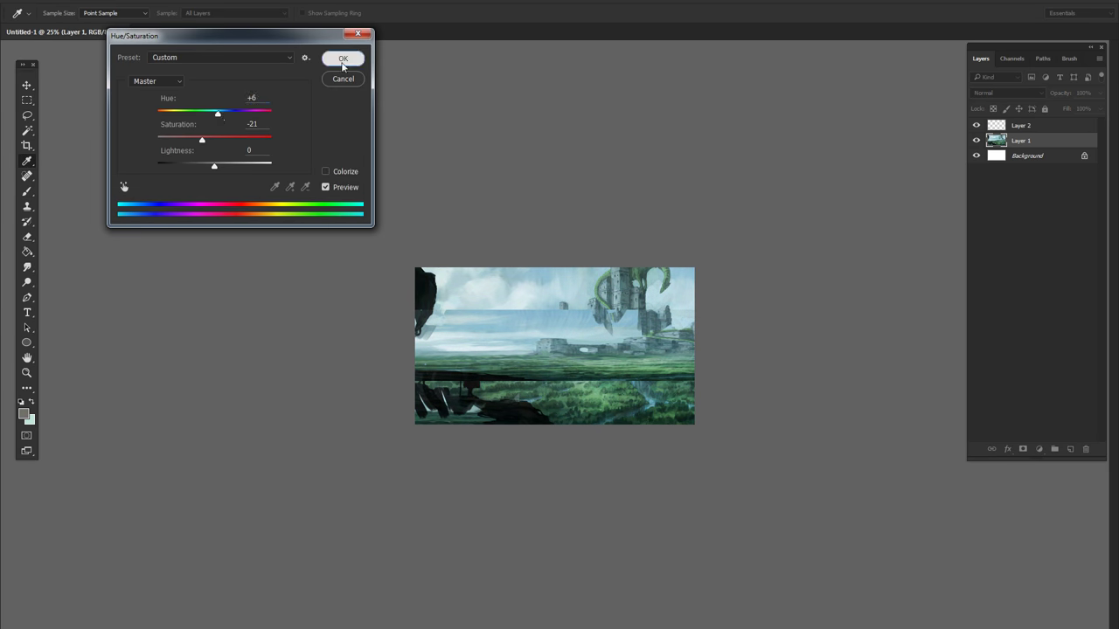
{"action": "left_click", "coordinate": [343, 57]}
{"action": "key", "text": "b"}
{"action": "left_click", "coordinate": [574, 288], "text": "alt"}
{"action": "left_click_drag", "start_coordinate": [575, 287], "coordinate": [599, 317]}
Step: Select the whole canvas and warp Layer 1 into a curved horizon
{"action": "left_click", "coordinate": [27, 99]}
{"action": "key", "text": "ctrl+a"}
{"action": "key", "text": "ctrl+t"}
{"action": "right_click", "coordinate": [584, 332]}
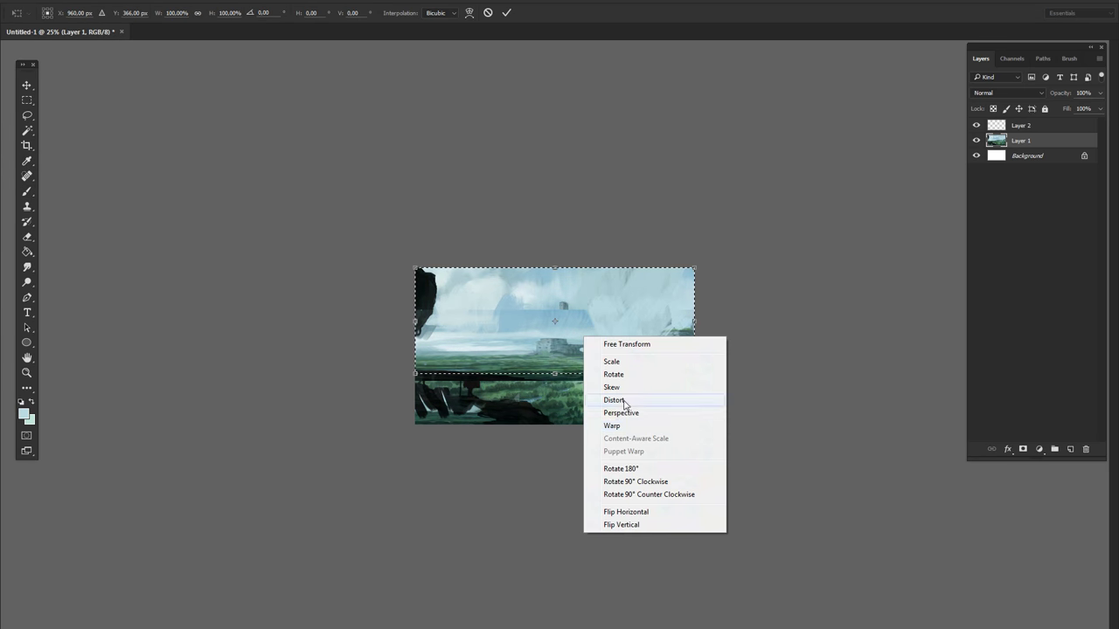
{"action": "left_click", "coordinate": [611, 424]}
{"action": "key", "text": "b"}
{"action": "key", "text": "ctrl+d"}
Step: Paint light-blue sky strokes across the top and green strokes along the ground
{"action": "left_click_drag", "start_coordinate": [691, 325], "coordinate": [629, 375]}
{"action": "mouse_move", "coordinate": [420, 271]}
{"action": "left_mouse_down"}
{"action": "mouse_move", "coordinate": [442, 302]}
{"action": "mouse_move", "coordinate": [433, 341]}
{"action": "left_mouse_up"}
{"action": "key", "text": "ctrl+plus"}
{"action": "left_click_drag", "start_coordinate": [577, 411], "coordinate": [525, 399]}
{"action": "left_click", "coordinate": [367, 455], "text": "alt"}
{"action": "mouse_move", "coordinate": [403, 441]}
{"action": "left_mouse_down"}
{"action": "mouse_move", "coordinate": [612, 476]}
{"action": "mouse_move", "coordinate": [721, 477]}
{"action": "left_mouse_up"}
{"action": "left_click", "coordinate": [781, 437], "text": "alt"}
Step: Paint a dark rock on the left, trim its top with sky colour, and extend it downward
{"action": "right_click", "coordinate": [693, 396]}
{"action": "mouse_move", "coordinate": [289, 394]}
{"action": "left_mouse_down"}
{"action": "mouse_move", "coordinate": [332, 328]}
{"action": "mouse_move", "coordinate": [346, 361]}
{"action": "left_mouse_up"}
{"action": "right_click", "coordinate": [452, 354]}
{"action": "left_click", "coordinate": [385, 345], "text": "alt"}
{"action": "left_click_drag", "start_coordinate": [398, 337], "coordinate": [297, 310]}
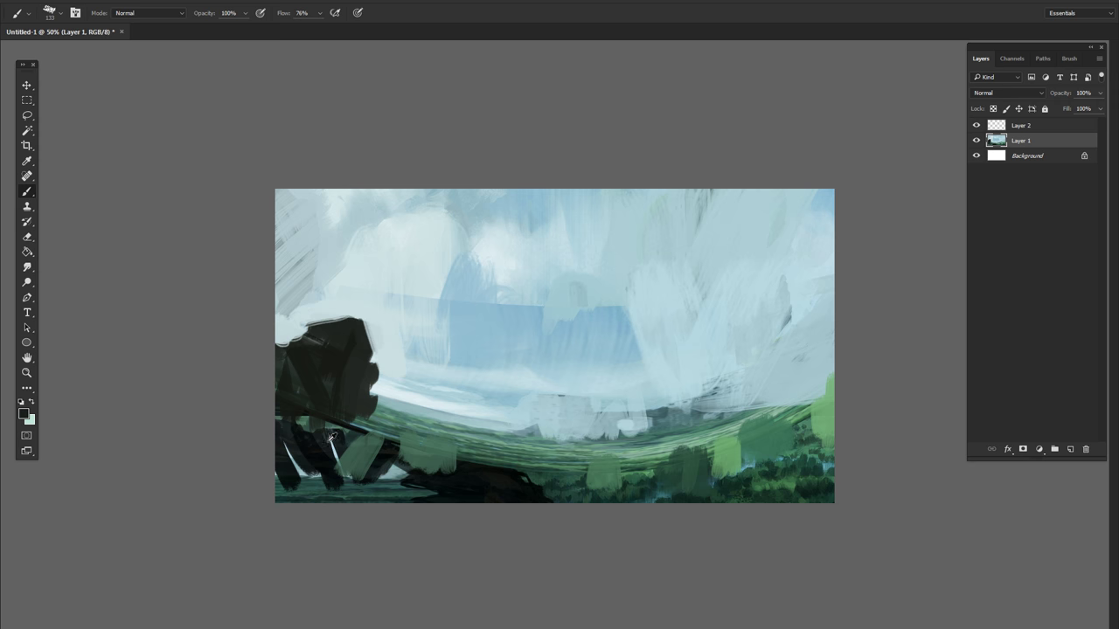
{"action": "left_click", "coordinate": [315, 385], "text": "alt"}
{"action": "mouse_move", "coordinate": [289, 433]}
{"action": "left_mouse_down"}
{"action": "mouse_move", "coordinate": [356, 419]}
{"action": "mouse_move", "coordinate": [250, 493]}
{"action": "mouse_move", "coordinate": [428, 485]}
{"action": "left_mouse_up"}
Step: Trim the rock's top-left edge with sky colour and stroke along the right horizon
{"action": "right_click", "coordinate": [687, 347]}
{"action": "left_click", "coordinate": [297, 298], "text": "alt"}
{"action": "left_click_drag", "start_coordinate": [306, 332], "coordinate": [284, 348]}
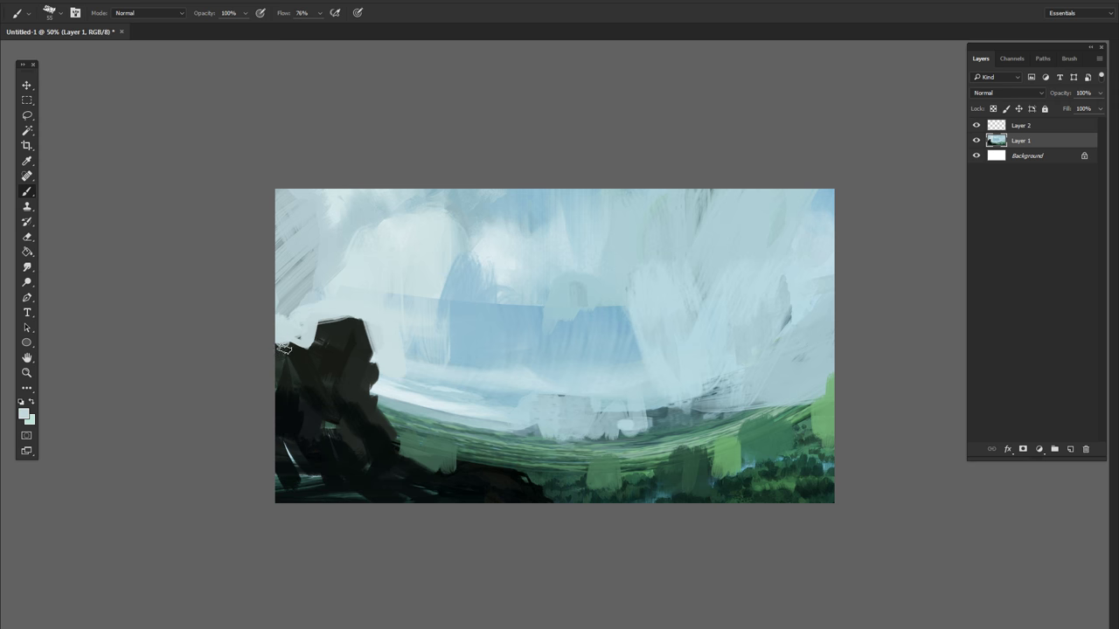
{"action": "left_click_drag", "start_coordinate": [682, 433], "coordinate": [830, 406]}
Step: Lighten the left of the canvas with one very large 30%-opacity stroke
{"action": "key", "text": "3"}
{"action": "right_click", "coordinate": [507, 370]}
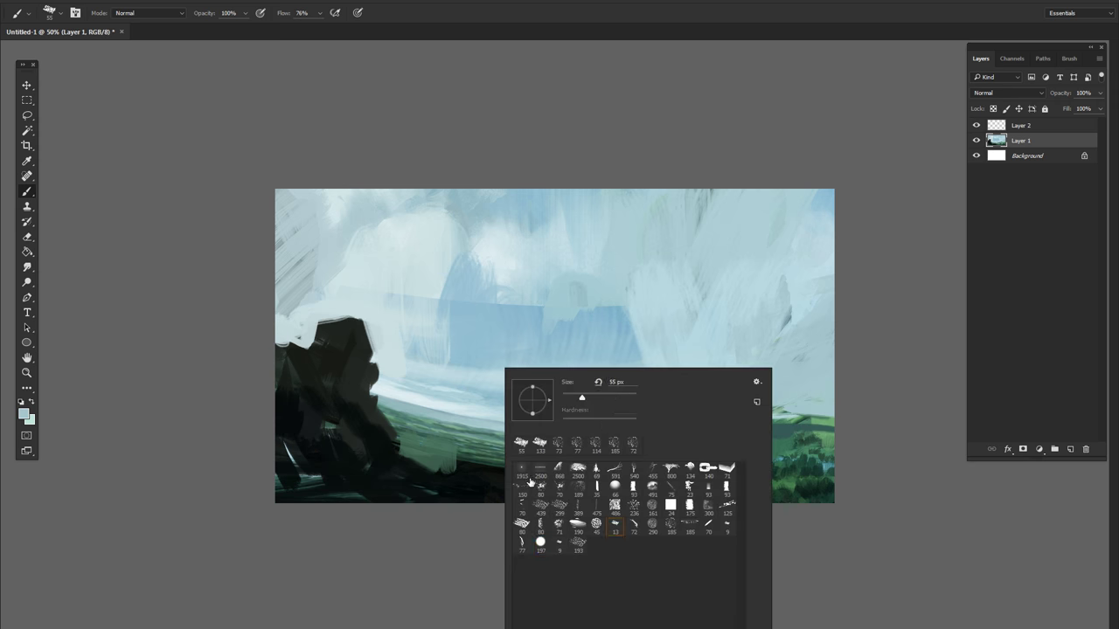
{"action": "left_click_drag", "start_coordinate": [569, 398], "coordinate": [717, 398]}
{"action": "key", "text": "Return"}
{"action": "left_click_drag", "start_coordinate": [330, 341], "coordinate": [490, 332]}
Step: Repaint the sky with broad cloudy strokes at full opacity
{"action": "key", "text": "alt+bracketright"}
{"action": "right_click", "coordinate": [612, 344]}
{"action": "key", "text": "Return"}
{"action": "key", "text": "0"}
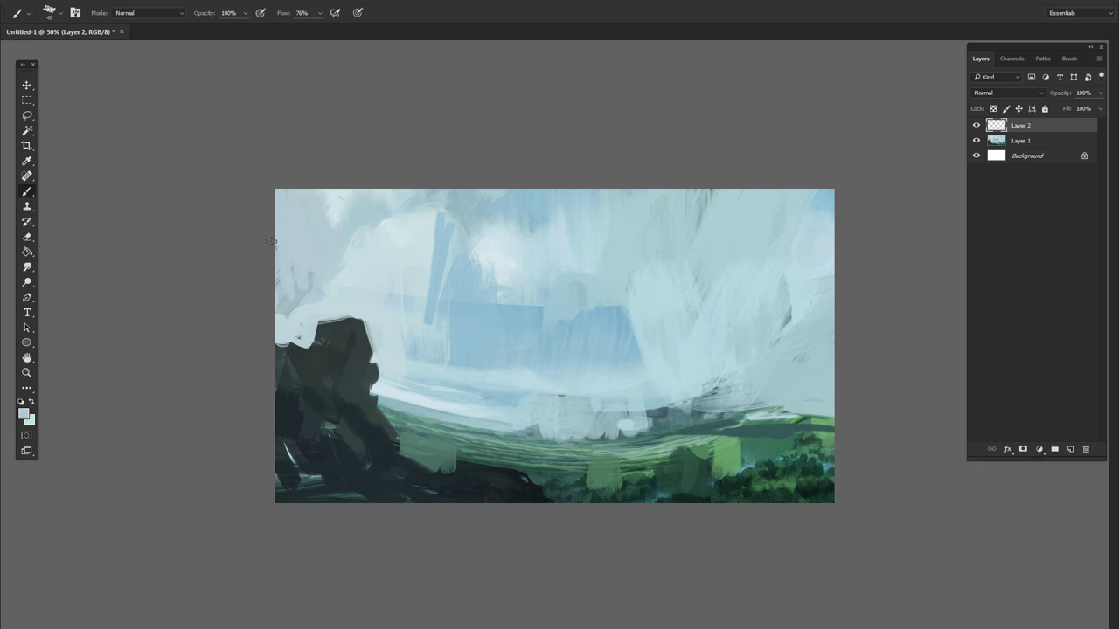
{"action": "right_click", "coordinate": [518, 307]}
{"action": "mouse_move", "coordinate": [429, 213]}
{"action": "left_mouse_down"}
{"action": "mouse_move", "coordinate": [449, 213]}
{"action": "mouse_move", "coordinate": [525, 324]}
{"action": "mouse_move", "coordinate": [512, 305]}
{"action": "mouse_move", "coordinate": [648, 369]}
{"action": "left_mouse_up"}
{"action": "key", "text": "bracketleft"}
{"action": "key", "text": "bracketleft"}
{"action": "key", "text": "bracketleft"}
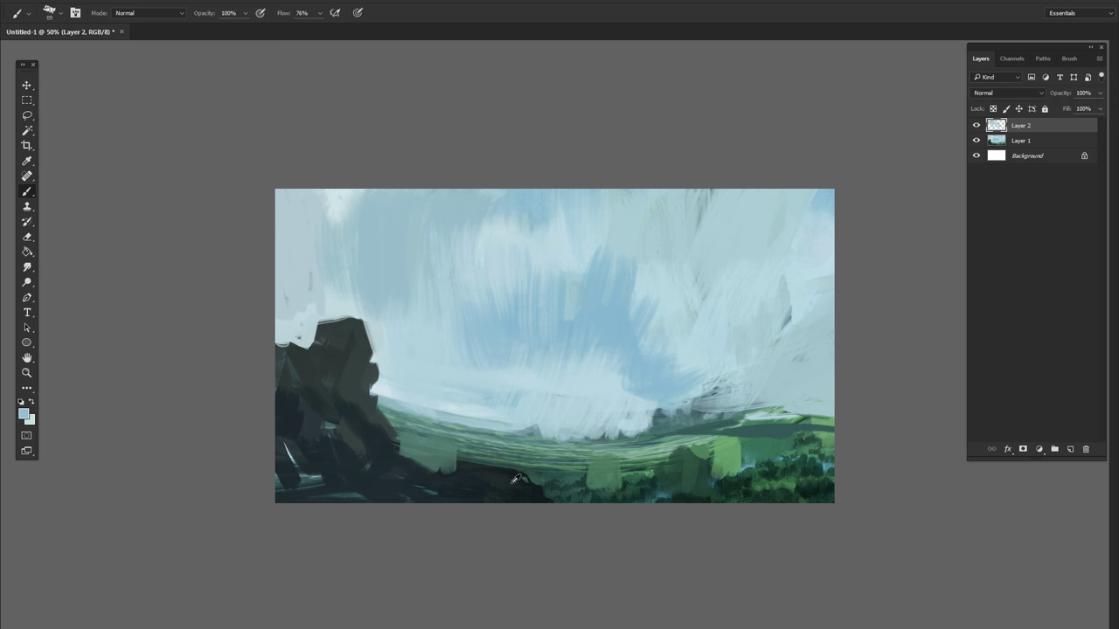
Step: Lasso a cliff area on the left and fill it with dark vertical strokes
{"action": "key", "text": "l"}
{"action": "mouse_move", "coordinate": [275, 187]}
{"action": "left_mouse_down"}
{"action": "mouse_move", "coordinate": [487, 350]}
{"action": "mouse_move", "coordinate": [274, 503]}
{"action": "left_mouse_up"}
{"action": "key", "text": "b"}
{"action": "mouse_move", "coordinate": [288, 209]}
{"action": "left_mouse_down"}
{"action": "mouse_move", "coordinate": [444, 352]}
{"action": "mouse_move", "coordinate": [516, 472]}
{"action": "mouse_move", "coordinate": [385, 368]}
{"action": "mouse_move", "coordinate": [375, 288]}
{"action": "mouse_move", "coordinate": [482, 481]}
{"action": "mouse_move", "coordinate": [559, 494]}
{"action": "left_mouse_up"}
{"action": "key", "text": "ctrl+d"}
Step: Extend the cliff's right edge and paint dark strokes along the canvas bottom
{"action": "left_click", "coordinate": [373, 251], "text": "alt"}
{"action": "right_click", "coordinate": [651, 359]}
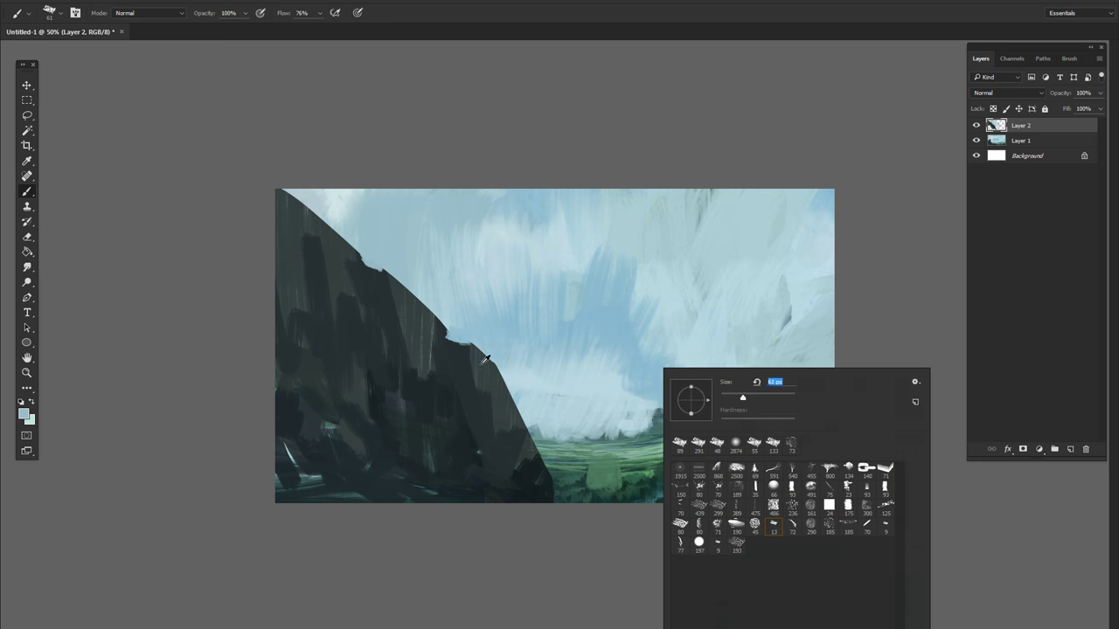
{"action": "mouse_move", "coordinate": [472, 342]}
{"action": "left_mouse_down"}
{"action": "mouse_move", "coordinate": [525, 367]}
{"action": "mouse_move", "coordinate": [536, 411]}
{"action": "left_mouse_up"}
{"action": "right_click", "coordinate": [651, 349]}
{"action": "left_click_drag", "start_coordinate": [302, 495], "coordinate": [833, 502]}
Step: Paint green strokes across the field, then repaint it in a darker green
{"action": "right_click", "coordinate": [752, 359]}
{"action": "left_click", "coordinate": [577, 463], "text": "alt"}
{"action": "mouse_move", "coordinate": [563, 481]}
{"action": "left_mouse_down"}
{"action": "mouse_move", "coordinate": [675, 442]}
{"action": "mouse_move", "coordinate": [822, 455]}
{"action": "left_mouse_up"}
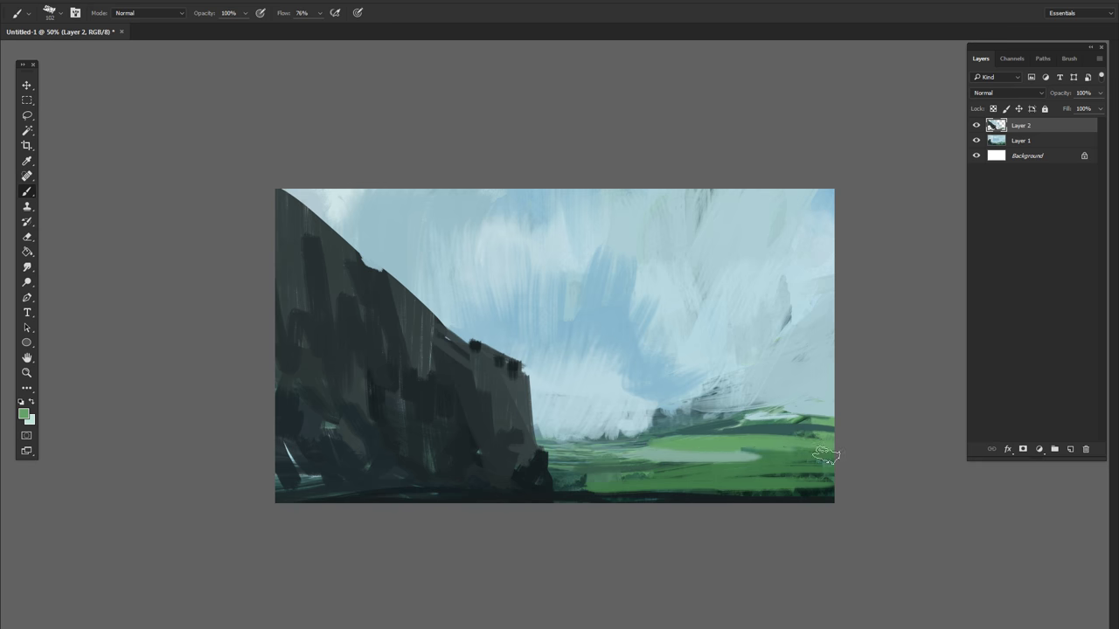
{"action": "left_click", "coordinate": [612, 459], "text": "alt"}
{"action": "left_click_drag", "start_coordinate": [594, 463], "coordinate": [831, 480]}
Step: Merge everything visible into Layer 3 and rotate it slightly
{"action": "key", "text": "ctrl+shift+alt+e"}
{"action": "key", "text": "v"}
{"action": "key", "text": "ctrl+t"}
{"action": "left_click_drag", "start_coordinate": [852, 158], "coordinate": [904, 175]}
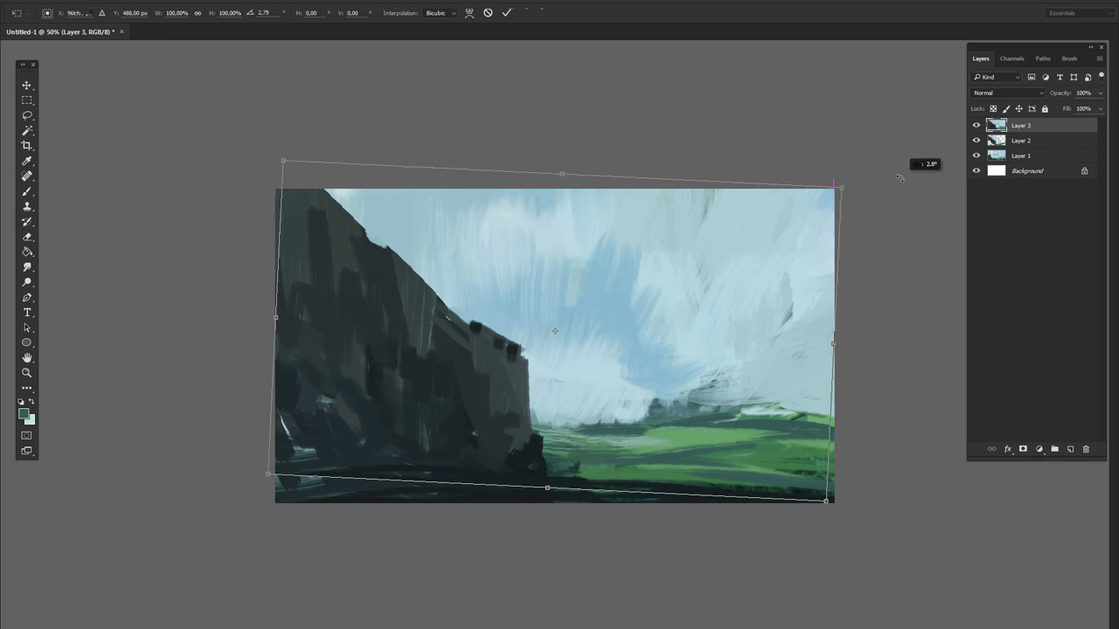
Step: Darken the lower left and reshape the cliff's top edge, trimming it with sky colour
{"action": "key", "text": "Return"}
{"action": "key", "text": "b"}
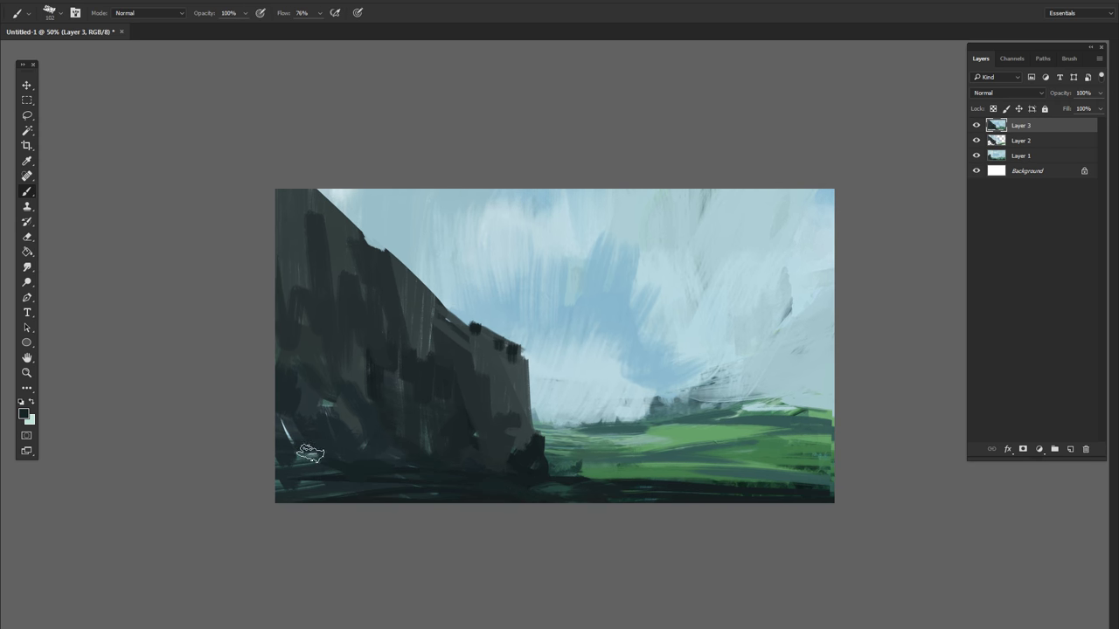
{"action": "left_click_drag", "start_coordinate": [310, 454], "coordinate": [284, 429]}
{"action": "right_click", "coordinate": [646, 350]}
{"action": "left_click", "coordinate": [691, 437]}
{"action": "mouse_move", "coordinate": [319, 192]}
{"action": "left_mouse_down"}
{"action": "mouse_move", "coordinate": [403, 288]}
{"action": "mouse_move", "coordinate": [516, 350]}
{"action": "left_mouse_up"}
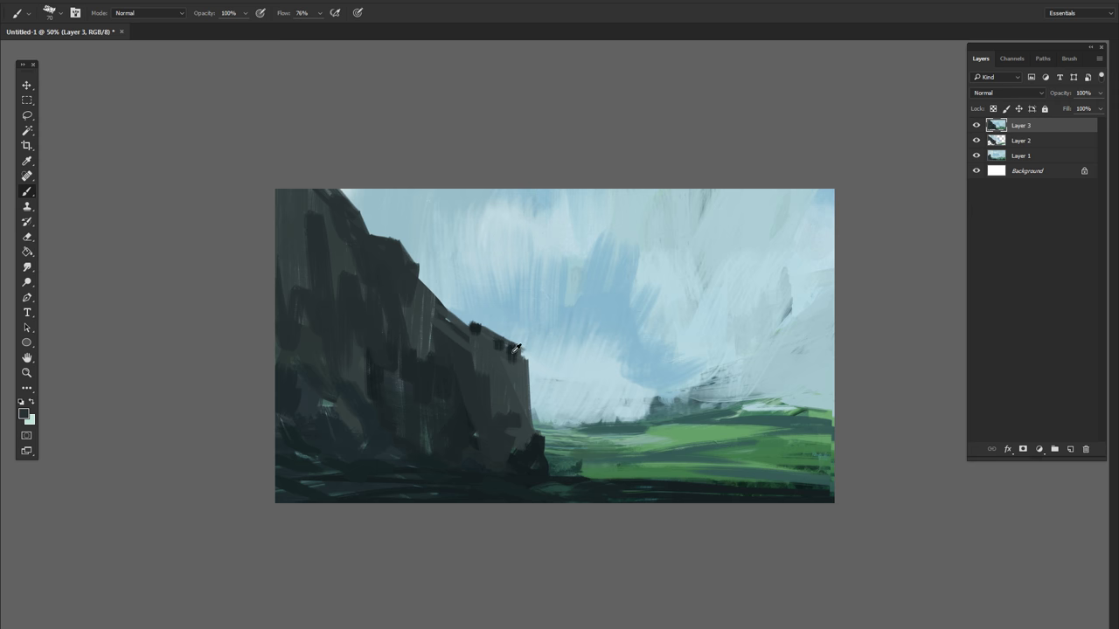
{"action": "left_click", "coordinate": [490, 323], "text": "alt"}
{"action": "left_click_drag", "start_coordinate": [437, 301], "coordinate": [524, 359]}
Step: Paint a cluster of tall towers on the distant hills, then duplicate the layer
{"action": "right_click", "coordinate": [692, 418]}
{"action": "key", "text": "Escape"}
{"action": "mouse_move", "coordinate": [652, 418]}
{"action": "left_mouse_down"}
{"action": "mouse_move", "coordinate": [651, 314]}
{"action": "mouse_move", "coordinate": [664, 350]}
{"action": "left_mouse_up"}
{"action": "left_click_drag", "start_coordinate": [700, 406], "coordinate": [700, 332]}
{"action": "right_click", "coordinate": [699, 337]}
{"action": "key", "text": "Escape"}
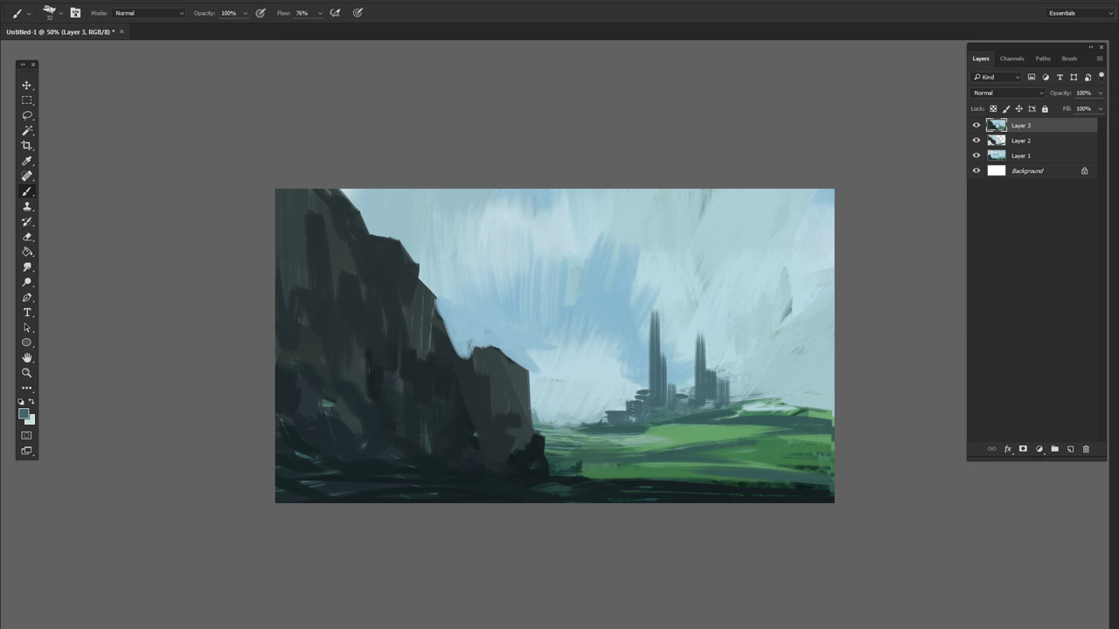
{"action": "key", "text": "ctrl+minus"}
{"action": "key", "text": "ctrl+j"}
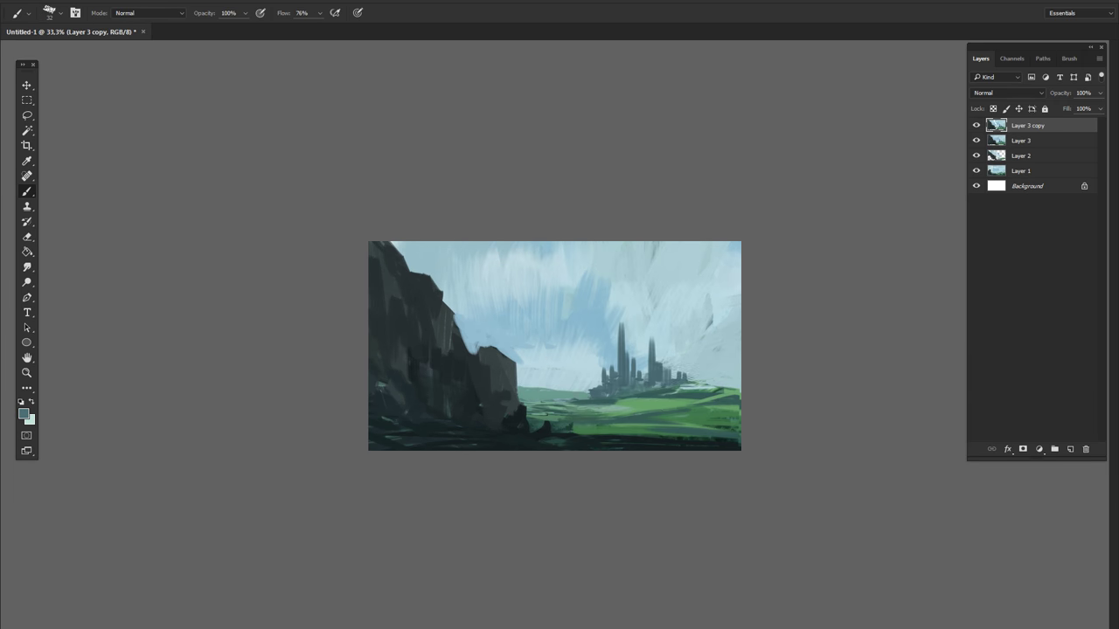
Step: Brighten the hills and fields with sampled green and darken the bottom-right ground
{"action": "left_click", "coordinate": [514, 392], "text": "alt"}
{"action": "left_click_drag", "start_coordinate": [741, 383], "coordinate": [661, 404]}
{"action": "right_click", "coordinate": [638, 313]}
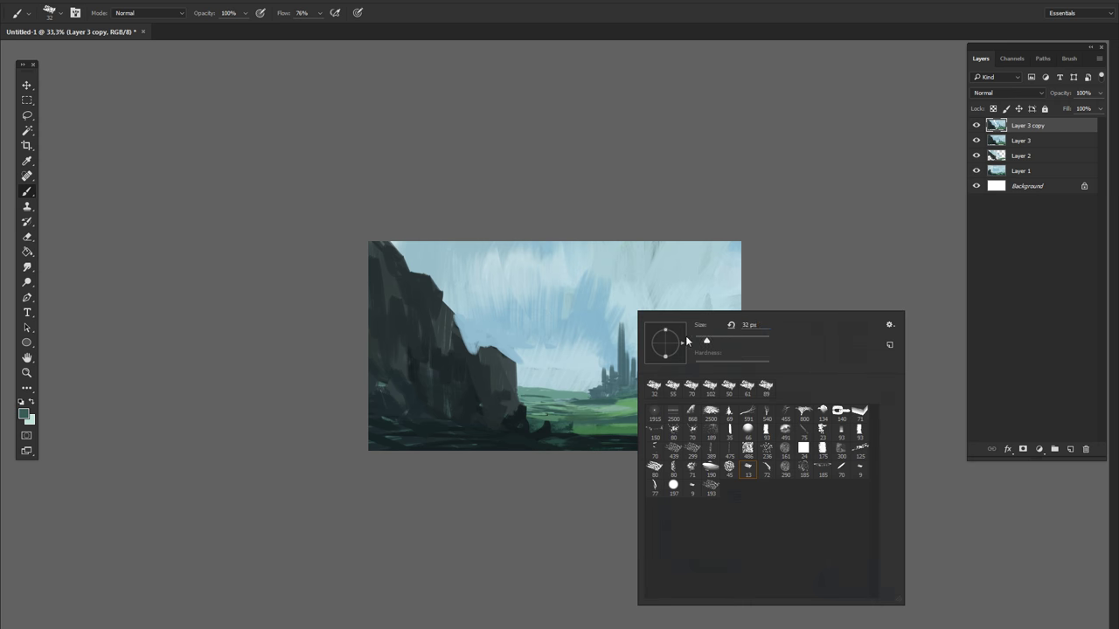
{"action": "key", "text": "Escape"}
{"action": "mouse_move", "coordinate": [520, 399]}
{"action": "left_mouse_down"}
{"action": "mouse_move", "coordinate": [553, 402]}
{"action": "mouse_move", "coordinate": [567, 388]}
{"action": "mouse_move", "coordinate": [611, 400]}
{"action": "left_mouse_up"}
{"action": "left_click", "coordinate": [575, 401], "text": "alt"}
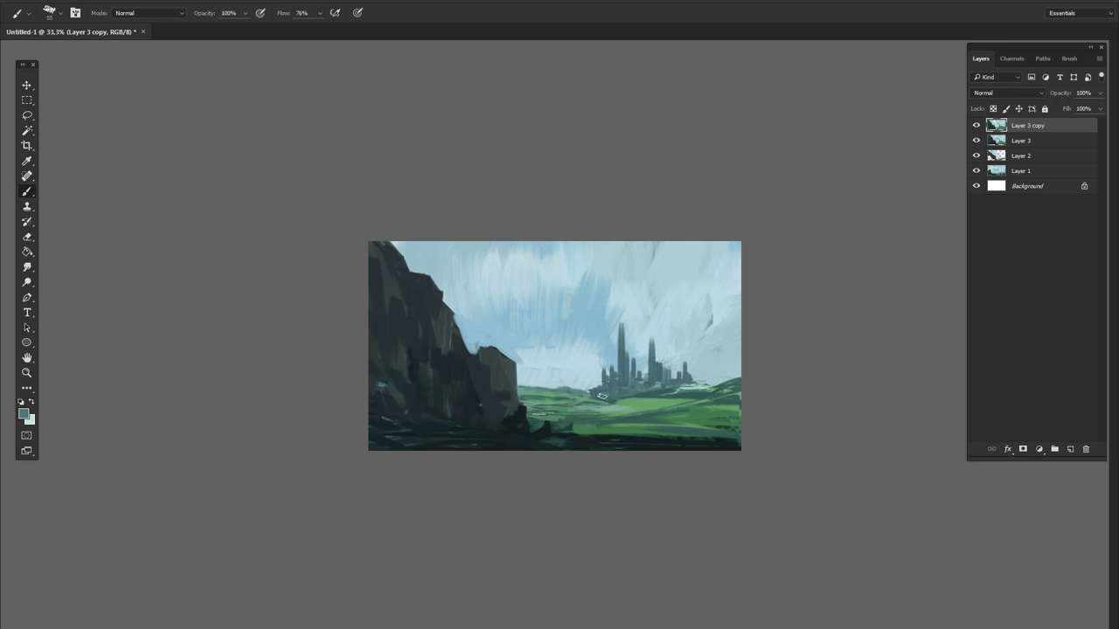
{"action": "key", "text": "l"}
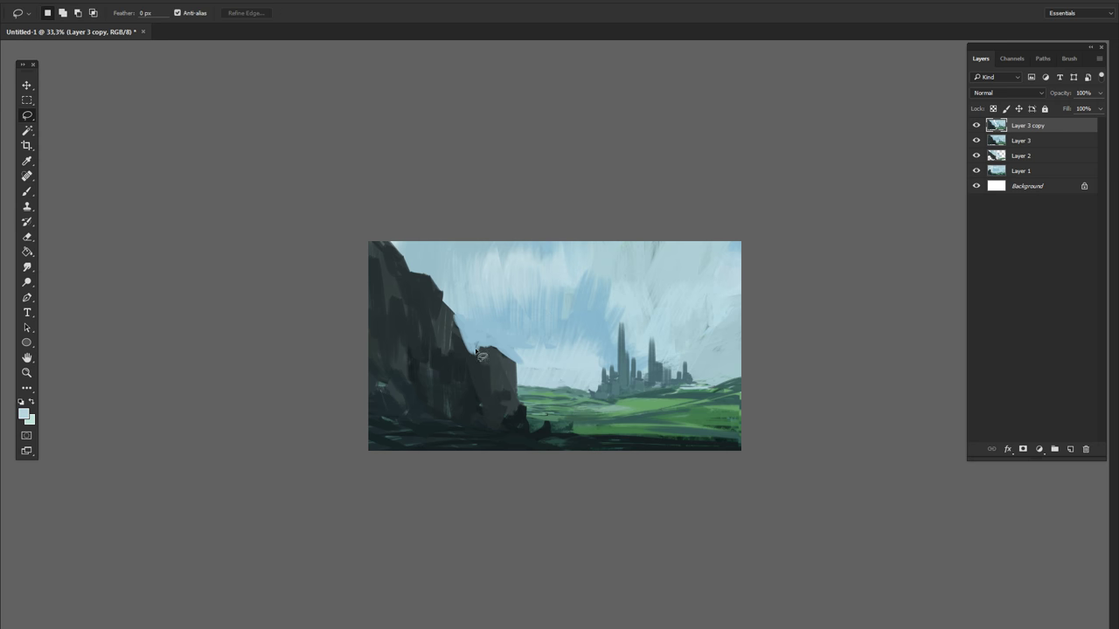
{"action": "key", "text": "b"}
{"action": "left_click_drag", "start_coordinate": [647, 449], "coordinate": [712, 447]}
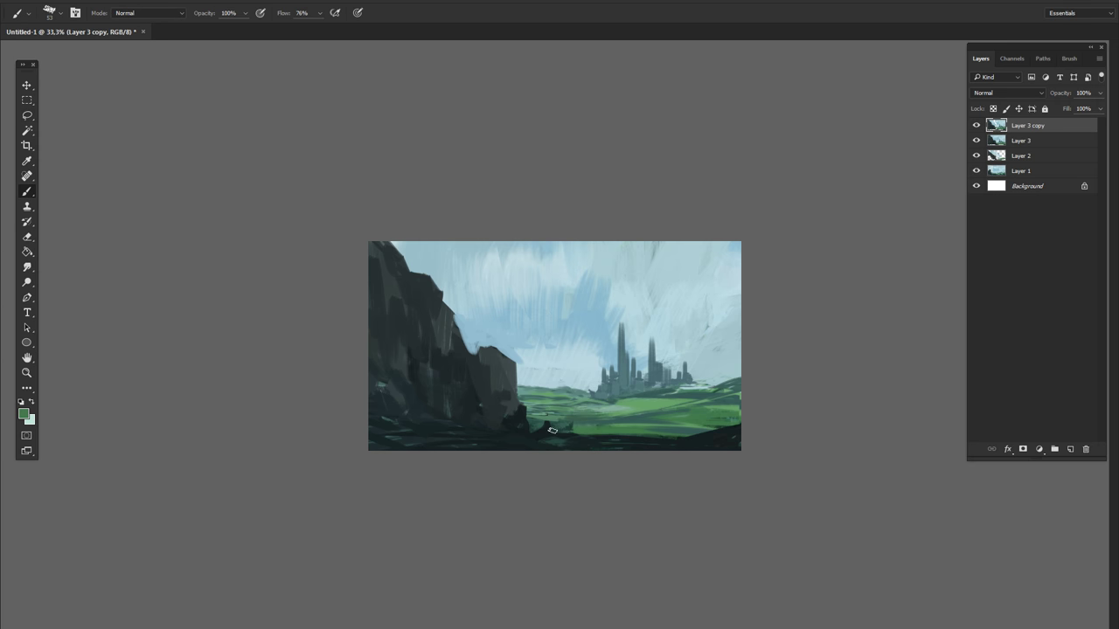
Step: Lasso a tall pillar shape beside the cliff and fill it with dark rock paint
{"action": "key", "text": "l"}
{"action": "left_click_drag", "start_coordinate": [477, 349], "coordinate": [470, 218]}
{"action": "left_click_drag", "start_coordinate": [512, 437], "coordinate": [514, 440]}
{"action": "key", "text": "b"}
{"action": "left_click_drag", "start_coordinate": [500, 262], "coordinate": [503, 420]}
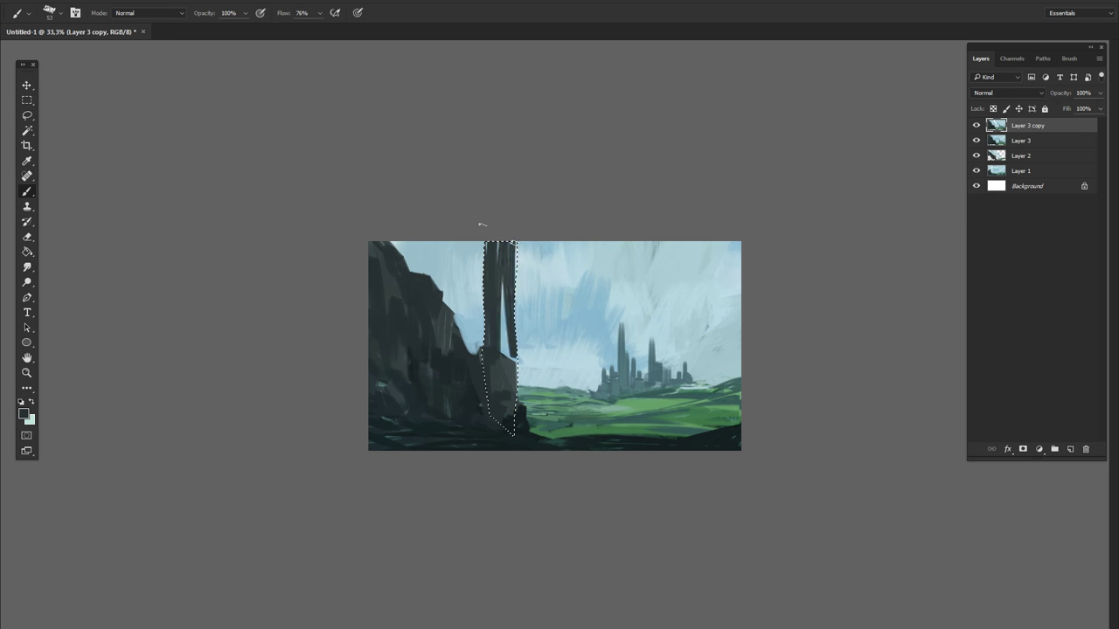
{"action": "key", "text": "z"}
{"action": "left_click", "coordinate": [564, 422]}
Step: Mirror the painting horizontally and paint green over the dark bottom-left corner
{"action": "key", "text": "b"}
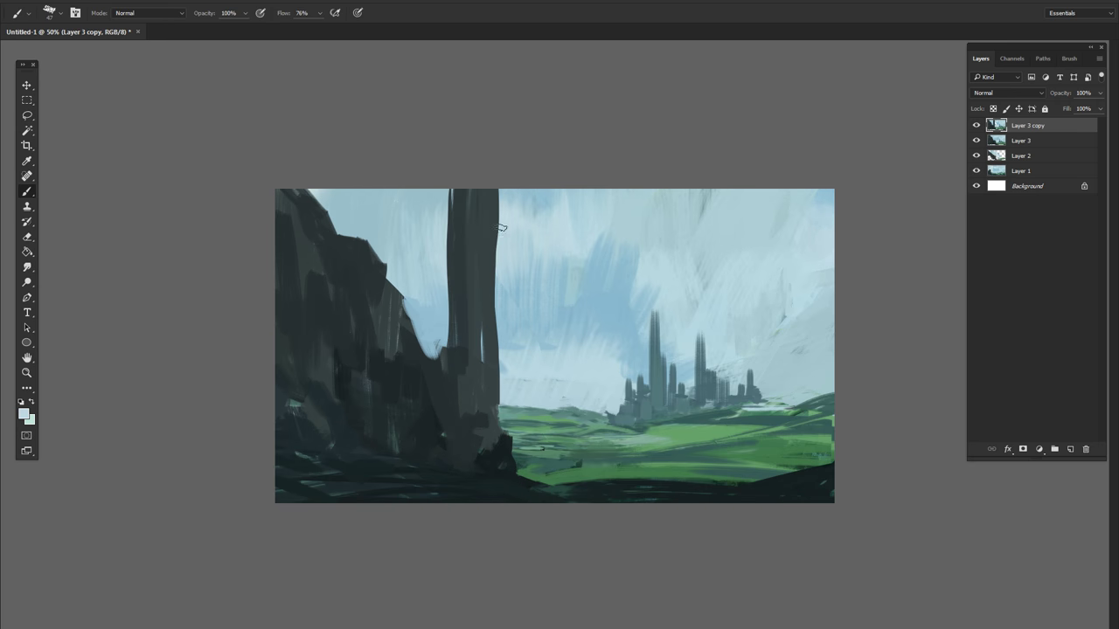
{"action": "key", "text": "h"}
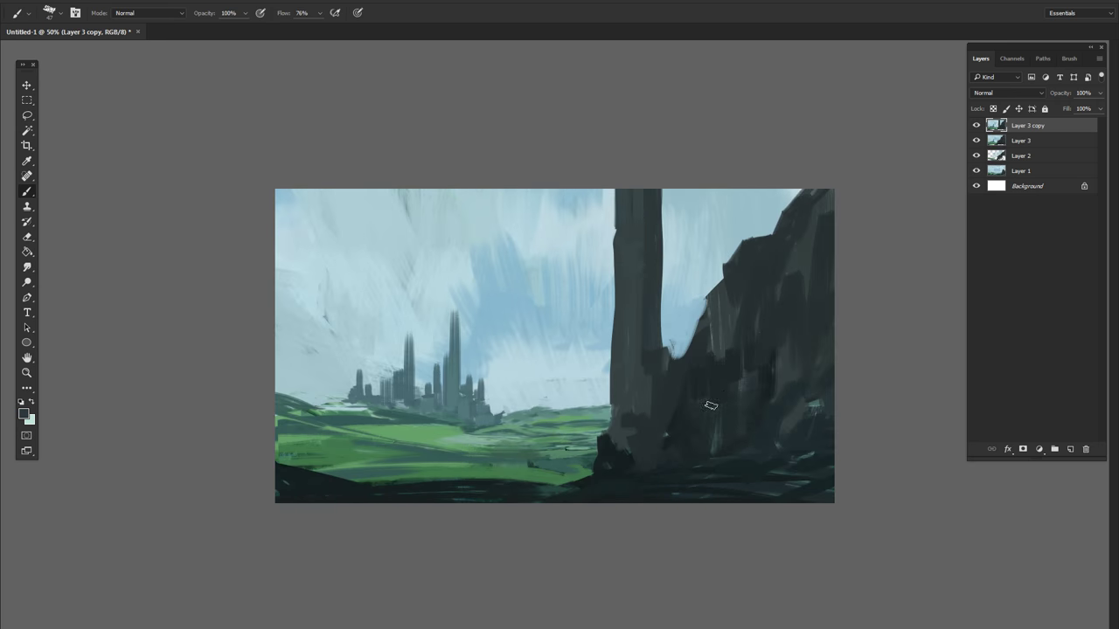
{"action": "right_click", "coordinate": [516, 369]}
{"action": "double_click", "coordinate": [559, 463]}
{"action": "left_click_drag", "start_coordinate": [543, 494], "coordinate": [332, 489]}
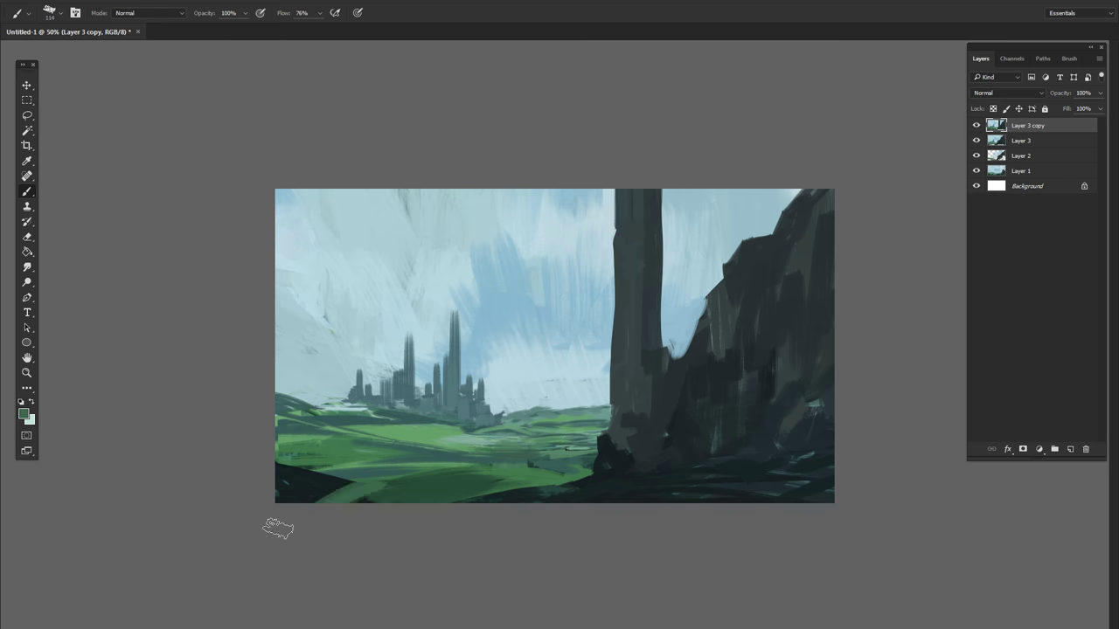
Step: Select a stepped block area on the cliff top and fill it with dark rock
{"action": "right_click", "coordinate": [763, 373]}
{"action": "left_click_drag", "start_coordinate": [697, 341], "coordinate": [772, 240]}
{"action": "left_click_drag", "start_coordinate": [674, 378], "coordinate": [763, 249]}
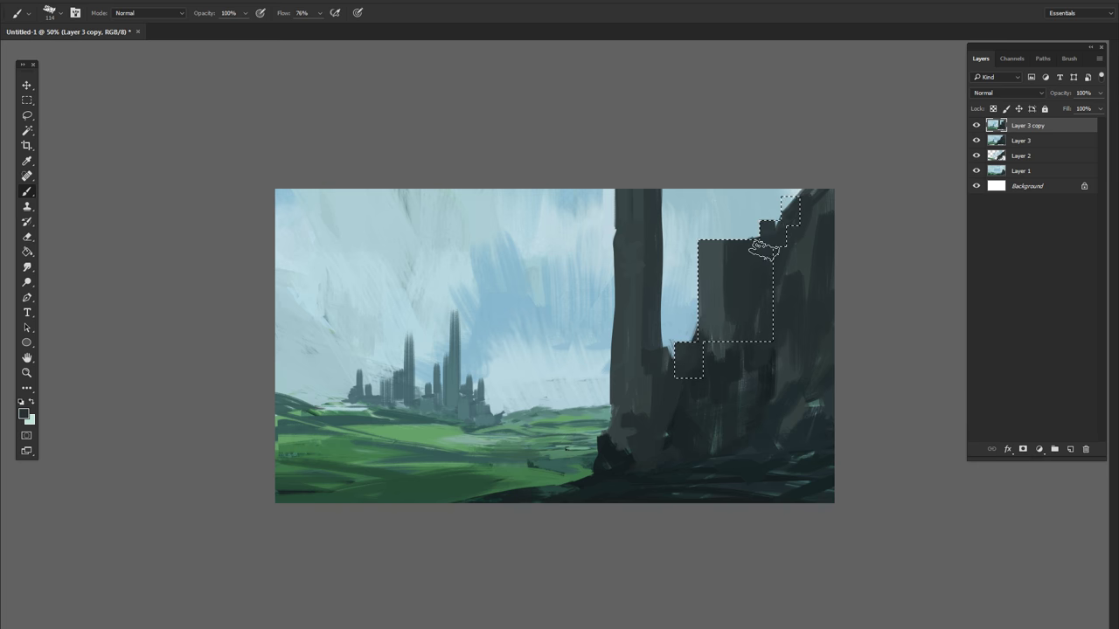
{"action": "key", "text": "ctrl+d"}
{"action": "left_click", "coordinate": [787, 206], "text": "alt"}
{"action": "right_click", "coordinate": [806, 263]}
{"action": "key", "text": "Return"}
Step: Fill the sky gap between the pillar and the cliff with dark rock colour
{"action": "key", "text": "ctrl+minus"}
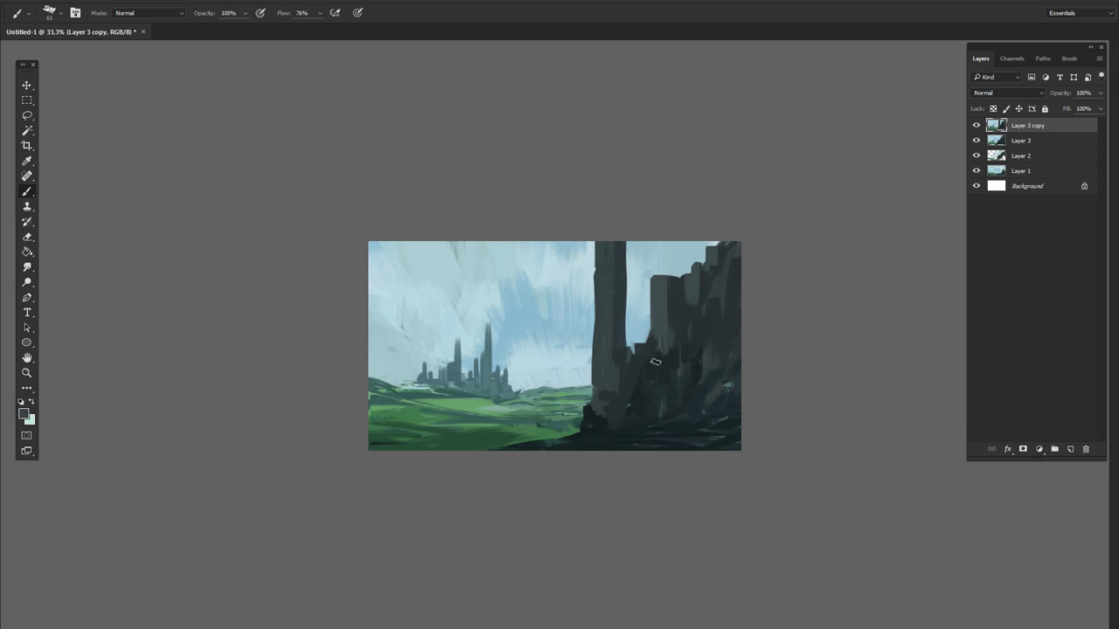
{"action": "left_click", "coordinate": [646, 342], "text": "alt"}
{"action": "left_click_drag", "start_coordinate": [646, 342], "coordinate": [661, 354]}
{"action": "right_click", "coordinate": [809, 242]}
{"action": "left_click", "coordinate": [595, 270], "text": "alt"}
{"action": "right_click", "coordinate": [666, 315]}
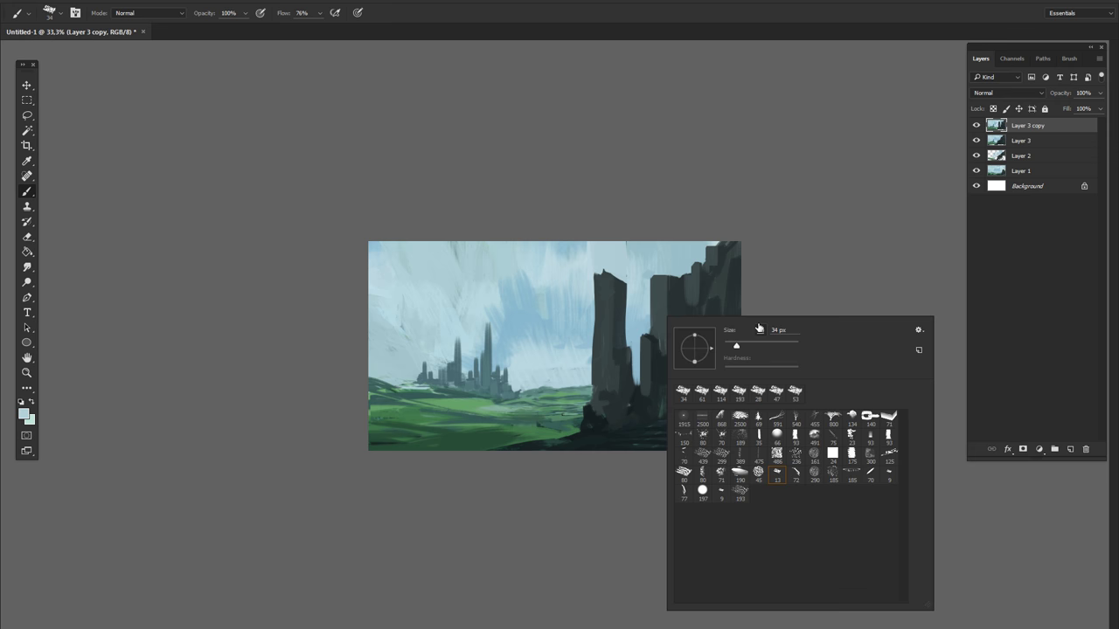
Step: Paint a small dark robed figure near the pillar base on new Layer 4
{"action": "key", "text": "ctrl+plus"}
{"action": "key", "text": "ctrl+plus"}
{"action": "right_click", "coordinate": [740, 361]}
{"action": "key", "text": "ctrl+shift+alt+n"}
{"action": "mouse_move", "coordinate": [556, 518]}
{"action": "left_mouse_down"}
{"action": "mouse_move", "coordinate": [570, 512]}
{"action": "mouse_move", "coordinate": [560, 440]}
{"action": "left_mouse_up"}
{"action": "key", "text": "ctrl+t"}
Step: Apply the figure resize and check the painting at different zoom levels
{"action": "key", "text": "Return"}
{"action": "key", "text": "ctrl+minus"}
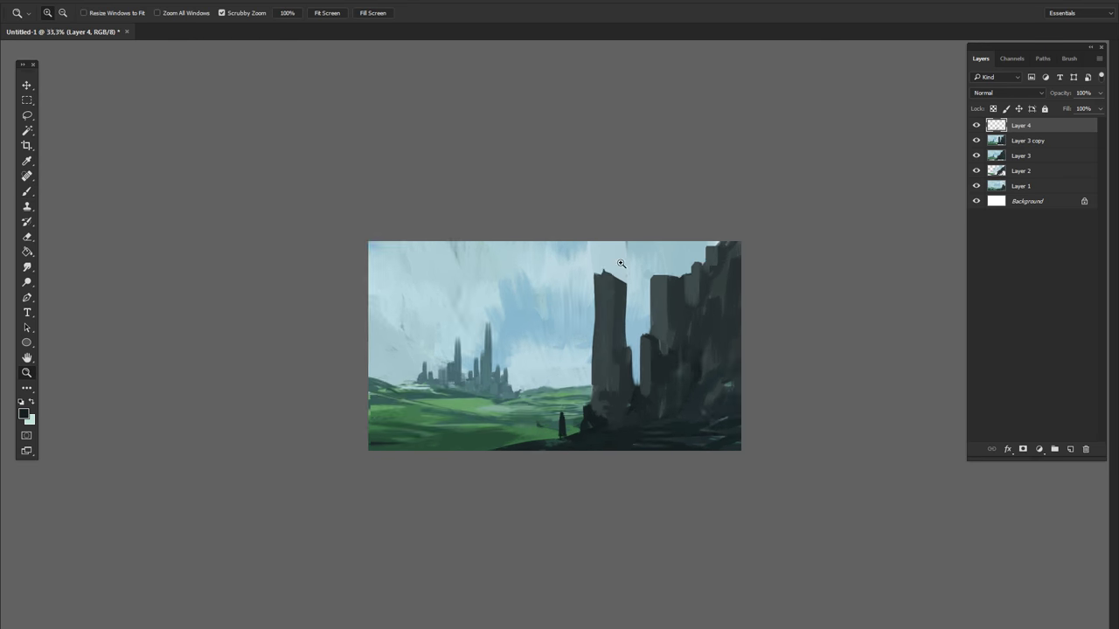
{"action": "key", "text": "ctrl+plus"}
{"action": "key", "text": "b"}
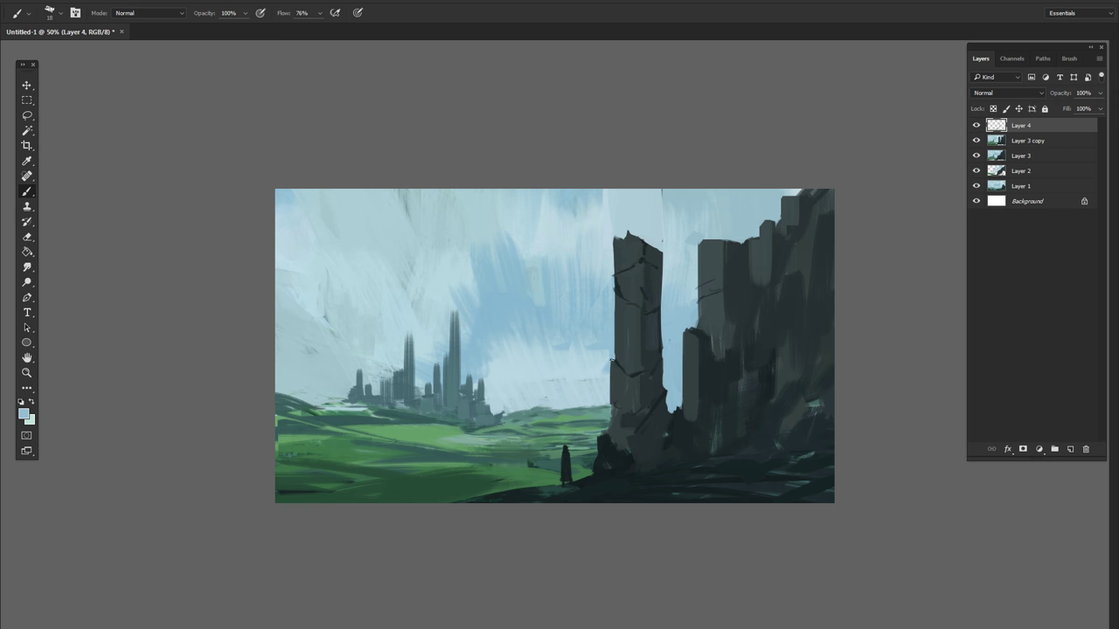
{"action": "key", "text": "ctrl+minus"}
{"action": "key", "text": "ctrl+minus"}
{"action": "key", "text": "ctrl+plus"}
{"action": "key", "text": "ctrl+plus"}
Step: Sample a dark colour and freehand-select the dark ground along the bottom and right
{"action": "left_click", "coordinate": [649, 453], "text": "alt"}
{"action": "right_click", "coordinate": [686, 406]}
{"action": "key", "text": "Escape"}
{"action": "key", "text": "l"}
{"action": "mouse_move", "coordinate": [481, 502]}
{"action": "left_mouse_down"}
{"action": "mouse_move", "coordinate": [669, 502]}
{"action": "mouse_move", "coordinate": [807, 444]}
{"action": "mouse_move", "coordinate": [708, 433]}
{"action": "left_mouse_up"}
{"action": "key", "text": "b"}
{"action": "key", "text": "ctrl+d"}
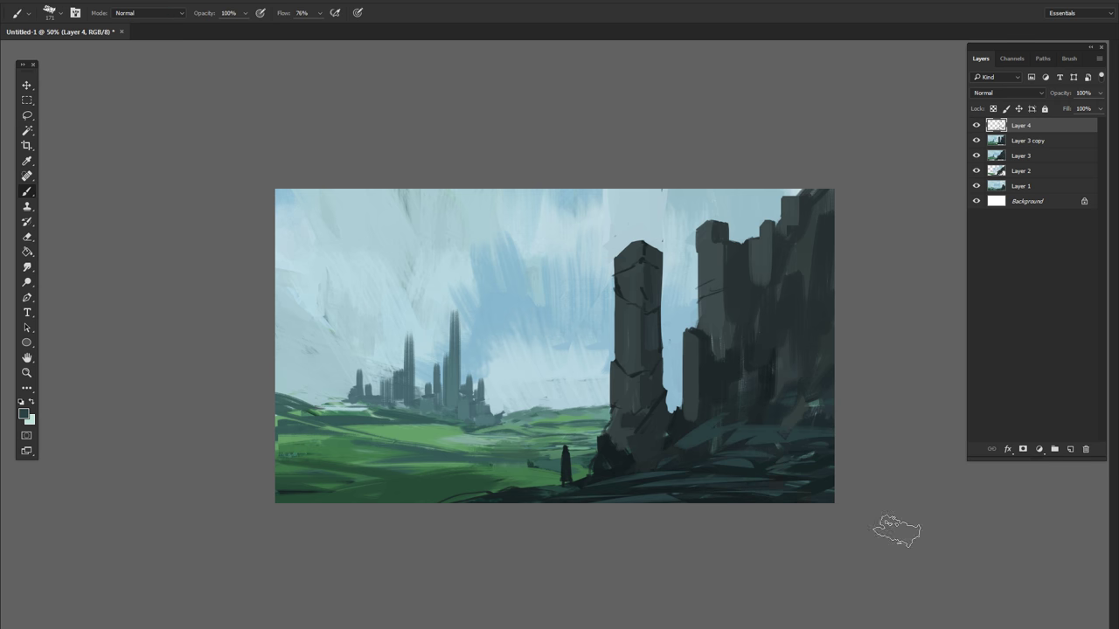
Step: Mirror the painting horizontally and paint dark arch strokes at the top left
{"action": "right_click", "coordinate": [649, 433]}
{"action": "key", "text": "Escape"}
{"action": "key", "text": "ctrl+shift+h"}
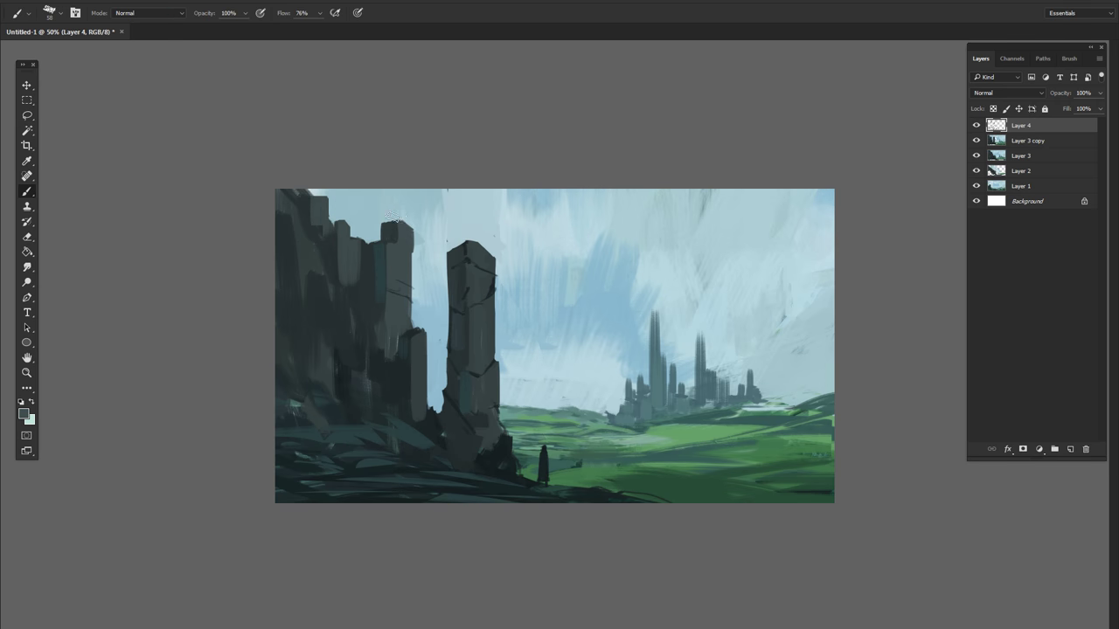
{"action": "mouse_move", "coordinate": [407, 245]}
{"action": "left_mouse_down"}
{"action": "mouse_move", "coordinate": [481, 253]}
{"action": "mouse_move", "coordinate": [490, 201]}
{"action": "mouse_move", "coordinate": [495, 278]}
{"action": "left_mouse_up"}
{"action": "left_click", "coordinate": [516, 236], "text": "alt"}
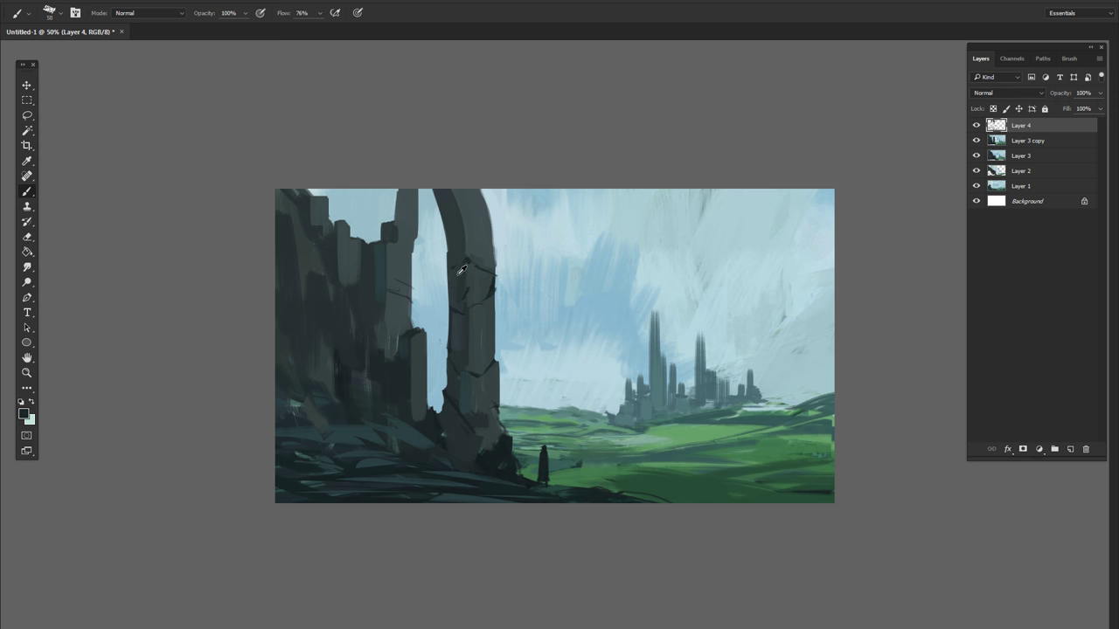
{"action": "mouse_move", "coordinate": [443, 409]}
{"action": "left_mouse_down"}
{"action": "mouse_move", "coordinate": [446, 242]}
{"action": "mouse_move", "coordinate": [408, 186]}
{"action": "left_mouse_up"}
Step: Paint light sky blue over the old pillar and the gap left of the arch
{"action": "mouse_move", "coordinate": [360, 263]}
{"action": "left_mouse_down"}
{"action": "mouse_move", "coordinate": [363, 191]}
{"action": "mouse_move", "coordinate": [339, 266]}
{"action": "left_mouse_up"}
{"action": "left_click", "coordinate": [598, 415], "text": "alt"}
{"action": "mouse_move", "coordinate": [390, 223]}
{"action": "left_mouse_down"}
{"action": "mouse_move", "coordinate": [409, 311]}
{"action": "mouse_move", "coordinate": [389, 363]}
{"action": "left_mouse_up"}
{"action": "left_click", "coordinate": [429, 312], "text": "alt"}
{"action": "scroll", "coordinate": [430, 312], "scroll_direction": "down", "scroll_amount": 1, "text": "alt"}
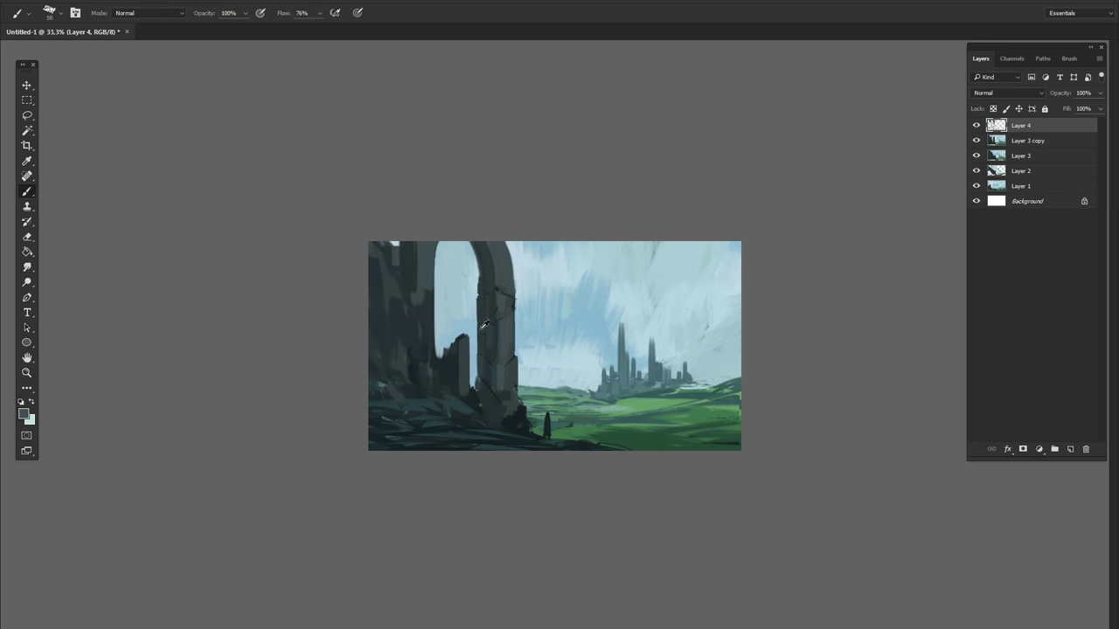
Step: On a new layer, paint dark ground strokes and light green strokes across the lower fields
{"action": "key", "text": "ctrl+plus"}
{"action": "right_click", "coordinate": [717, 341]}
{"action": "key", "text": "Escape"}
{"action": "key", "text": "ctrl+shift+alt+n"}
{"action": "left_click_drag", "start_coordinate": [831, 486], "coordinate": [599, 483]}
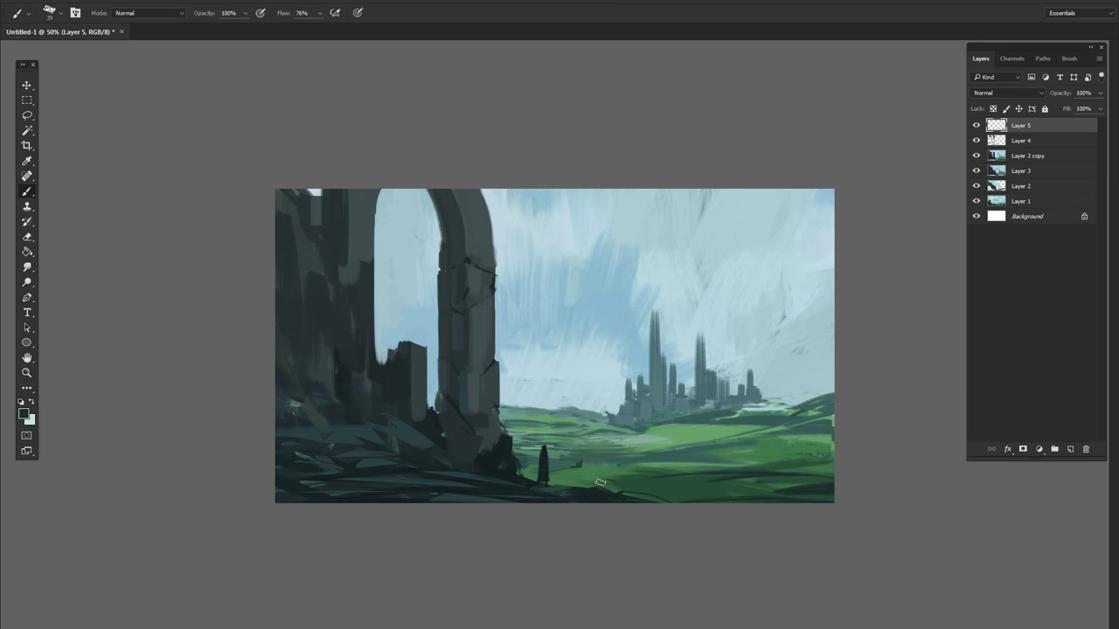
{"action": "left_click_drag", "start_coordinate": [834, 460], "coordinate": [750, 465]}
{"action": "left_click_drag", "start_coordinate": [813, 472], "coordinate": [633, 477]}
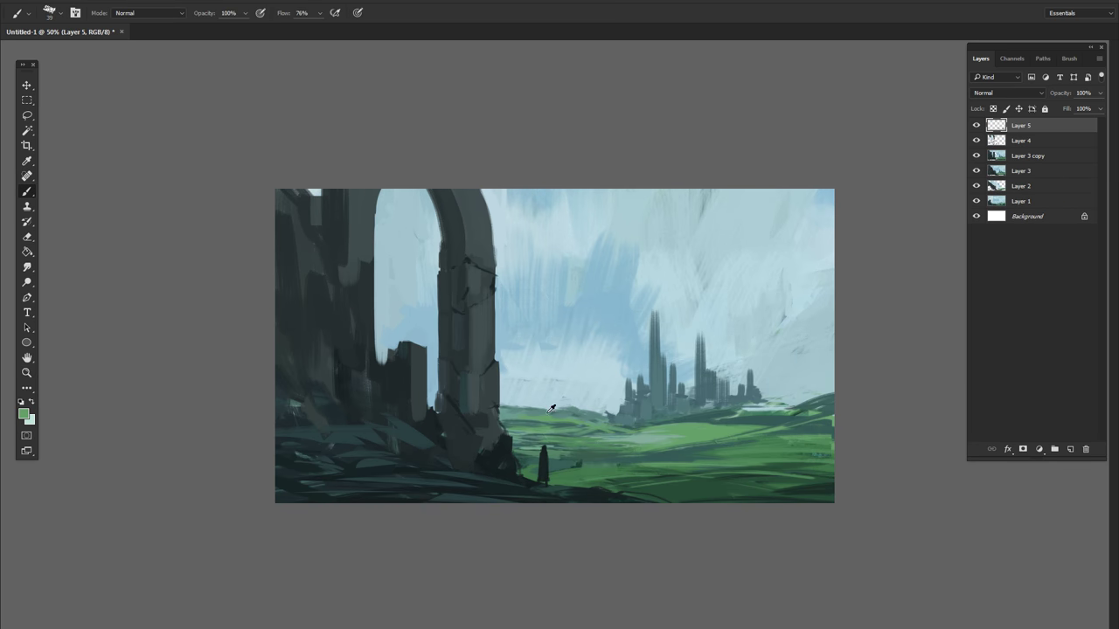
Step: Paint light blue cloud bands across the upper sky
{"action": "right_click", "coordinate": [889, 356]}
{"action": "key", "text": "Escape"}
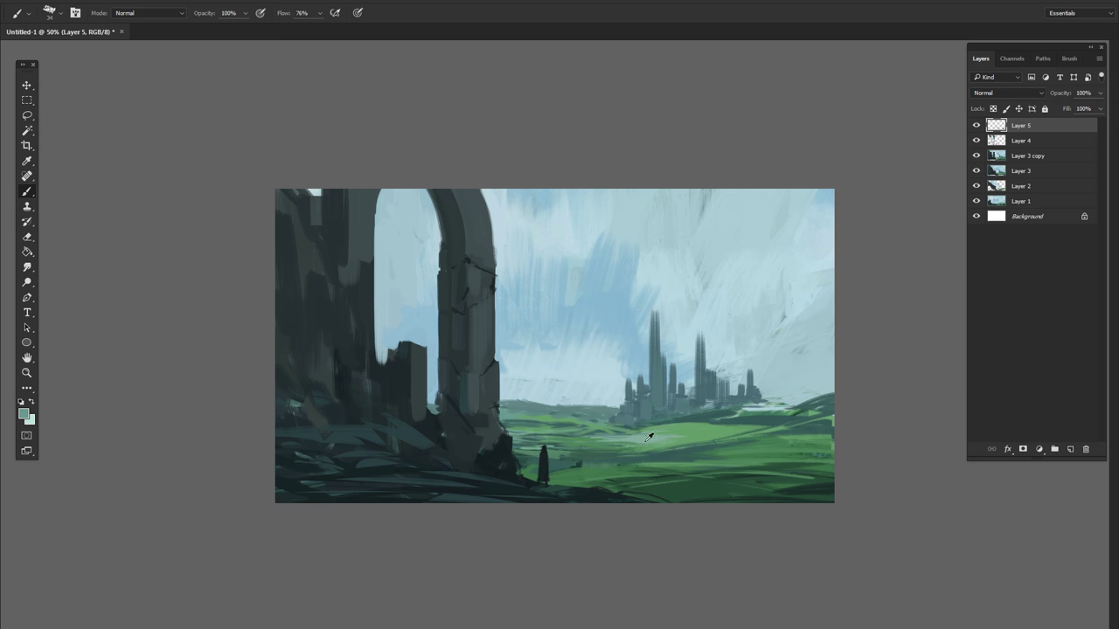
{"action": "left_click", "coordinate": [679, 400], "text": "alt"}
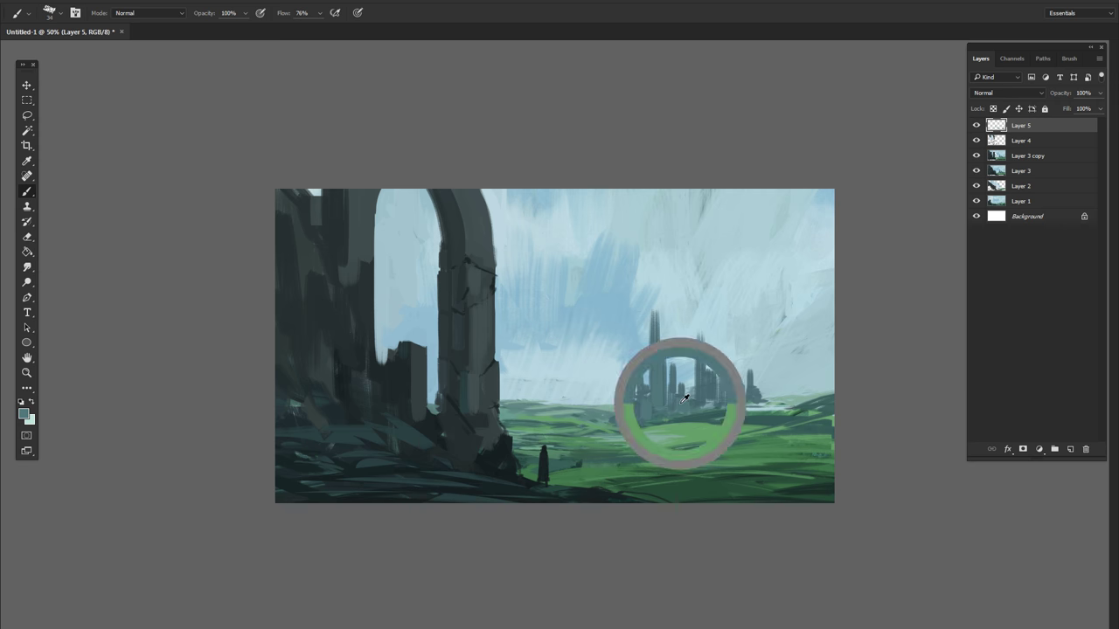
{"action": "right_click", "coordinate": [804, 367]}
{"action": "key", "text": "Escape"}
{"action": "left_click_drag", "start_coordinate": [638, 278], "coordinate": [834, 224]}
{"action": "left_click_drag", "start_coordinate": [827, 266], "coordinate": [700, 219]}
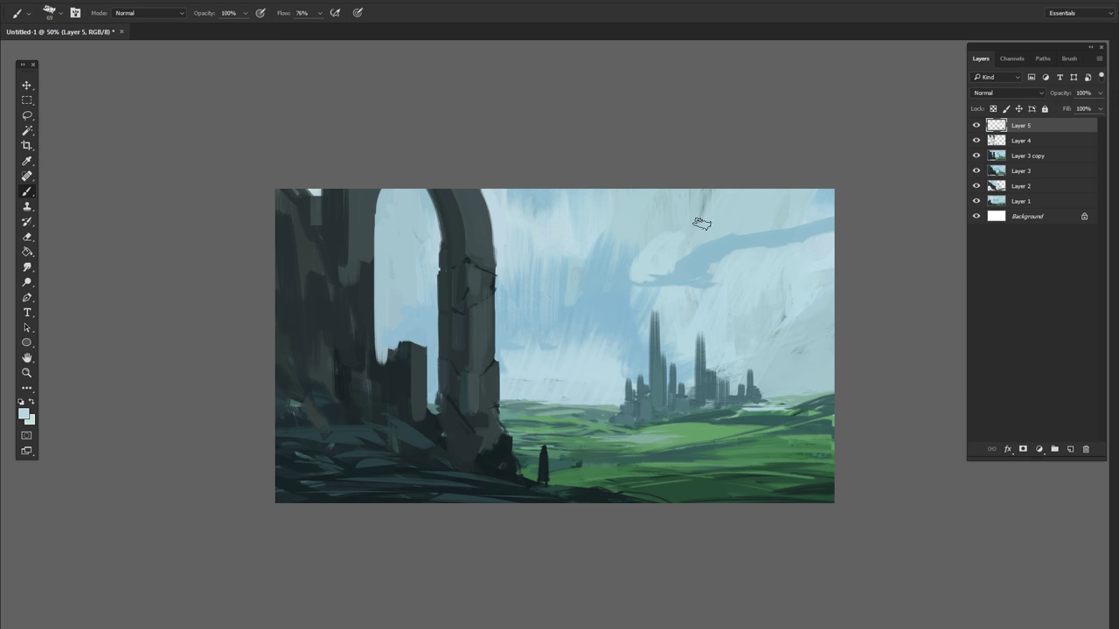
{"action": "left_click_drag", "start_coordinate": [716, 262], "coordinate": [834, 244]}
{"action": "key", "text": "ctrl+z"}
{"action": "left_click_drag", "start_coordinate": [751, 310], "coordinate": [838, 307]}
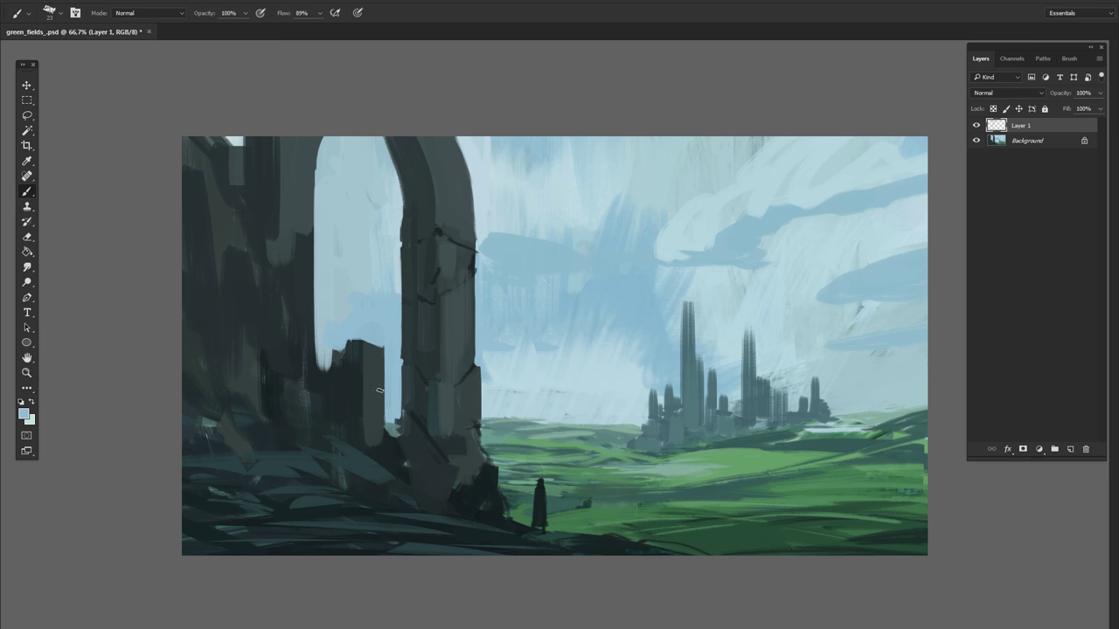
Step: Lighten the right side of the arch pillar with light grey stone strokes
{"action": "left_click", "coordinate": [430, 393], "text": "alt"}
{"action": "left_click_drag", "start_coordinate": [444, 424], "coordinate": [458, 472]}
{"action": "left_click_drag", "start_coordinate": [476, 376], "coordinate": [450, 397]}
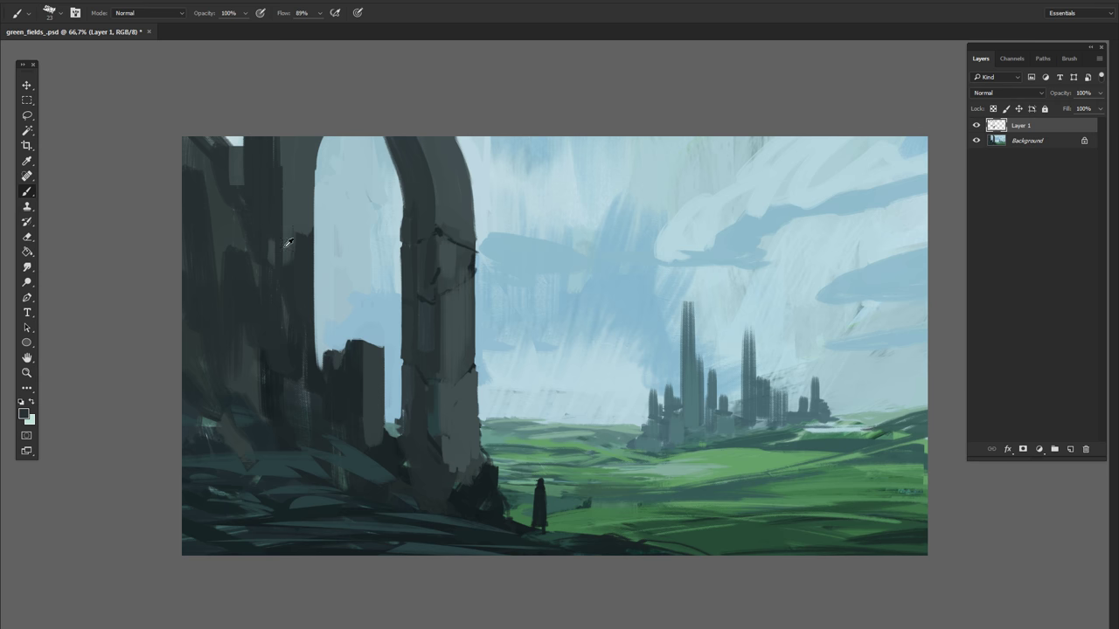
{"action": "right_click", "coordinate": [282, 331]}
{"action": "key", "text": "Escape"}
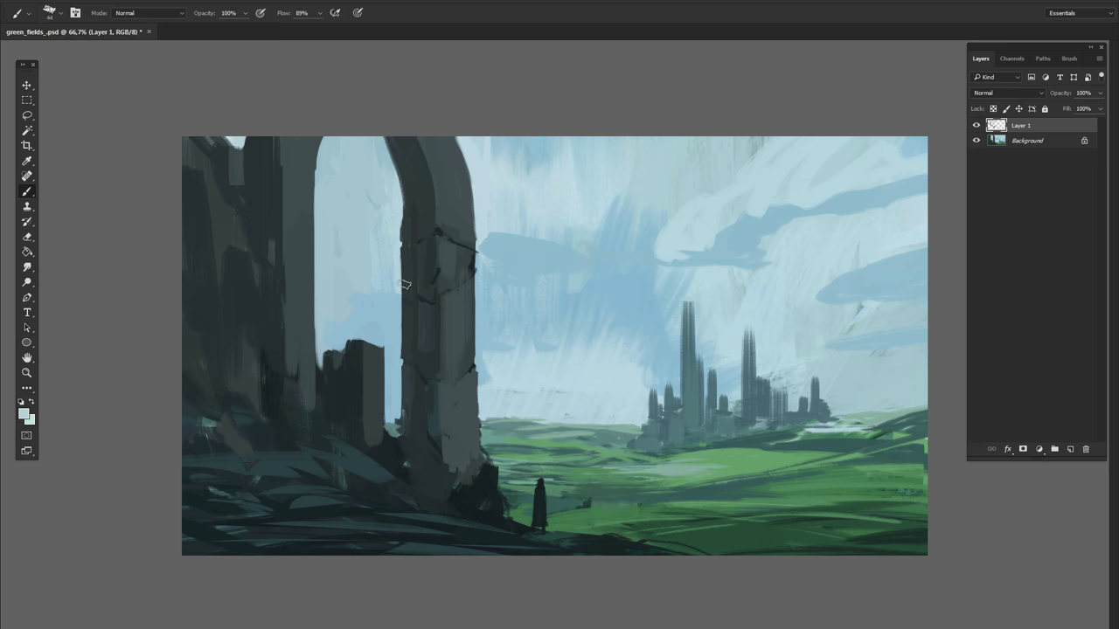
Step: Sample dark rock and field colours and pick brush presets for the vines and trees
{"action": "key", "text": "ctrl+minus"}
{"action": "left_click", "coordinate": [277, 201], "text": "alt"}
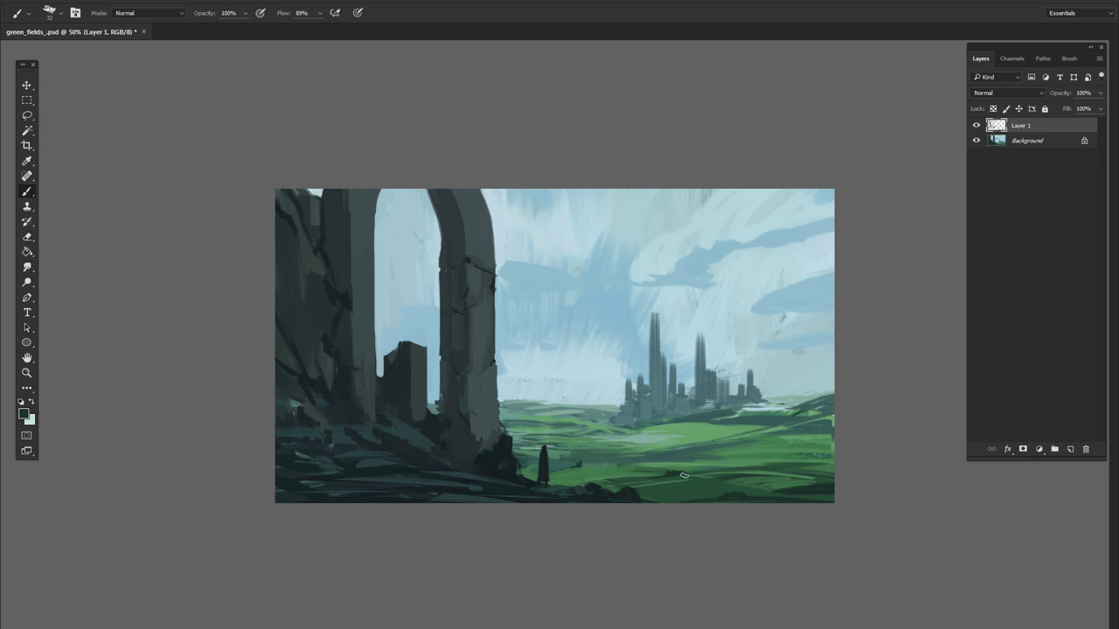
{"action": "left_click", "coordinate": [748, 464], "text": "alt"}
{"action": "key", "text": "ctrl+plus"}
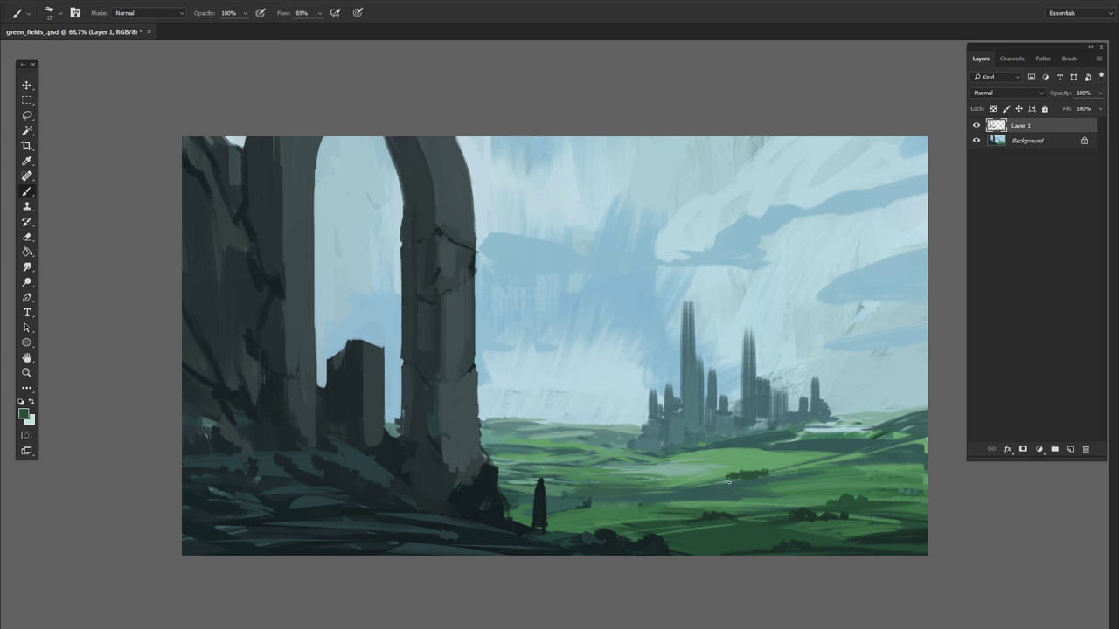
{"action": "right_click", "coordinate": [709, 477]}
{"action": "left_click", "coordinate": [680, 484]}
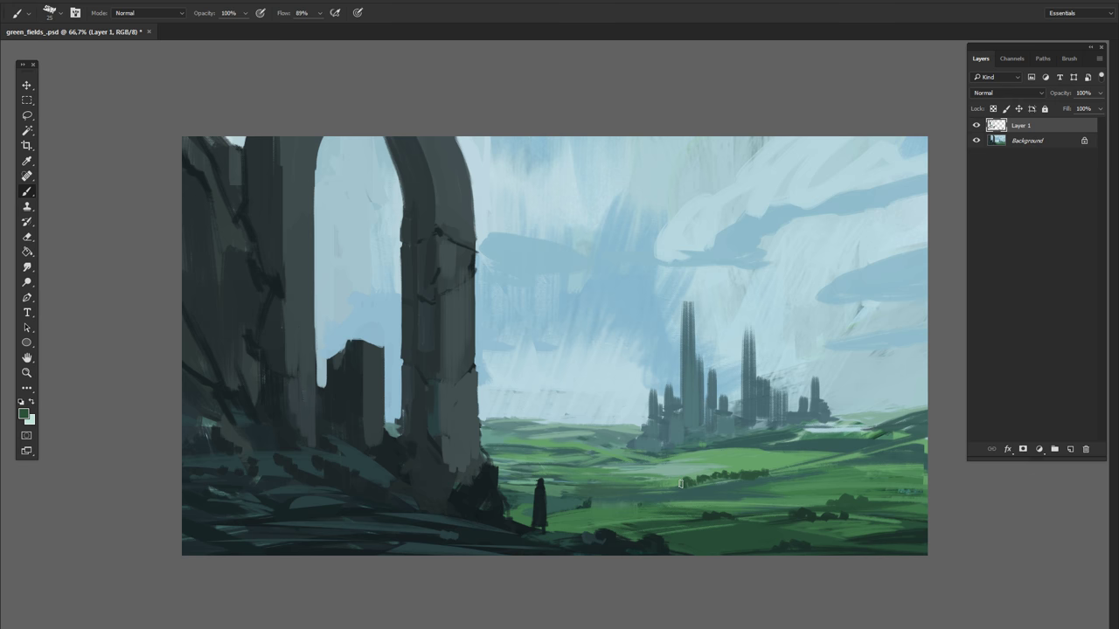
{"action": "right_click", "coordinate": [714, 395]}
{"action": "left_click", "coordinate": [581, 448]}
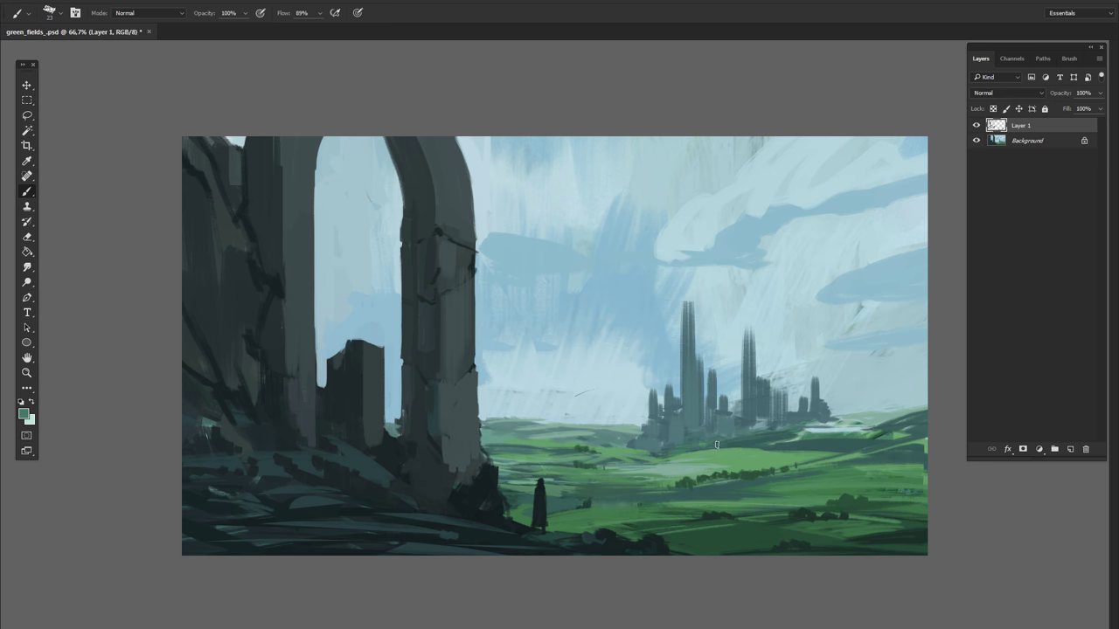
Step: Sample dark greens and teals and switch brush presets for the tree rows in the fields
{"action": "left_click", "coordinate": [671, 472], "text": "alt"}
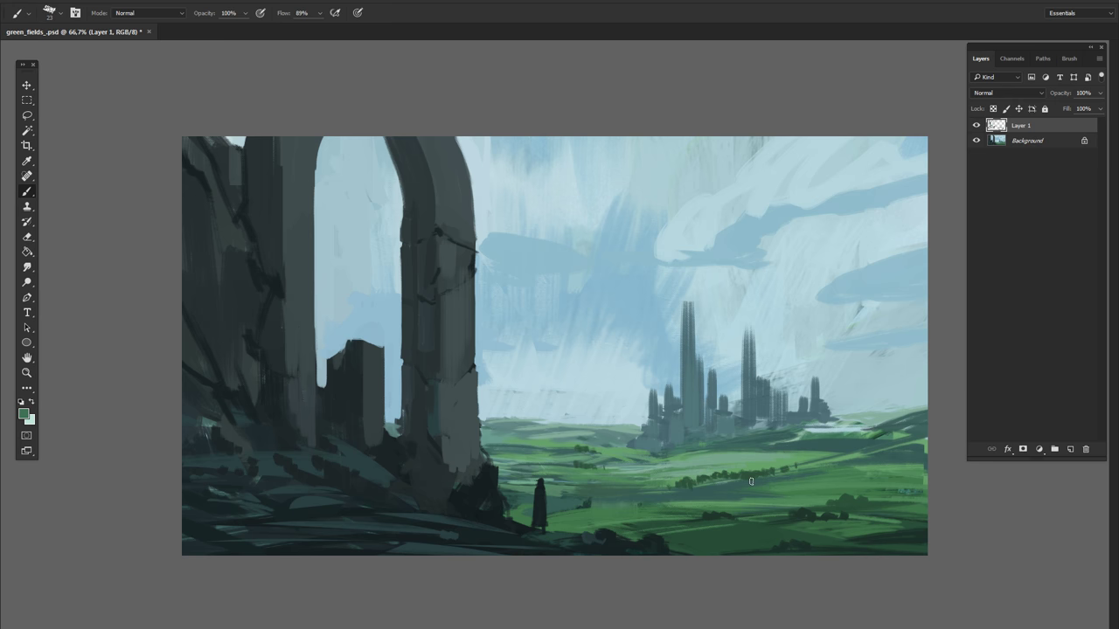
{"action": "right_click", "coordinate": [683, 481]}
{"action": "left_click", "coordinate": [664, 485]}
{"action": "right_click", "coordinate": [833, 501]}
{"action": "left_click", "coordinate": [878, 503]}
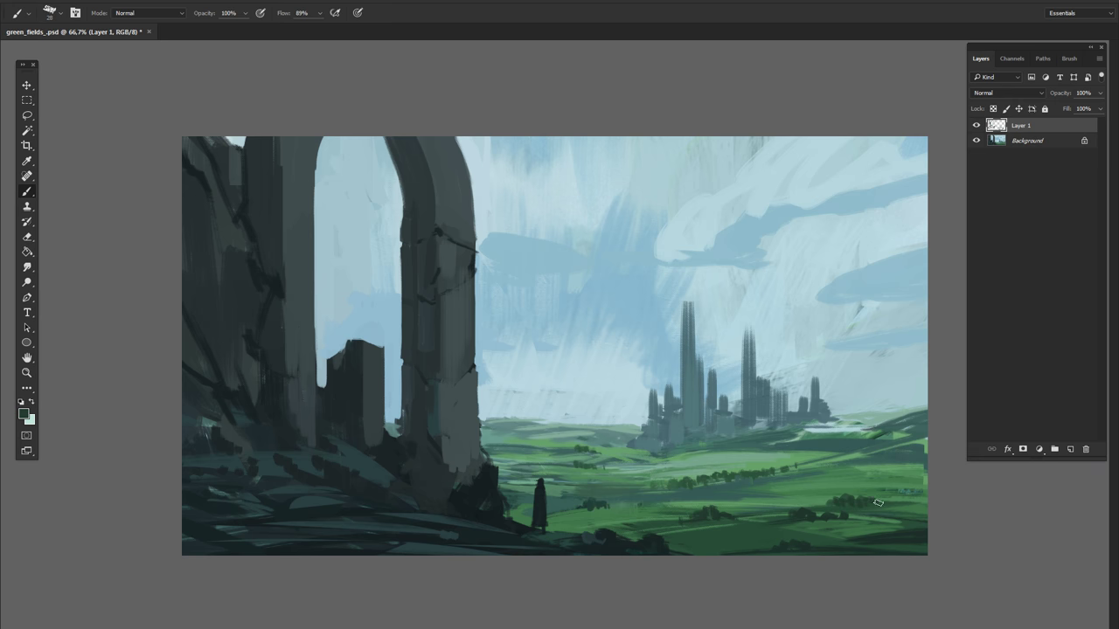
{"action": "left_click", "coordinate": [889, 430], "text": "alt"}
{"action": "left_click", "coordinate": [896, 424], "text": "alt"}
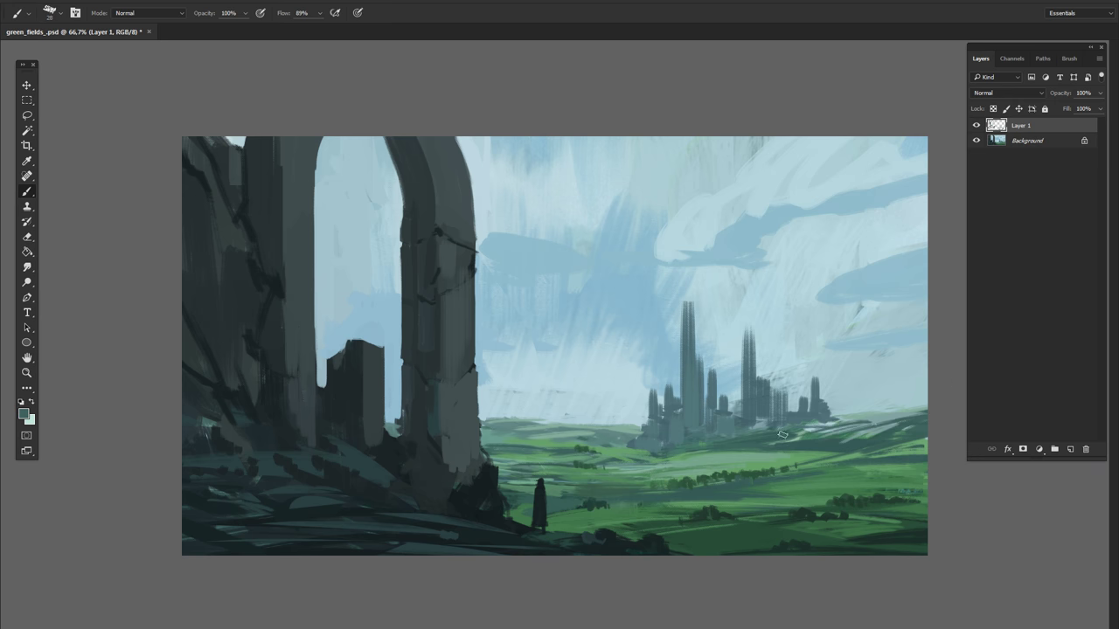
{"action": "left_click", "coordinate": [796, 453], "text": "alt"}
{"action": "left_click", "coordinate": [991, 432]}
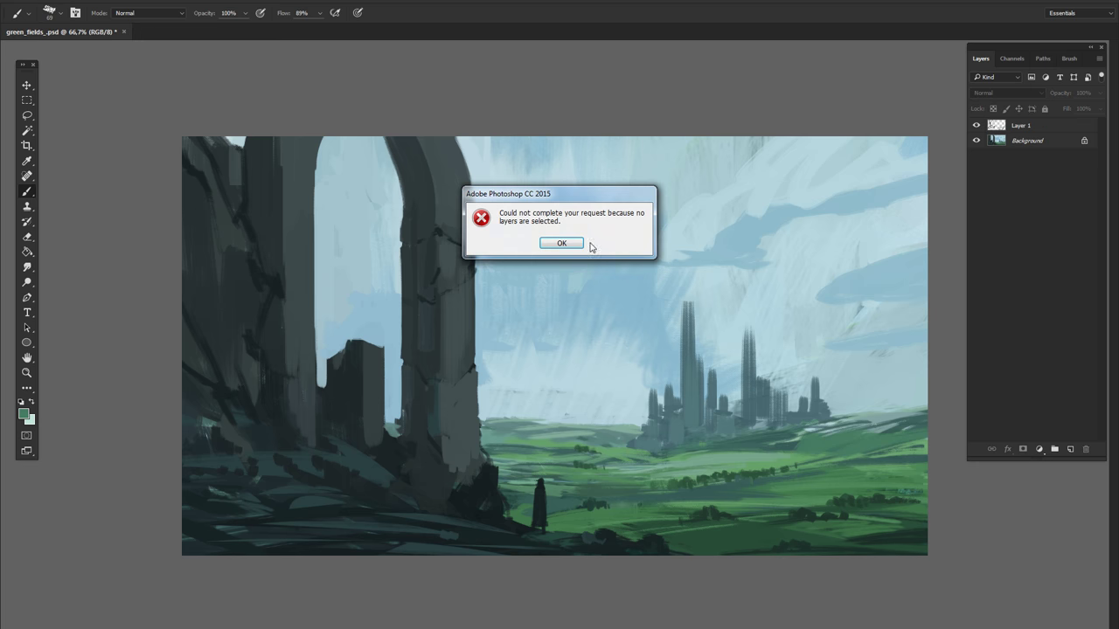
Step: Dismiss the 'no layers selected' error and choose a big soft round brush
{"action": "left_click", "coordinate": [567, 243]}
{"action": "right_click", "coordinate": [831, 369]}
{"action": "left_click", "coordinate": [874, 419]}
{"action": "right_click", "coordinate": [852, 367]}
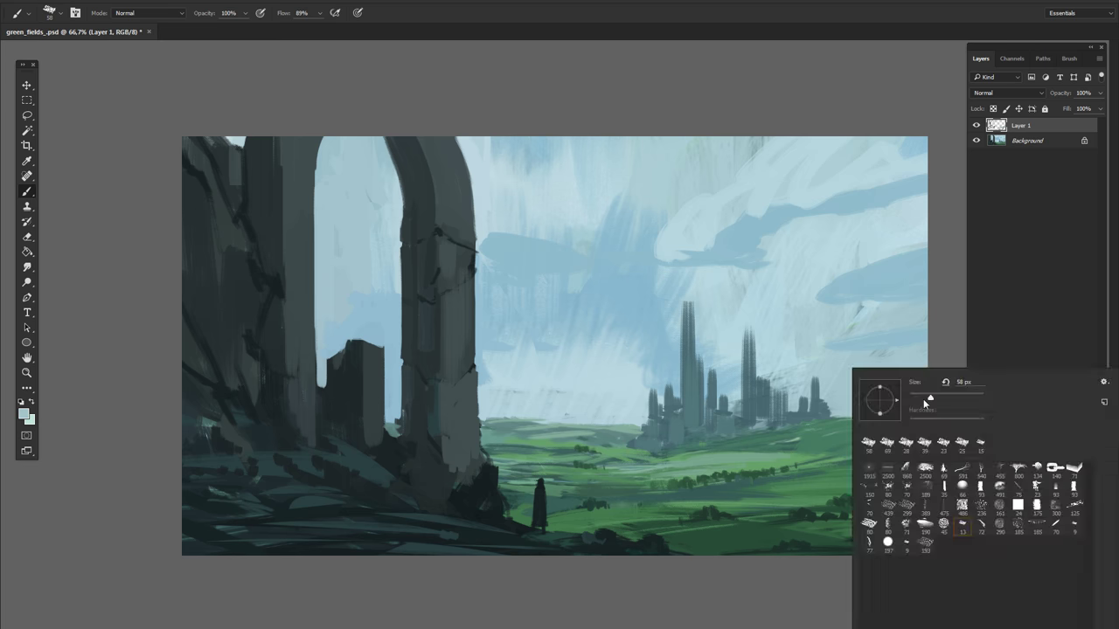
{"action": "left_click", "coordinate": [924, 399]}
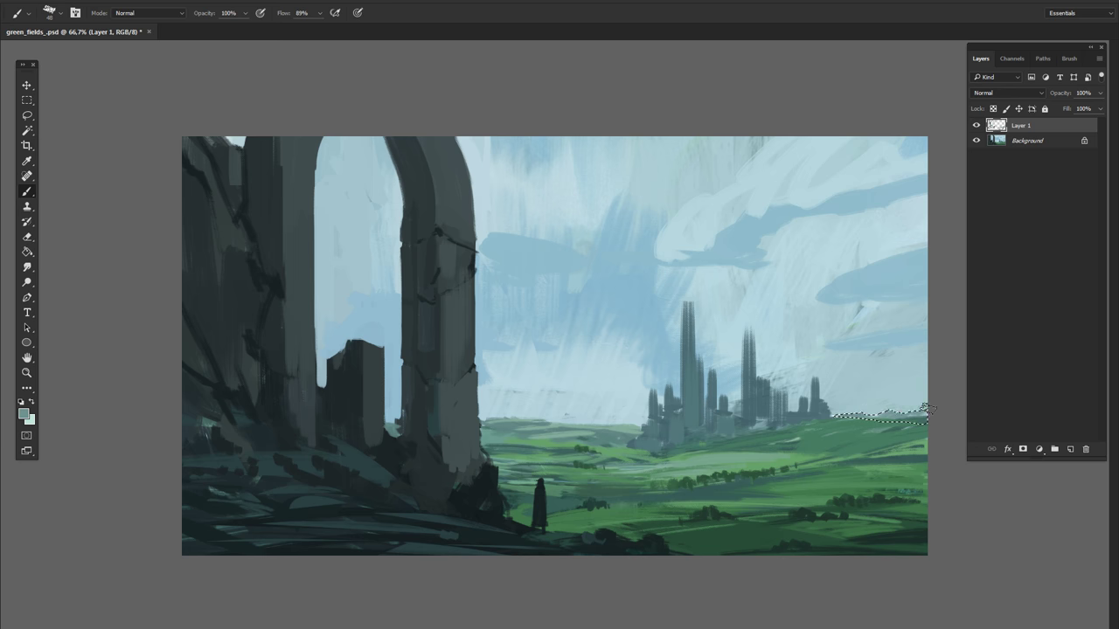
{"action": "right_click", "coordinate": [805, 348]}
{"action": "key", "text": "Escape"}
{"action": "right_click", "coordinate": [782, 411]}
Step: Set the layer to Overlay and glaze the fields with yellow-green at 20% opacity
{"action": "left_click", "coordinate": [1005, 93]}
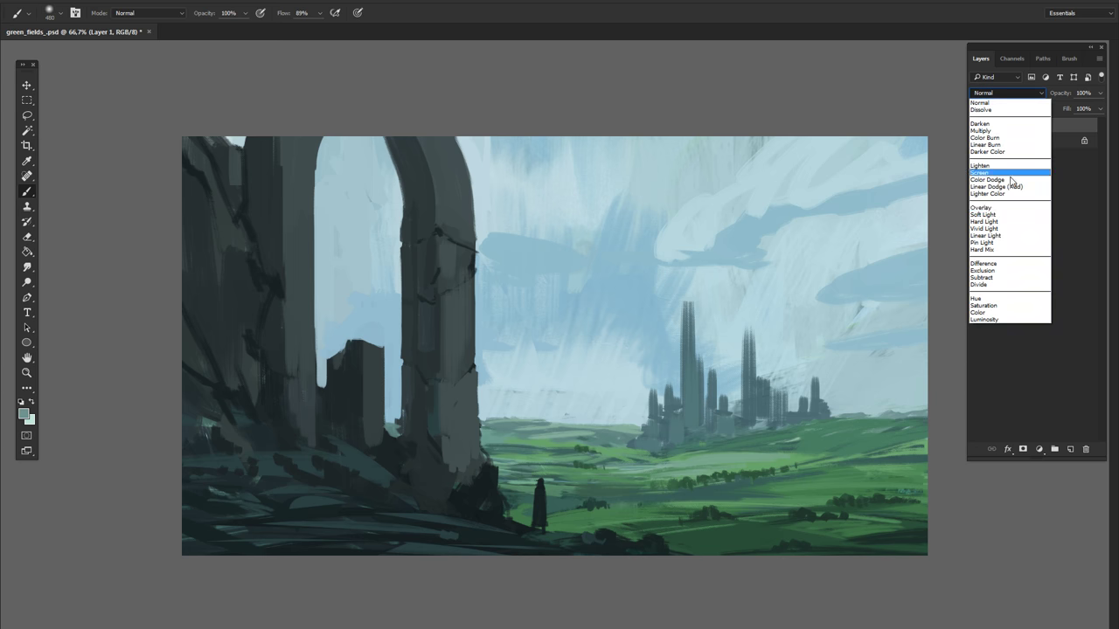
{"action": "left_click", "coordinate": [1005, 185]}
{"action": "left_click", "coordinate": [23, 413]}
{"action": "left_click", "coordinate": [892, 180]}
{"action": "key", "text": "Return"}
{"action": "left_click_drag", "start_coordinate": [577, 454], "coordinate": [725, 437]}
{"action": "left_click_drag", "start_coordinate": [647, 455], "coordinate": [865, 473]}
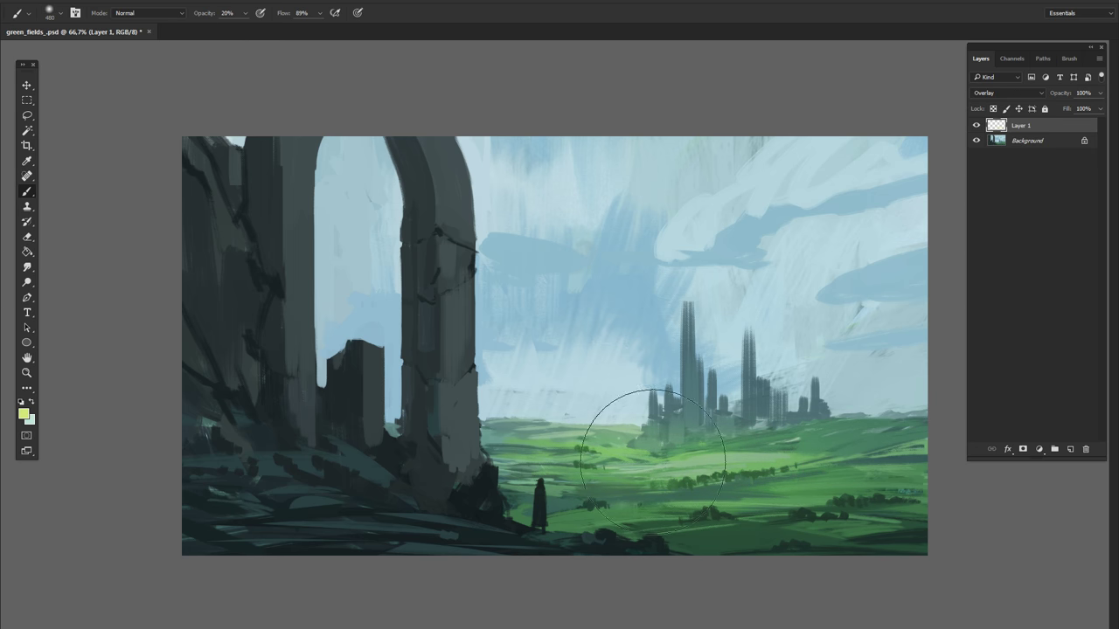
{"action": "left_click_drag", "start_coordinate": [525, 464], "coordinate": [844, 487]}
Step: Reset colours to black and white, flatten all layers, and add a fresh empty layer
{"action": "key", "text": "ctrl+minus"}
{"action": "key", "text": "d"}
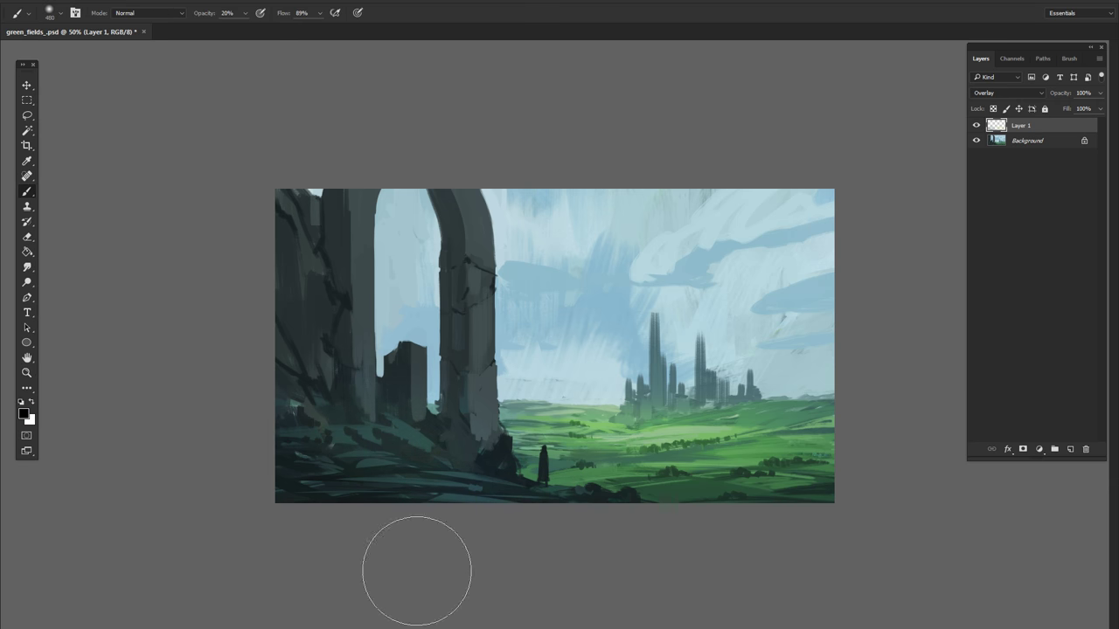
{"action": "key", "text": "ctrl+shift+e"}
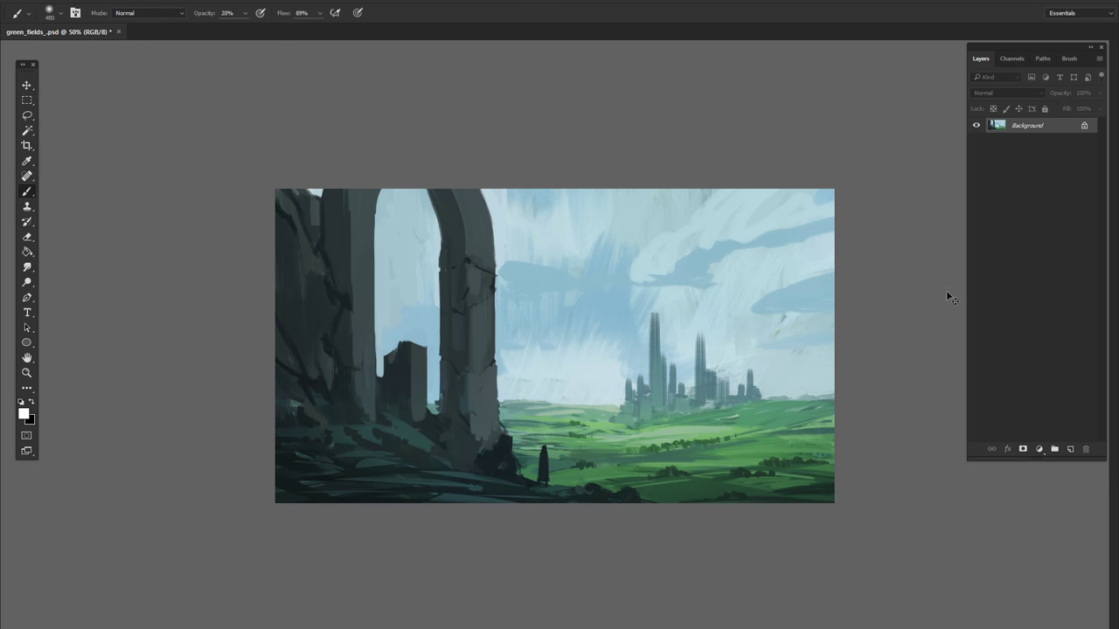
{"action": "key", "text": "ctrl+alt+i"}
{"action": "type", "text": "3"}
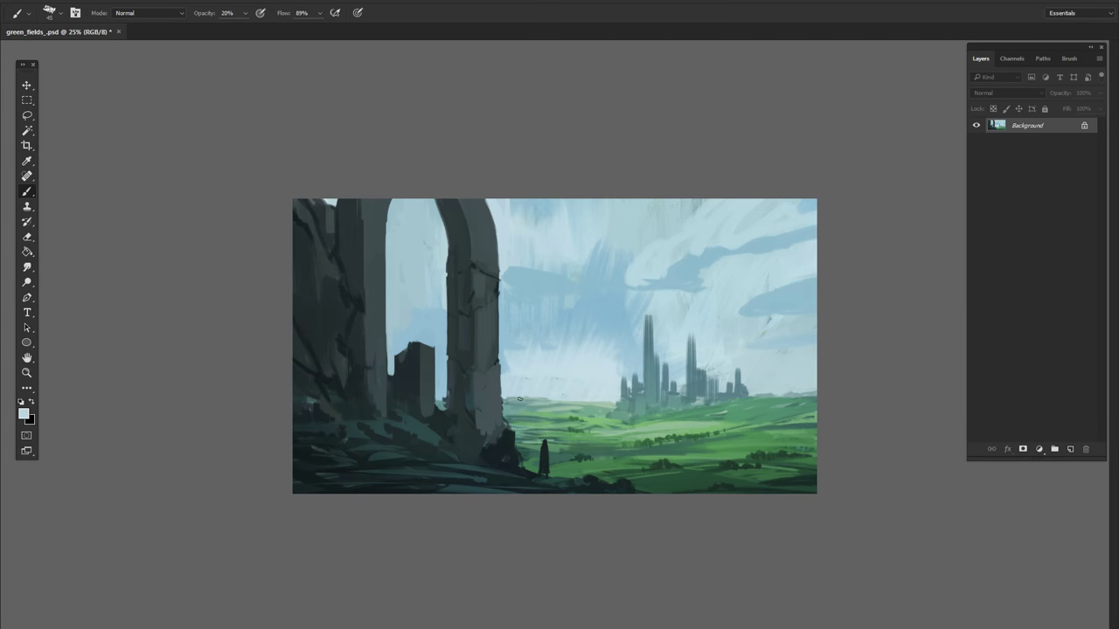
{"action": "left_click", "coordinate": [507, 402], "text": "alt"}
{"action": "left_click", "coordinate": [1071, 449]}
{"action": "key", "text": "ctrl+plus"}
{"action": "right_click", "coordinate": [733, 334]}
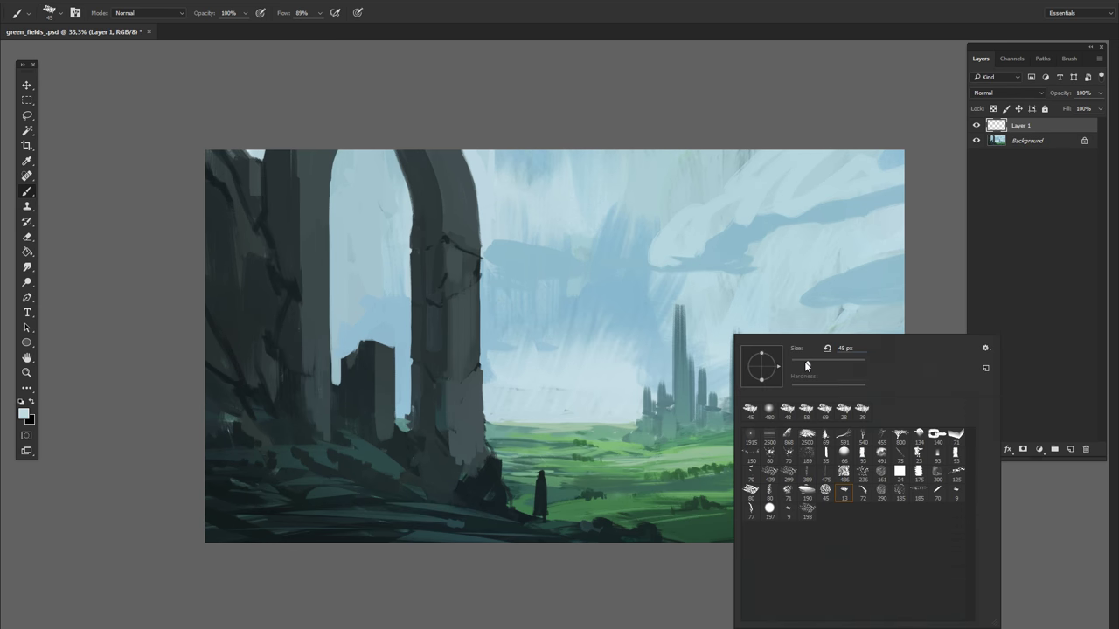
Step: Drop the tower selection and paint a light vertical stroke on the tall tower with a smaller brush
{"action": "left_click", "coordinate": [651, 404], "text": "alt"}
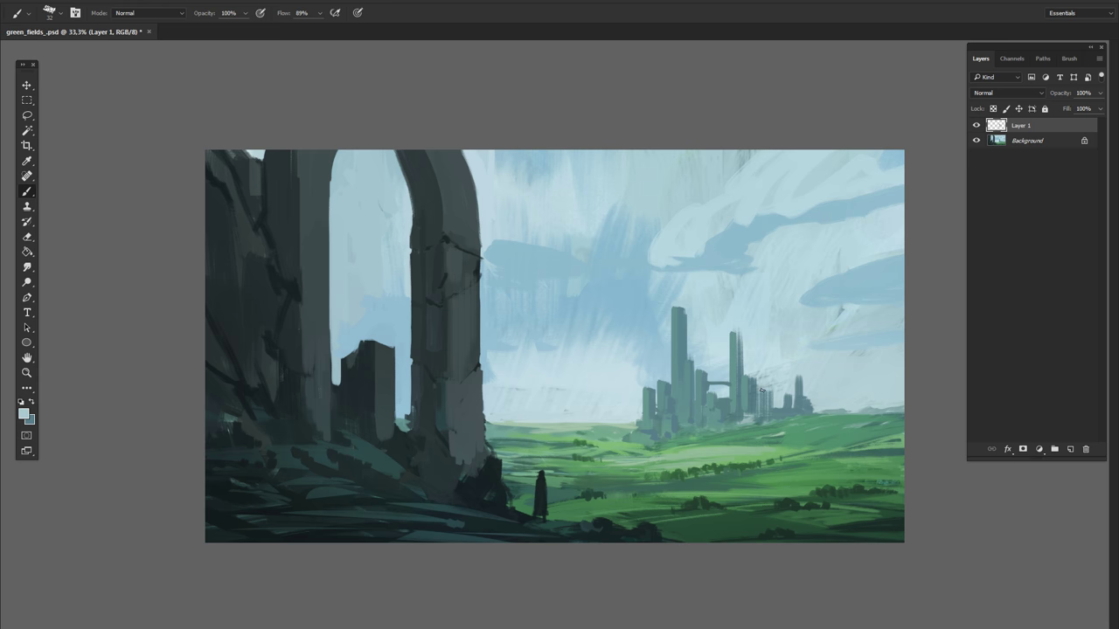
{"action": "right_click", "coordinate": [753, 385]}
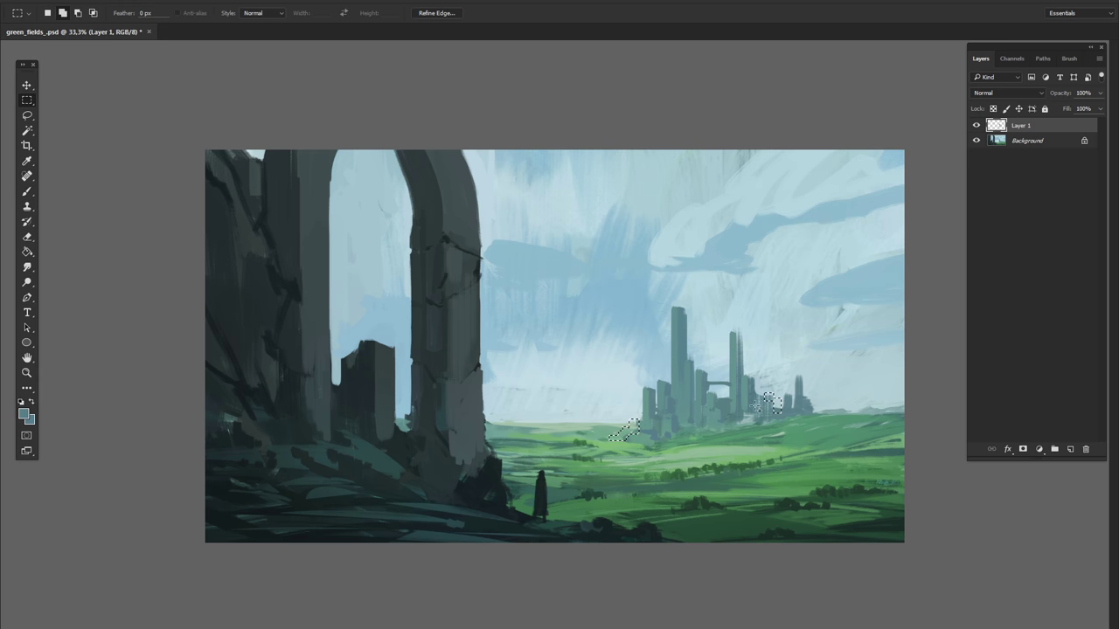
{"action": "key", "text": "b"}
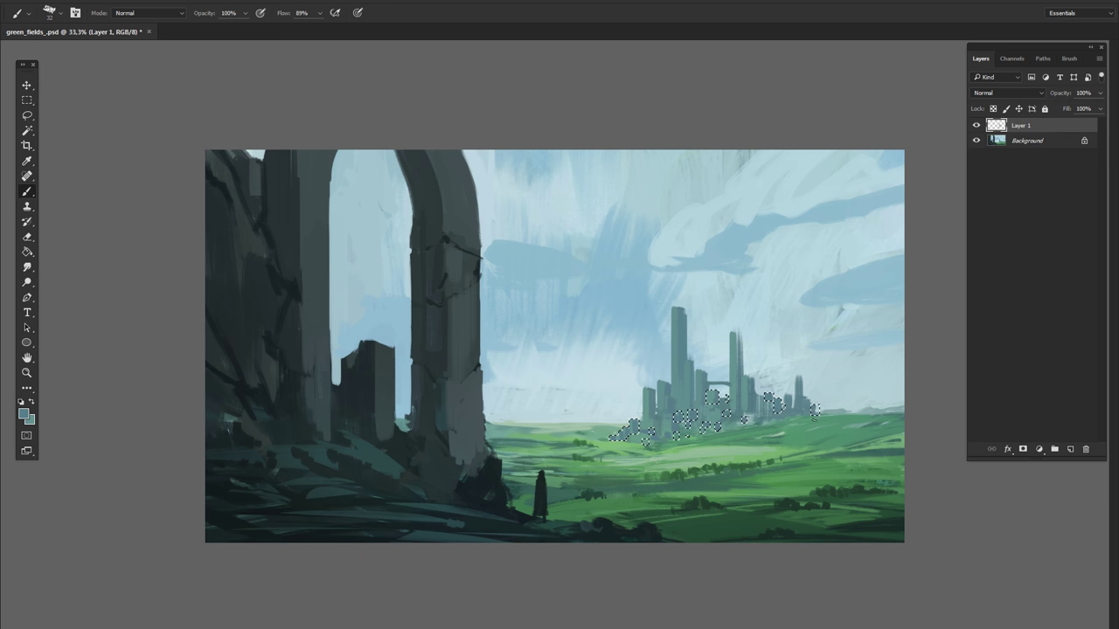
{"action": "key", "text": "ctrl+d"}
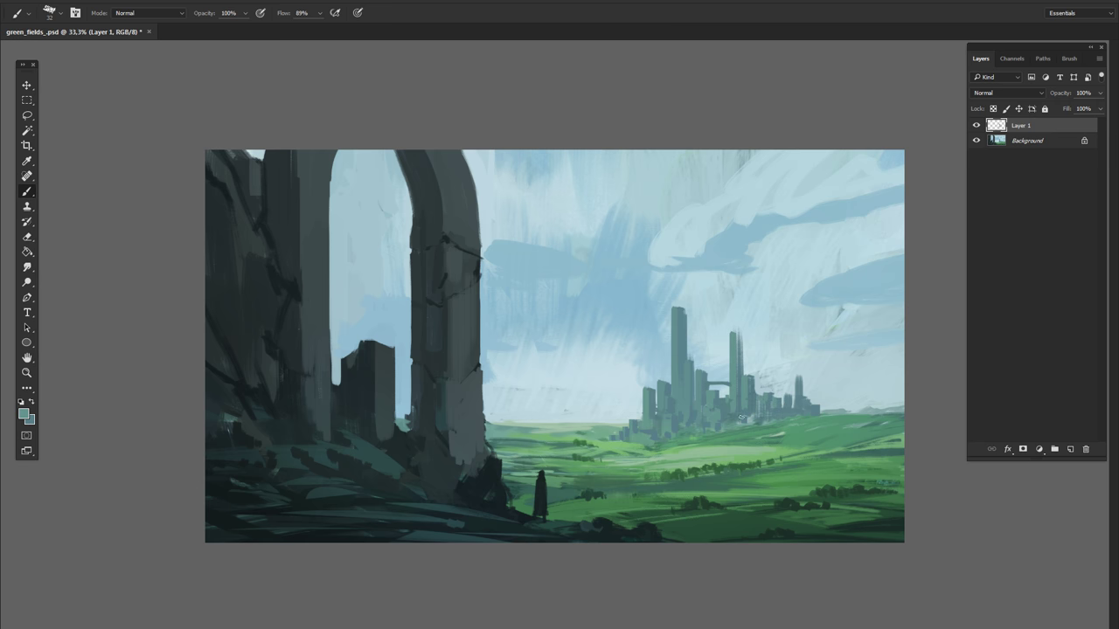
{"action": "right_click", "coordinate": [719, 250]}
{"action": "key", "text": "Return"}
{"action": "left_click_drag", "start_coordinate": [734, 333], "coordinate": [734, 306]}
Step: Switch to a finer brush and sample tower and light sky-blue colours for detail work
{"action": "left_click_drag", "start_coordinate": [678, 421], "coordinate": [659, 397]}
{"action": "key", "text": "ctrl+plus"}
{"action": "right_click", "coordinate": [771, 371]}
{"action": "key", "text": "Return"}
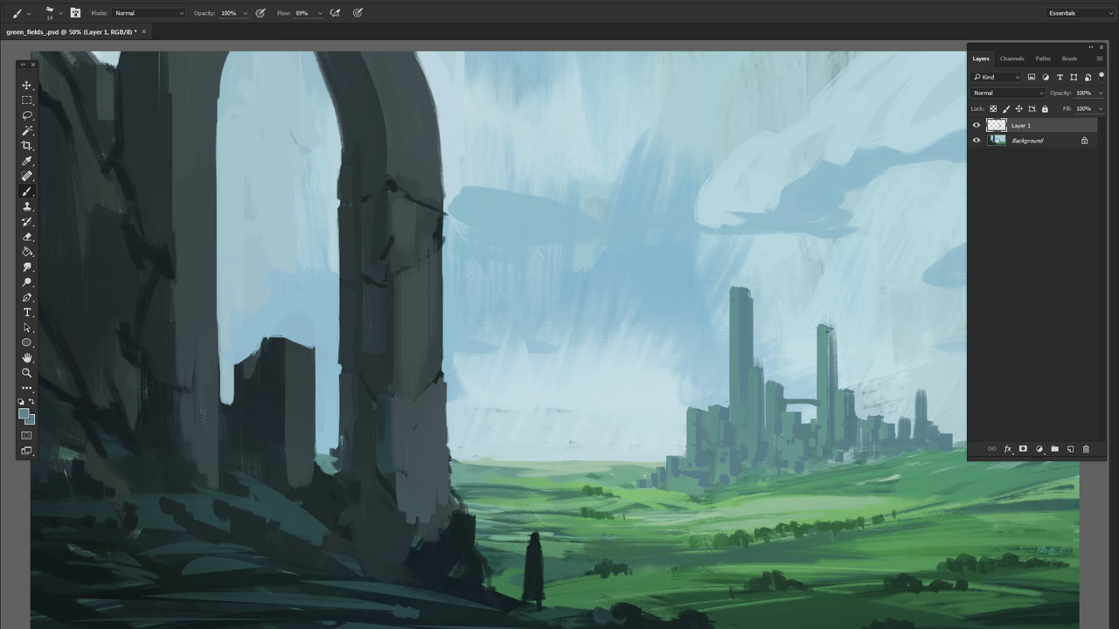
{"action": "left_click", "coordinate": [826, 321], "text": "alt"}
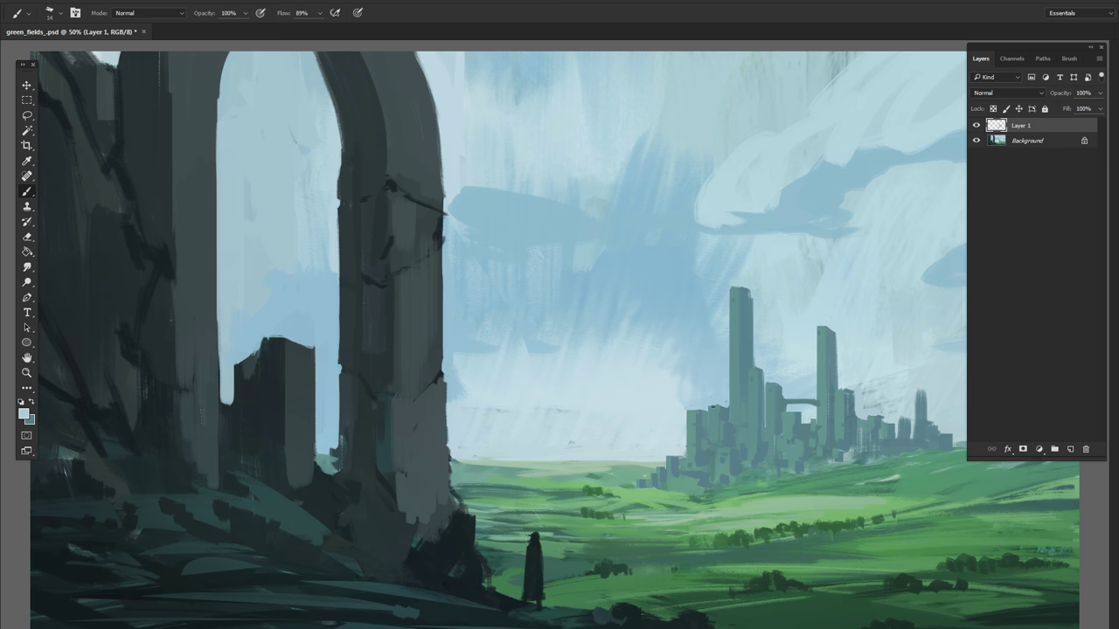
{"action": "key", "text": "ctrl+minus"}
Step: Set a large soft brush at 30% opacity and add a Soft Light layer
{"action": "right_click", "coordinate": [725, 367]}
{"action": "key", "text": "Return"}
{"action": "left_click", "coordinate": [1005, 93]}
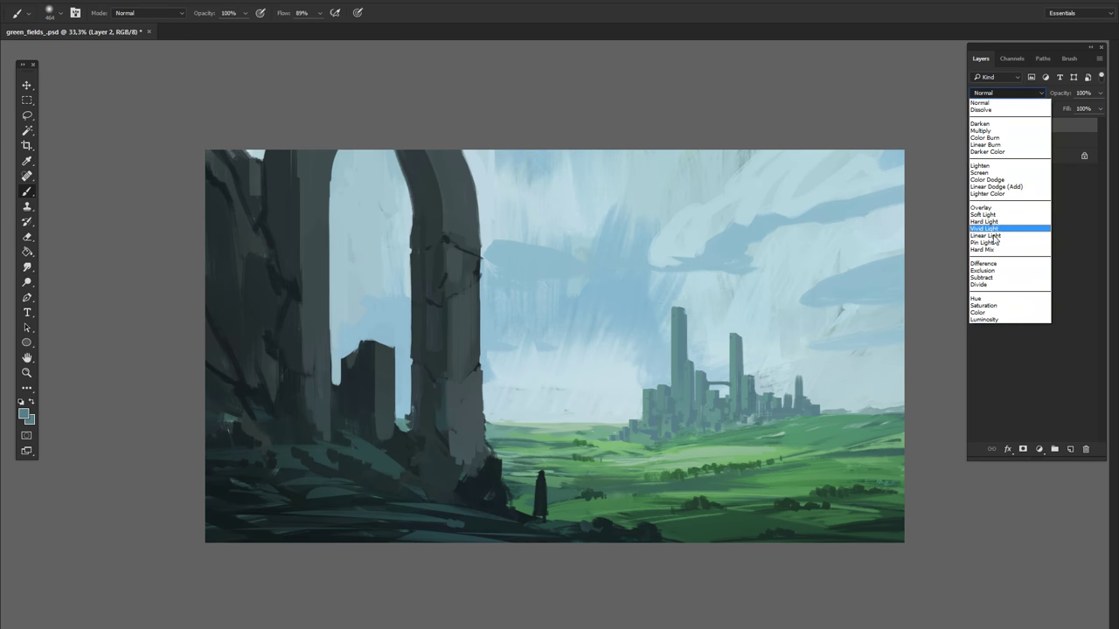
{"action": "left_click", "coordinate": [1005, 210]}
{"action": "key", "text": "3"}
{"action": "left_click", "coordinate": [1006, 93]}
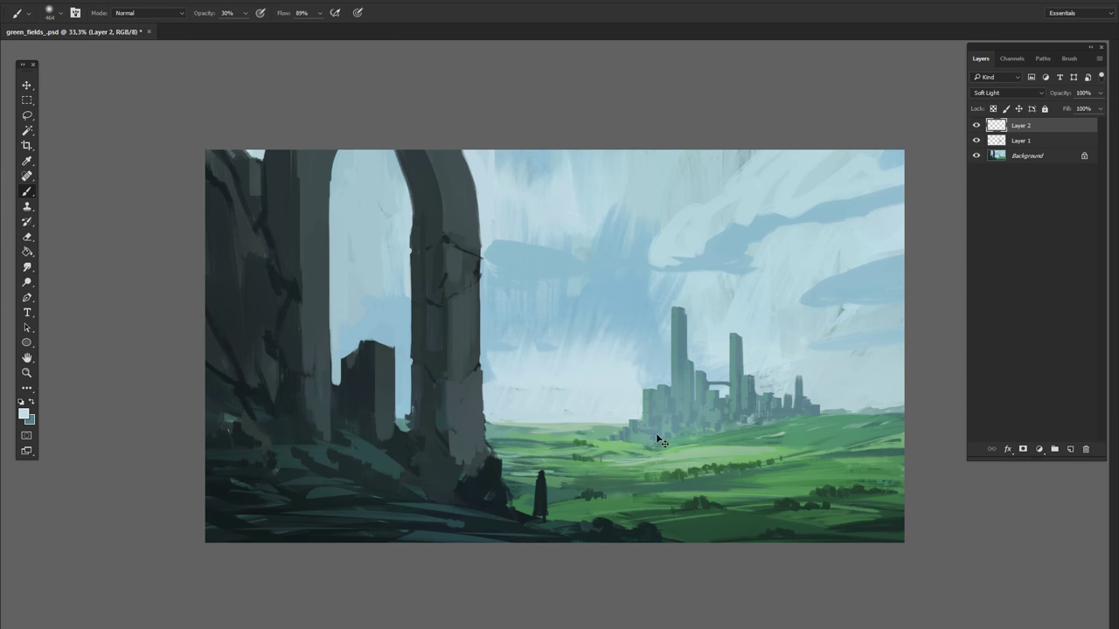
{"action": "key", "text": "z"}
{"action": "key", "text": "ctrl+minus"}
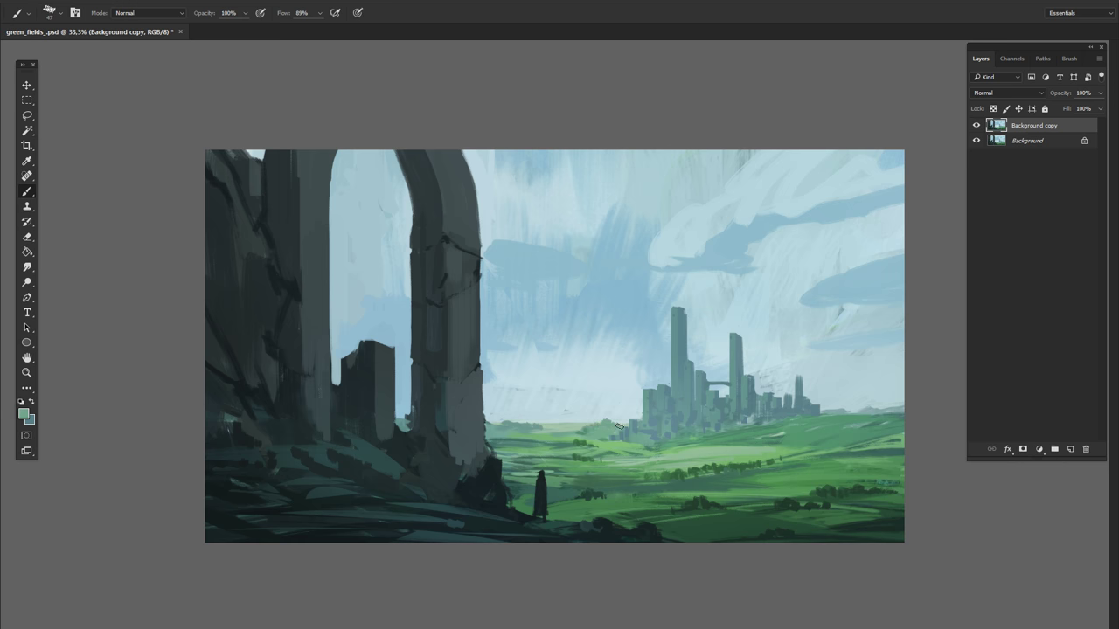
Step: Sample grass greens and paint lighter green strokes along the horizon at right
{"action": "left_click", "coordinate": [857, 409], "text": "alt"}
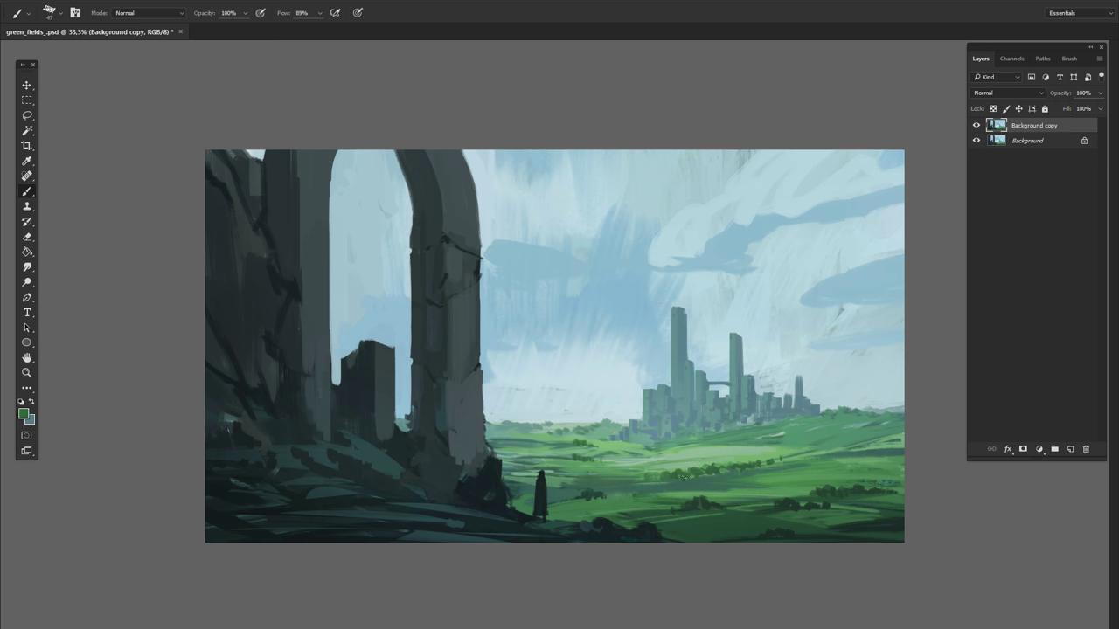
{"action": "left_click", "coordinate": [715, 491], "text": "alt"}
{"action": "left_click", "coordinate": [810, 455], "text": "alt"}
{"action": "left_click_drag", "start_coordinate": [769, 442], "coordinate": [865, 435]}
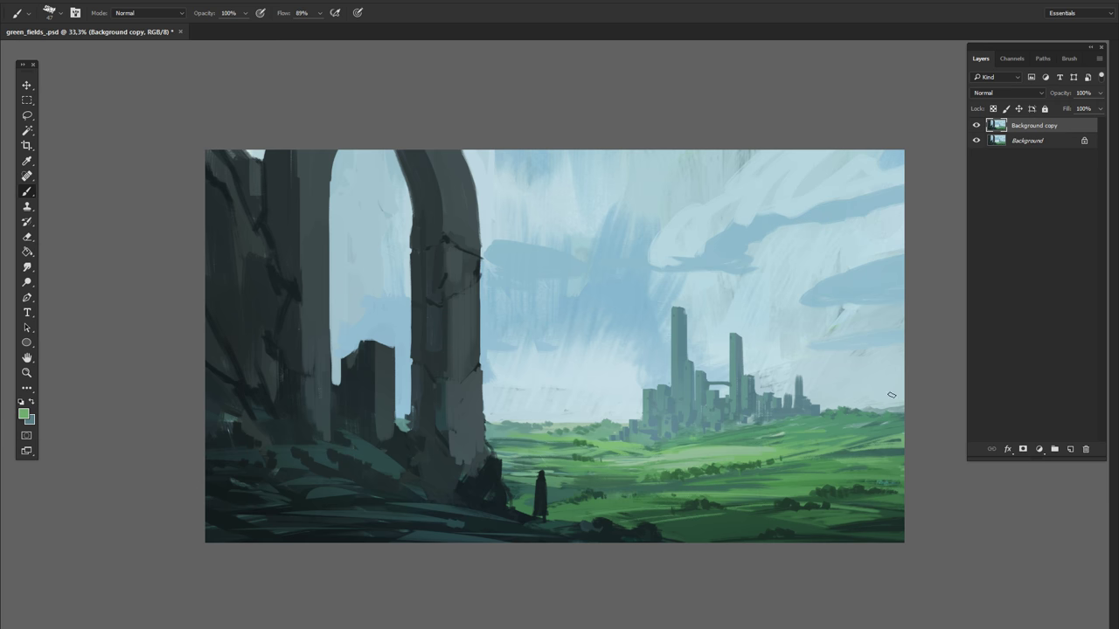
{"action": "left_click", "coordinate": [607, 450], "text": "alt"}
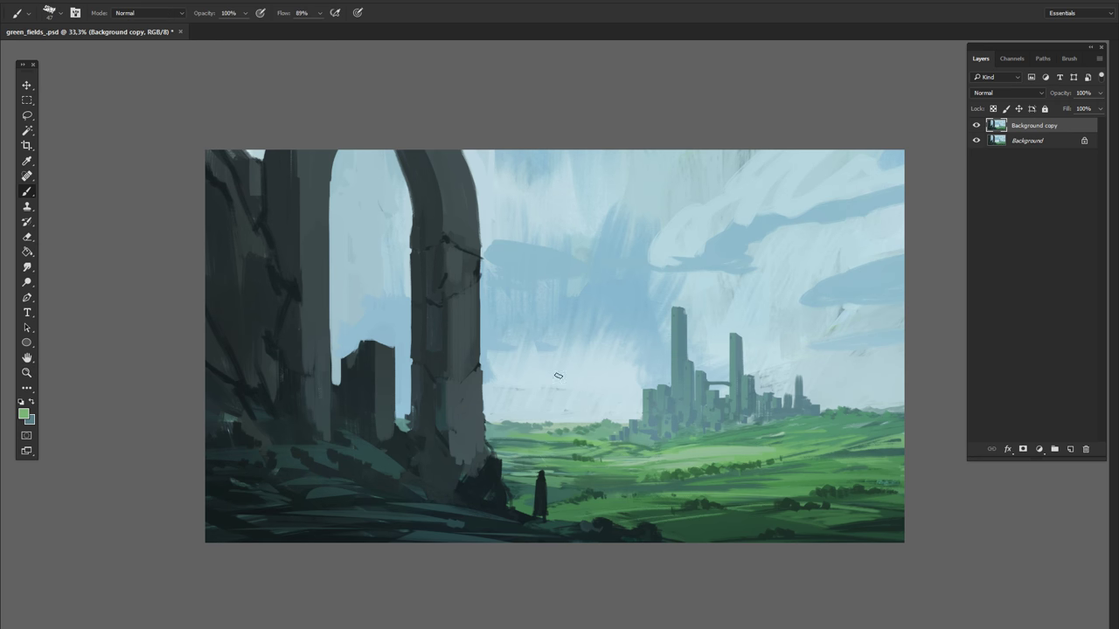
{"action": "right_click", "coordinate": [825, 302]}
{"action": "key", "text": "Escape"}
{"action": "left_click", "coordinate": [552, 427], "text": "alt"}
Step: On a new layer, sketch dark branch curves over the sky and small birds
{"action": "left_click", "coordinate": [1070, 449]}
{"action": "right_click", "coordinate": [620, 339]}
{"action": "key", "text": "Escape"}
{"action": "left_click_drag", "start_coordinate": [346, 350], "coordinate": [407, 313]}
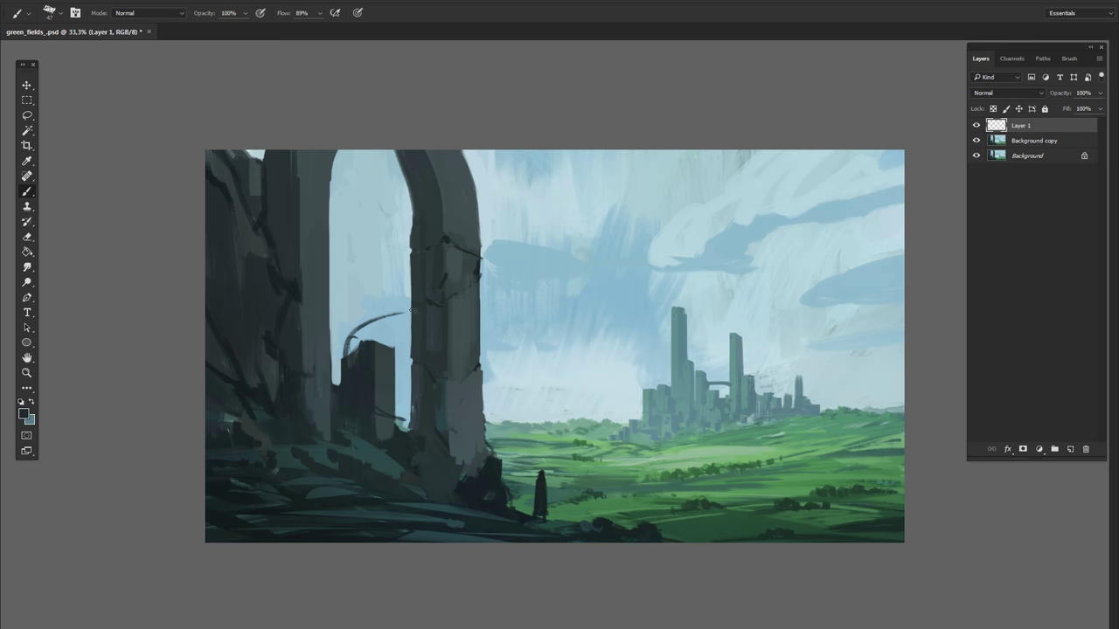
{"action": "left_click_drag", "start_coordinate": [479, 312], "coordinate": [506, 238]}
{"action": "left_click_drag", "start_coordinate": [533, 316], "coordinate": [548, 325]}
Step: Hide the sketch layer and add a new tree layer with near-black paint colour
{"action": "left_click", "coordinate": [977, 126]}
{"action": "key", "text": "ctrl+shift+alt+n"}
{"action": "left_click", "coordinate": [24, 414]}
{"action": "left_click", "coordinate": [810, 315]}
{"action": "key", "text": "Return"}
Step: Paint the twisted trunk over the ruin block with roots trailing down its base
{"action": "left_click_drag", "start_coordinate": [337, 377], "coordinate": [389, 454]}
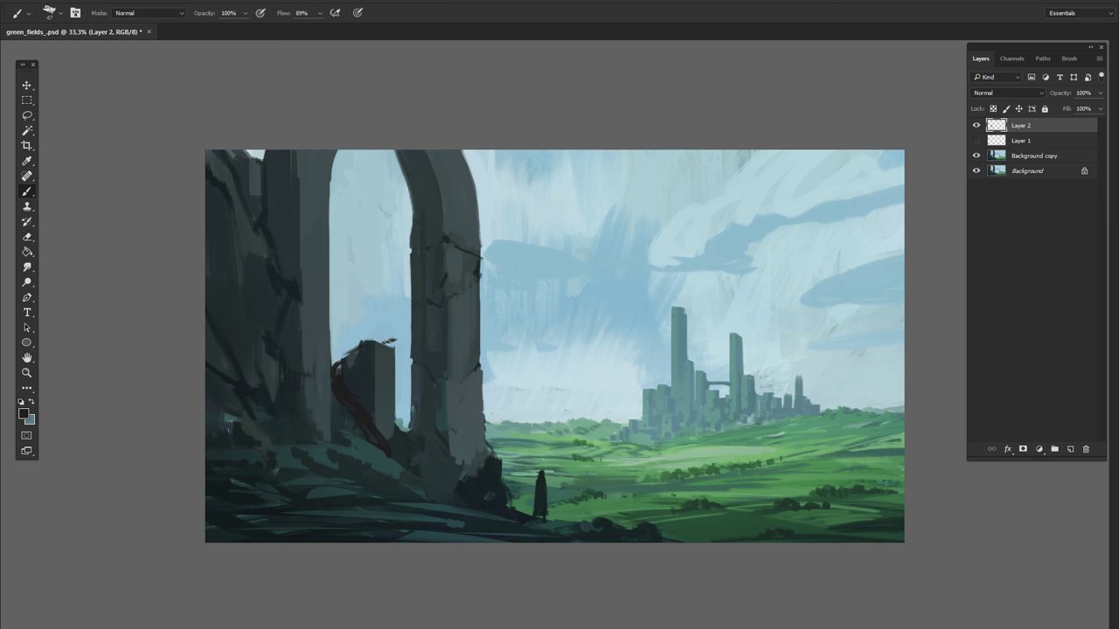
{"action": "mouse_move", "coordinate": [345, 356]}
{"action": "left_mouse_down"}
{"action": "mouse_move", "coordinate": [410, 335]}
{"action": "mouse_move", "coordinate": [411, 353]}
{"action": "left_mouse_up"}
{"action": "mouse_move", "coordinate": [365, 418]}
{"action": "left_mouse_down"}
{"action": "mouse_move", "coordinate": [411, 463]}
{"action": "mouse_move", "coordinate": [376, 455]}
{"action": "mouse_move", "coordinate": [378, 481]}
{"action": "left_mouse_up"}
{"action": "left_click_drag", "start_coordinate": [409, 425], "coordinate": [396, 465]}
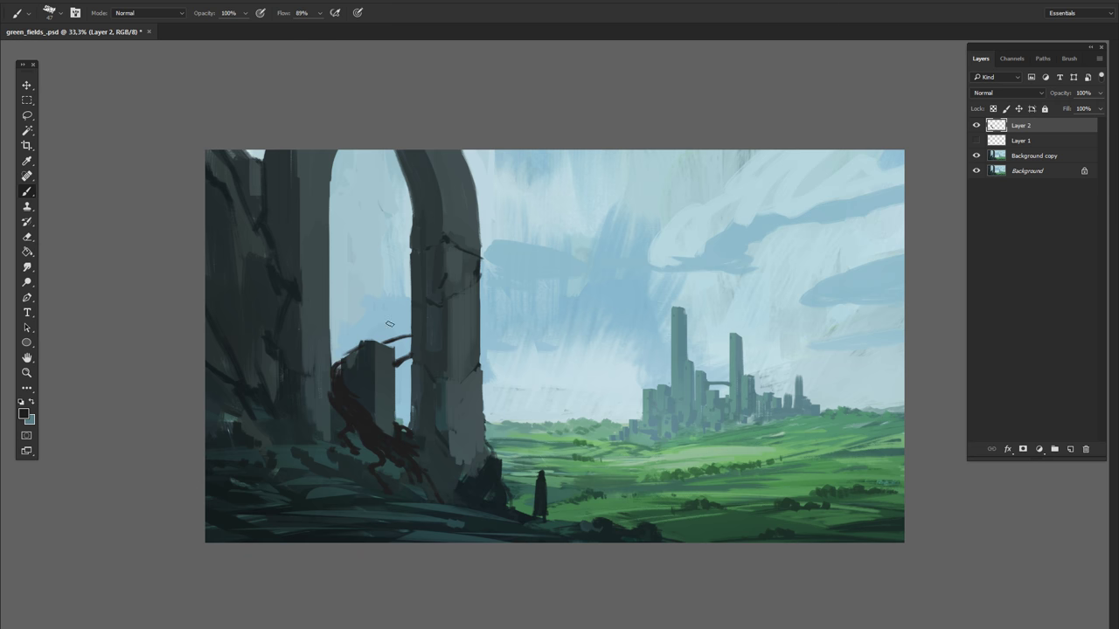
{"action": "left_click_drag", "start_coordinate": [386, 354], "coordinate": [407, 346]}
Step: With a thinner brush, paint branches reaching left and right of the arch
{"action": "right_click", "coordinate": [496, 321]}
{"action": "key", "text": "Escape"}
{"action": "mouse_move", "coordinate": [505, 278]}
{"action": "left_mouse_down"}
{"action": "mouse_move", "coordinate": [482, 322]}
{"action": "mouse_move", "coordinate": [518, 292]}
{"action": "left_mouse_up"}
{"action": "left_click_drag", "start_coordinate": [513, 328], "coordinate": [514, 343]}
{"action": "left_click_drag", "start_coordinate": [511, 311], "coordinate": [519, 300]}
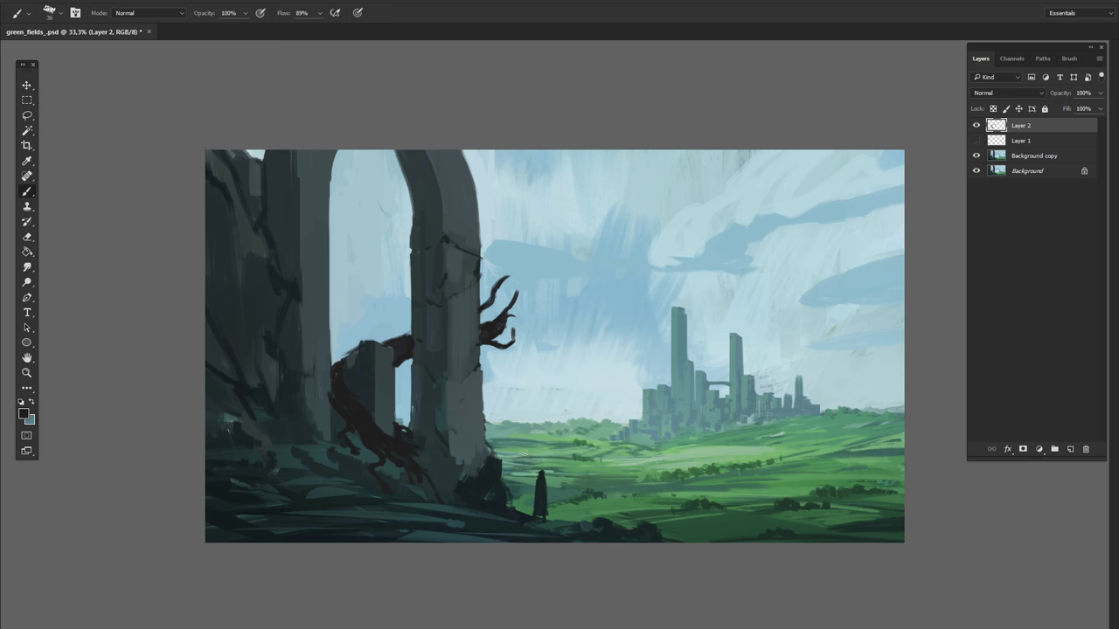
{"action": "mouse_move", "coordinate": [409, 312]}
{"action": "left_mouse_down"}
{"action": "mouse_move", "coordinate": [372, 267]}
{"action": "mouse_move", "coordinate": [354, 299]}
{"action": "mouse_move", "coordinate": [386, 298]}
{"action": "left_mouse_up"}
{"action": "mouse_move", "coordinate": [509, 314]}
{"action": "left_mouse_down"}
{"action": "mouse_move", "coordinate": [547, 278]}
{"action": "mouse_move", "coordinate": [486, 268]}
{"action": "left_mouse_up"}
{"action": "left_click_drag", "start_coordinate": [505, 306], "coordinate": [520, 259]}
Step: Add small twig details on the branches with a finer brush
{"action": "right_click", "coordinate": [519, 306]}
{"action": "key", "text": "Return"}
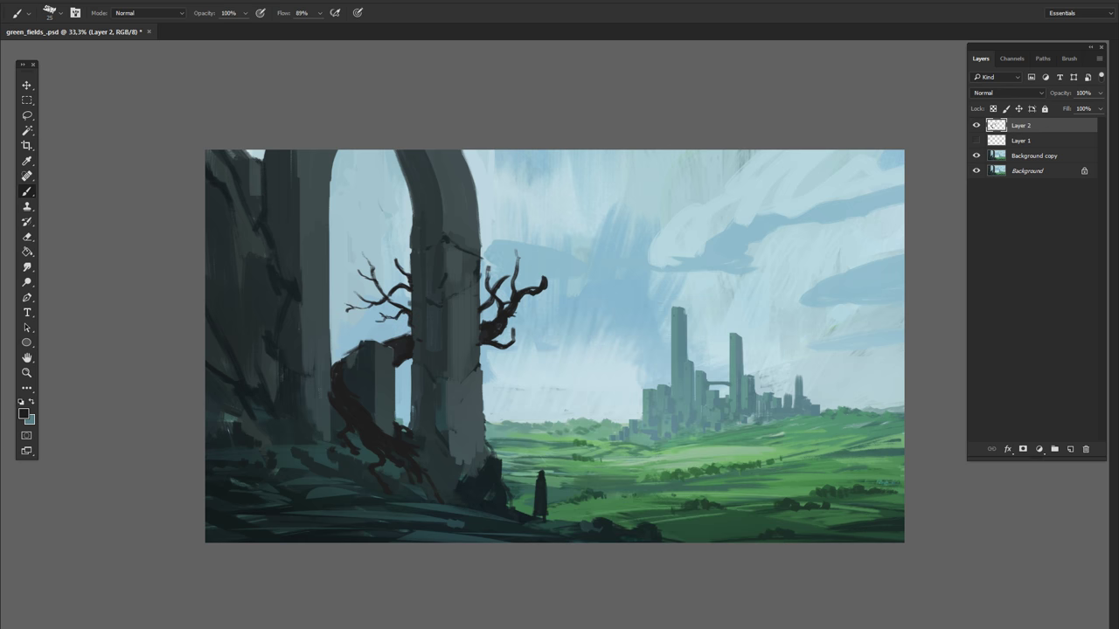
{"action": "mouse_move", "coordinate": [510, 272]}
{"action": "left_mouse_down"}
{"action": "mouse_move", "coordinate": [515, 264]}
{"action": "mouse_move", "coordinate": [539, 286]}
{"action": "left_mouse_up"}
Step: Paint dark red along the trunk over the ruin
{"action": "key", "text": "e"}
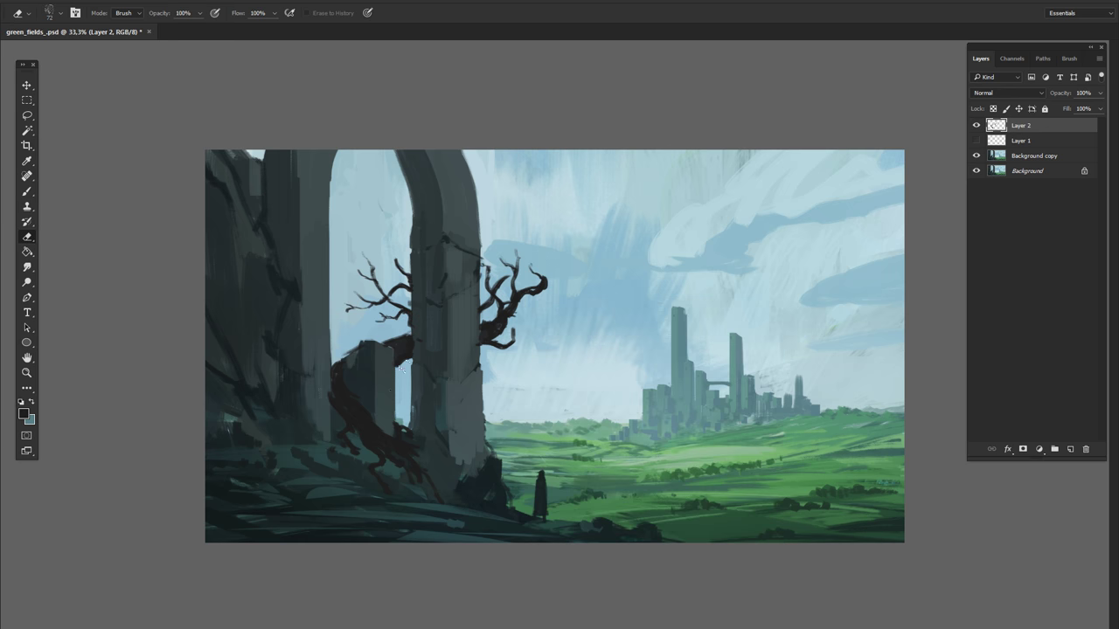
{"action": "key", "text": "b"}
{"action": "key", "text": "Return"}
{"action": "right_click", "coordinate": [444, 293]}
{"action": "key", "text": "Return"}
{"action": "left_click_drag", "start_coordinate": [383, 348], "coordinate": [410, 337]}
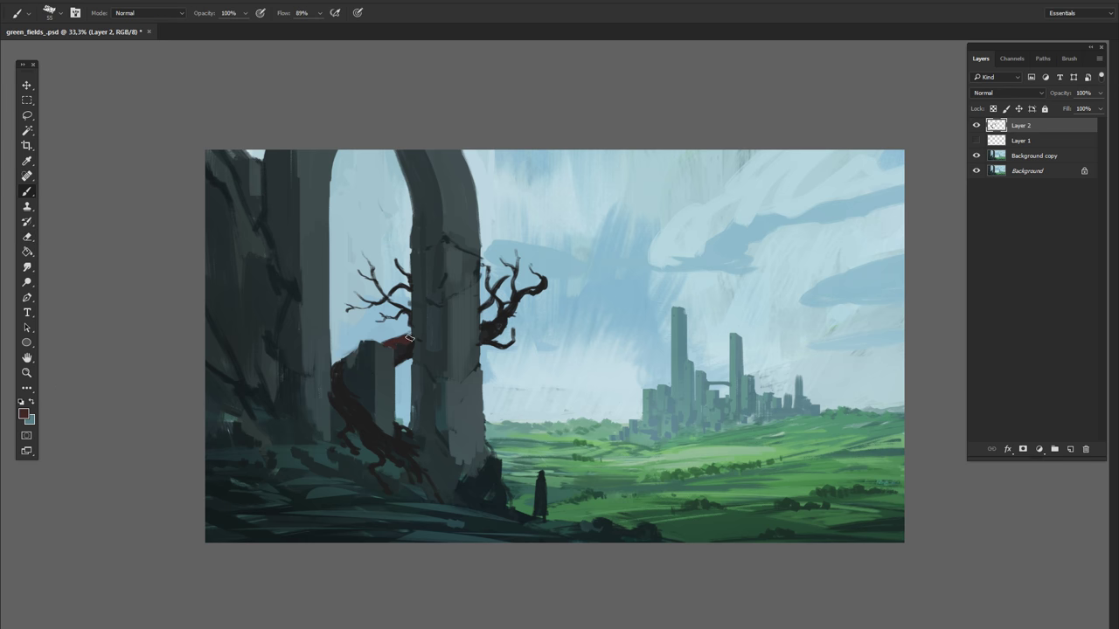
Step: Add red to the trunk left of the ruin and darken the branch at the ruin top
{"action": "right_click", "coordinate": [460, 239]}
{"action": "left_click_drag", "start_coordinate": [333, 366], "coordinate": [339, 389]}
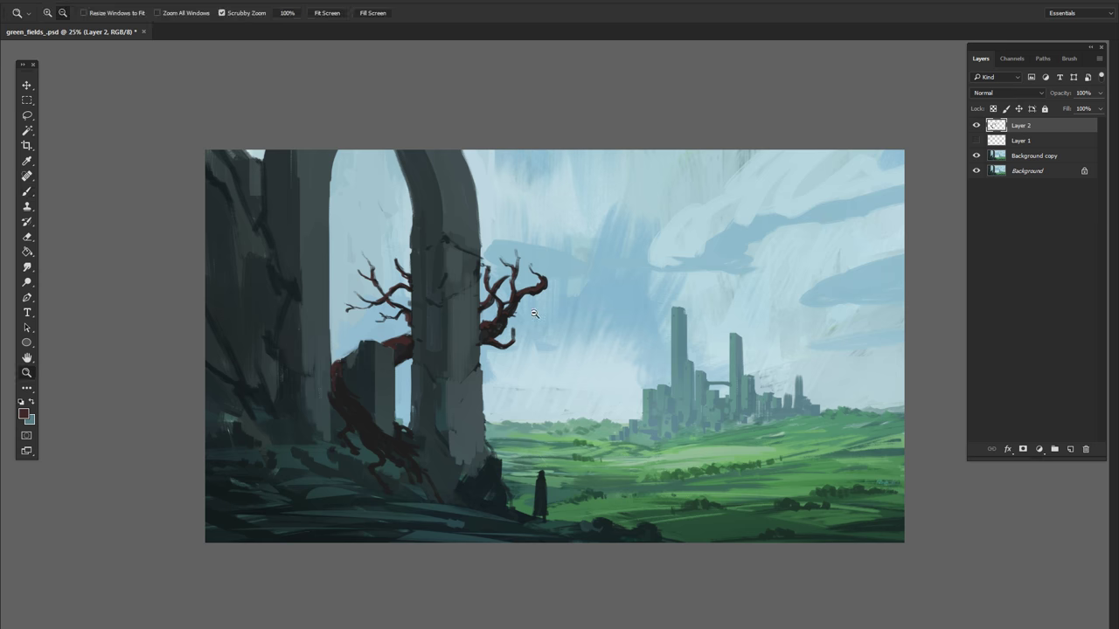
{"action": "right_click", "coordinate": [724, 395]}
{"action": "key", "text": "Return"}
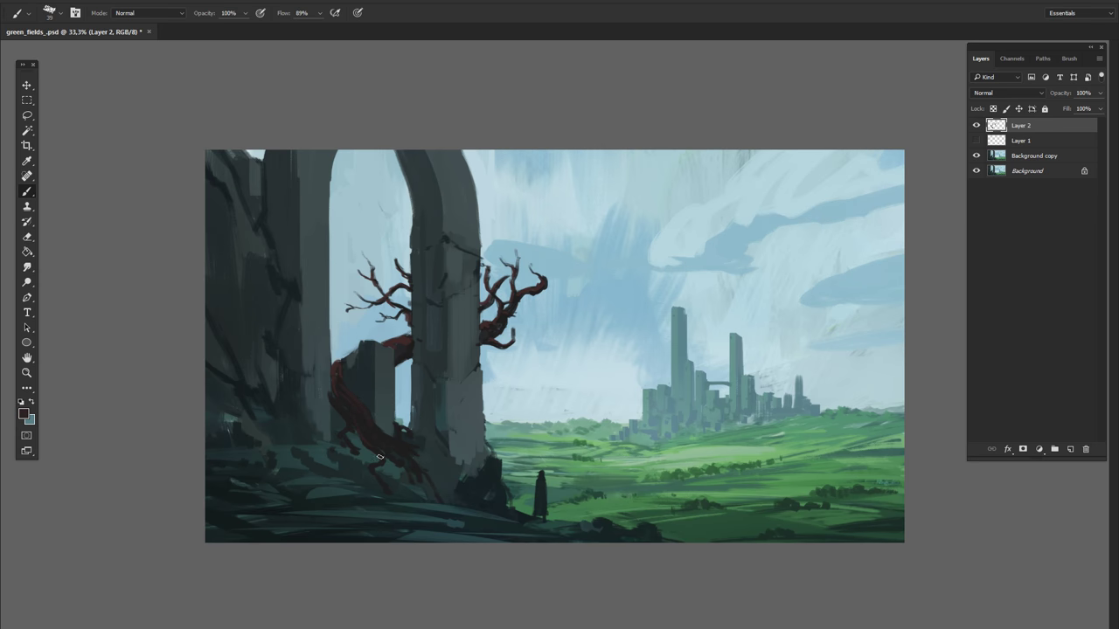
{"action": "left_click_drag", "start_coordinate": [360, 347], "coordinate": [385, 343]}
Step: Paint dark green grass strokes around the ruin base and lower left
{"action": "right_click", "coordinate": [522, 314]}
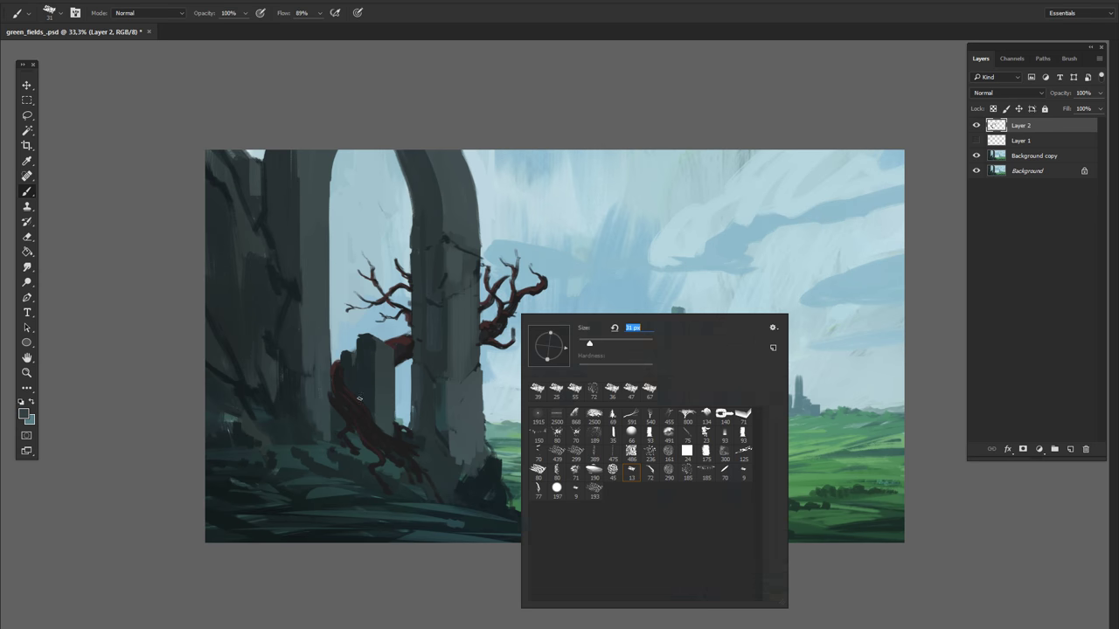
{"action": "key", "text": "Return"}
{"action": "key", "text": "i"}
{"action": "left_click", "coordinate": [24, 415]}
{"action": "key", "text": "Return"}
{"action": "key", "text": "b"}
{"action": "mouse_move", "coordinate": [341, 499]}
{"action": "left_mouse_down"}
{"action": "mouse_move", "coordinate": [398, 472]}
{"action": "mouse_move", "coordinate": [445, 511]}
{"action": "left_mouse_up"}
{"action": "mouse_move", "coordinate": [323, 476]}
{"action": "left_mouse_down"}
{"action": "mouse_move", "coordinate": [361, 508]}
{"action": "mouse_move", "coordinate": [263, 537]}
{"action": "mouse_move", "coordinate": [550, 537]}
{"action": "left_mouse_up"}
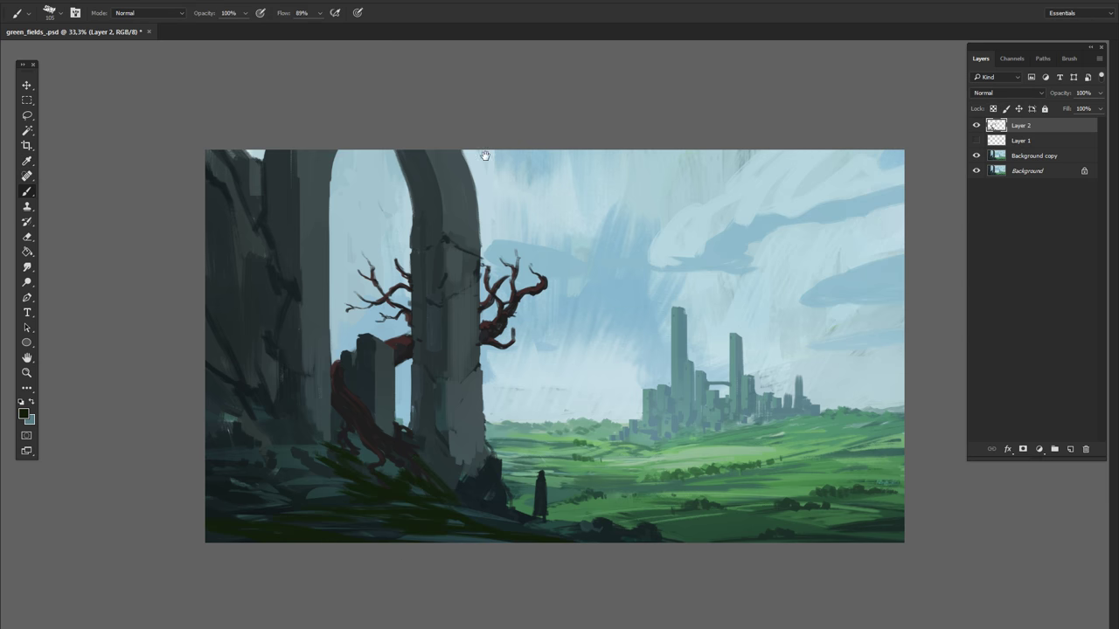
Step: Try a light blue stroke along the bottom, then undo it
{"action": "left_click", "coordinate": [619, 270]}
{"action": "key", "text": "Return"}
{"action": "left_click_drag", "start_coordinate": [206, 517], "coordinate": [479, 525]}
{"action": "key", "text": "ctrl+z"}
{"action": "key", "text": "x"}
Step: Paint grey strokes at the pillar base, sample teal and enlarge the brush
{"action": "mouse_move", "coordinate": [464, 485]}
{"action": "left_mouse_down"}
{"action": "mouse_move", "coordinate": [482, 451]}
{"action": "mouse_move", "coordinate": [516, 481]}
{"action": "left_mouse_up"}
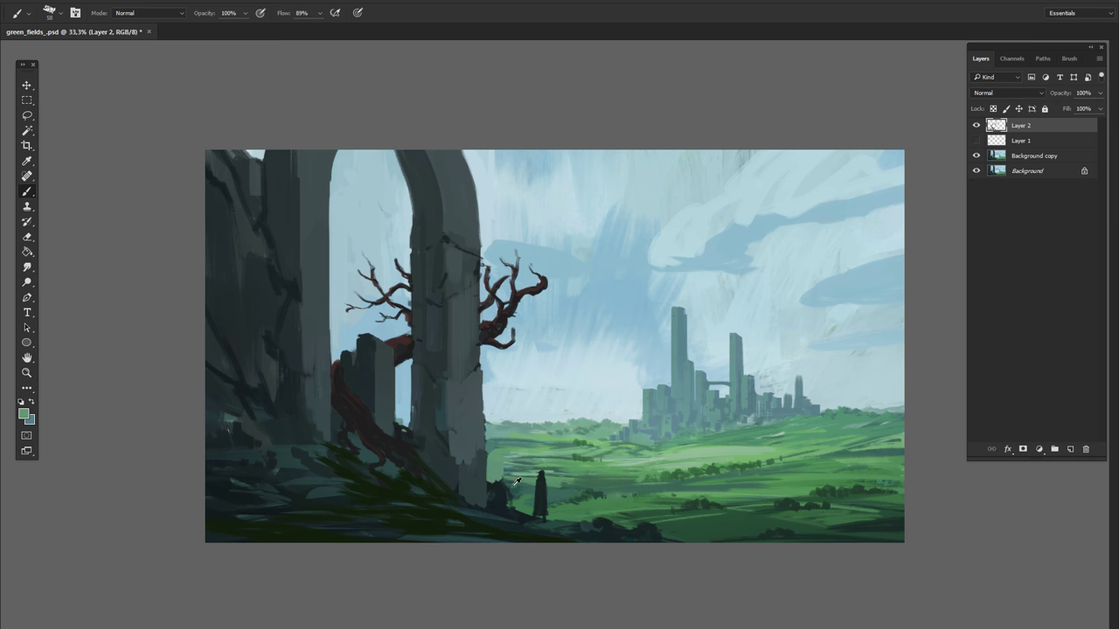
{"action": "left_click", "coordinate": [529, 488], "text": "alt"}
{"action": "key", "text": "ctrl+minus"}
{"action": "key", "text": "ctrl+minus"}
{"action": "key", "text": "ctrl+plus"}
{"action": "right_click", "coordinate": [629, 327]}
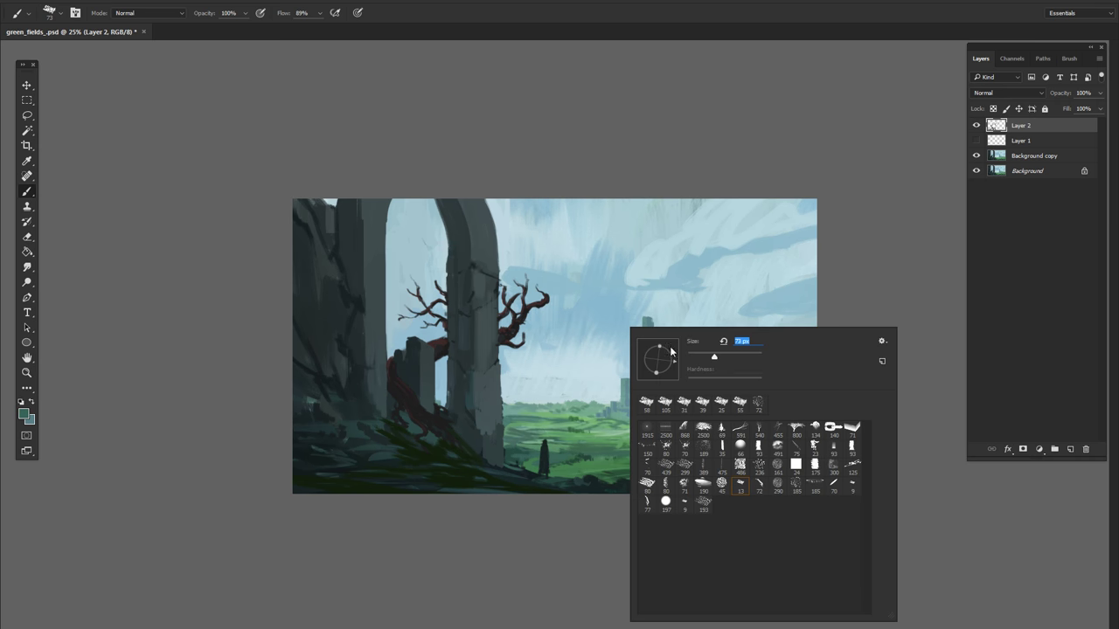
{"action": "key", "text": "Escape"}
{"action": "left_click", "coordinate": [449, 228], "text": "alt"}
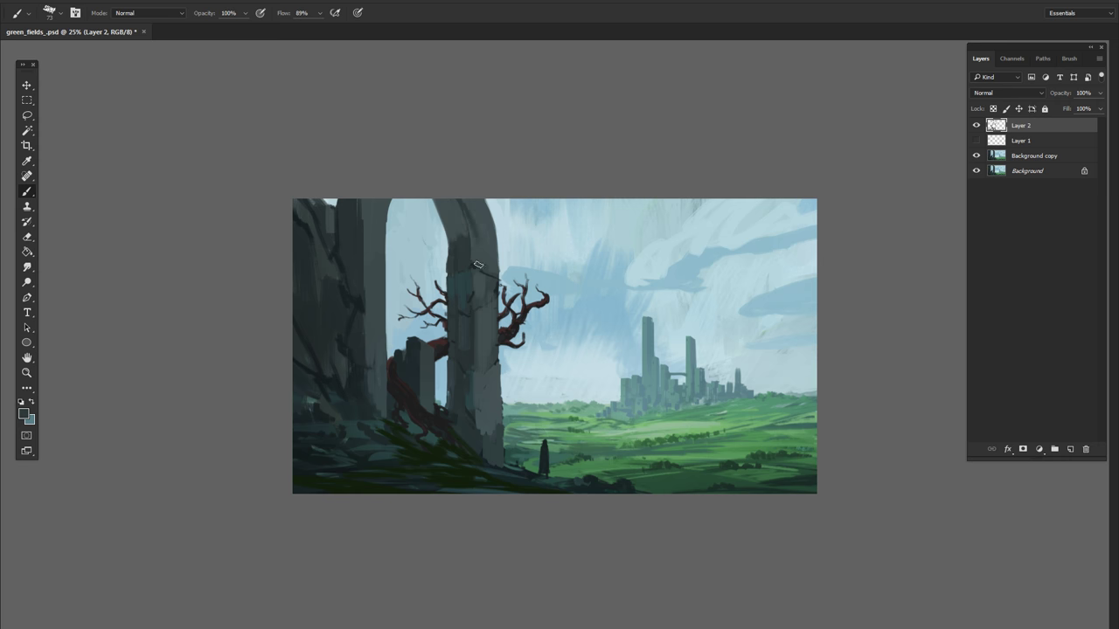
{"action": "mouse_move", "coordinate": [468, 201]}
{"action": "left_mouse_down"}
{"action": "mouse_move", "coordinate": [485, 267]}
{"action": "mouse_move", "coordinate": [459, 271]}
{"action": "mouse_move", "coordinate": [473, 330]}
{"action": "mouse_move", "coordinate": [468, 450]}
{"action": "left_mouse_up"}
{"action": "key", "text": "x"}
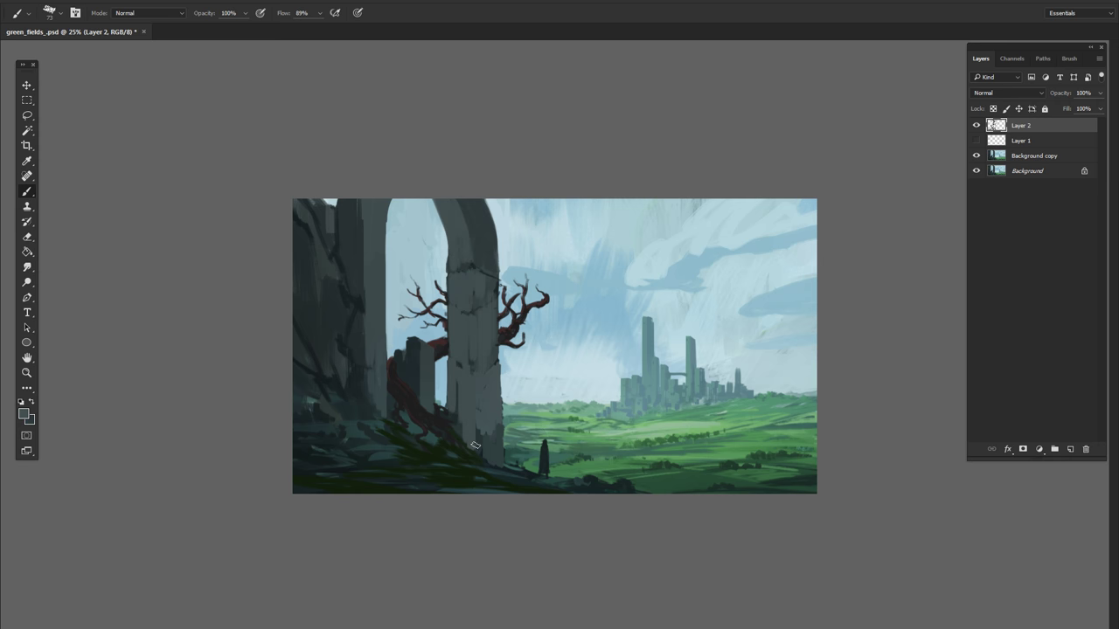
{"action": "key", "text": "x"}
{"action": "left_click_drag", "start_coordinate": [490, 363], "coordinate": [485, 455]}
{"action": "left_click_drag", "start_coordinate": [485, 276], "coordinate": [478, 367]}
{"action": "left_click_drag", "start_coordinate": [478, 311], "coordinate": [479, 385]}
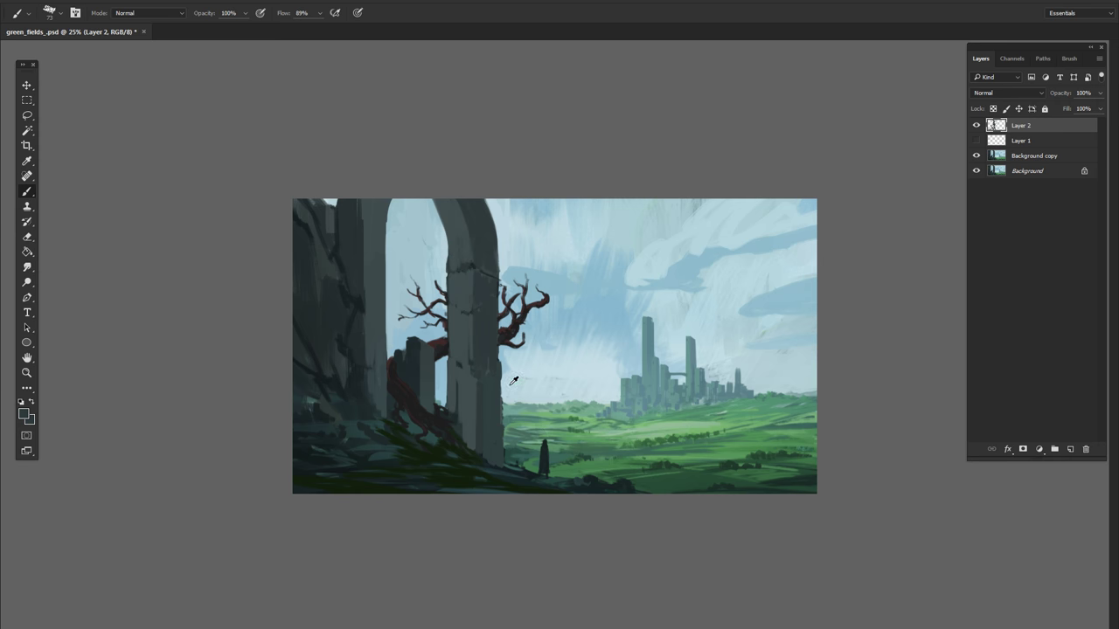
{"action": "left_click", "coordinate": [504, 407], "text": "alt"}
{"action": "left_click_drag", "start_coordinate": [505, 427], "coordinate": [497, 454]}
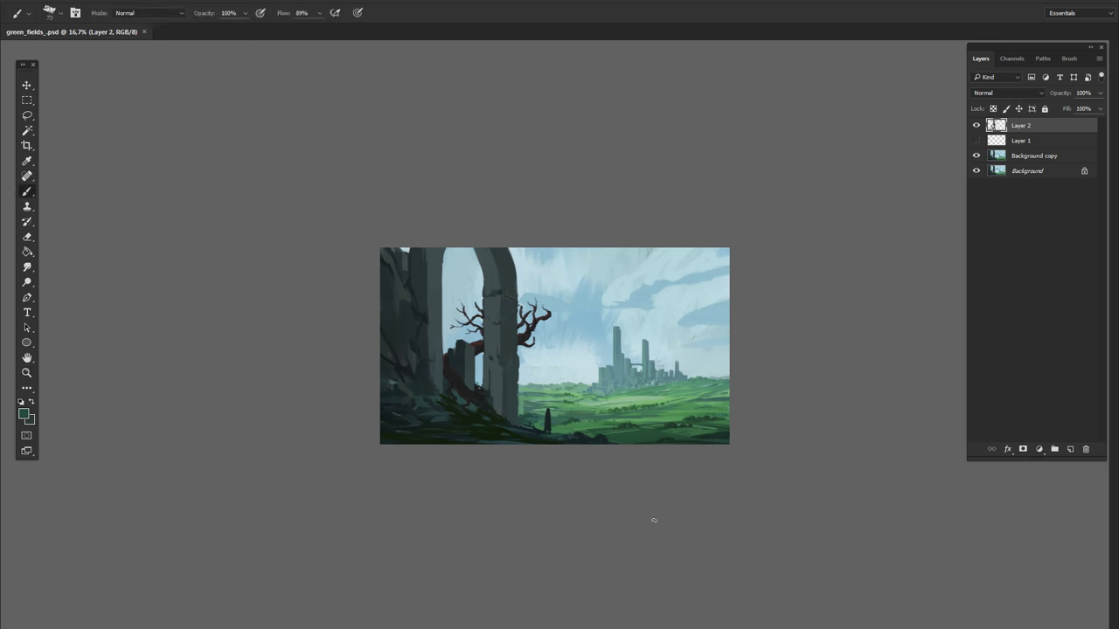
{"action": "left_click", "coordinate": [410, 245], "text": "alt"}
{"action": "left_click_drag", "start_coordinate": [302, 225], "coordinate": [332, 282]}
{"action": "left_click_drag", "start_coordinate": [331, 199], "coordinate": [322, 273]}
{"action": "left_click_drag", "start_coordinate": [306, 201], "coordinate": [299, 264]}
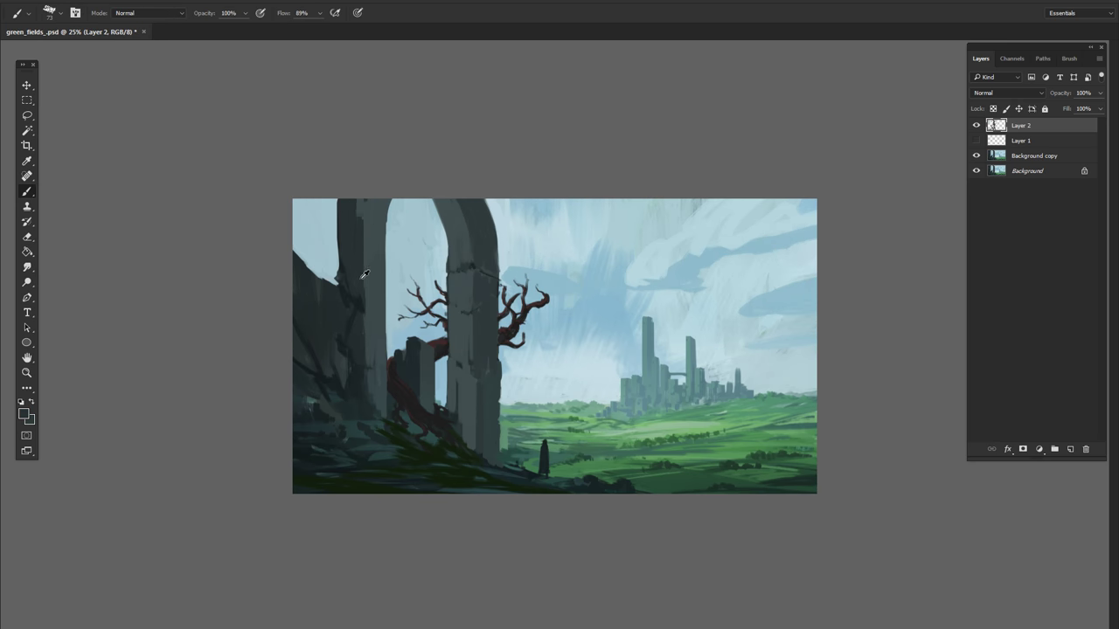
{"action": "mouse_move", "coordinate": [385, 376]}
{"action": "left_mouse_down"}
{"action": "mouse_move", "coordinate": [392, 201]}
{"action": "mouse_move", "coordinate": [382, 395]}
{"action": "left_mouse_up"}
{"action": "left_click", "coordinate": [376, 210], "text": "alt"}
{"action": "left_click", "coordinate": [332, 209], "text": "alt"}
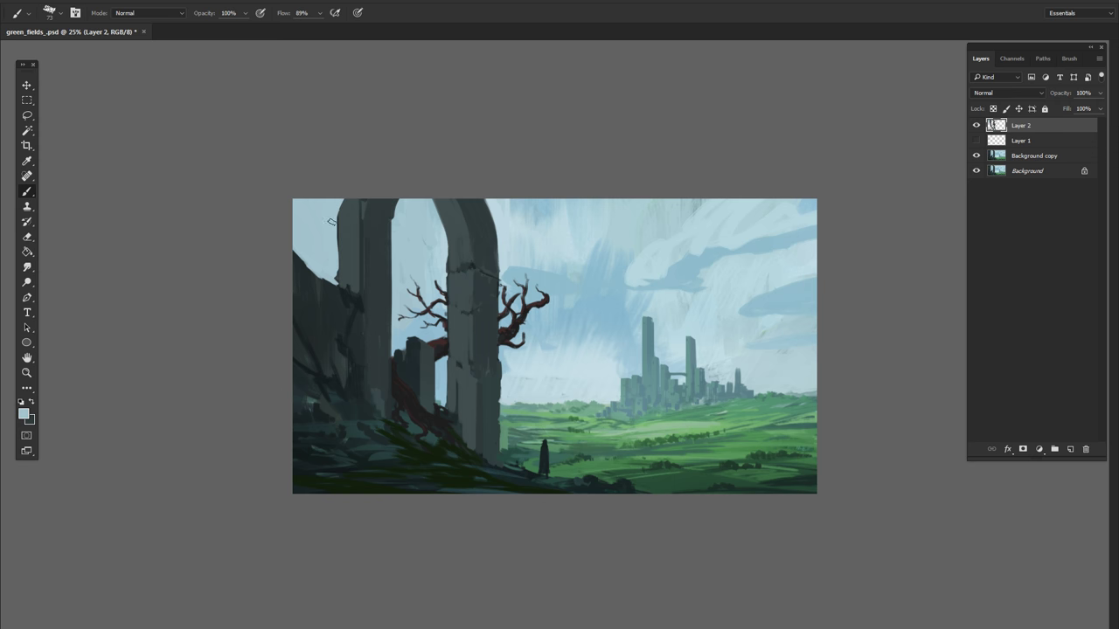
{"action": "mouse_move", "coordinate": [332, 214]}
{"action": "left_mouse_down"}
{"action": "mouse_move", "coordinate": [336, 287]}
{"action": "mouse_move", "coordinate": [342, 219]}
{"action": "left_mouse_up"}
{"action": "left_click", "coordinate": [345, 262], "text": "alt"}
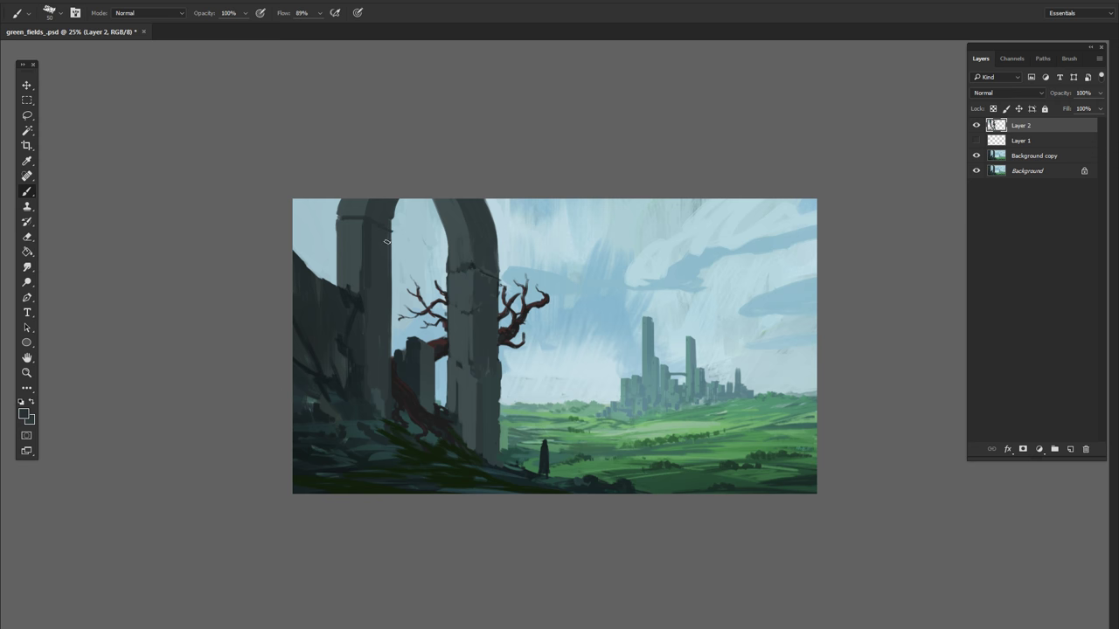
{"action": "key", "text": "ctrl+minus"}
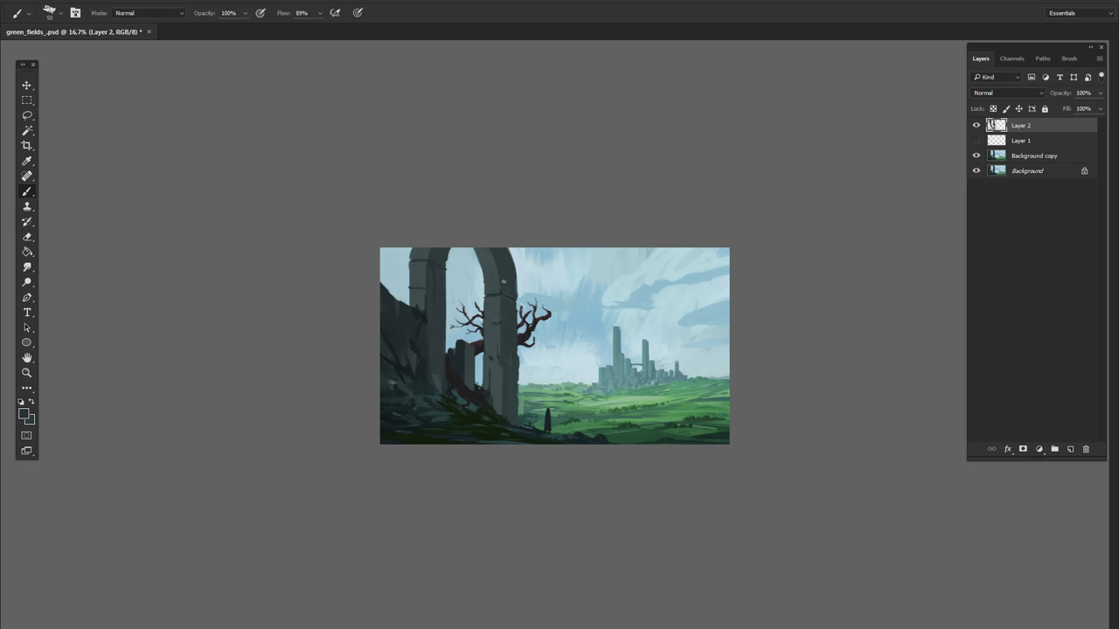
{"action": "mouse_move", "coordinate": [289, 300]}
{"action": "left_mouse_down"}
{"action": "mouse_move", "coordinate": [334, 300]}
{"action": "mouse_move", "coordinate": [309, 307]}
{"action": "left_mouse_up"}
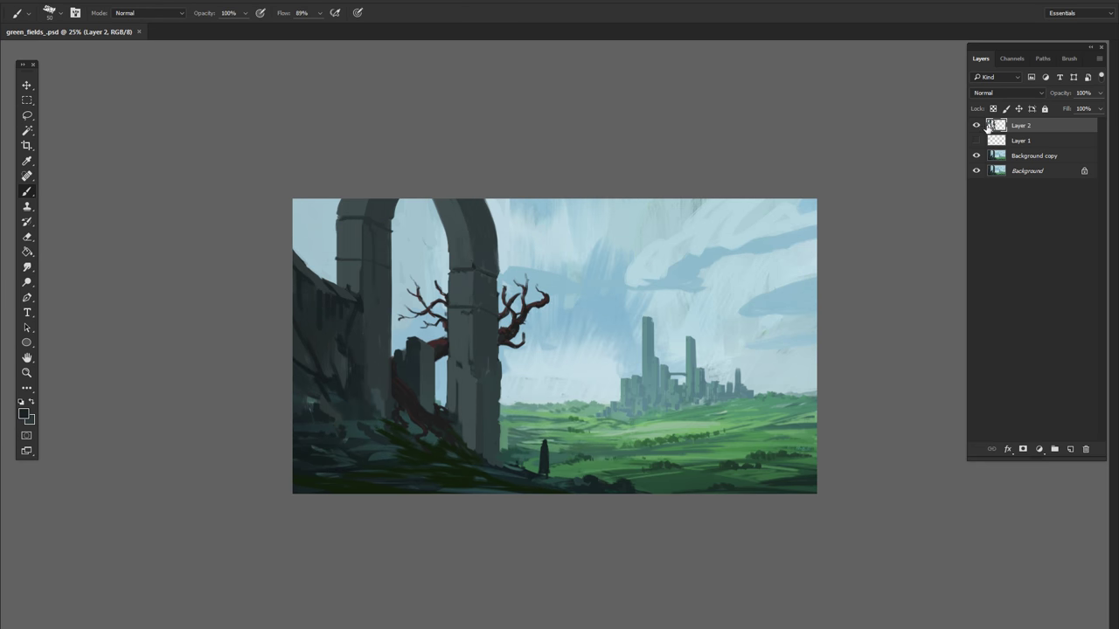
{"action": "left_click", "coordinate": [975, 125]}
Step: Apply a slight Color Balance shift to the merged painting layer
{"action": "left_click", "coordinate": [976, 125]}
{"action": "left_click", "coordinate": [1021, 125]}
{"action": "key", "text": "ctrl+b"}
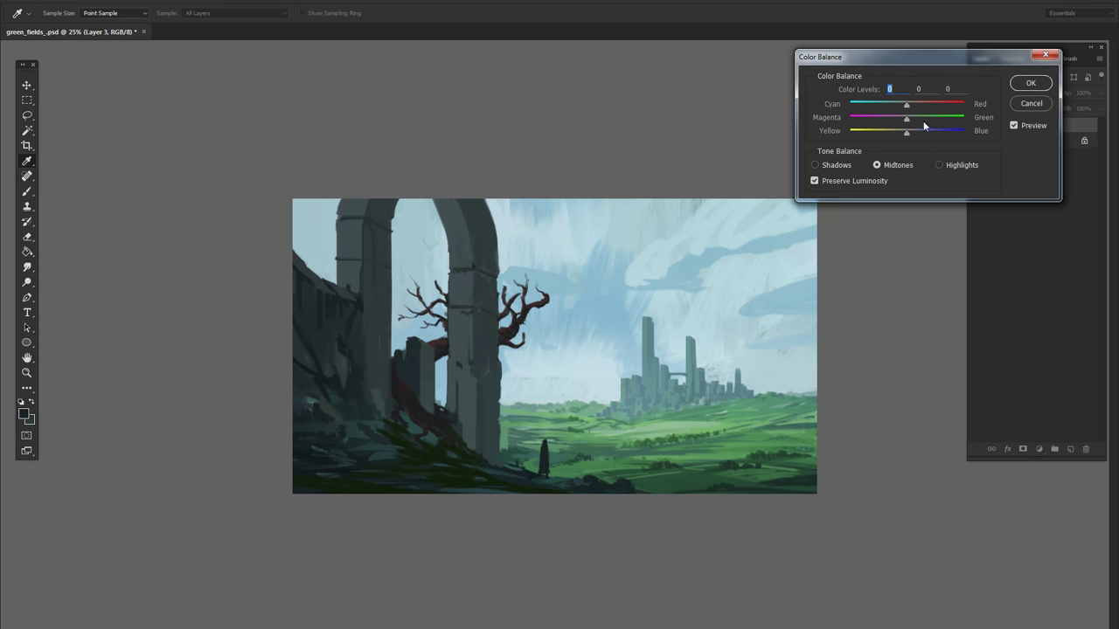
{"action": "left_click_drag", "start_coordinate": [906, 130], "coordinate": [911, 131]}
{"action": "key", "text": "Return"}
Step: Paint dark red strokes around the tree roots at full opacity, then sample grass green
{"action": "key", "text": "b"}
{"action": "key", "text": "ctrl+plus"}
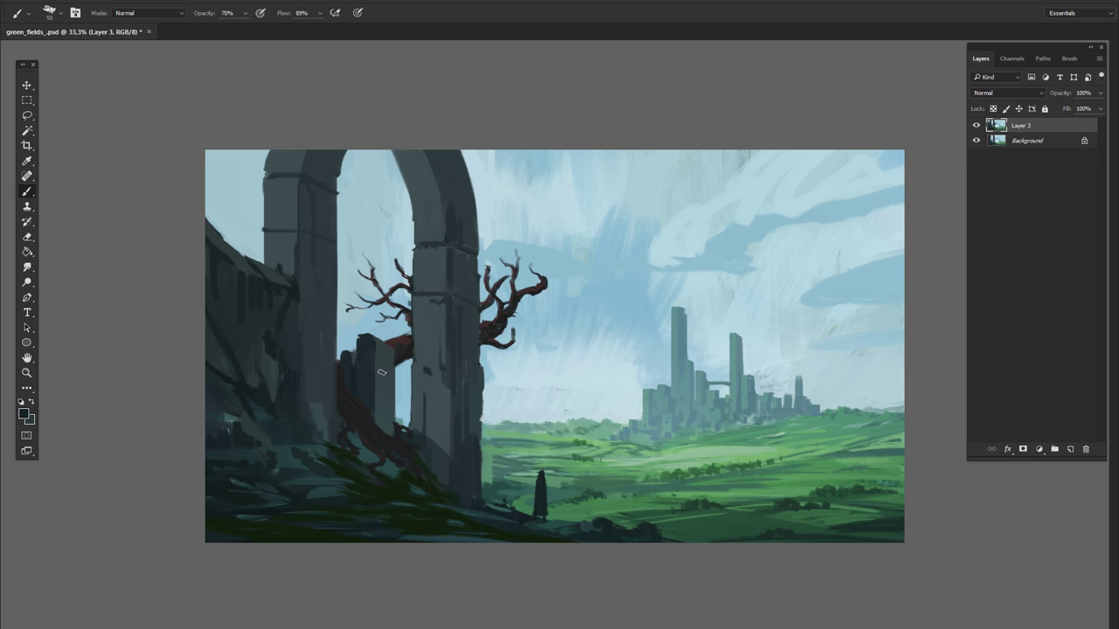
{"action": "left_click_drag", "start_coordinate": [383, 429], "coordinate": [376, 399]}
{"action": "key", "text": "0"}
{"action": "left_click", "coordinate": [492, 450], "text": "alt"}
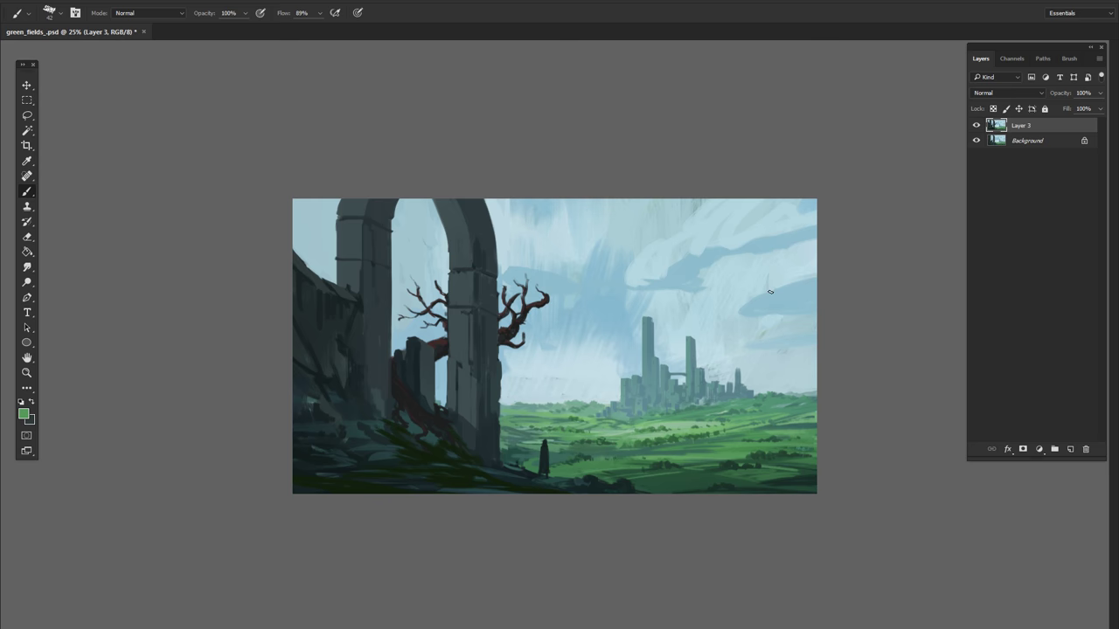
Step: Refine the branch tips with small dark twigs and add a new Multiply layer
{"action": "right_click", "coordinate": [781, 253]}
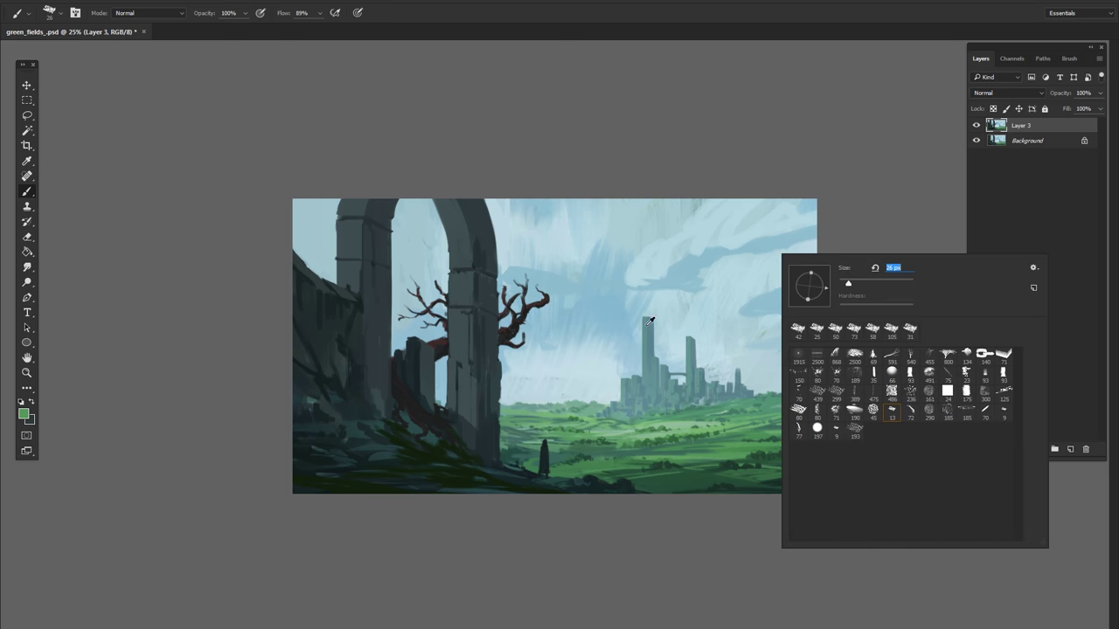
{"action": "left_click", "coordinate": [393, 341], "text": "alt"}
{"action": "mouse_move", "coordinate": [535, 294]}
{"action": "left_mouse_down"}
{"action": "mouse_move", "coordinate": [544, 281]}
{"action": "mouse_move", "coordinate": [490, 258]}
{"action": "left_mouse_up"}
{"action": "left_click", "coordinate": [498, 286], "text": "alt"}
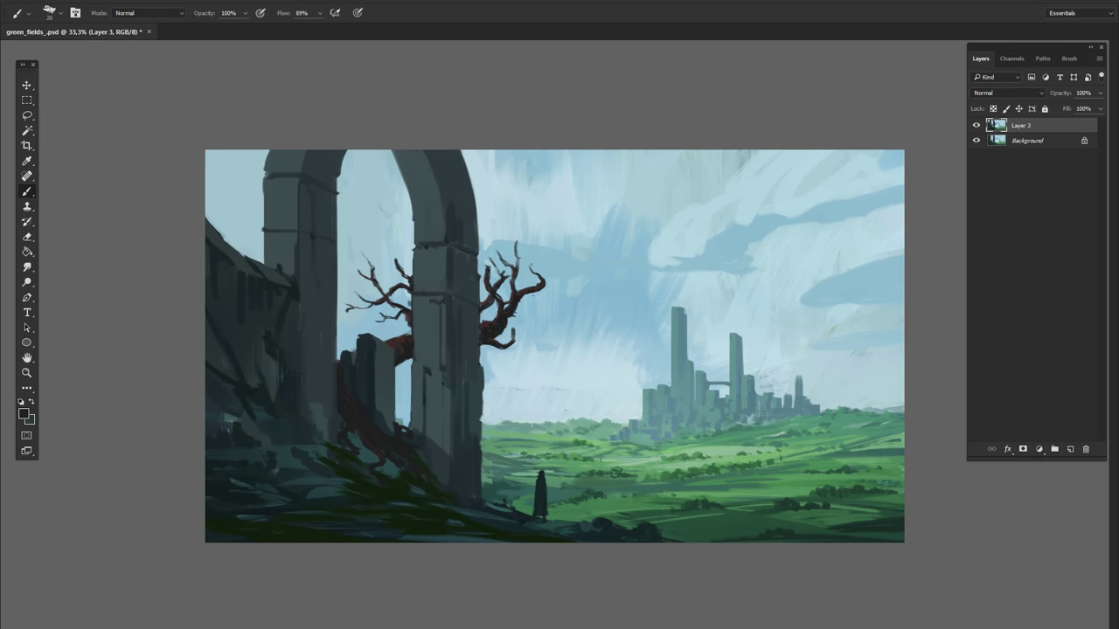
{"action": "left_click", "coordinate": [487, 268], "text": "alt"}
{"action": "key", "text": "ctrl+minus"}
{"action": "key", "text": "ctrl+shift+alt+n"}
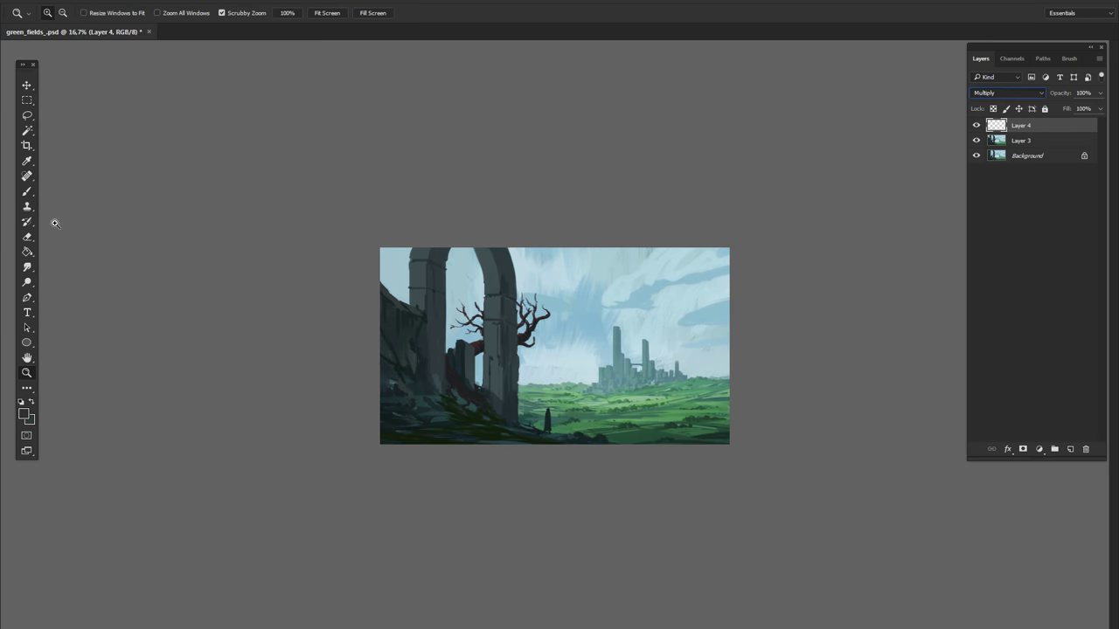
Step: Add an Overlay layer with a large 30%-opacity brush, sampling sky blue and grass green
{"action": "right_click", "coordinate": [654, 319]}
{"action": "key", "text": "Return"}
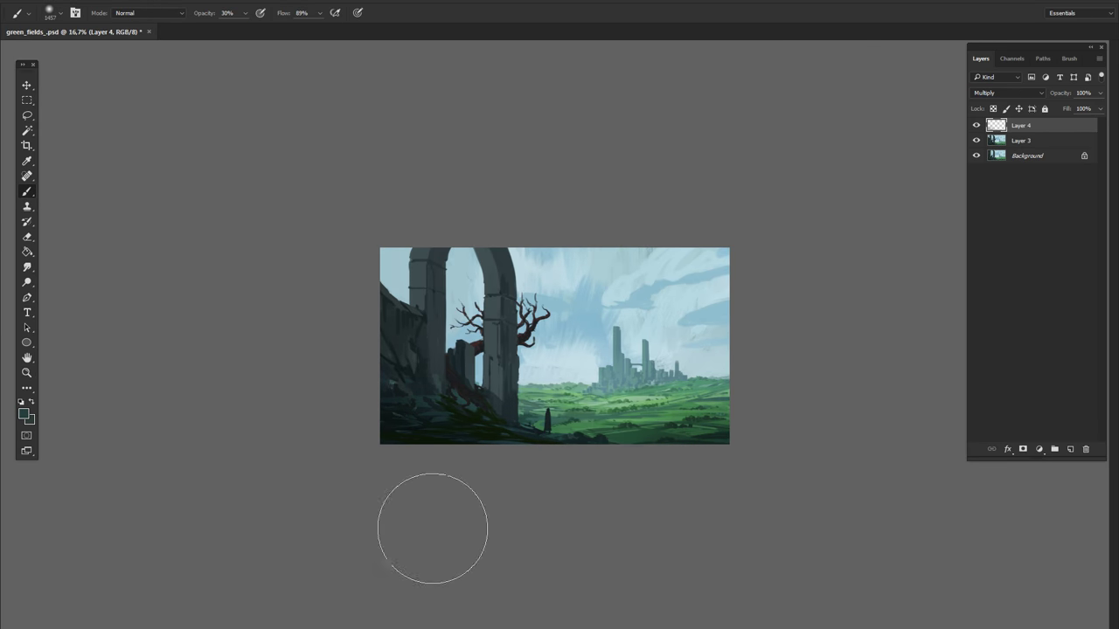
{"action": "key", "text": "ctrl+shift+alt+n"}
{"action": "left_click", "coordinate": [1008, 93]}
{"action": "left_click", "coordinate": [1005, 140]}
{"action": "key", "text": "3"}
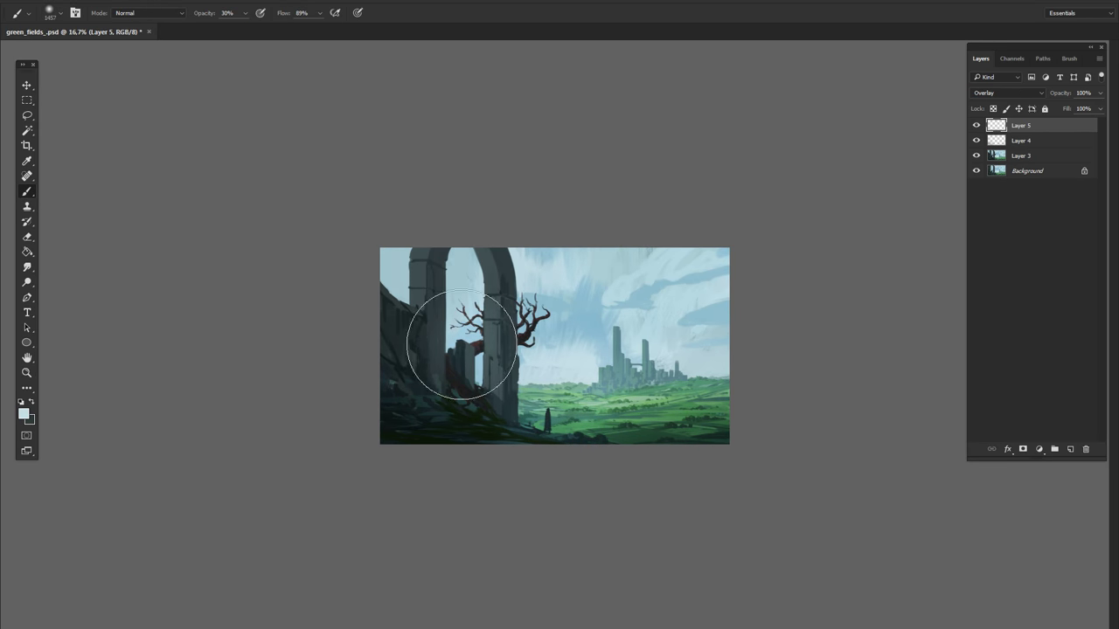
{"action": "left_click", "coordinate": [580, 320], "text": "alt"}
{"action": "left_click", "coordinate": [636, 397], "text": "alt"}
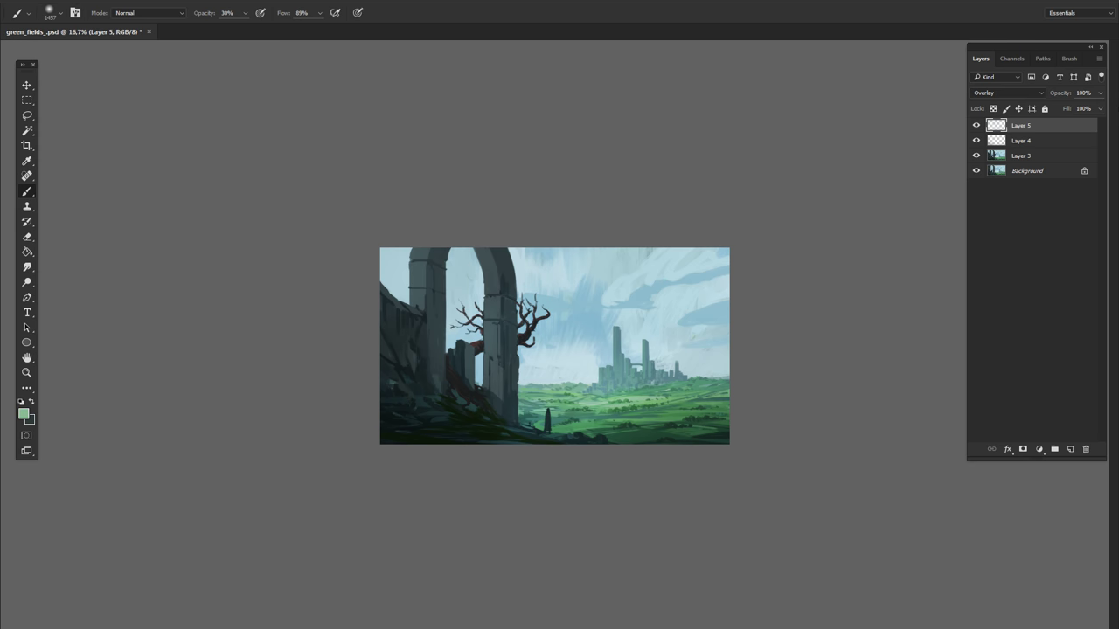
Step: Switch to the Polygonal Lasso and add an empty spire layer zoomed on the castle
{"action": "right_click", "coordinate": [722, 299]}
{"action": "key", "text": "Escape"}
{"action": "key", "text": "ctrl+plus"}
{"action": "key", "text": "ctrl+plus"}
{"action": "right_click", "coordinate": [27, 115]}
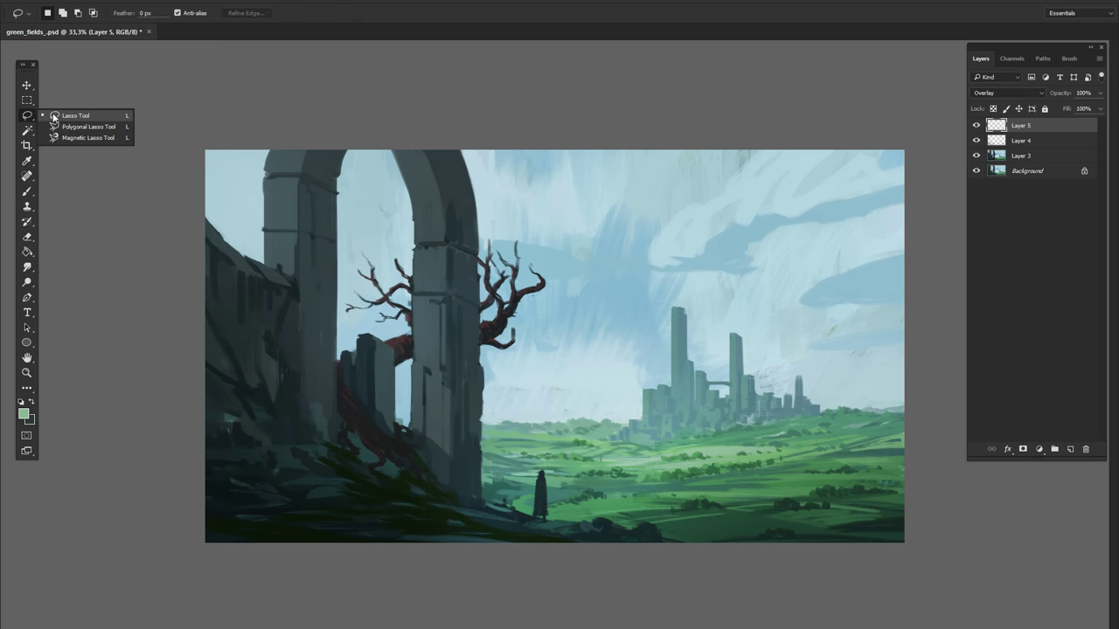
{"action": "left_click", "coordinate": [87, 127]}
{"action": "key", "text": "ctrl+shift+alt+n"}
{"action": "key", "text": "ctrl+plus"}
Step: Outline a triangular spire above the tall tower and fill it with teal
{"action": "left_click", "coordinate": [672, 292]}
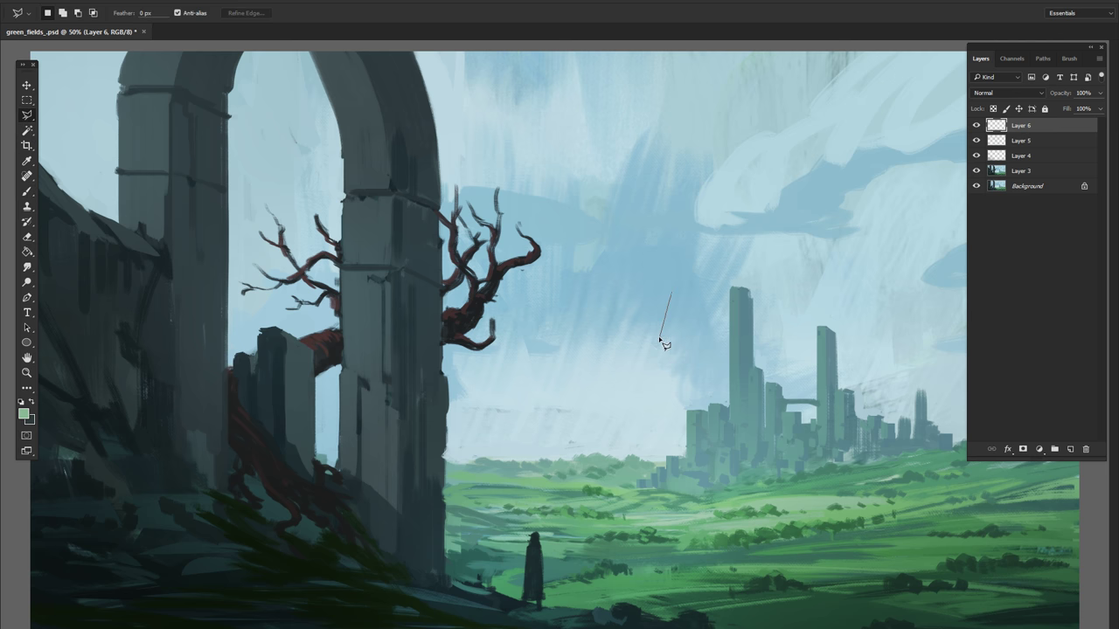
{"action": "left_click", "coordinate": [662, 342]}
{"action": "left_click", "coordinate": [671, 292]}
{"action": "key", "text": "b"}
{"action": "key", "text": "alt+BackSpace"}
{"action": "key", "text": "ctrl+j"}
{"action": "key", "text": "alt+e"}
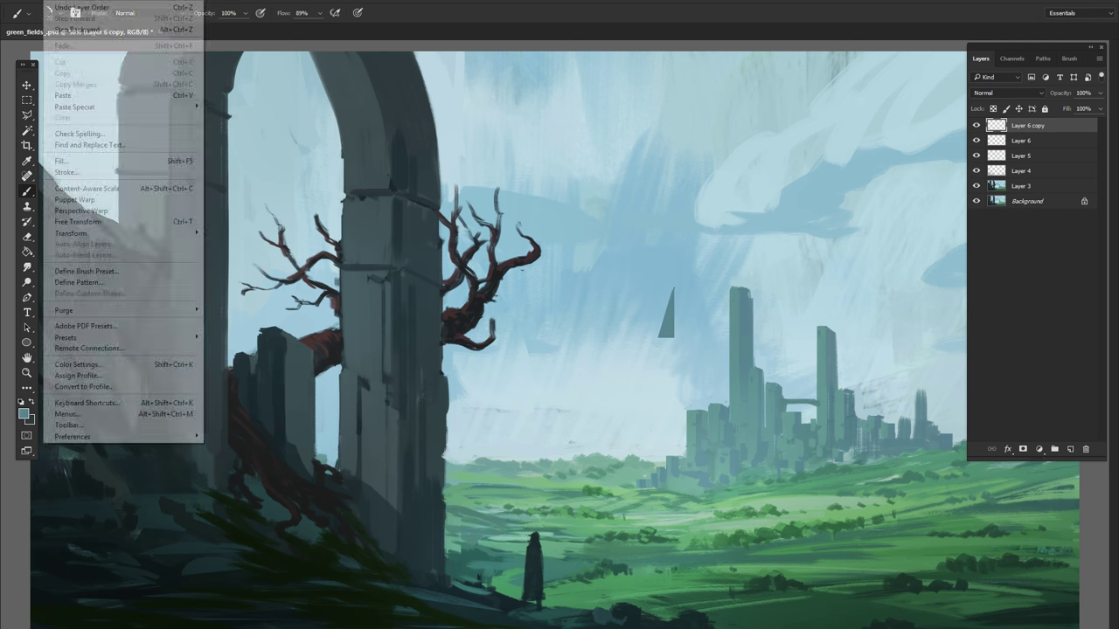
{"action": "left_click", "coordinate": [78, 7]}
Step: Place and scale spire copies onto the tall, right and left towers
{"action": "key", "text": "v"}
{"action": "mouse_move", "coordinate": [683, 308]}
{"action": "left_mouse_down"}
{"action": "mouse_move", "coordinate": [752, 264]}
{"action": "mouse_move", "coordinate": [831, 296]}
{"action": "left_mouse_up"}
{"action": "key", "text": "ctrl+t"}
{"action": "key", "text": "Return"}
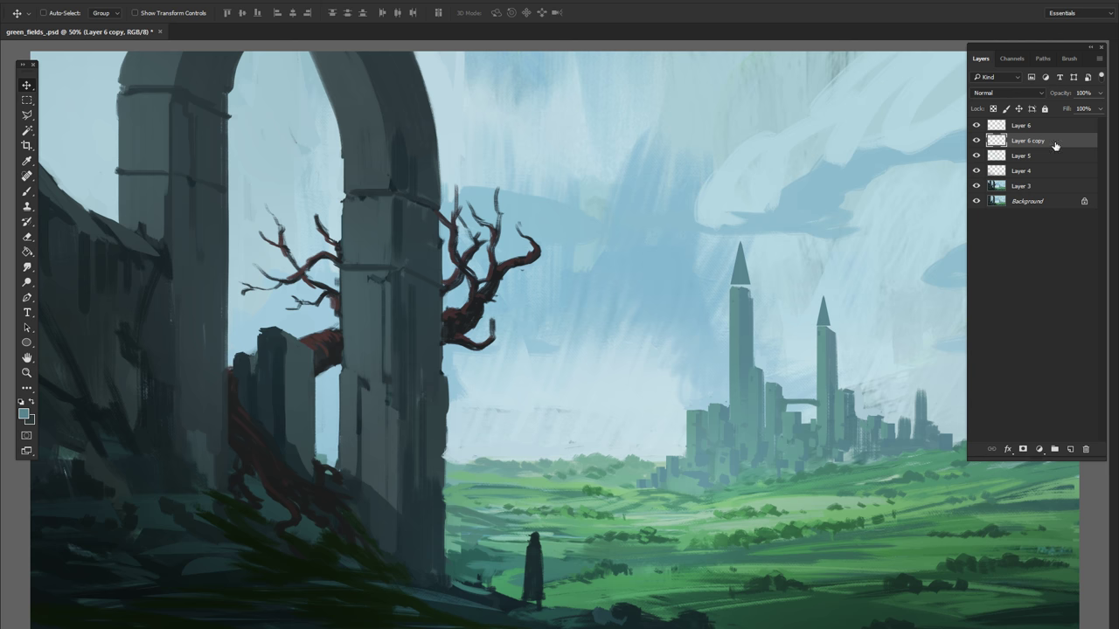
{"action": "key", "text": "ctrl+j"}
{"action": "key", "text": "ctrl+j"}
{"action": "key", "text": "ctrl+j"}
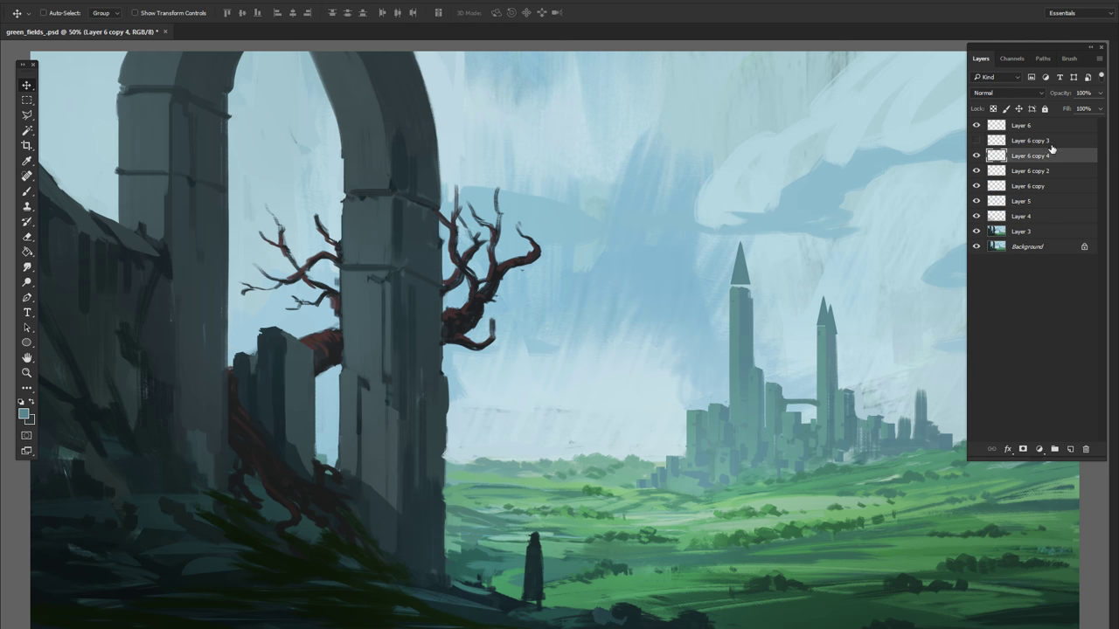
{"action": "key", "text": "ctrl+j"}
{"action": "left_click_drag", "start_coordinate": [854, 329], "coordinate": [799, 385]}
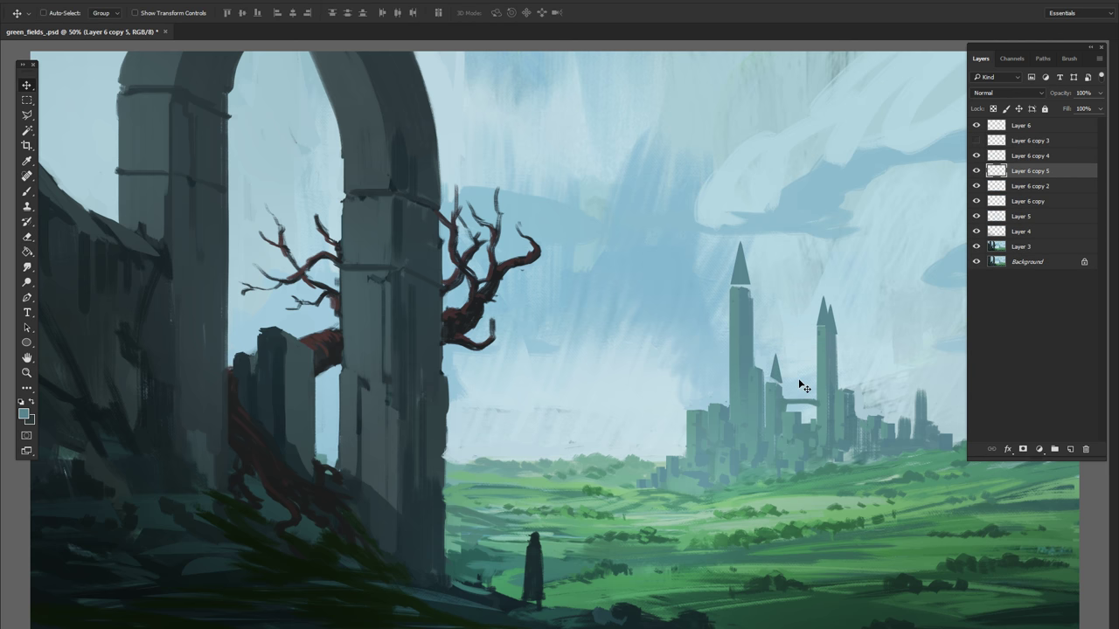
Step: Merge the spire copies into one layer
{"action": "key", "text": "b"}
{"action": "right_click", "coordinate": [848, 332]}
{"action": "key", "text": "Escape"}
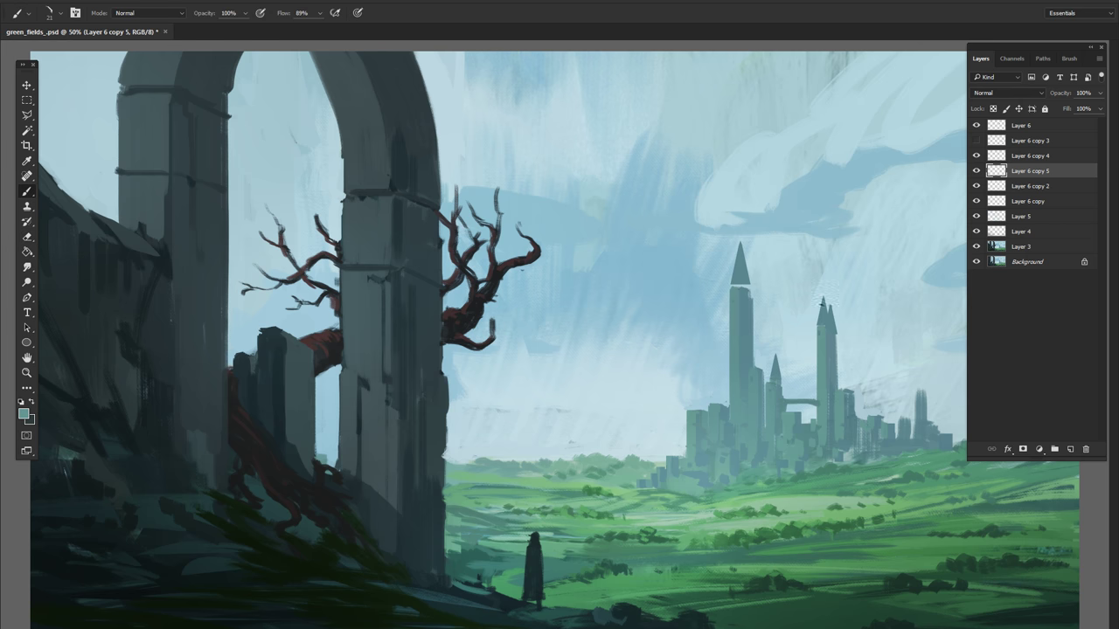
{"action": "key", "text": "ctrl+e"}
{"action": "key", "text": "ctrl+e"}
{"action": "key", "text": "ctrl+e"}
{"action": "key", "text": "ctrl+e"}
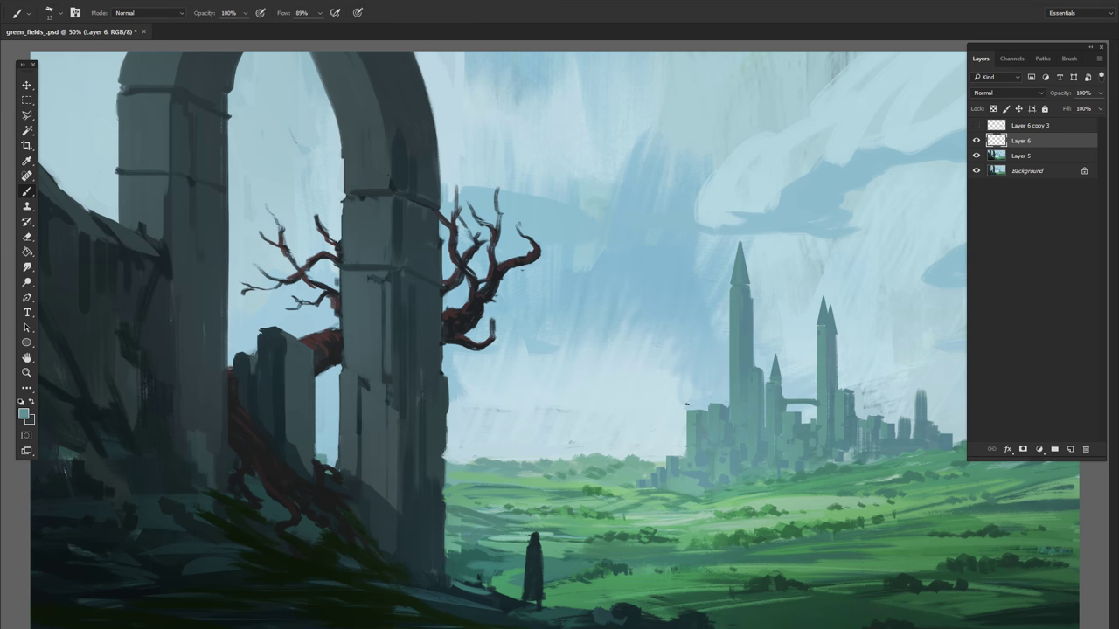
Step: Paint a small dark spire on the castle's left edge and a mark near its base
{"action": "left_click_drag", "start_coordinate": [691, 405], "coordinate": [691, 403]}
{"action": "scroll", "coordinate": [787, 448], "scroll_direction": "up", "scroll_amount": 1}
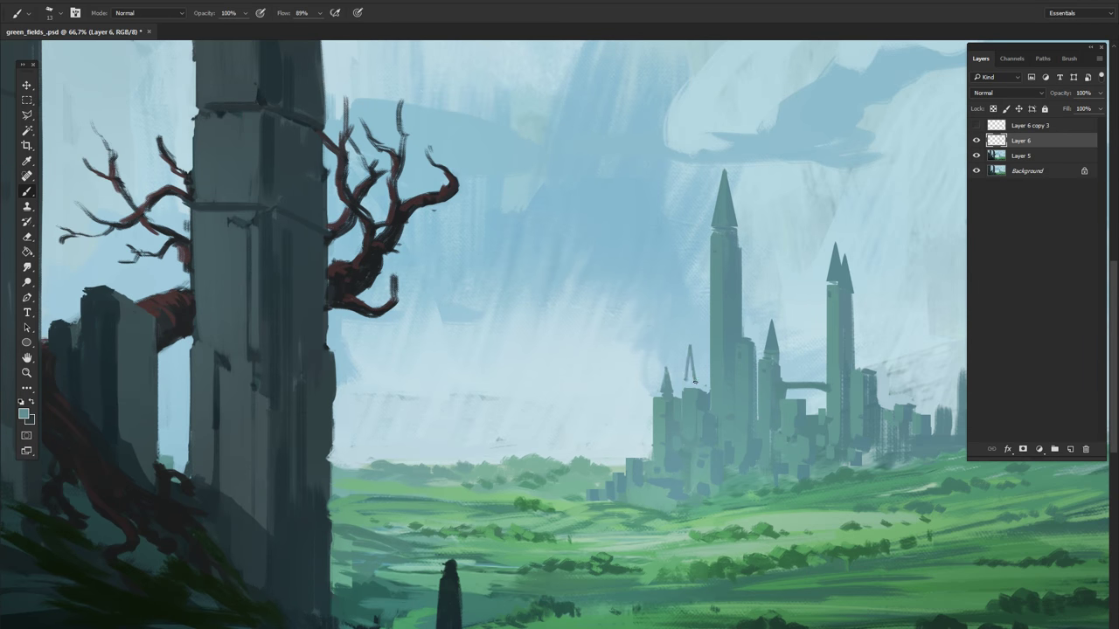
{"action": "right_click", "coordinate": [763, 345]}
{"action": "key", "text": "Return"}
{"action": "left_click_drag", "start_coordinate": [658, 393], "coordinate": [657, 369]}
{"action": "left_click_drag", "start_coordinate": [731, 434], "coordinate": [755, 479]}
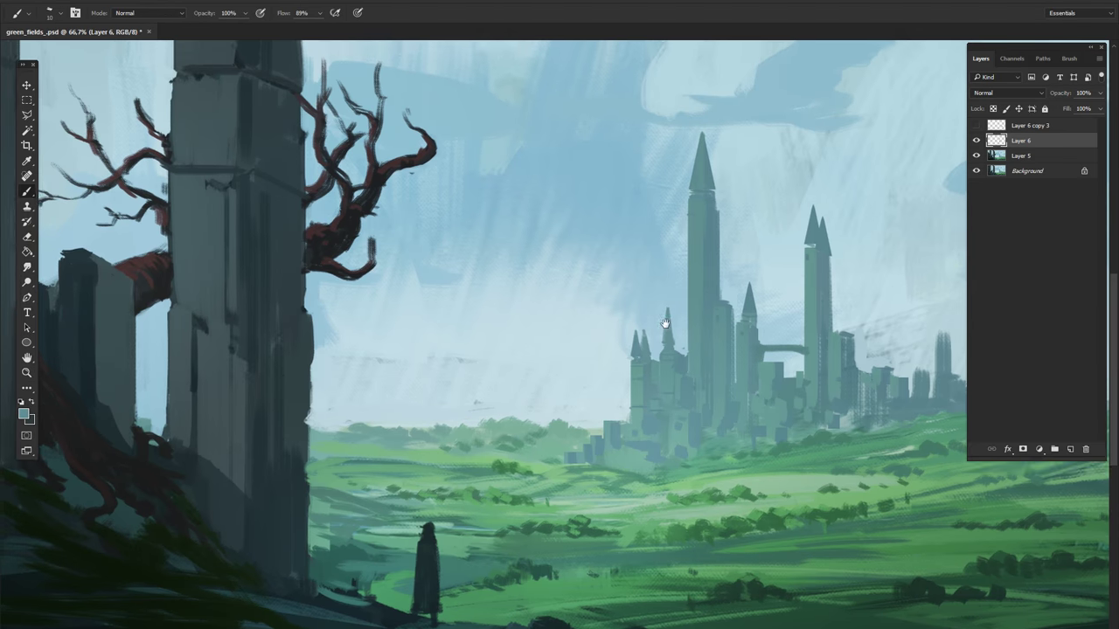
{"action": "mouse_move", "coordinate": [605, 411]}
{"action": "left_mouse_down"}
{"action": "mouse_move", "coordinate": [605, 392]}
{"action": "mouse_move", "coordinate": [619, 391]}
{"action": "left_mouse_up"}
Step: Sample a castle colour and fine-tune the brush size for turret details
{"action": "right_click", "coordinate": [638, 385]}
{"action": "key", "text": "Return"}
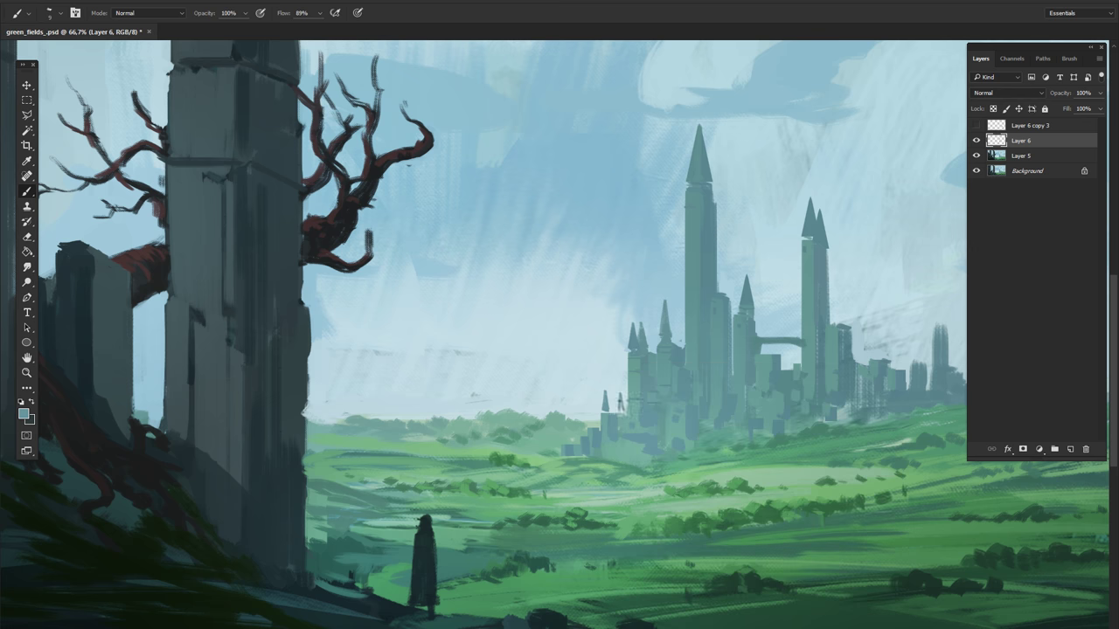
{"action": "left_click", "coordinate": [610, 394], "text": "alt"}
{"action": "right_click", "coordinate": [605, 337]}
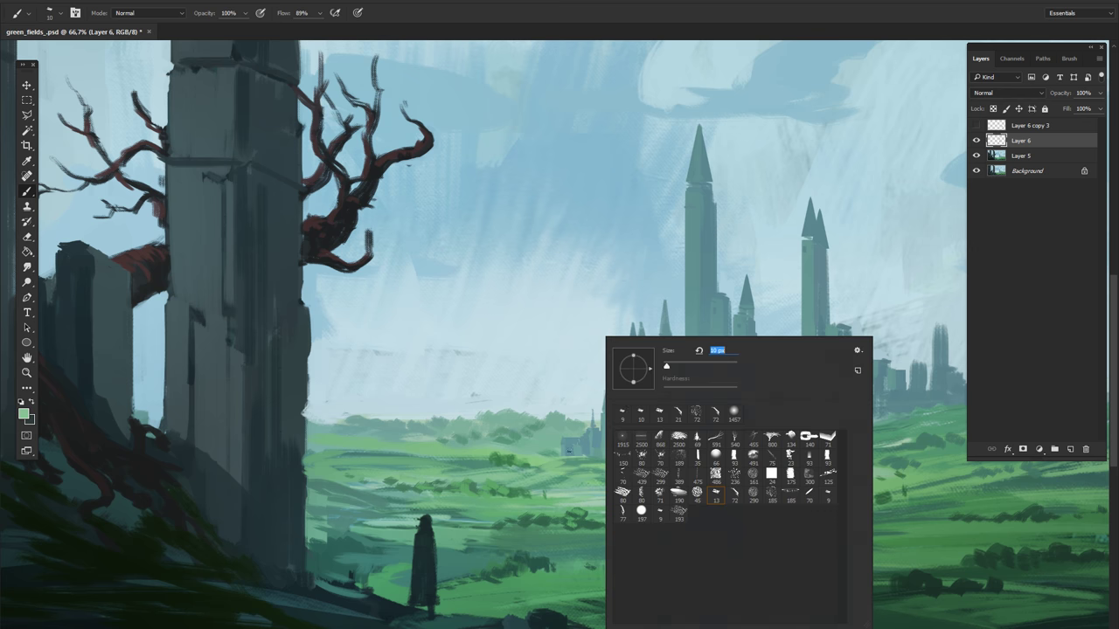
{"action": "key", "text": "Return"}
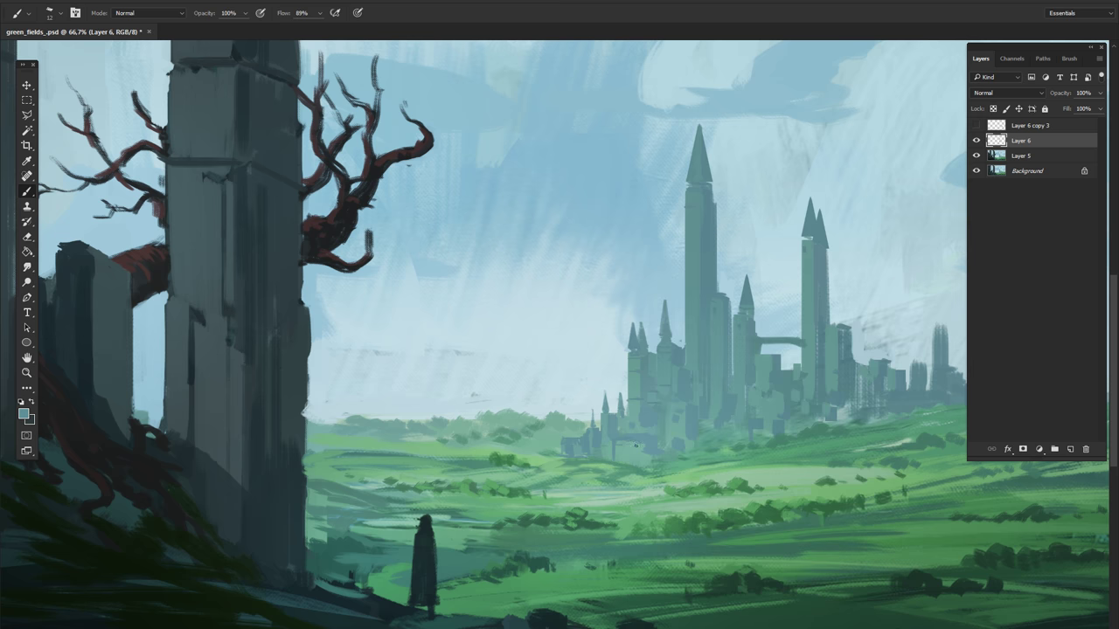
{"action": "right_click", "coordinate": [762, 370]}
{"action": "key", "text": "Return"}
{"action": "right_click", "coordinate": [801, 348]}
{"action": "key", "text": "Return"}
{"action": "right_click", "coordinate": [722, 368]}
{"action": "key", "text": "Return"}
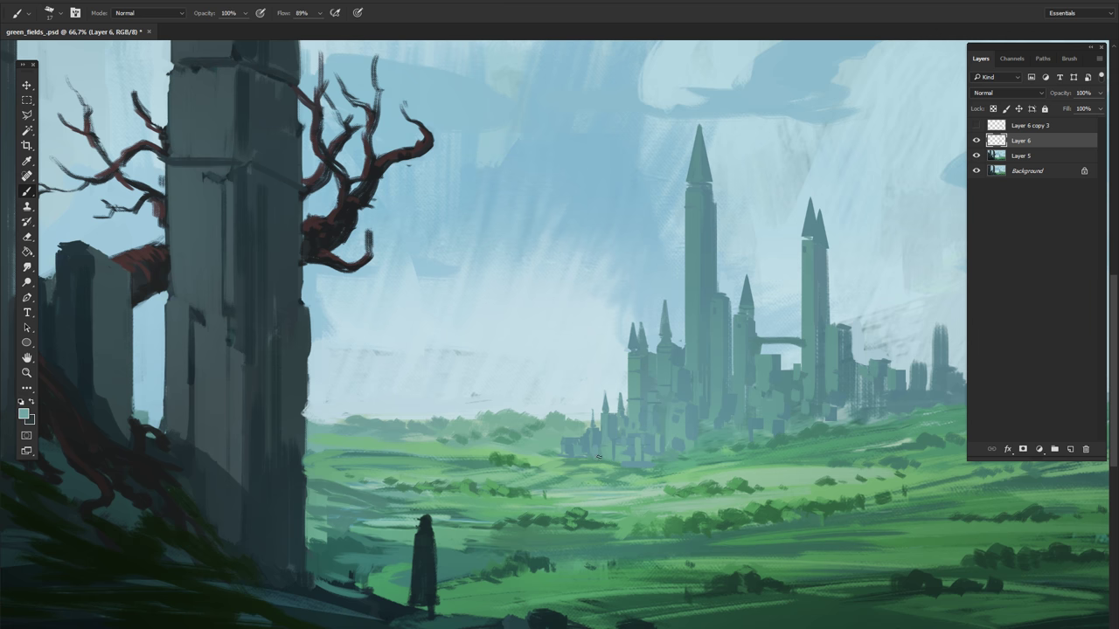
Step: Zoom and pan toward the castle base and towers, adjusting the brush size
{"action": "left_click_drag", "start_coordinate": [596, 430], "coordinate": [652, 500]}
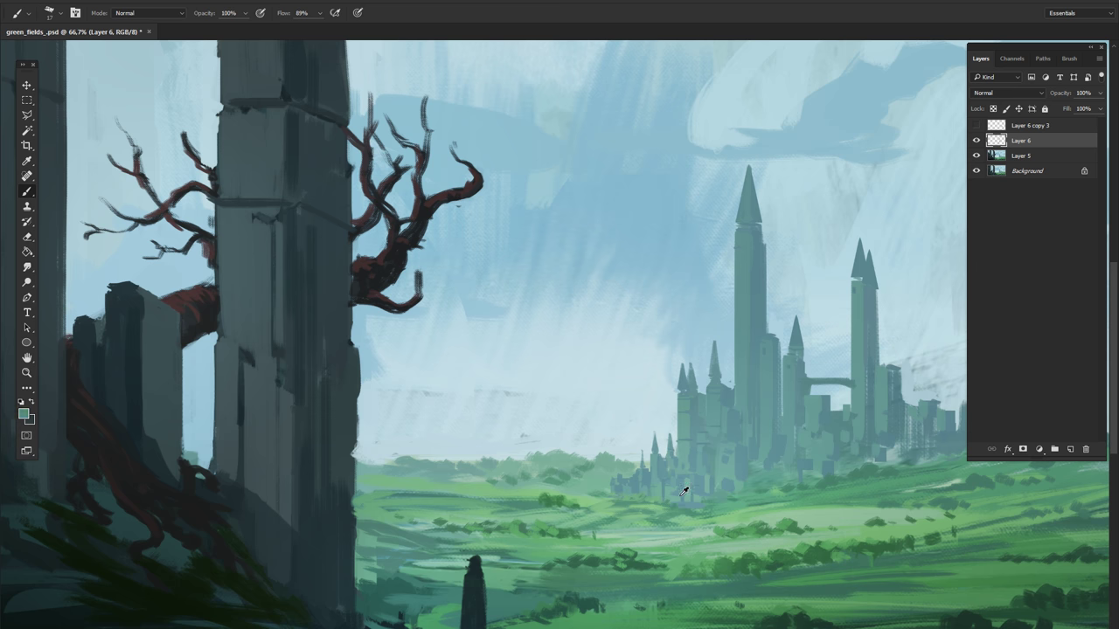
{"action": "right_click", "coordinate": [750, 368]}
{"action": "key", "text": "Escape"}
{"action": "scroll", "coordinate": [629, 438], "scroll_direction": "up", "scroll_amount": 1}
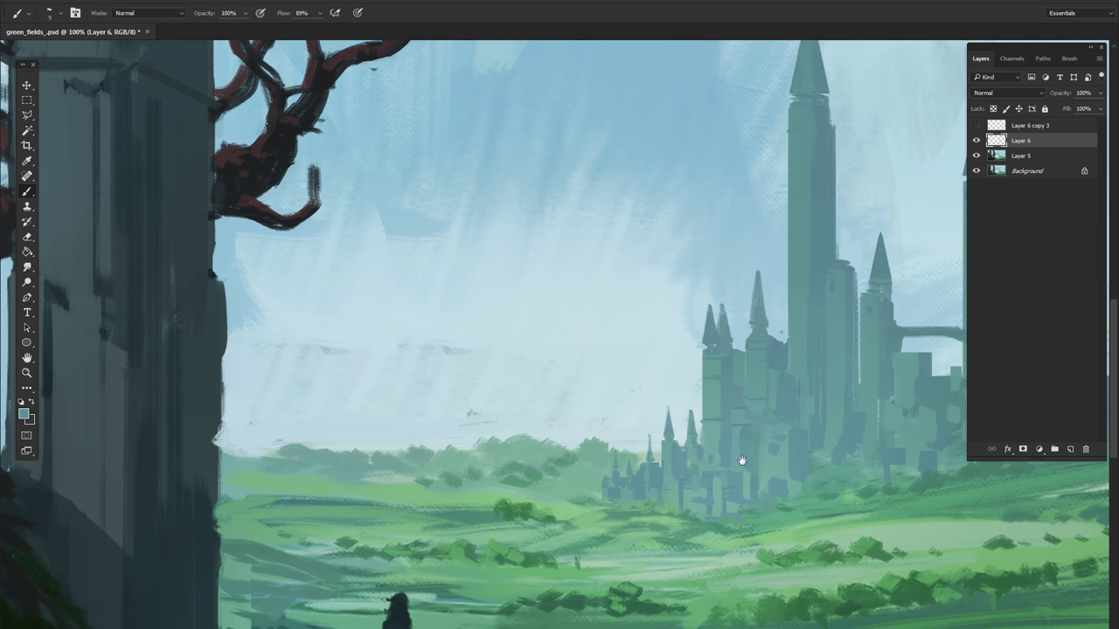
{"action": "left_click_drag", "start_coordinate": [741, 460], "coordinate": [637, 487]}
{"action": "left_click_drag", "start_coordinate": [741, 347], "coordinate": [573, 331]}
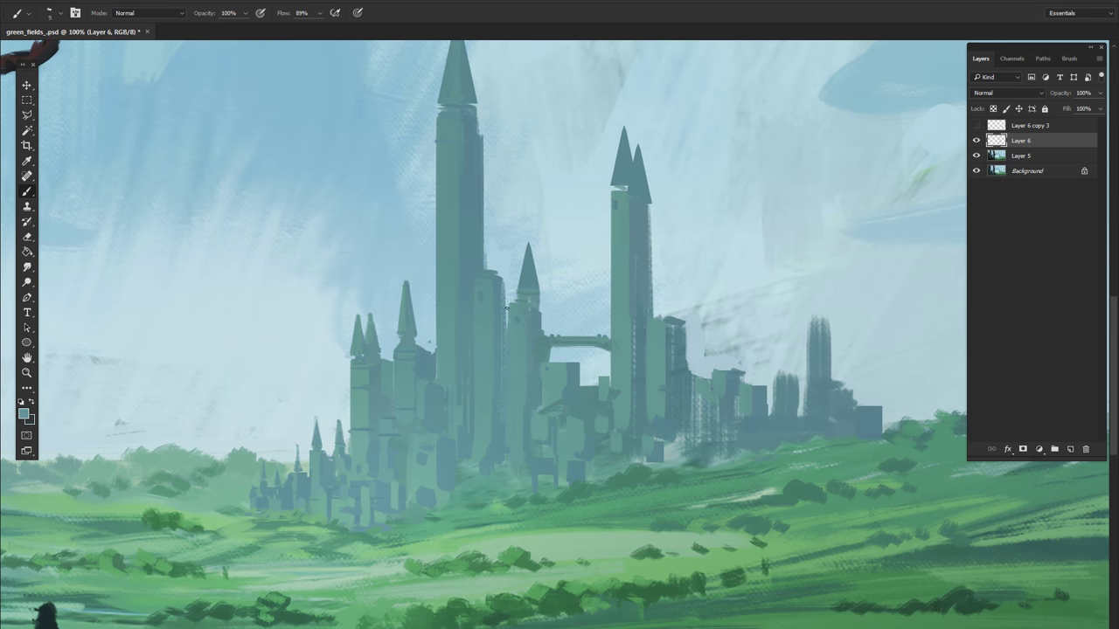
{"action": "right_click", "coordinate": [553, 365]}
{"action": "key", "text": "Escape"}
{"action": "scroll", "coordinate": [554, 365], "scroll_direction": "down", "scroll_amount": 5}
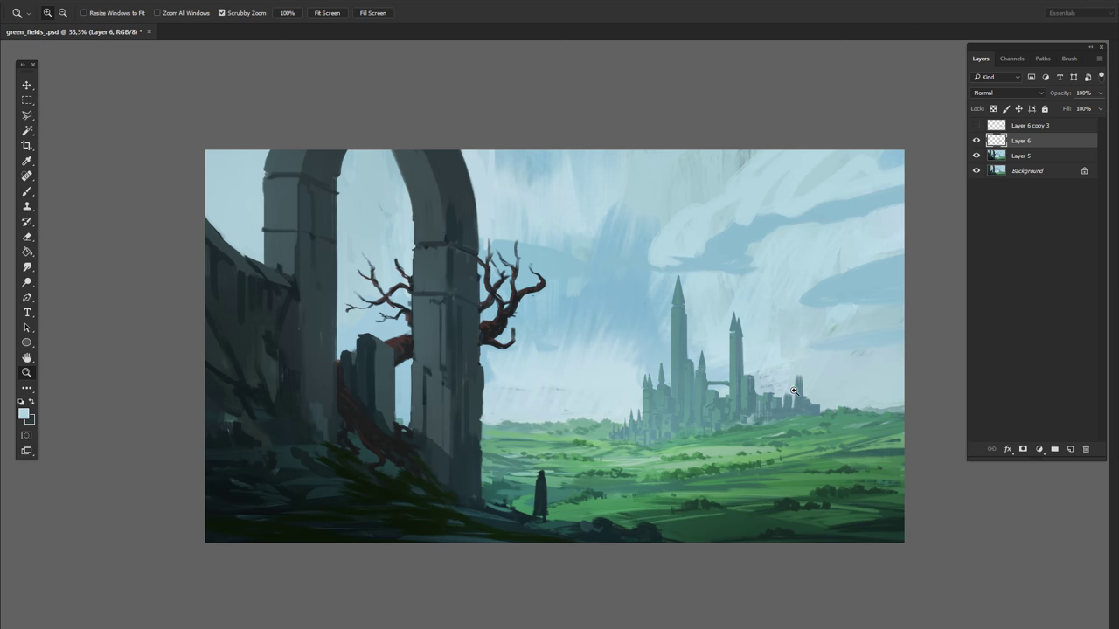
Step: Centre the castle city in the view and check the brush settings
{"action": "scroll", "coordinate": [792, 443], "scroll_direction": "up", "scroll_amount": 3}
{"action": "right_click", "coordinate": [798, 430]}
{"action": "key", "text": "Escape"}
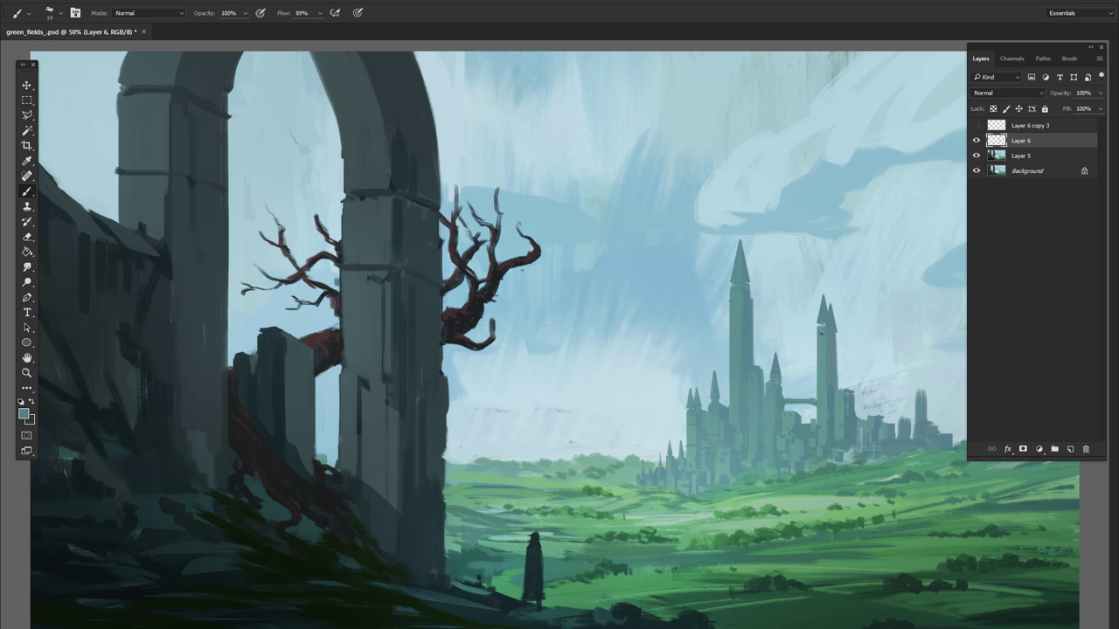
{"action": "scroll", "coordinate": [713, 437], "scroll_direction": "up", "scroll_amount": 3}
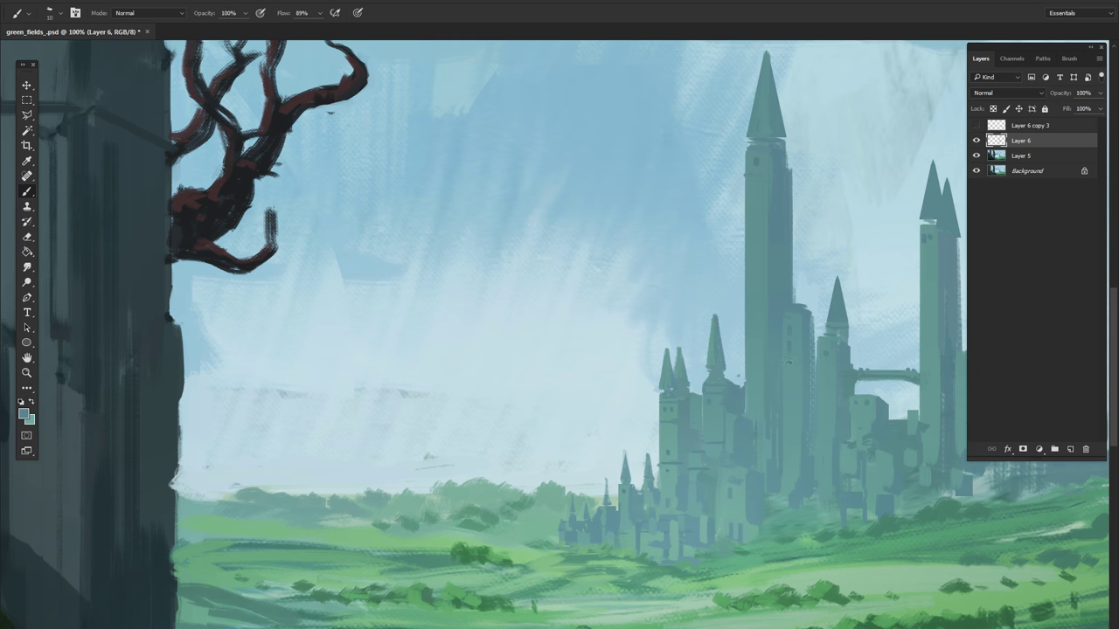
{"action": "left_click_drag", "start_coordinate": [787, 361], "coordinate": [678, 383]}
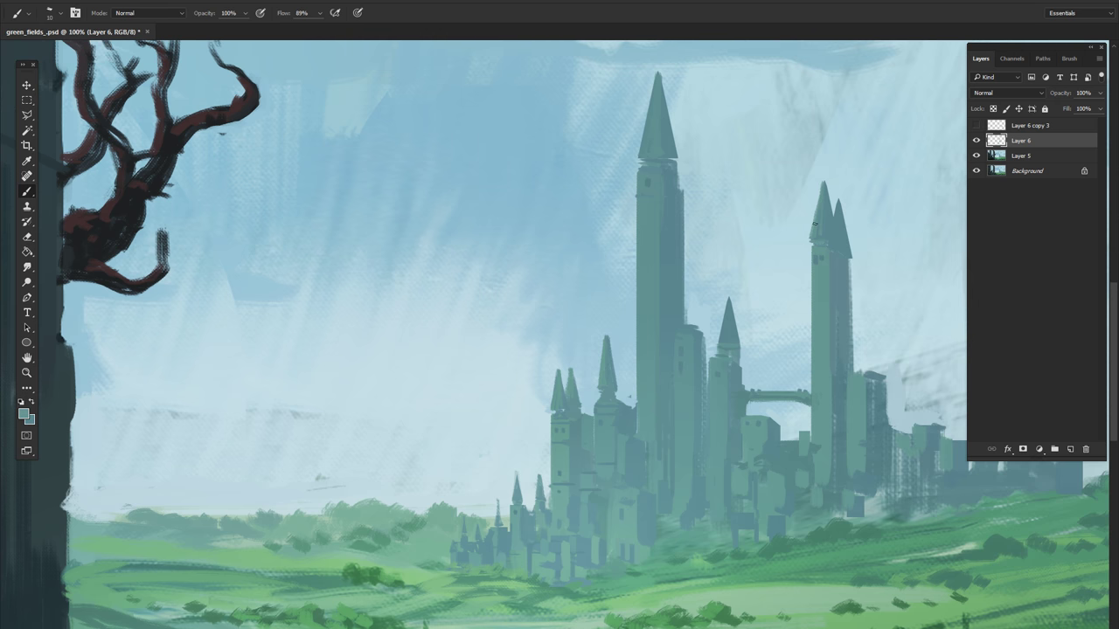
{"action": "scroll", "coordinate": [864, 317], "scroll_direction": "down", "scroll_amount": 3}
{"action": "scroll", "coordinate": [865, 317], "scroll_direction": "down", "scroll_amount": 3}
Step: Set the brush to 30% opacity and enlarge it to size 51
{"action": "right_click", "coordinate": [718, 372]}
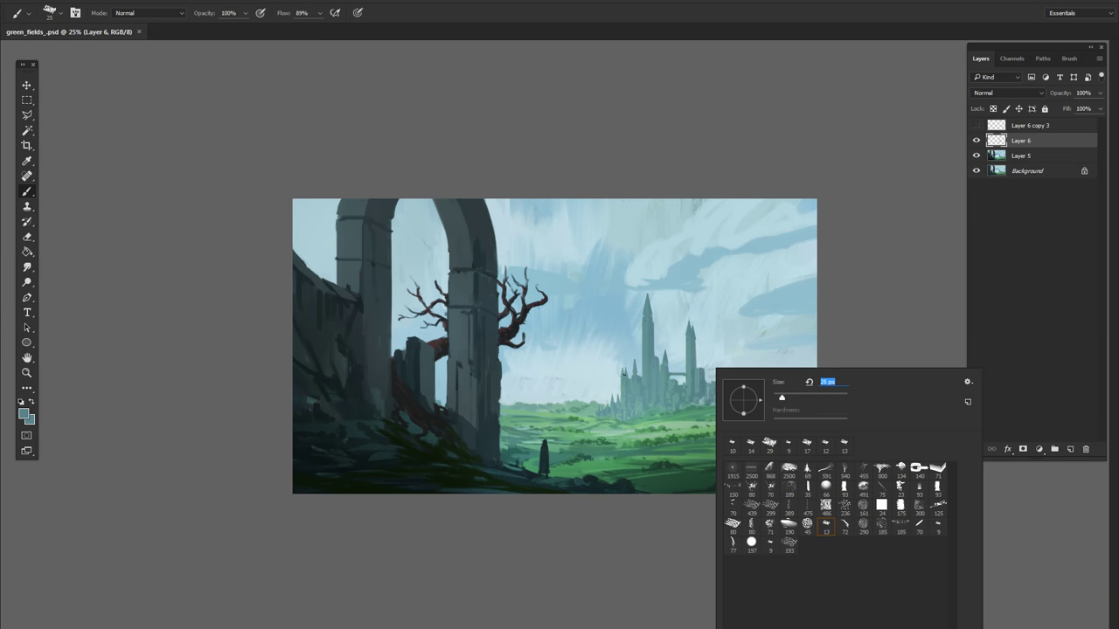
{"action": "key", "text": "Escape"}
{"action": "left_click", "coordinate": [24, 413]}
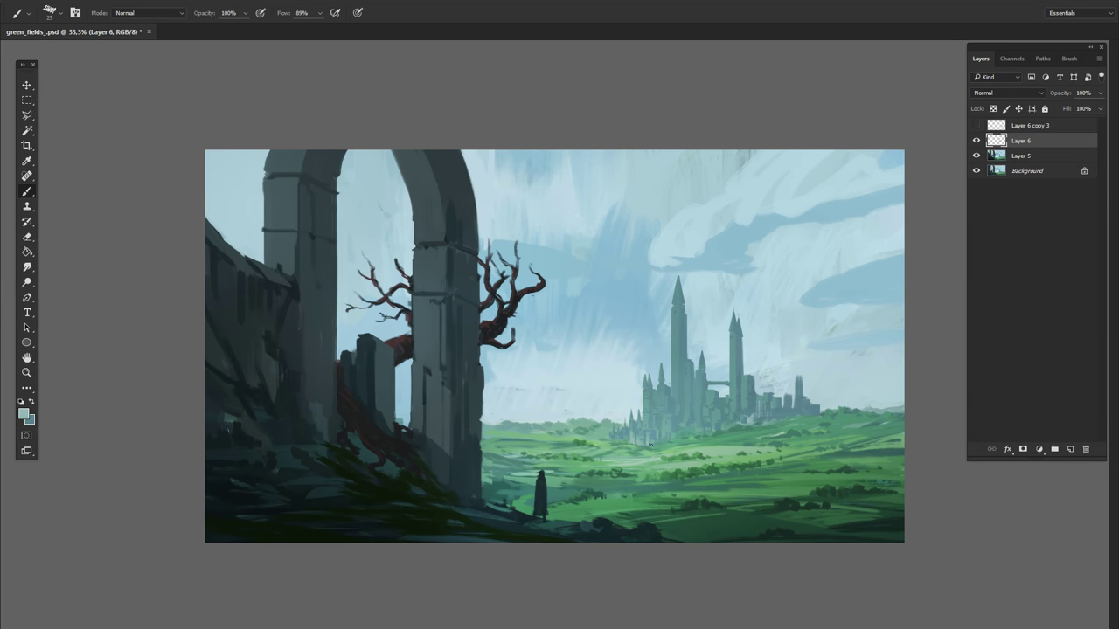
{"action": "right_click", "coordinate": [733, 326]}
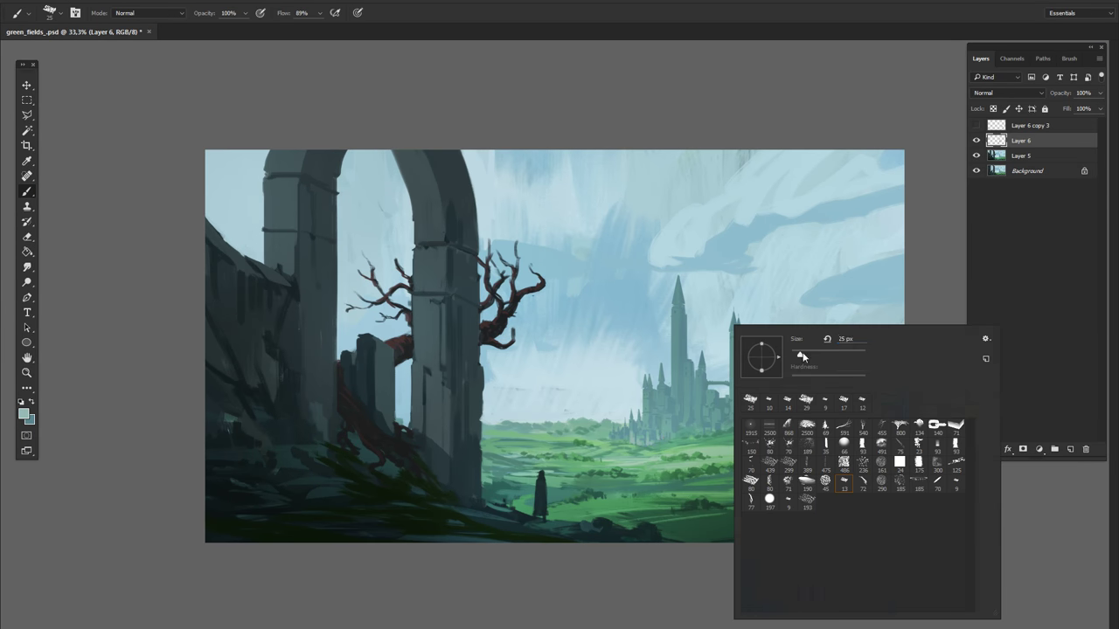
{"action": "key", "text": "Escape"}
{"action": "key", "text": "3"}
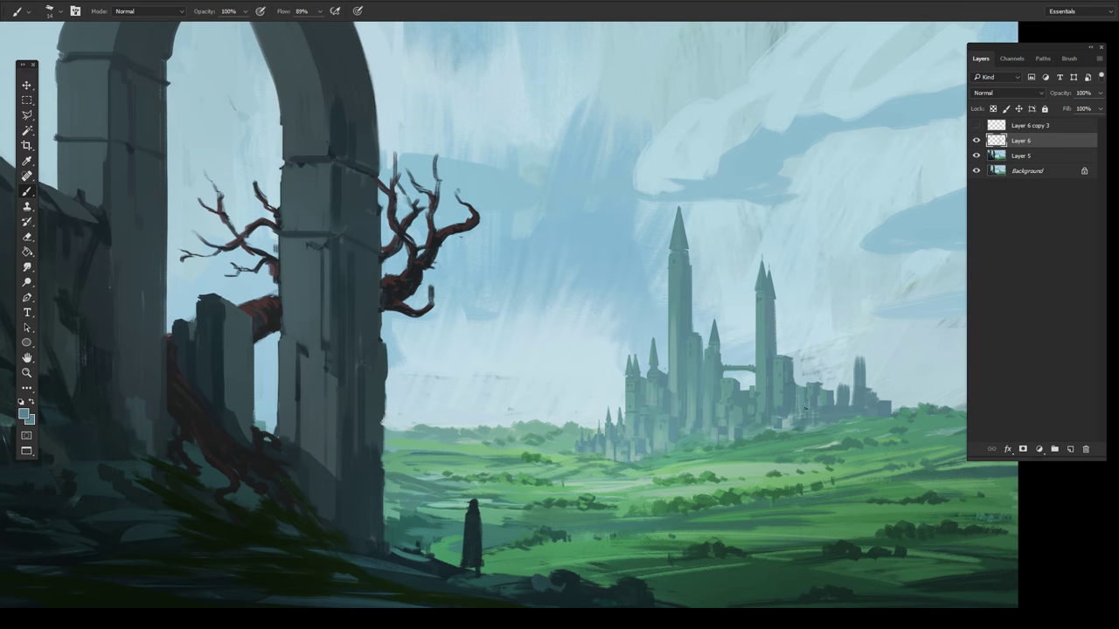
{"action": "right_click", "coordinate": [784, 426]}
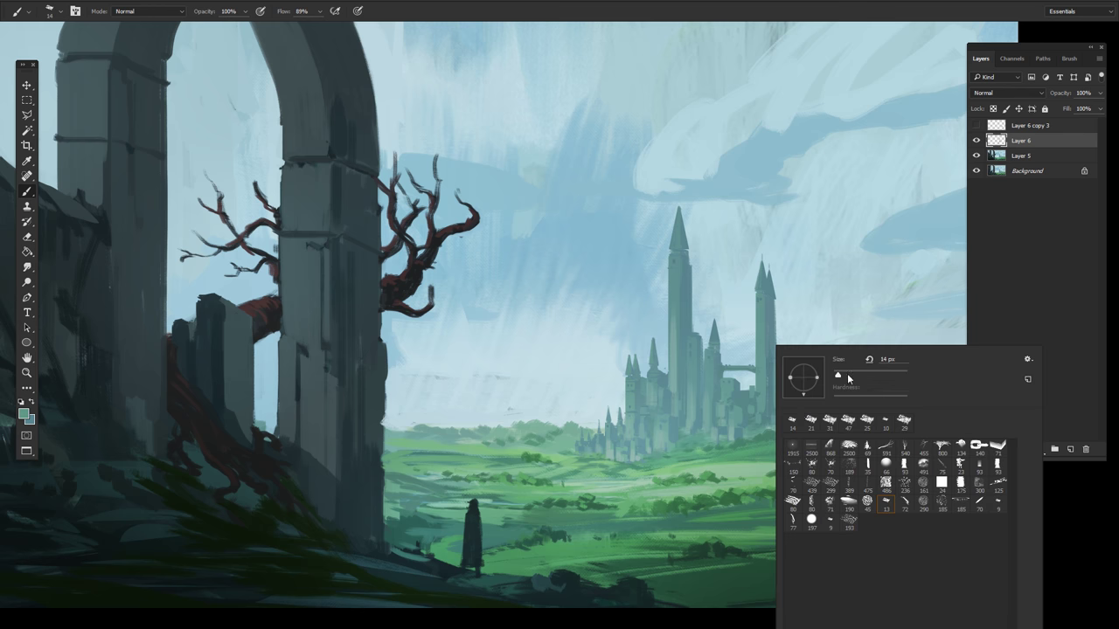
{"action": "key", "text": "Return"}
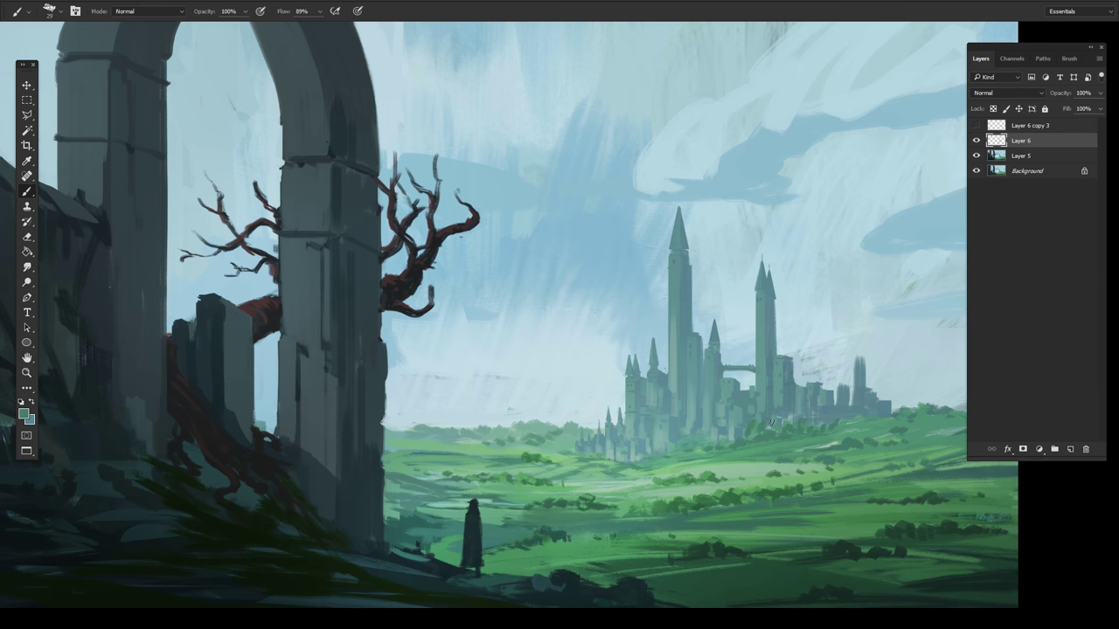
{"action": "right_click", "coordinate": [785, 427]}
{"action": "key", "text": "Return"}
Step: Paint new pointed spires atop the right-hand castle towers
{"action": "scroll", "coordinate": [842, 373], "scroll_direction": "up", "scroll_amount": 5}
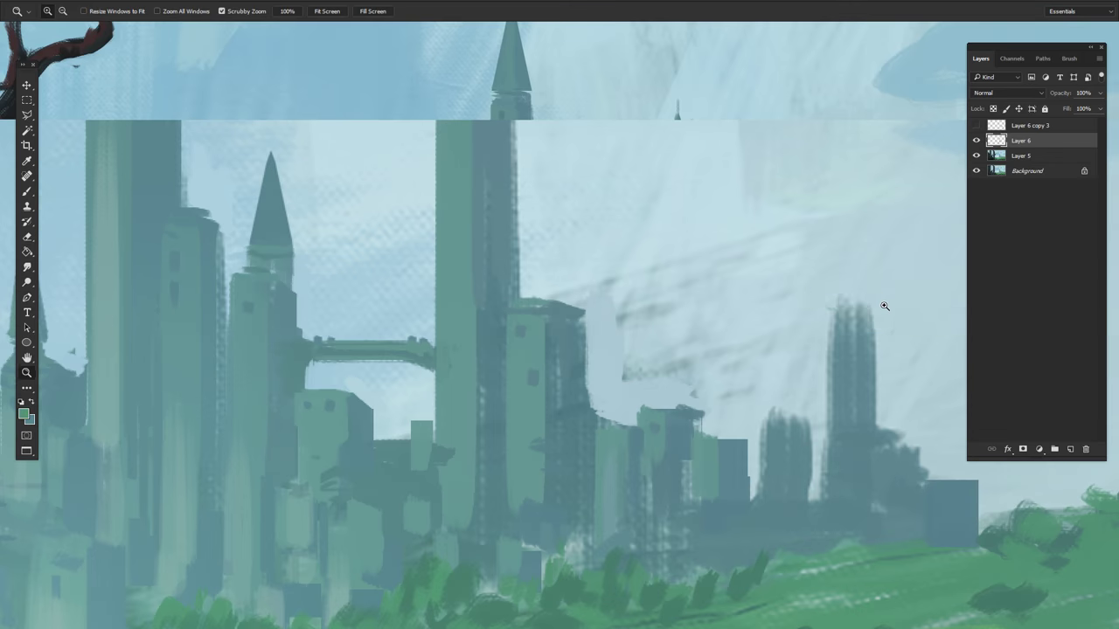
{"action": "left_click_drag", "start_coordinate": [840, 281], "coordinate": [857, 287]}
{"action": "right_click", "coordinate": [809, 349]}
{"action": "key", "text": "Return"}
{"action": "mouse_move", "coordinate": [778, 334]}
{"action": "left_mouse_down"}
{"action": "mouse_move", "coordinate": [780, 398]}
{"action": "mouse_move", "coordinate": [734, 428]}
{"action": "mouse_move", "coordinate": [526, 407]}
{"action": "left_mouse_up"}
{"action": "mouse_move", "coordinate": [708, 357]}
{"action": "left_mouse_down"}
{"action": "mouse_move", "coordinate": [710, 409]}
{"action": "mouse_move", "coordinate": [754, 463]}
{"action": "left_mouse_up"}
Step: Add lighter green highlights down the towers and spires
{"action": "left_click_drag", "start_coordinate": [530, 354], "coordinate": [530, 472]}
{"action": "left_click_drag", "start_coordinate": [576, 315], "coordinate": [576, 468]}
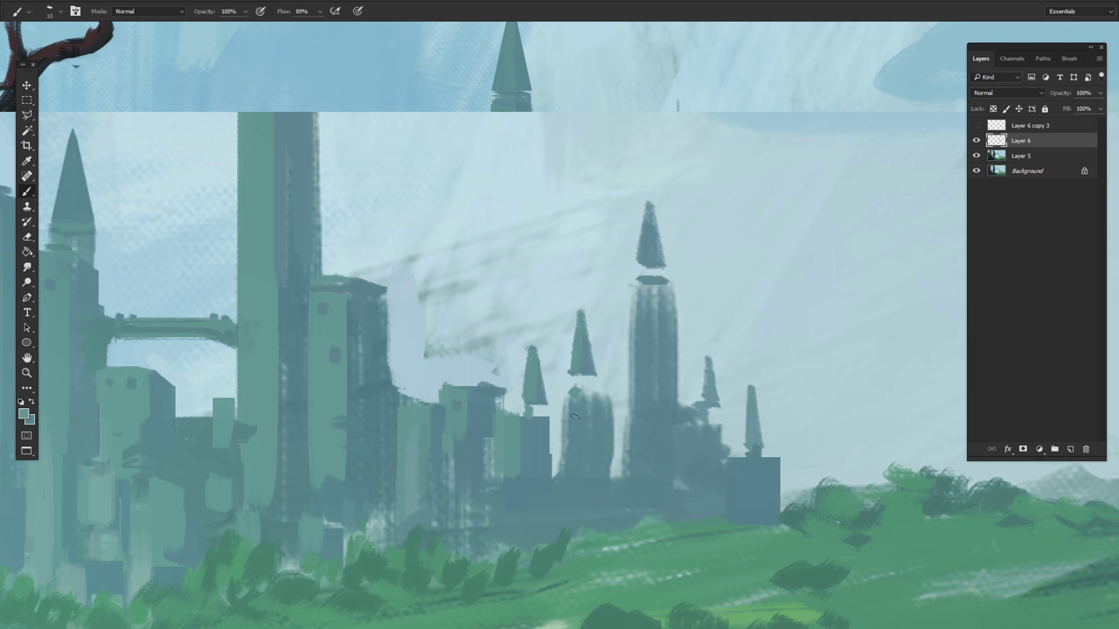
{"action": "left_click_drag", "start_coordinate": [643, 279], "coordinate": [643, 437]}
{"action": "left_click_drag", "start_coordinate": [645, 206], "coordinate": [645, 262]}
{"action": "left_click_drag", "start_coordinate": [703, 367], "coordinate": [714, 416]}
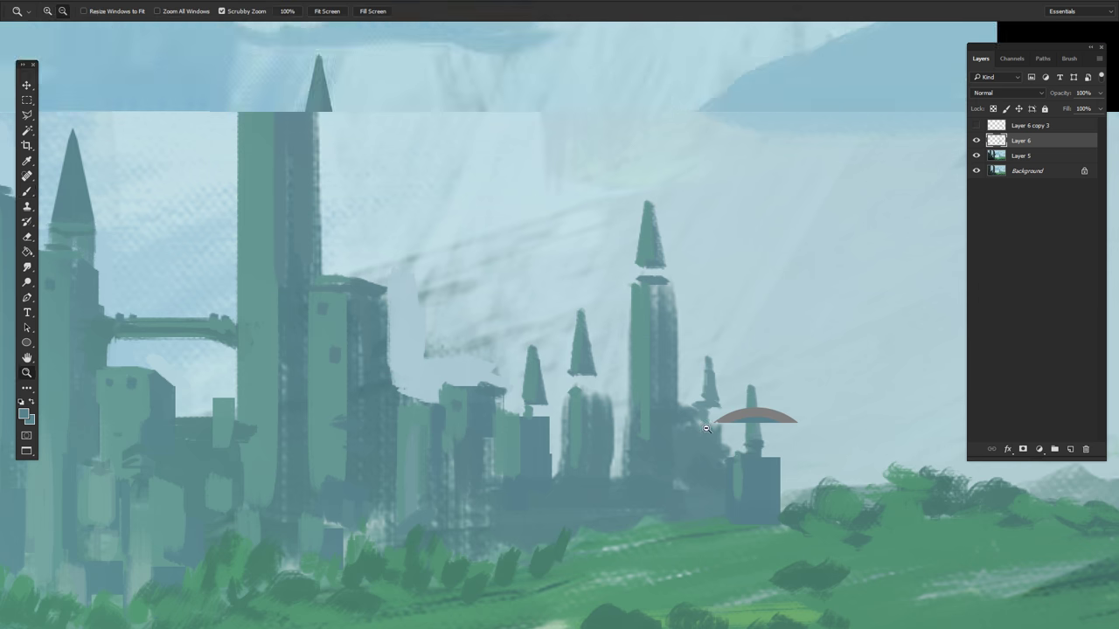
Step: Shrink the brush to 12, then 10, and zoom in on the castle
{"action": "left_click", "coordinate": [761, 412], "text": "ctrl+alt"}
{"action": "right_click", "coordinate": [761, 397]}
{"action": "right_click", "coordinate": [696, 395]}
{"action": "left_click", "coordinate": [655, 421]}
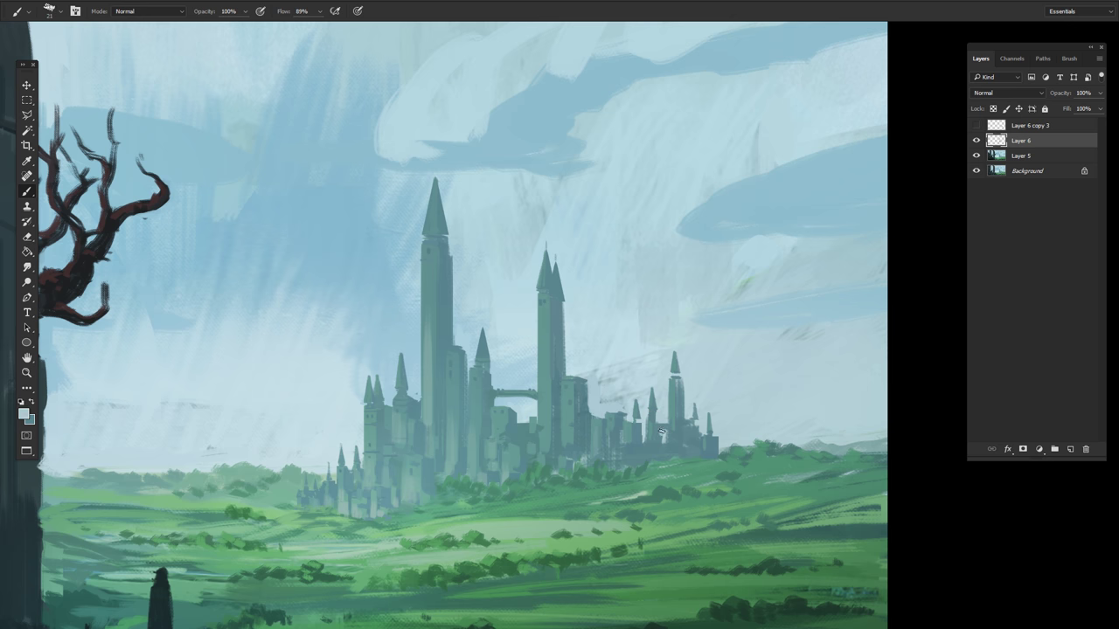
{"action": "right_click", "coordinate": [616, 454]}
{"action": "left_click", "coordinate": [642, 424]}
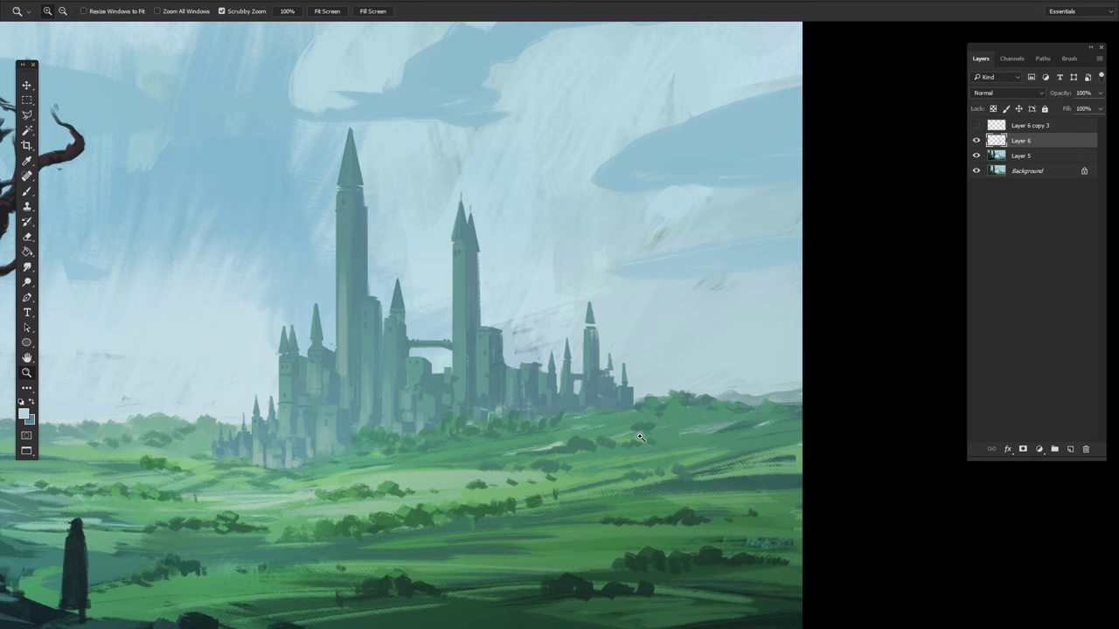
{"action": "left_click_drag", "start_coordinate": [647, 408], "coordinate": [442, 166]}
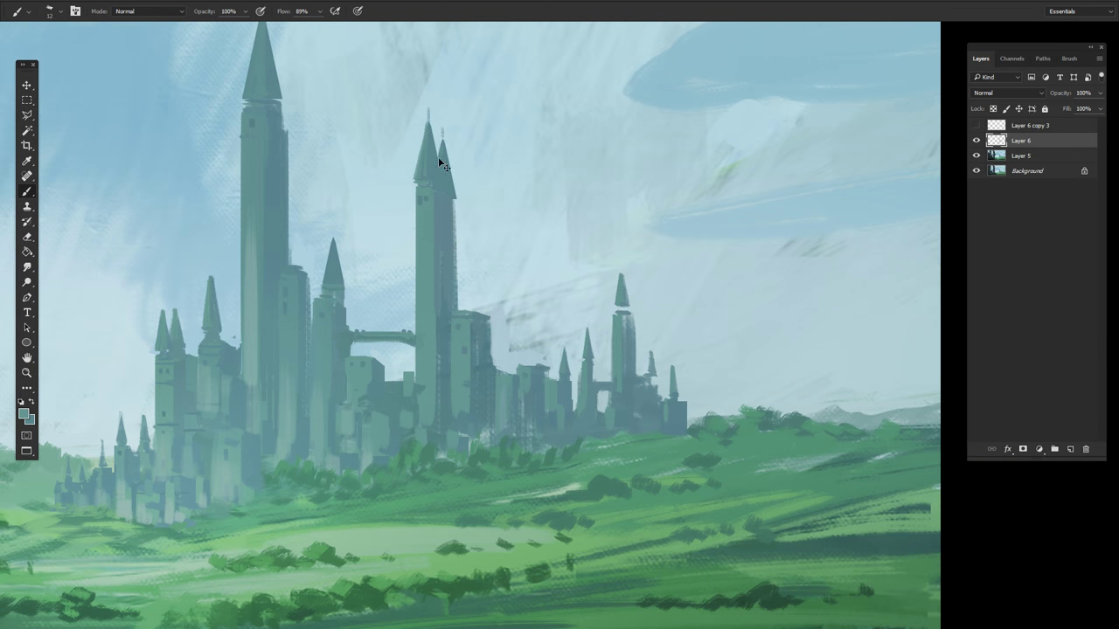
{"action": "key", "text": "bracketleft"}
Step: Sample the tower colour and paint a dome roof on a middle castle tower
{"action": "left_click", "coordinate": [424, 378], "text": "alt"}
{"action": "left_click", "coordinate": [481, 315], "text": "alt"}
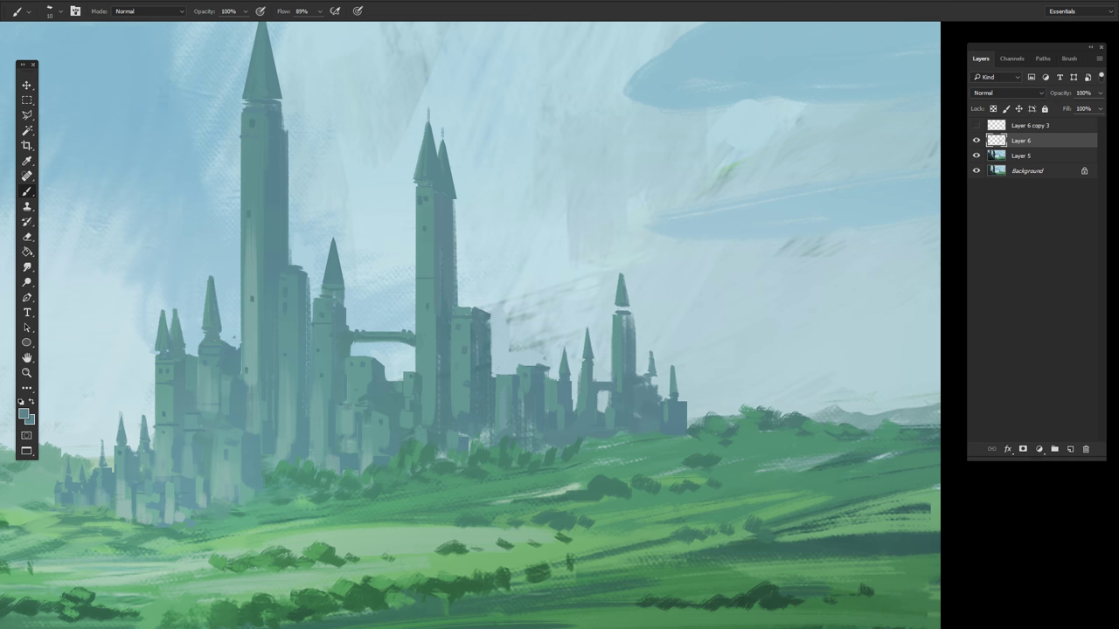
{"action": "left_click", "coordinate": [531, 358], "text": "alt"}
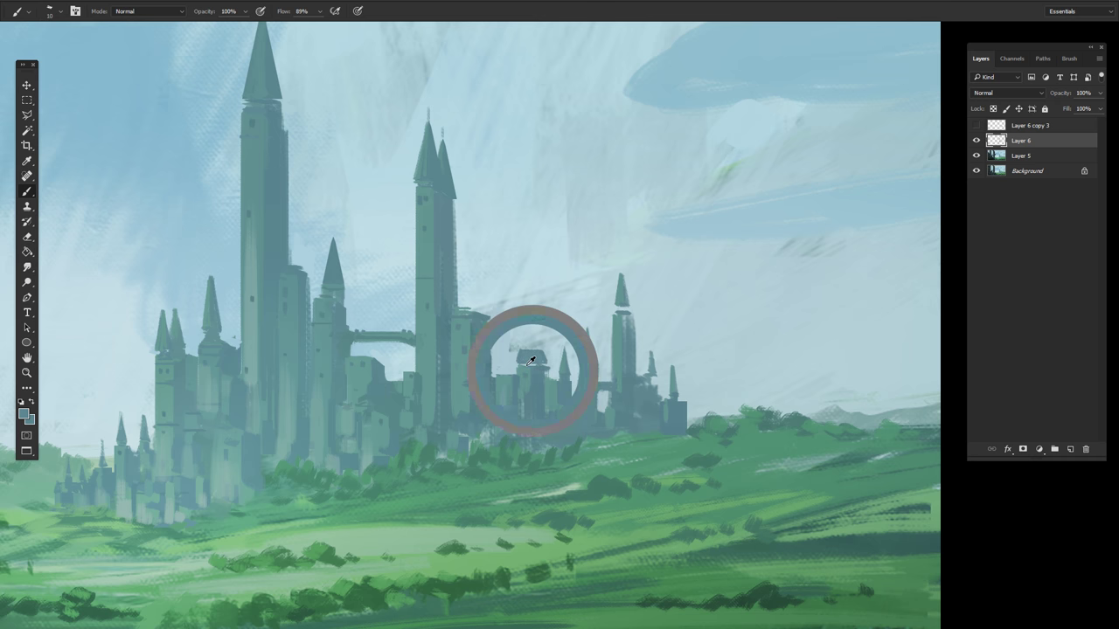
{"action": "key", "text": "z"}
{"action": "key", "text": "ctrl+0"}
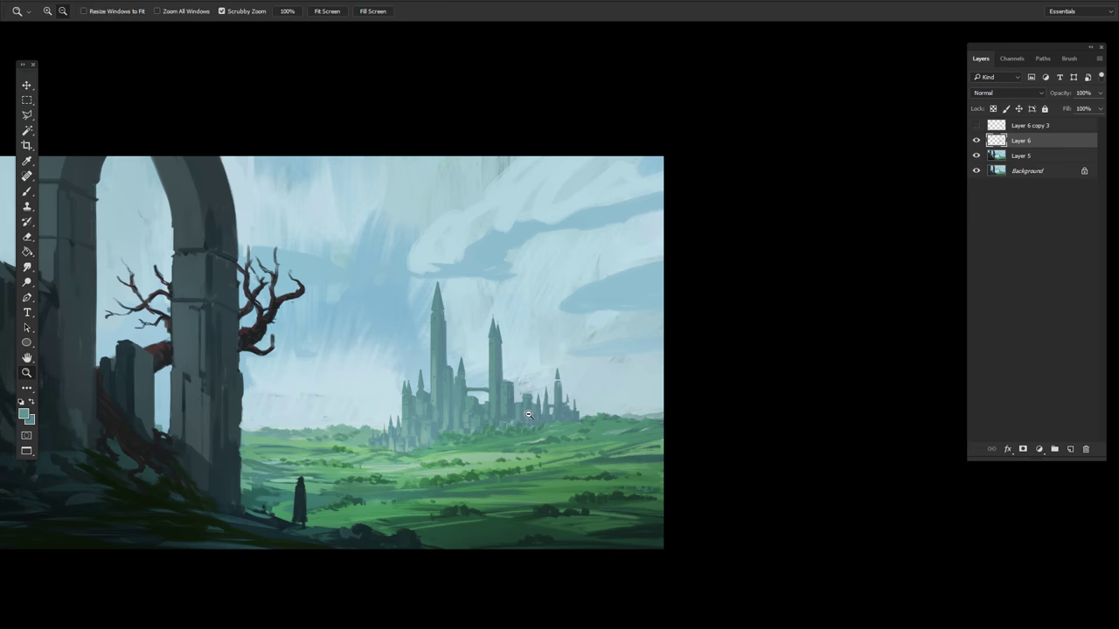
{"action": "left_click", "coordinate": [676, 331]}
{"action": "key", "text": "b"}
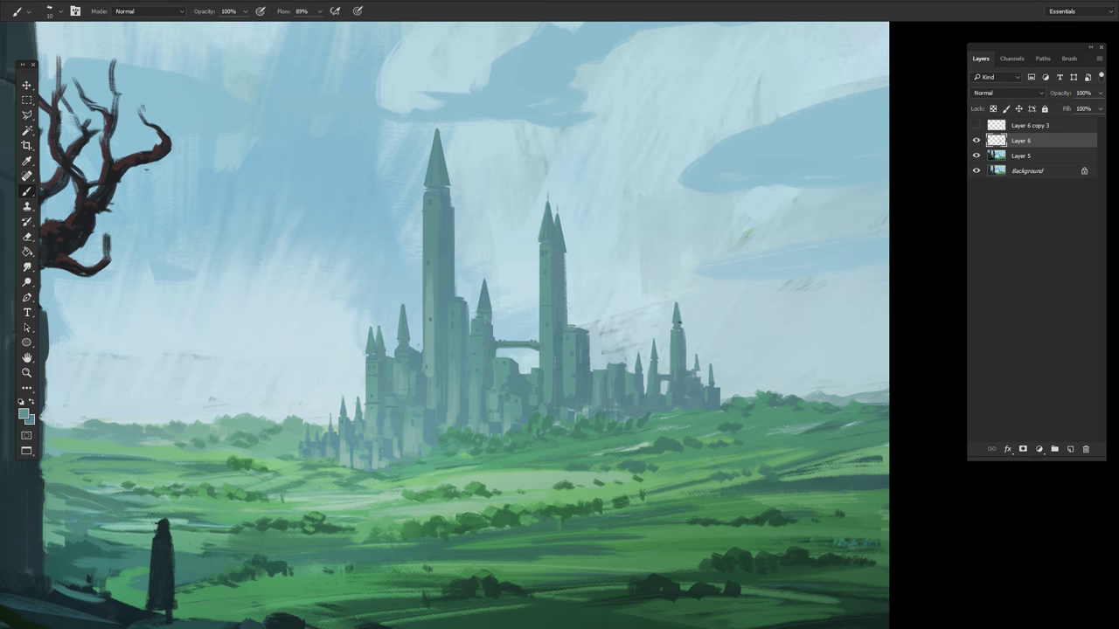
Step: Paint a pointed light sky-blue spire atop the central tower with a tiny brush
{"action": "left_click", "coordinate": [687, 331], "text": "alt"}
{"action": "scroll", "coordinate": [610, 315], "scroll_direction": "down", "scroll_amount": 2}
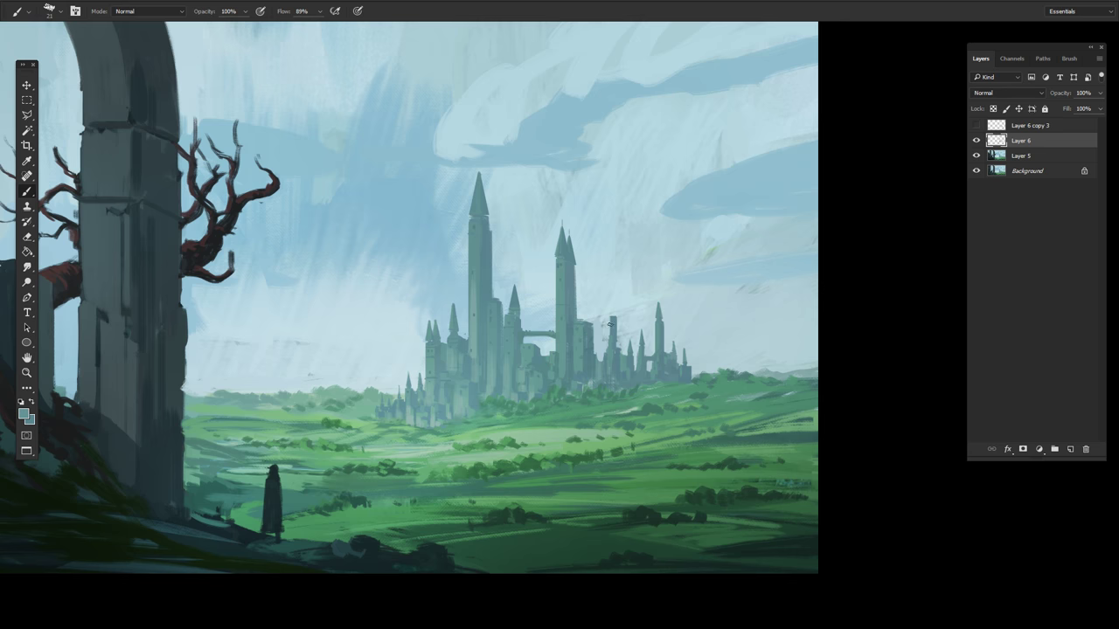
{"action": "scroll", "coordinate": [614, 348], "scroll_direction": "up", "scroll_amount": 1}
{"action": "right_click", "coordinate": [622, 351]}
{"action": "scroll", "coordinate": [612, 337], "scroll_direction": "up", "scroll_amount": 3}
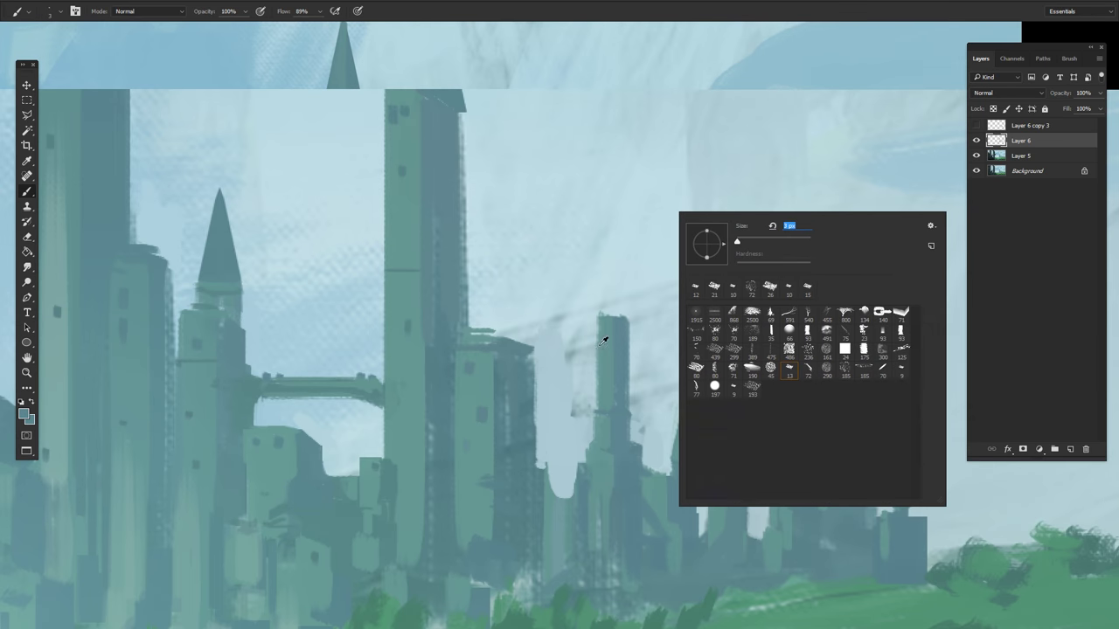
{"action": "key", "text": "Escape"}
{"action": "mouse_move", "coordinate": [607, 255]}
{"action": "left_mouse_down"}
{"action": "mouse_move", "coordinate": [601, 311]}
{"action": "mouse_move", "coordinate": [622, 311]}
{"action": "mouse_move", "coordinate": [603, 307]}
{"action": "left_mouse_up"}
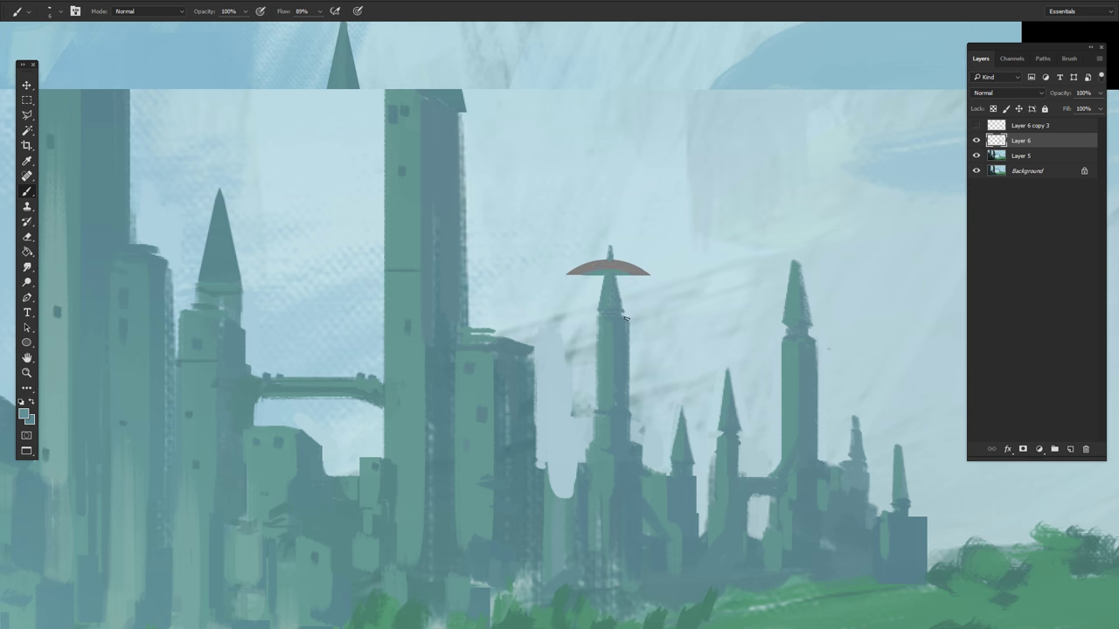
{"action": "key", "text": "ctrl+minus"}
{"action": "left_click_drag", "start_coordinate": [707, 303], "coordinate": [656, 243]}
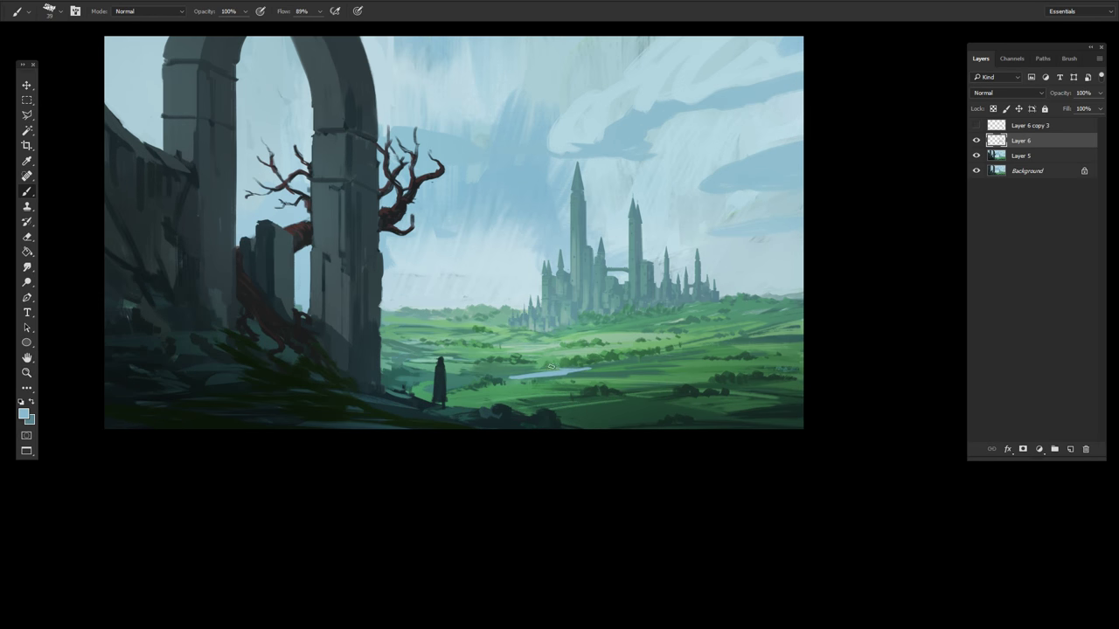
Step: Paint the pale blue river from the castle base to the right edge, with green bank strokes
{"action": "left_click_drag", "start_coordinate": [524, 359], "coordinate": [802, 385]}
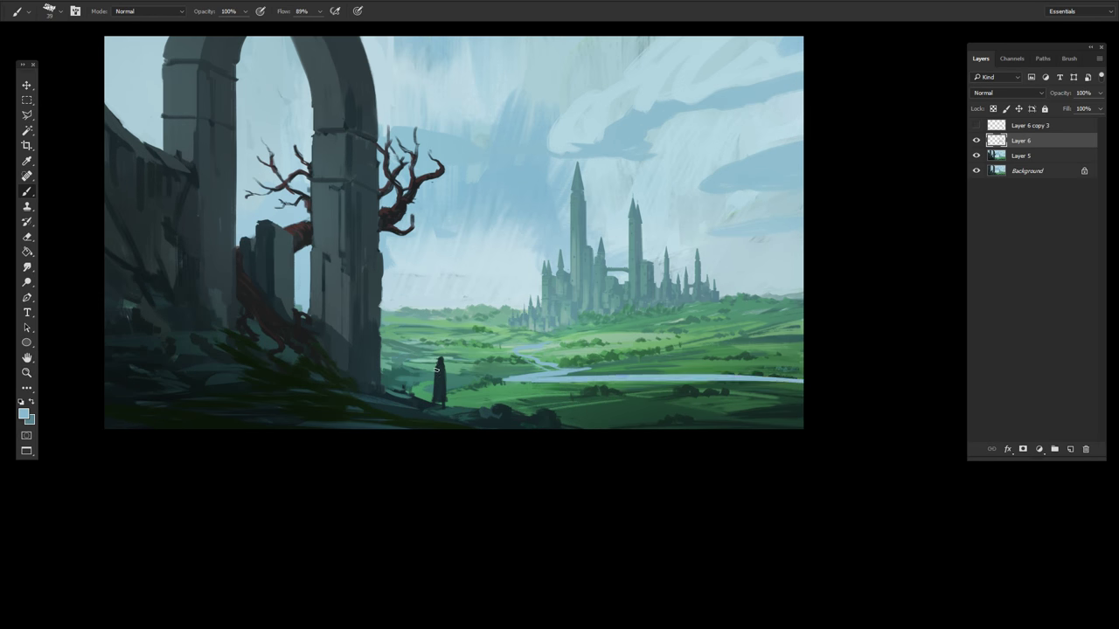
{"action": "key", "text": "ctrl+z"}
{"action": "mouse_move", "coordinate": [542, 345]}
{"action": "left_mouse_down"}
{"action": "mouse_move", "coordinate": [629, 378]}
{"action": "mouse_move", "coordinate": [802, 396]}
{"action": "left_mouse_up"}
{"action": "left_click_drag", "start_coordinate": [622, 380], "coordinate": [803, 398]}
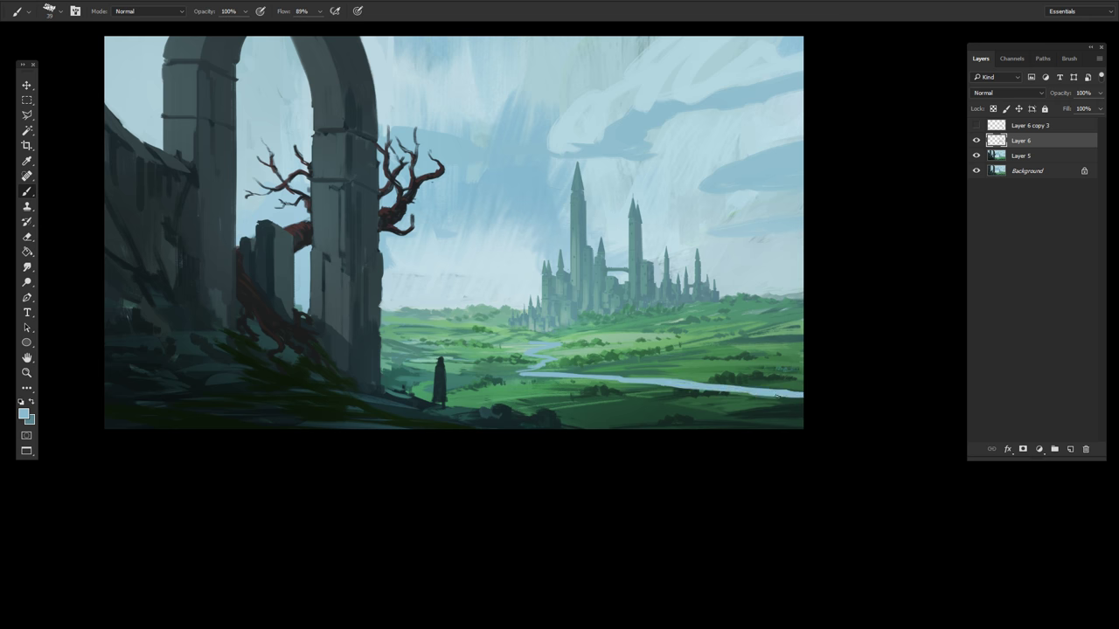
{"action": "right_click", "coordinate": [739, 350]}
{"action": "key", "text": "Escape"}
{"action": "left_click", "coordinate": [709, 385], "text": "alt"}
{"action": "left_click_drag", "start_coordinate": [709, 383], "coordinate": [765, 387]}
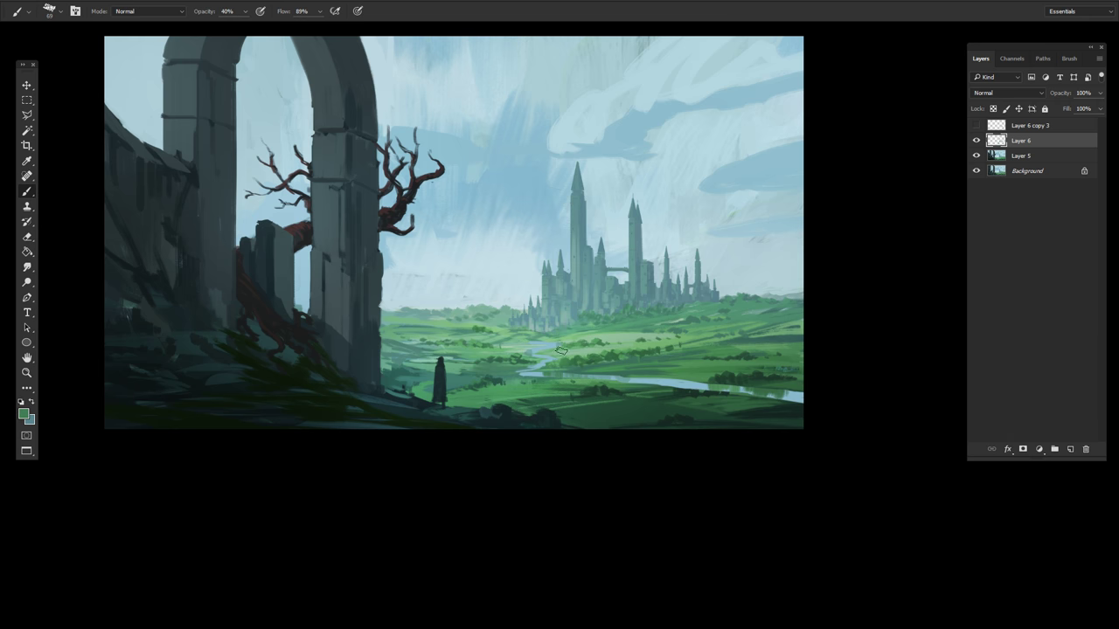
Step: Tidy the river's edge near the castle base
{"action": "key", "text": "e"}
{"action": "right_click", "coordinate": [625, 238]}
{"action": "key", "text": "Escape"}
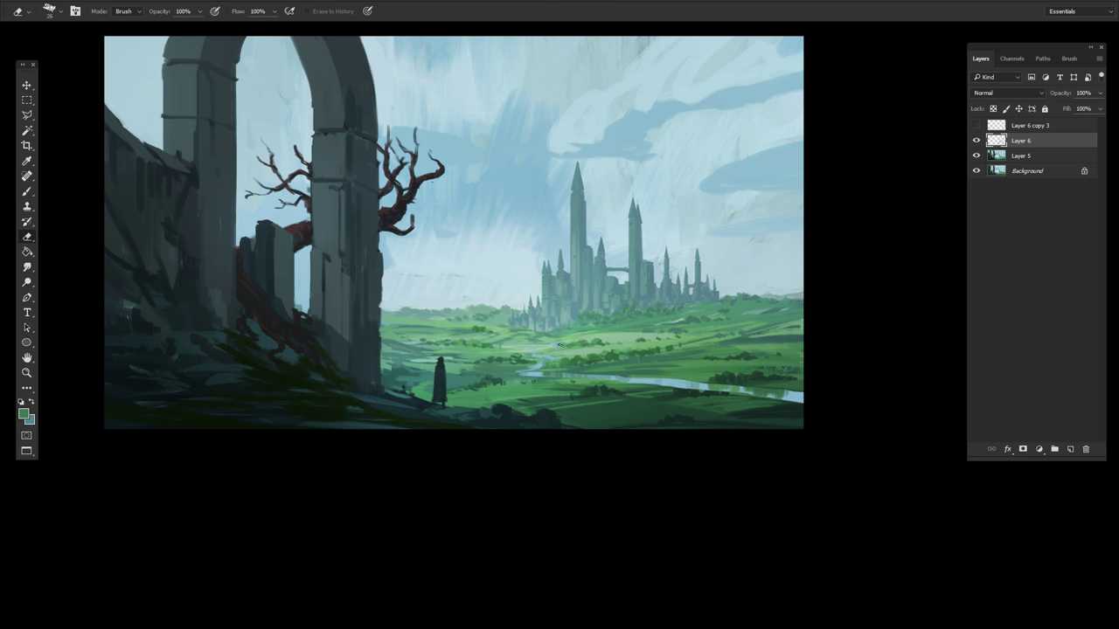
{"action": "key", "text": "b"}
{"action": "left_click_drag", "start_coordinate": [558, 344], "coordinate": [534, 309]}
{"action": "right_click", "coordinate": [700, 300]}
{"action": "key", "text": "Escape"}
Step: Add dark green shrub strokes along the river using colours sampled from the fields
{"action": "left_click", "coordinate": [669, 353], "text": "alt"}
{"action": "left_click_drag", "start_coordinate": [652, 349], "coordinate": [733, 361]}
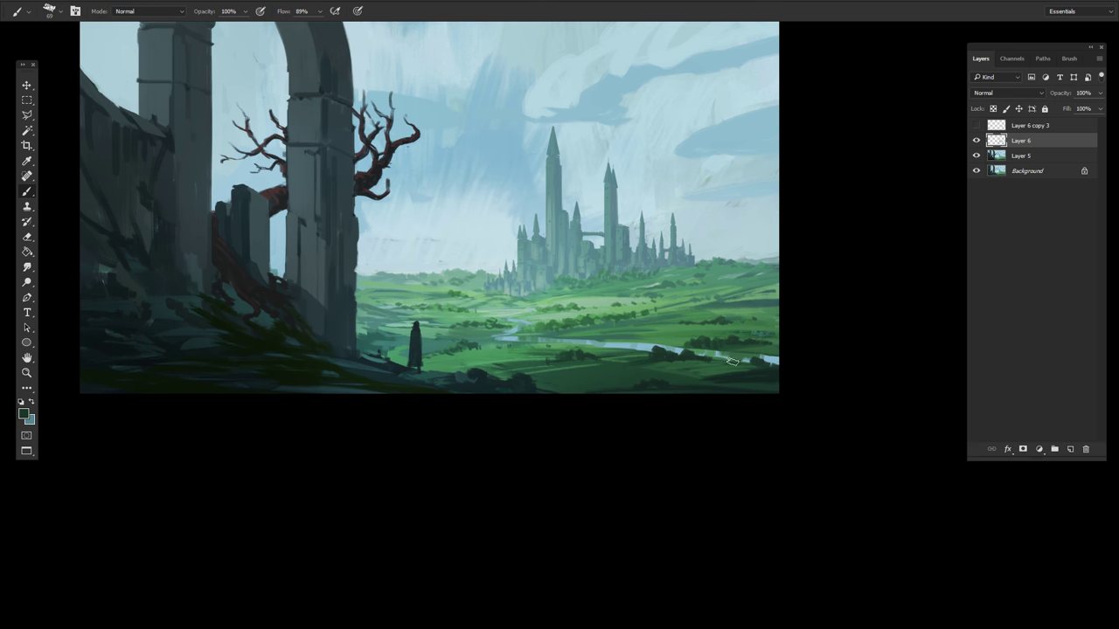
{"action": "right_click", "coordinate": [630, 348]}
{"action": "key", "text": "Escape"}
{"action": "left_click", "coordinate": [502, 323], "text": "alt"}
{"action": "mouse_move", "coordinate": [477, 337]}
{"action": "left_mouse_down"}
{"action": "mouse_move", "coordinate": [508, 336]}
{"action": "mouse_move", "coordinate": [486, 387]}
{"action": "left_mouse_up"}
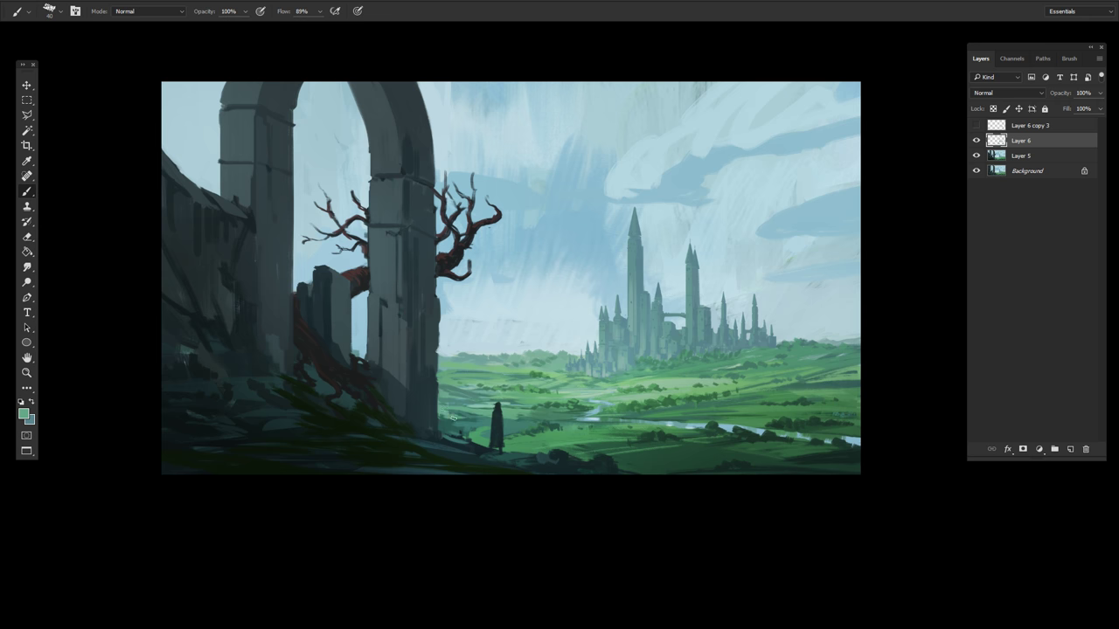
{"action": "left_click", "coordinate": [451, 417], "text": "alt"}
Step: Zoom in on the fields and resize the brush to 31 px, then 77 px
{"action": "key", "text": "f"}
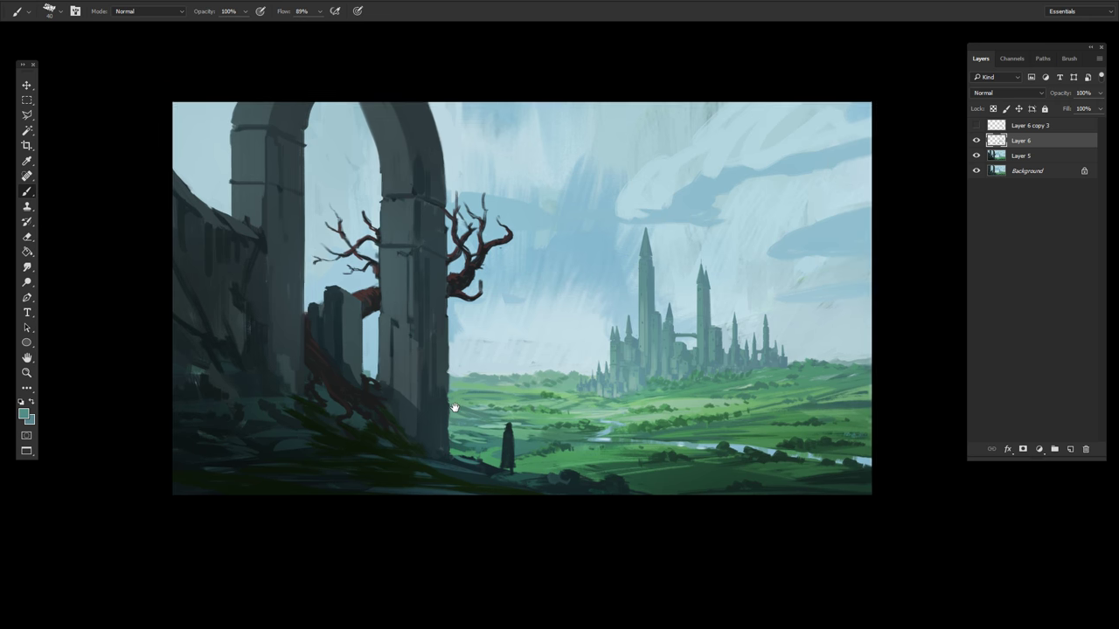
{"action": "right_click", "coordinate": [740, 435]}
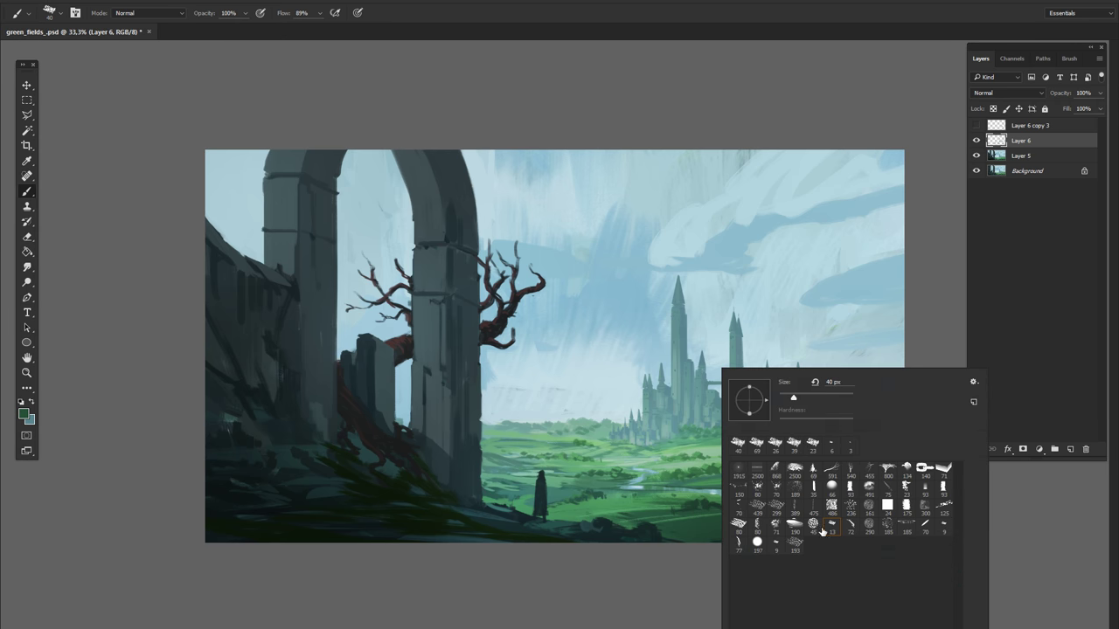
{"action": "key", "text": "Escape"}
{"action": "key", "text": "ctrl+plus"}
{"action": "key", "text": "ctrl+plus"}
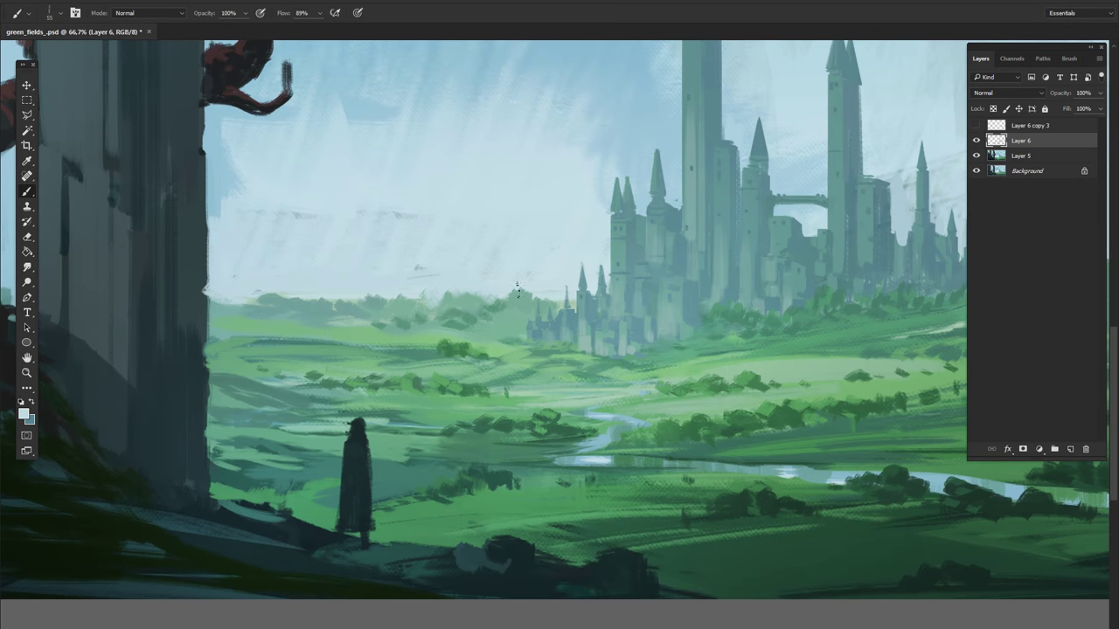
{"action": "right_click", "coordinate": [467, 325]}
{"action": "key", "text": "Return"}
{"action": "left_click_drag", "start_coordinate": [695, 300], "coordinate": [617, 358]}
{"action": "right_click", "coordinate": [617, 358]}
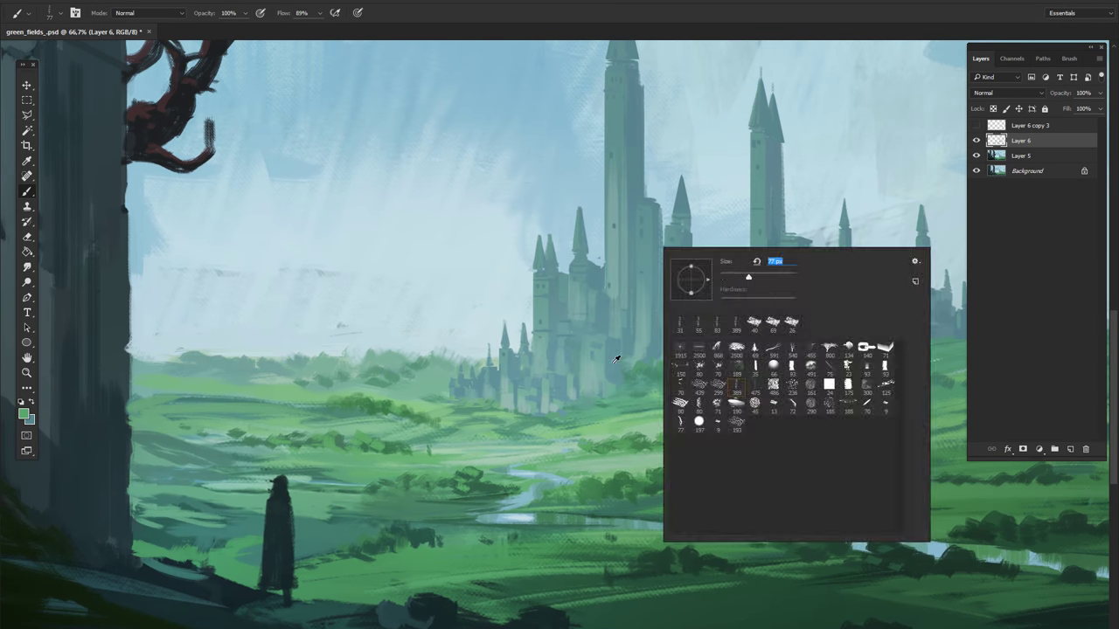
{"action": "key", "text": "Return"}
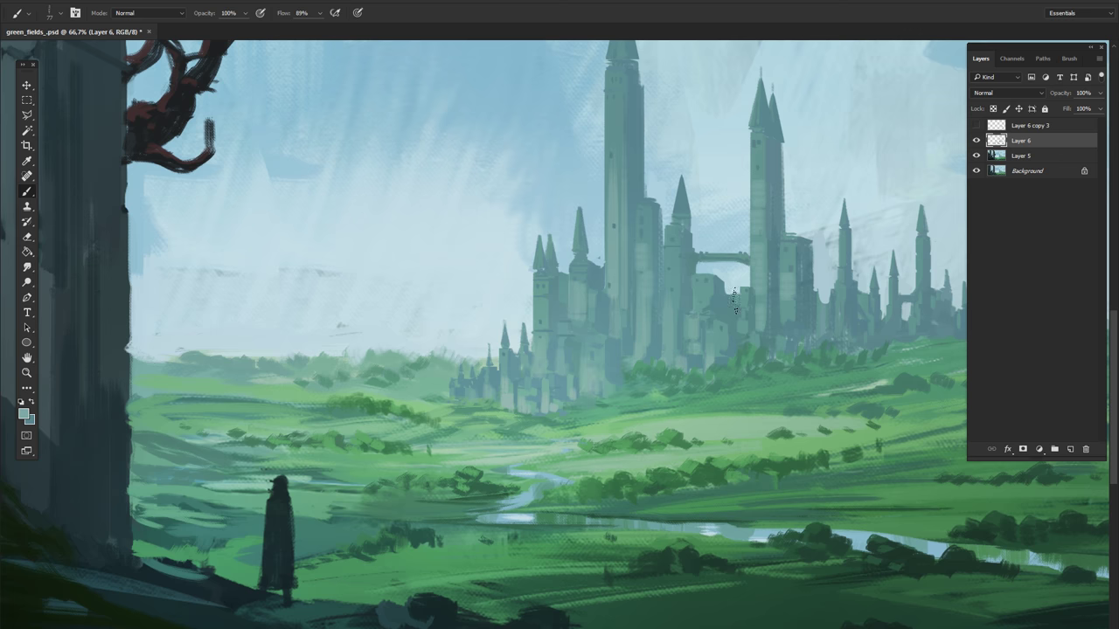
{"action": "left_click_drag", "start_coordinate": [704, 298], "coordinate": [615, 277]}
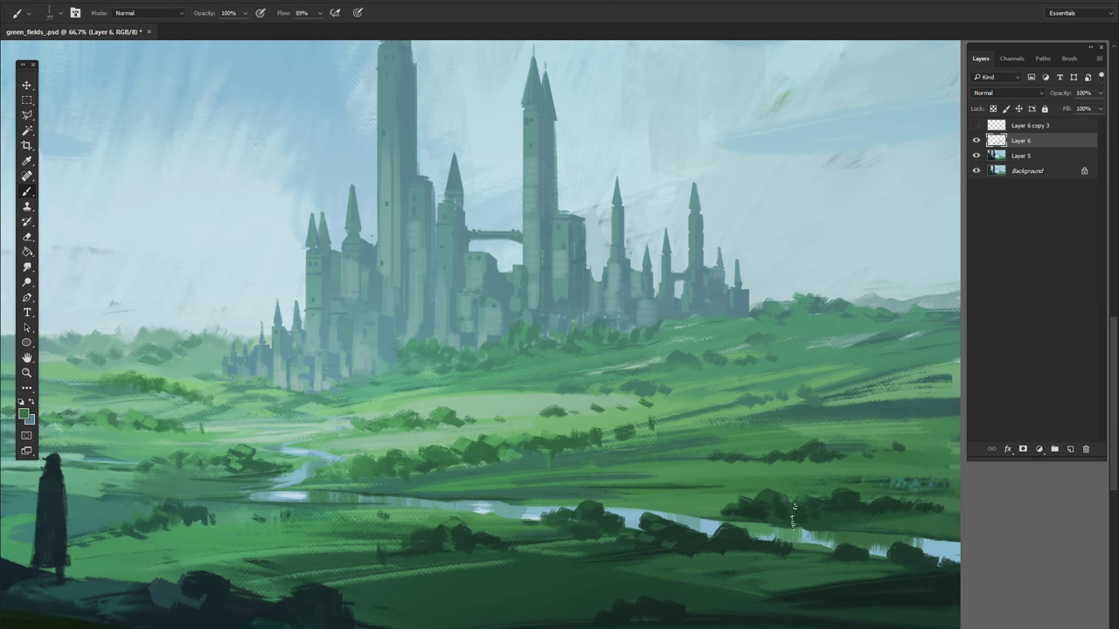
Step: Set brush flow to 35%, then 59%, over the arch bases and tree roots
{"action": "key", "text": "shift+3"}
{"action": "key", "text": "shift+5"}
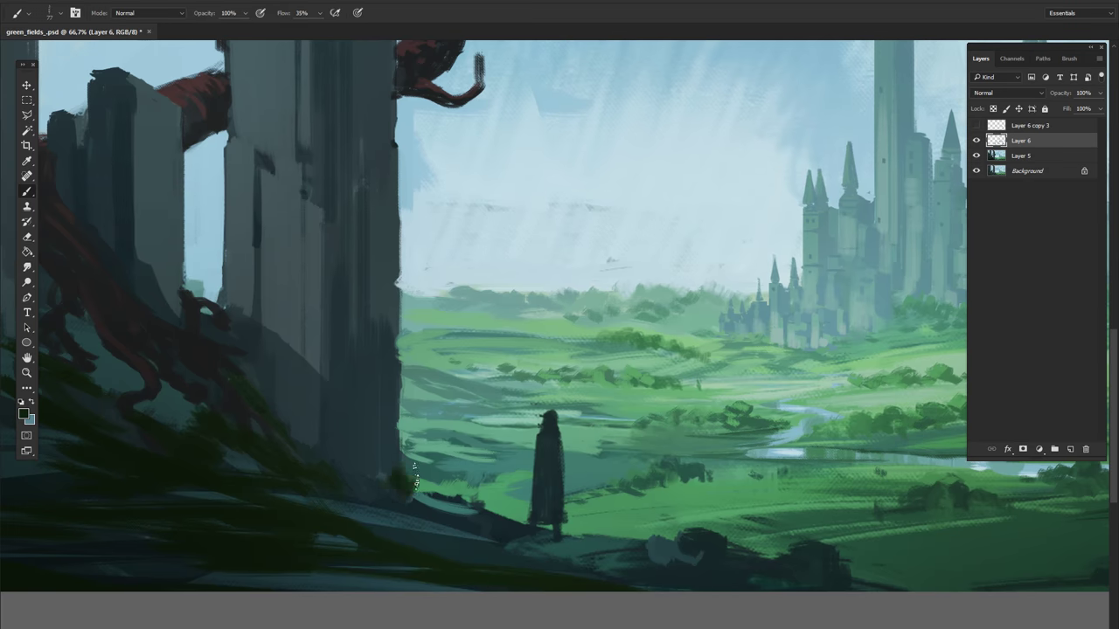
{"action": "left_click_drag", "start_coordinate": [416, 472], "coordinate": [594, 542]}
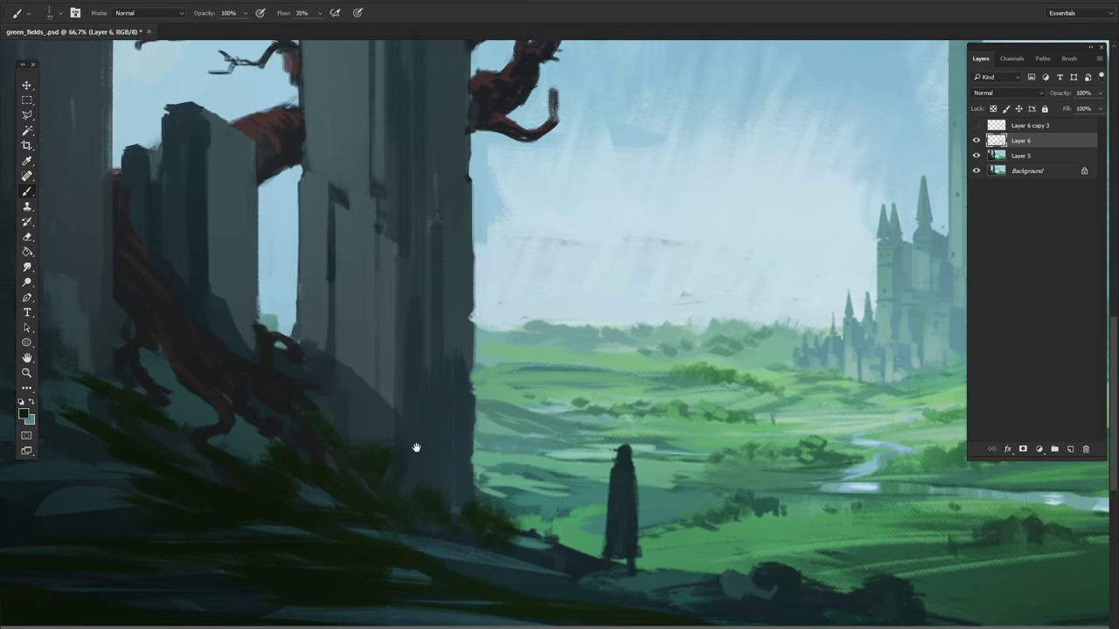
{"action": "key", "text": "shift+5"}
{"action": "key", "text": "shift+9"}
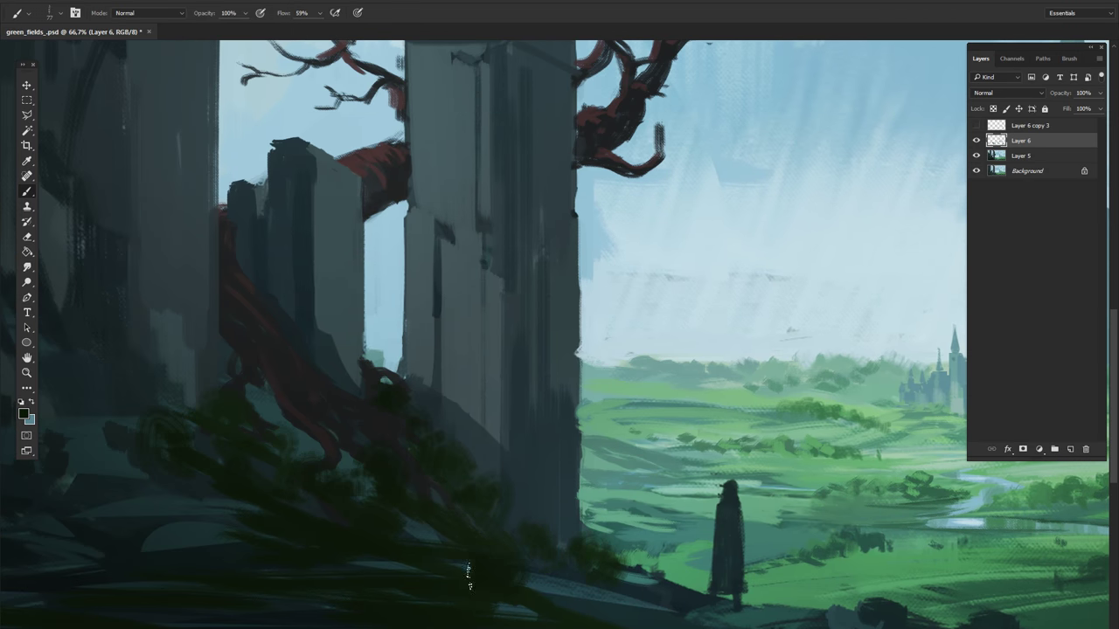
Step: Zoom out to review the whole painting and sample a colour from it
{"action": "key", "text": "z"}
{"action": "left_click", "coordinate": [471, 423], "text": "alt"}
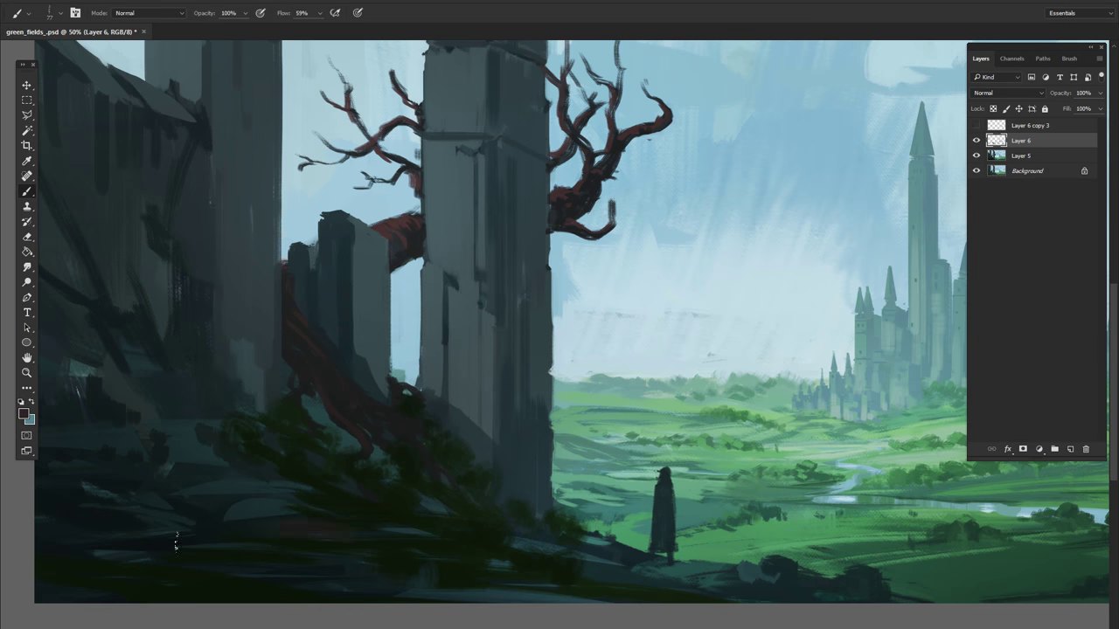
{"action": "left_click", "coordinate": [516, 573], "text": "alt"}
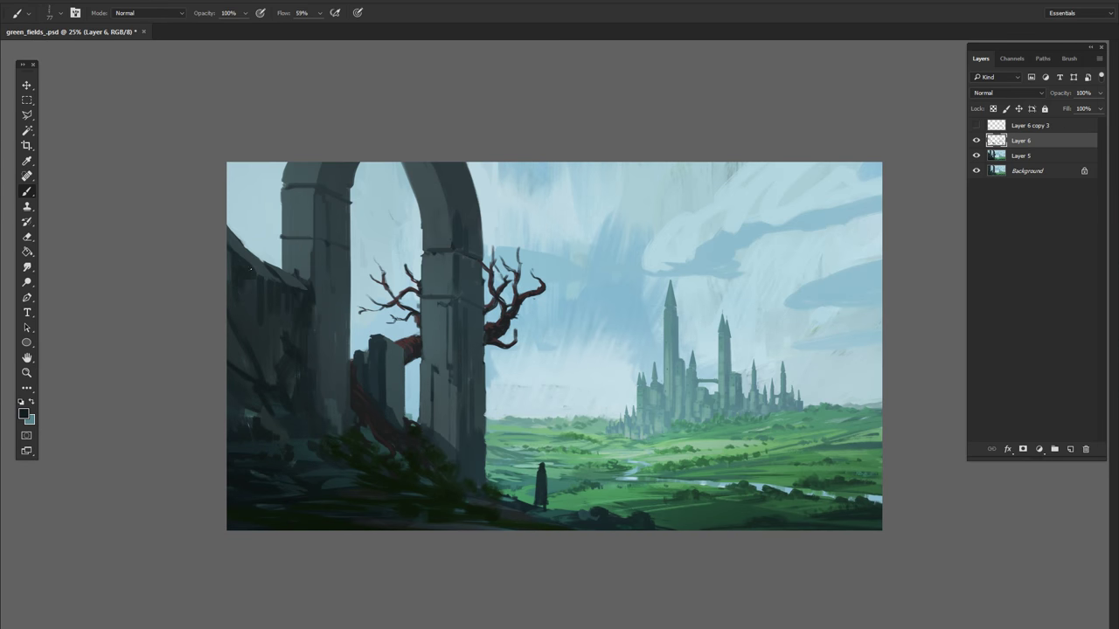
{"action": "left_click", "coordinate": [316, 287], "text": "alt"}
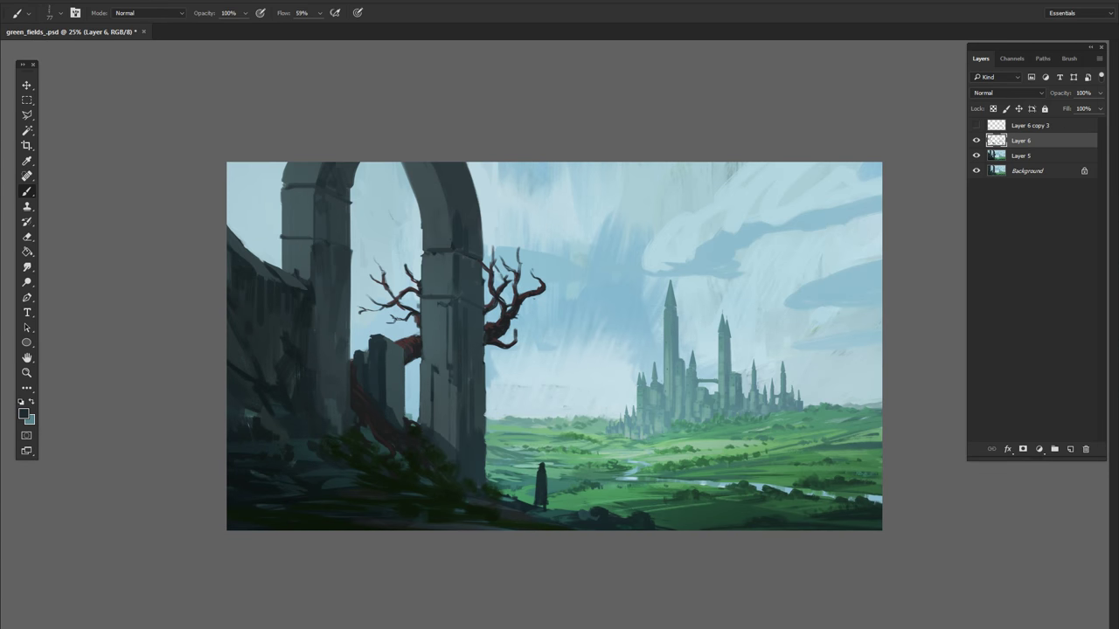
{"action": "key", "text": "ctrl+plus"}
{"action": "right_click", "coordinate": [465, 285]}
Step: Paint a dark blue-grey crack on the arch pillar
{"action": "key", "text": "Escape"}
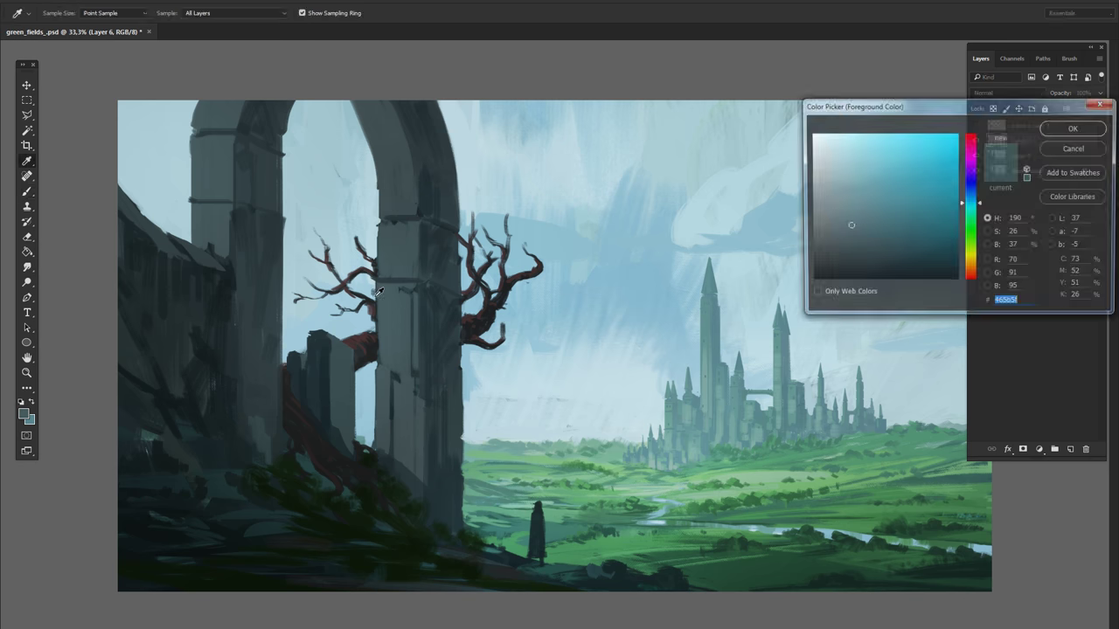
{"action": "left_click_drag", "start_coordinate": [388, 230], "coordinate": [406, 258]}
{"action": "left_click_drag", "start_coordinate": [385, 179], "coordinate": [418, 219]}
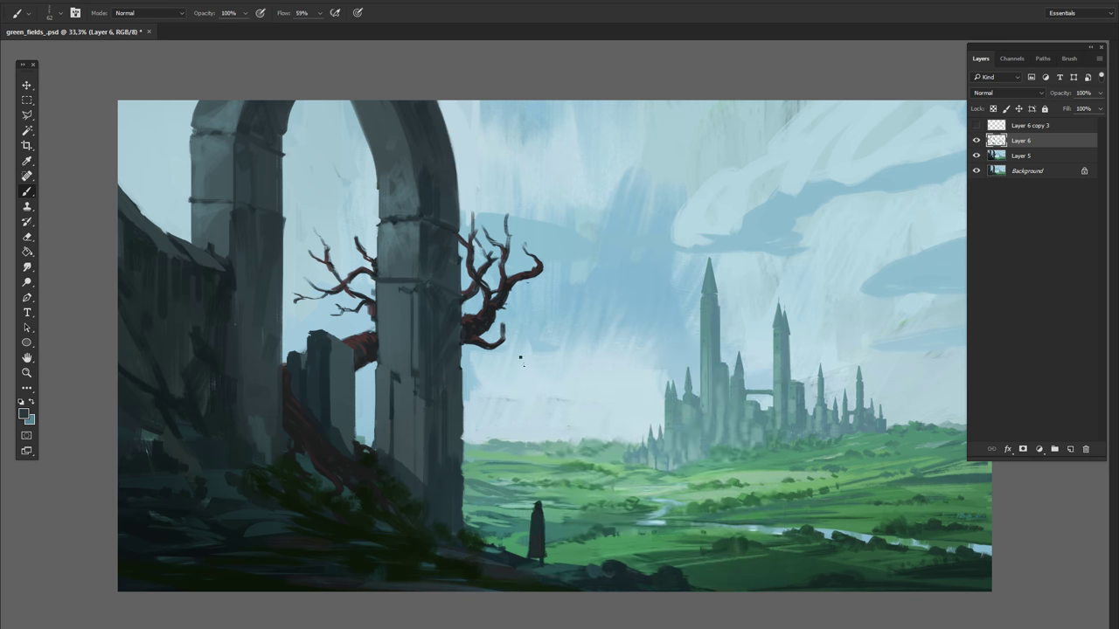
Step: In full-screen view, set a 183 px pale sky-blue brush at 20% opacity
{"action": "key", "text": "f"}
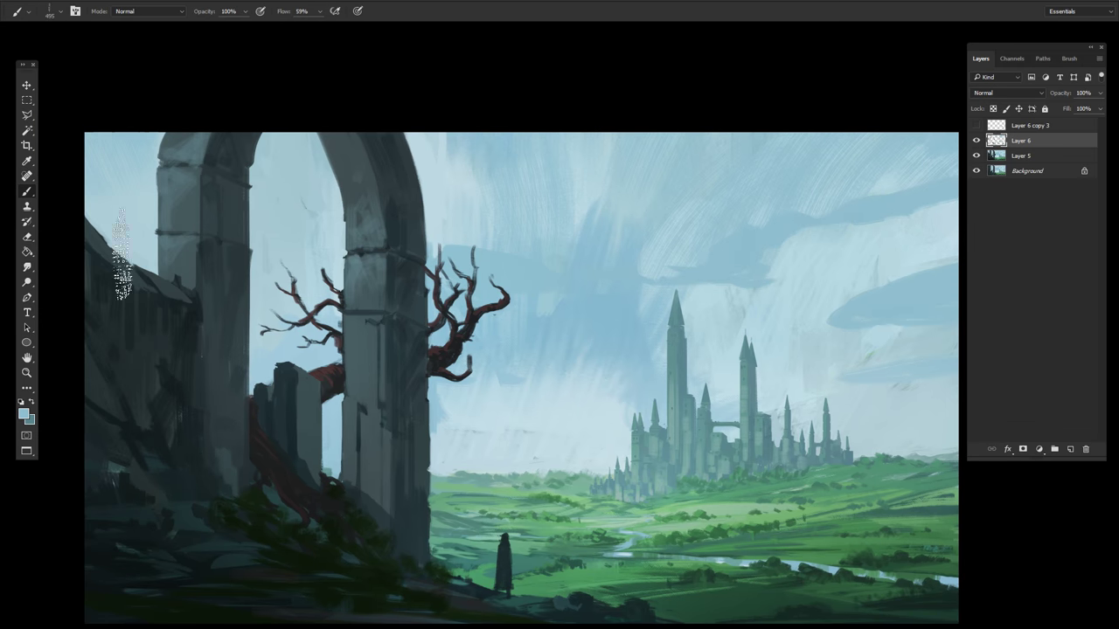
{"action": "right_click", "coordinate": [503, 237]}
{"action": "key", "text": "Return"}
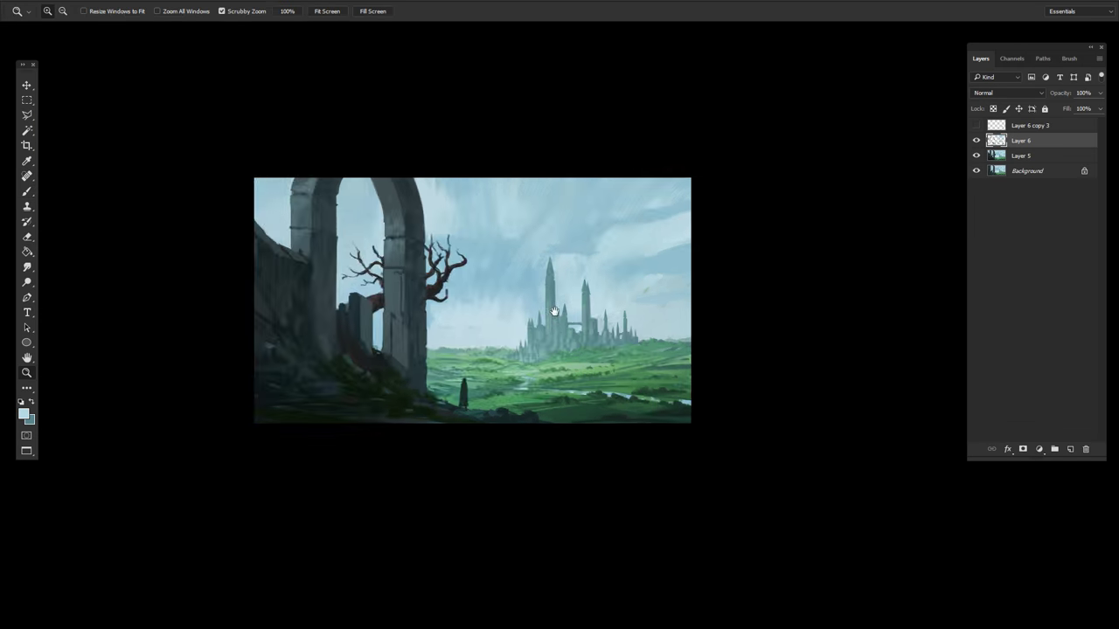
{"action": "left_click_drag", "start_coordinate": [655, 269], "coordinate": [452, 512]}
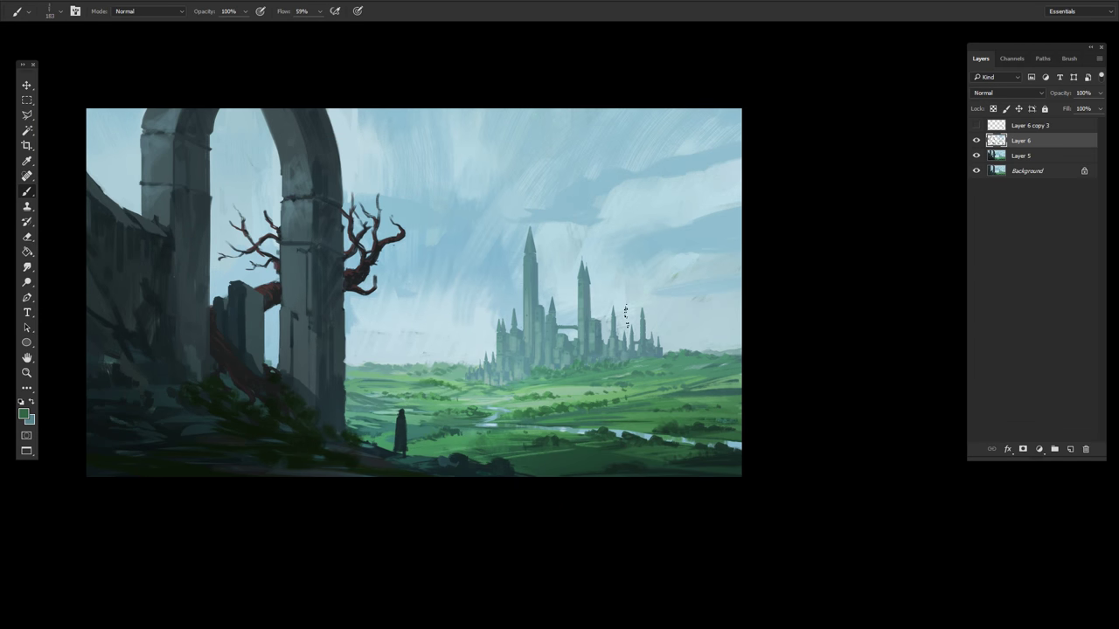
{"action": "left_click", "coordinate": [468, 364], "text": "alt"}
{"action": "key", "text": "2"}
Step: Merge into Layer 5, set Levels midtones to 0.93, and duplicate it as Layer 5 copy
{"action": "key", "text": "ctrl+e"}
{"action": "key", "text": "ctrl+l"}
{"action": "left_click_drag", "start_coordinate": [915, 298], "coordinate": [921, 299]}
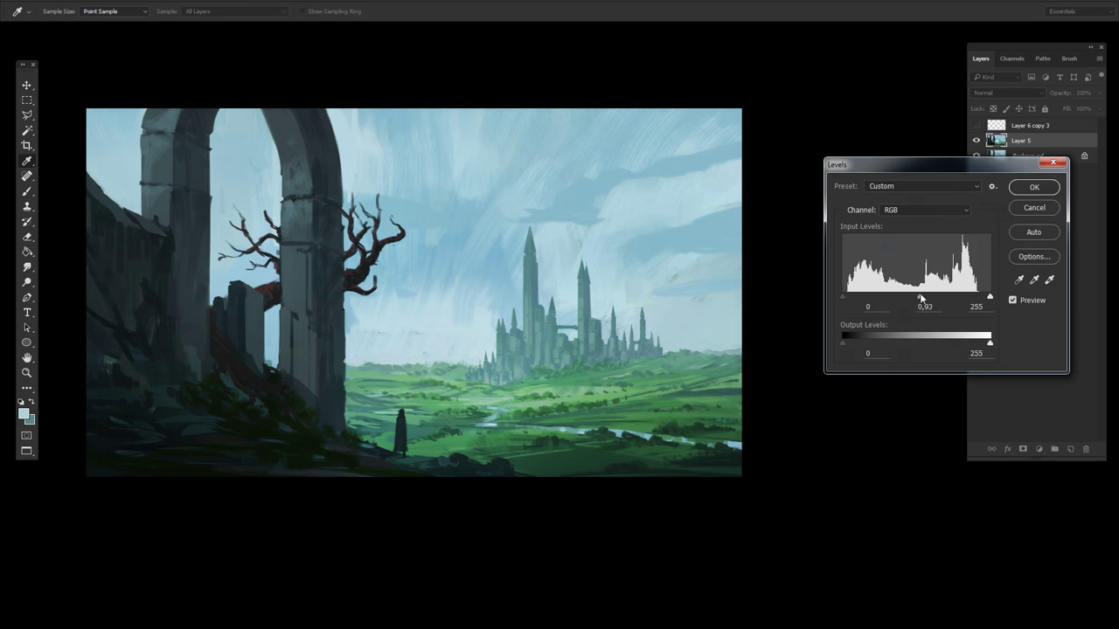
{"action": "key", "text": "Return"}
{"action": "key", "text": "ctrl+j"}
{"action": "key", "text": "e"}
{"action": "left_click_drag", "start_coordinate": [308, 389], "coordinate": [413, 375]}
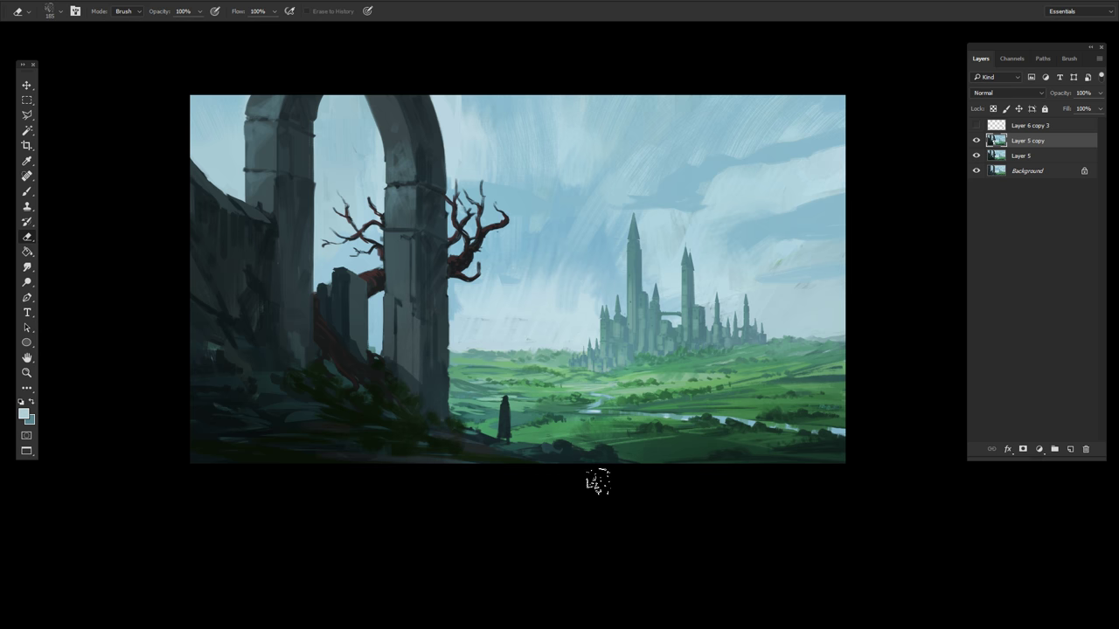
Step: Flip the canvas horizontally and make Layer 5 copy the active layer
{"action": "key", "text": "ctrl+minus"}
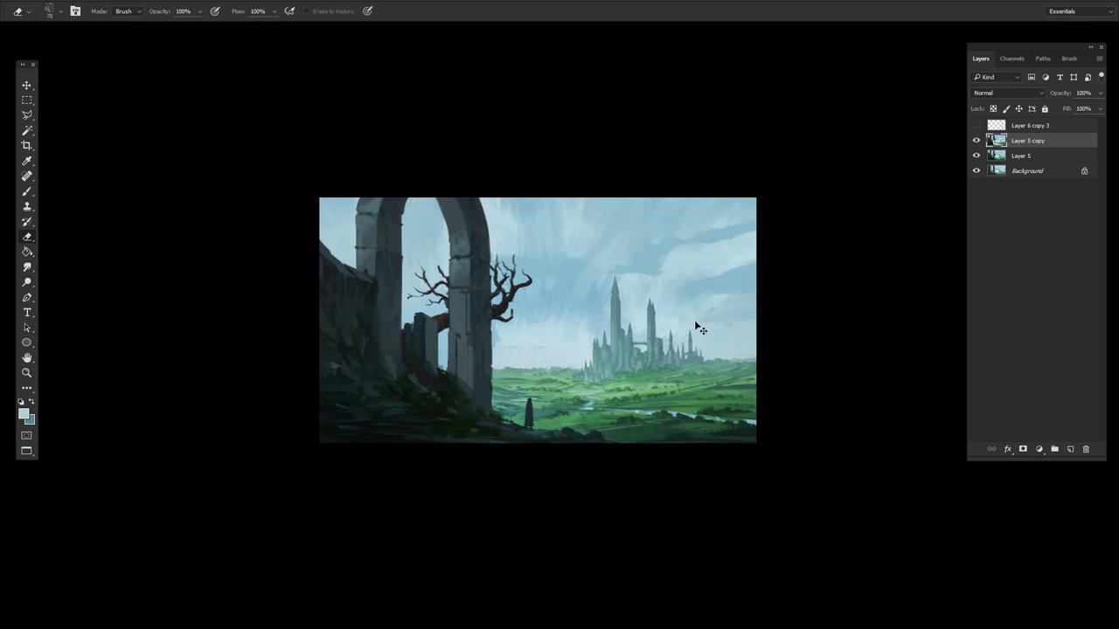
{"action": "key", "text": "h"}
{"action": "key", "text": "b"}
{"action": "right_click", "coordinate": [599, 341]}
{"action": "key", "text": "ctrl+plus"}
{"action": "key", "text": "alt+bracketright"}
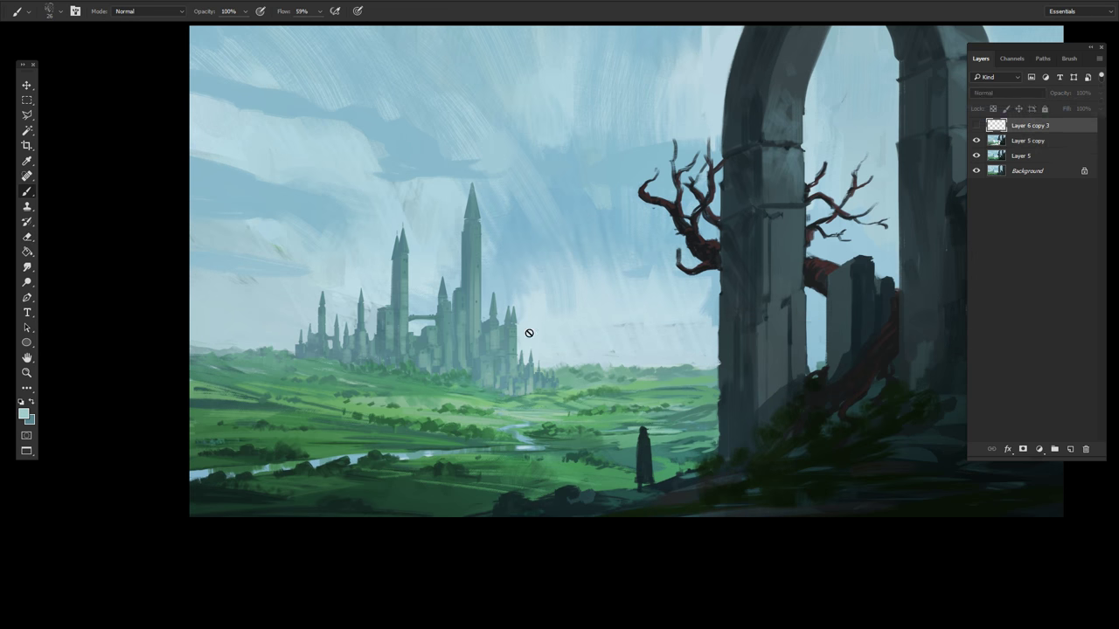
{"action": "left_click", "coordinate": [996, 140]}
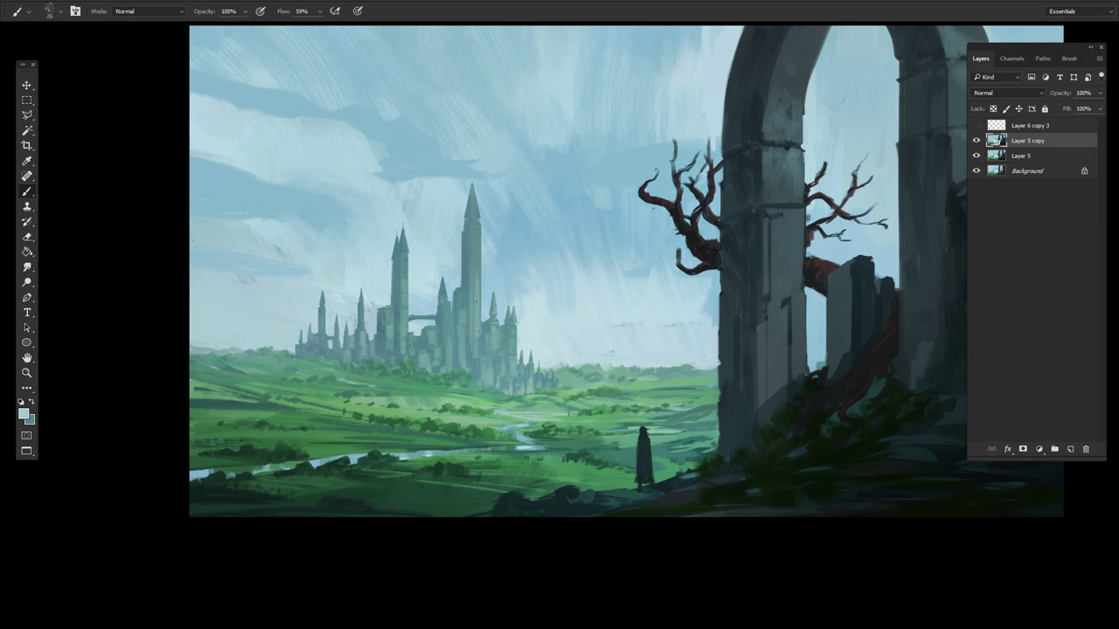
{"action": "left_click_drag", "start_coordinate": [363, 357], "coordinate": [429, 330]}
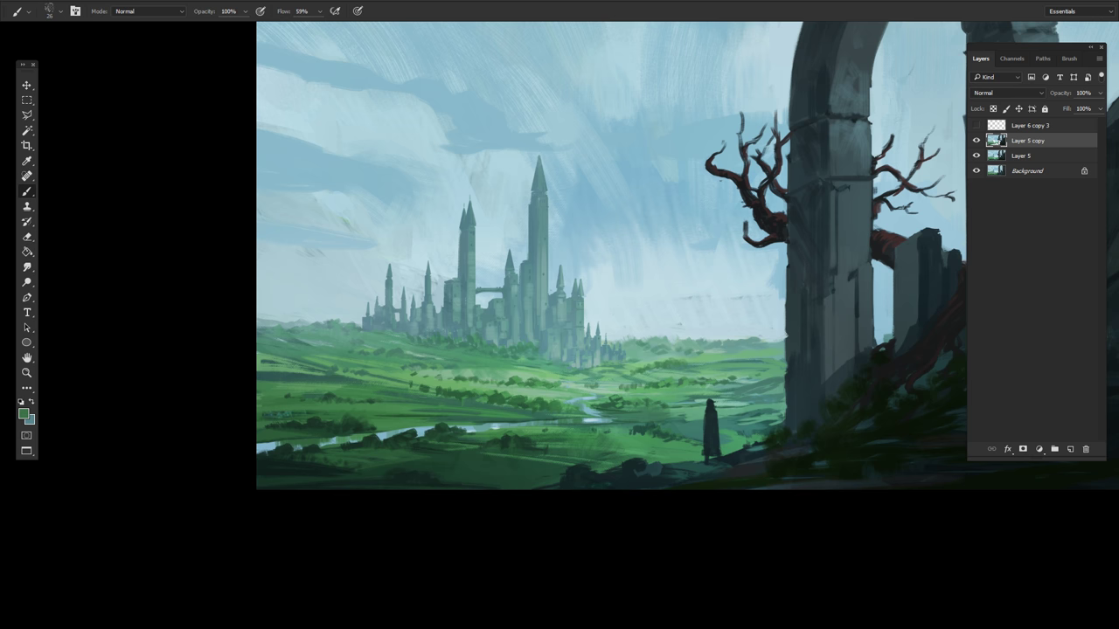
Step: Sample dark green, light sky and arch tones from the painting
{"action": "left_click", "coordinate": [290, 396], "text": "alt"}
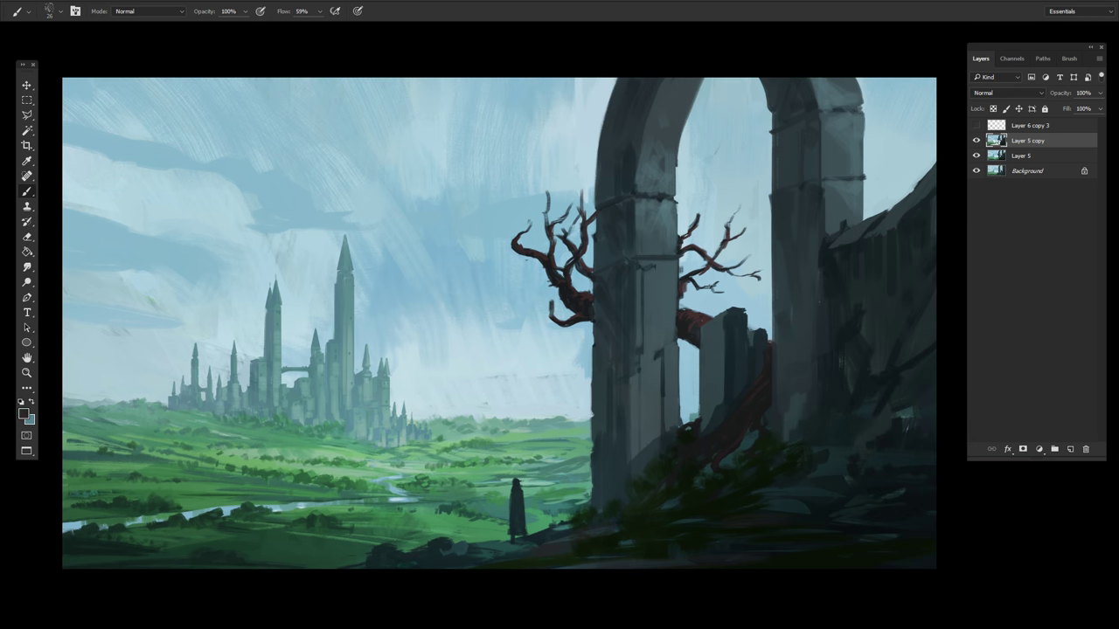
{"action": "left_click", "coordinate": [766, 342], "text": "alt"}
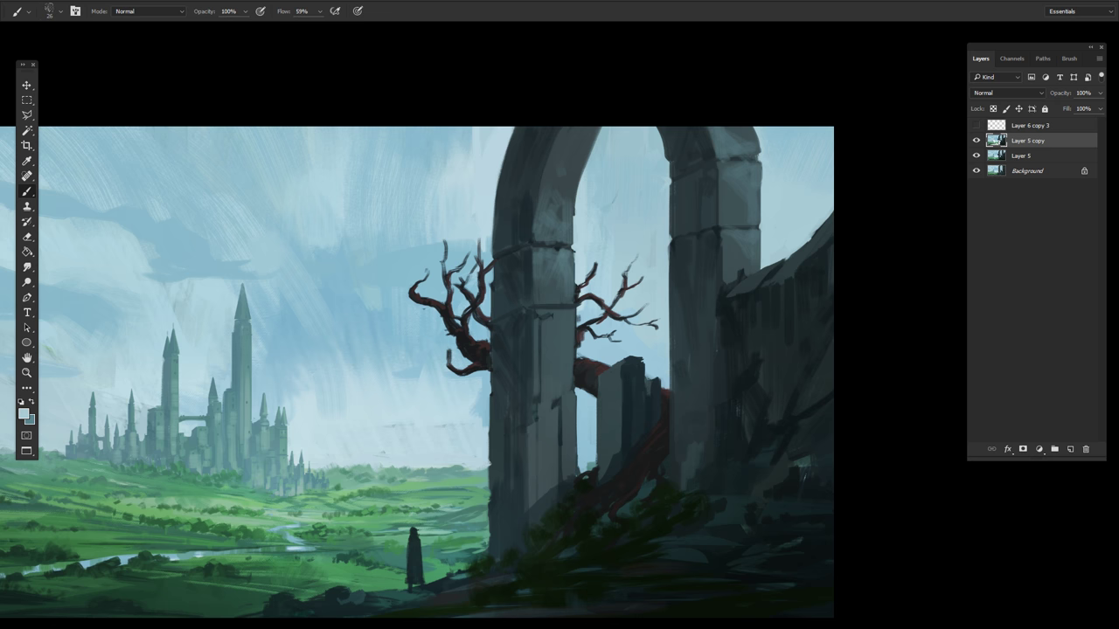
{"action": "left_click_drag", "start_coordinate": [542, 307], "coordinate": [573, 275]}
{"action": "left_click", "coordinate": [579, 301], "text": "alt"}
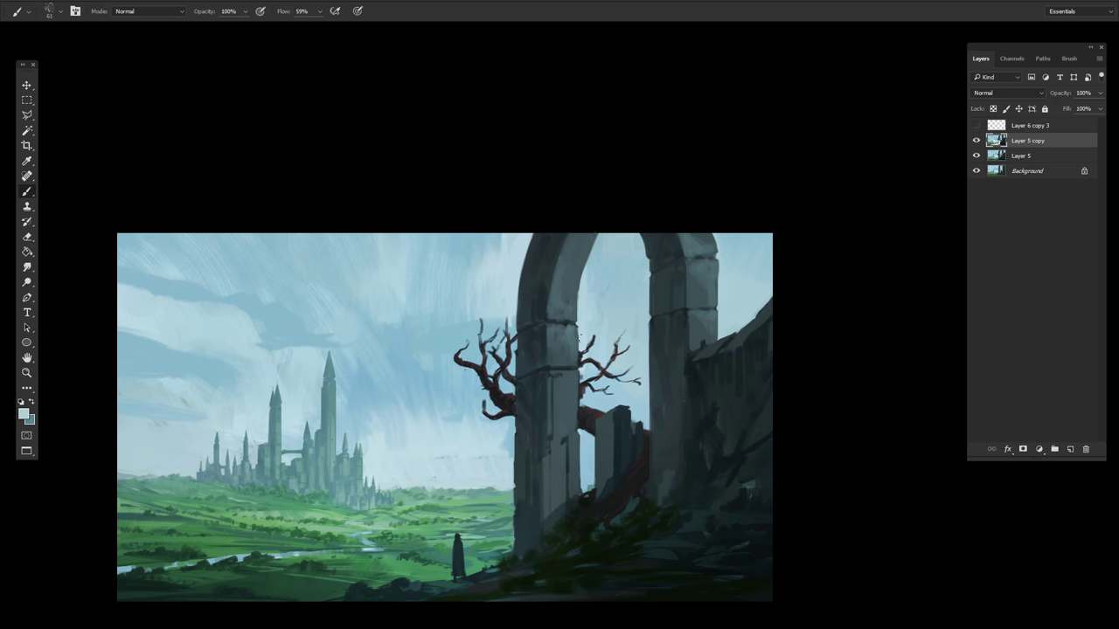
{"action": "left_click", "coordinate": [512, 250], "text": "alt"}
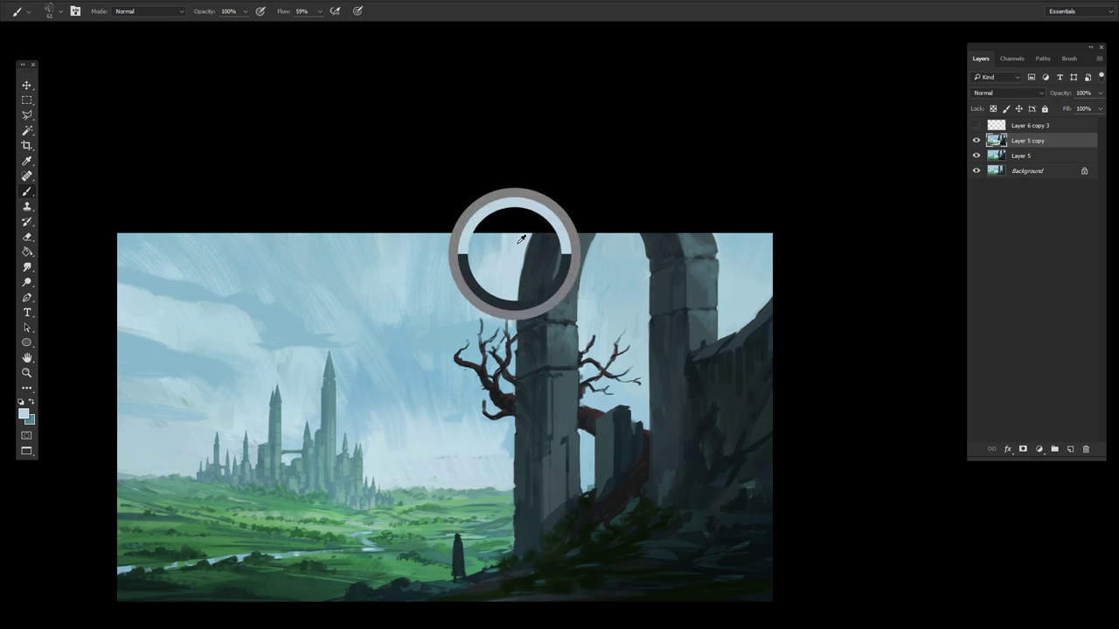
{"action": "mouse_move", "coordinate": [591, 361]}
{"action": "left_mouse_down"}
{"action": "mouse_move", "coordinate": [568, 365]}
{"action": "mouse_move", "coordinate": [647, 363]}
{"action": "left_mouse_up"}
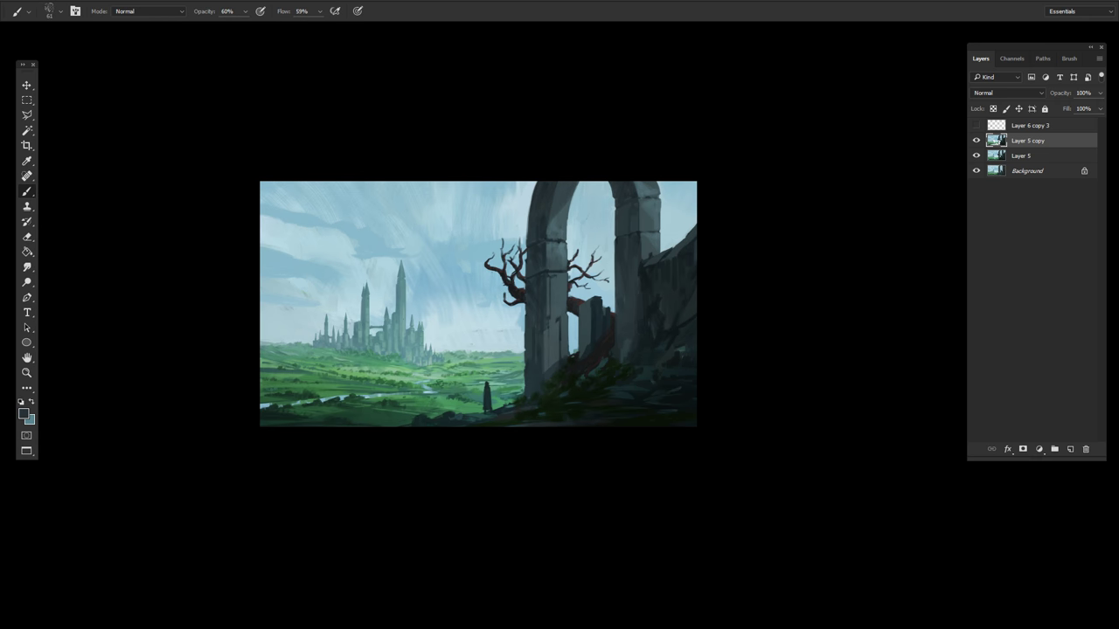
{"action": "left_click", "coordinate": [562, 233], "text": "alt"}
Step: Paint lighter and darker strokes on the arch pillars using sampled tones
{"action": "left_click", "coordinate": [552, 280], "text": "alt"}
{"action": "left_click_drag", "start_coordinate": [555, 271], "coordinate": [563, 302]}
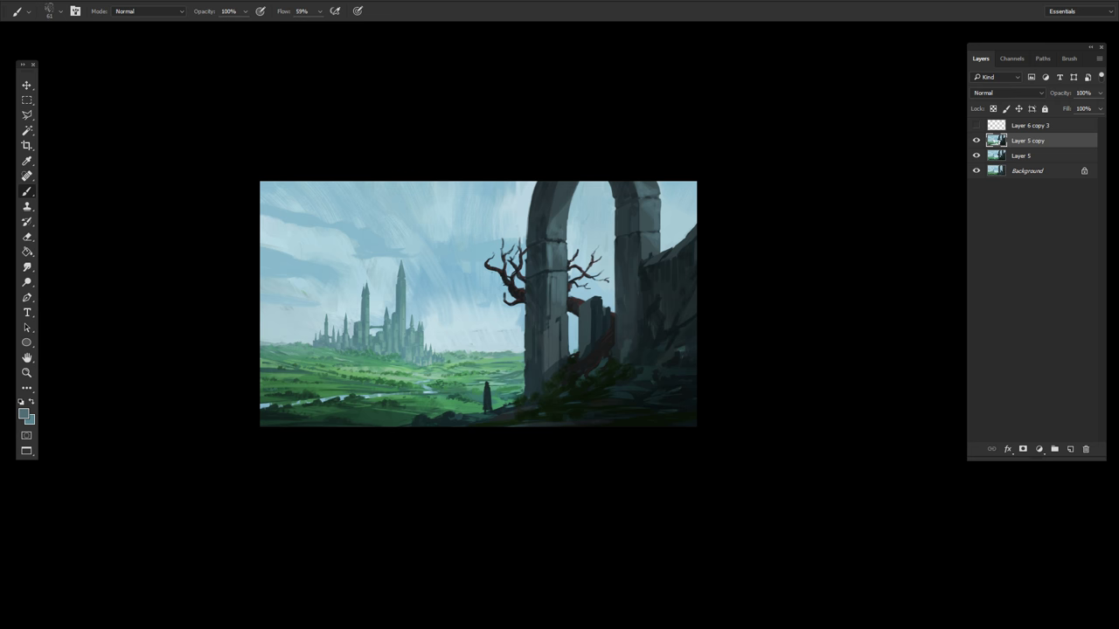
{"action": "left_click_drag", "start_coordinate": [705, 228], "coordinate": [686, 247]}
{"action": "left_click", "coordinate": [559, 249], "text": "alt"}
{"action": "left_click_drag", "start_coordinate": [586, 301], "coordinate": [584, 355]}
{"action": "left_click", "coordinate": [574, 354], "text": "alt"}
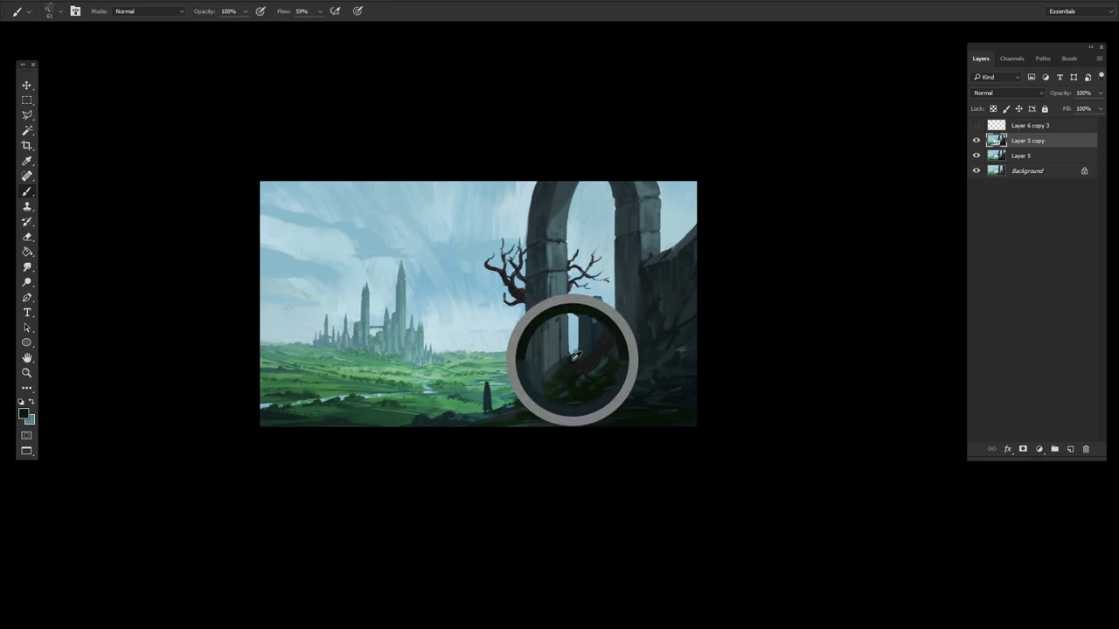
{"action": "left_click", "coordinate": [487, 449], "text": "ctrl"}
{"action": "scroll", "coordinate": [472, 466], "scroll_direction": "up", "scroll_amount": 1}
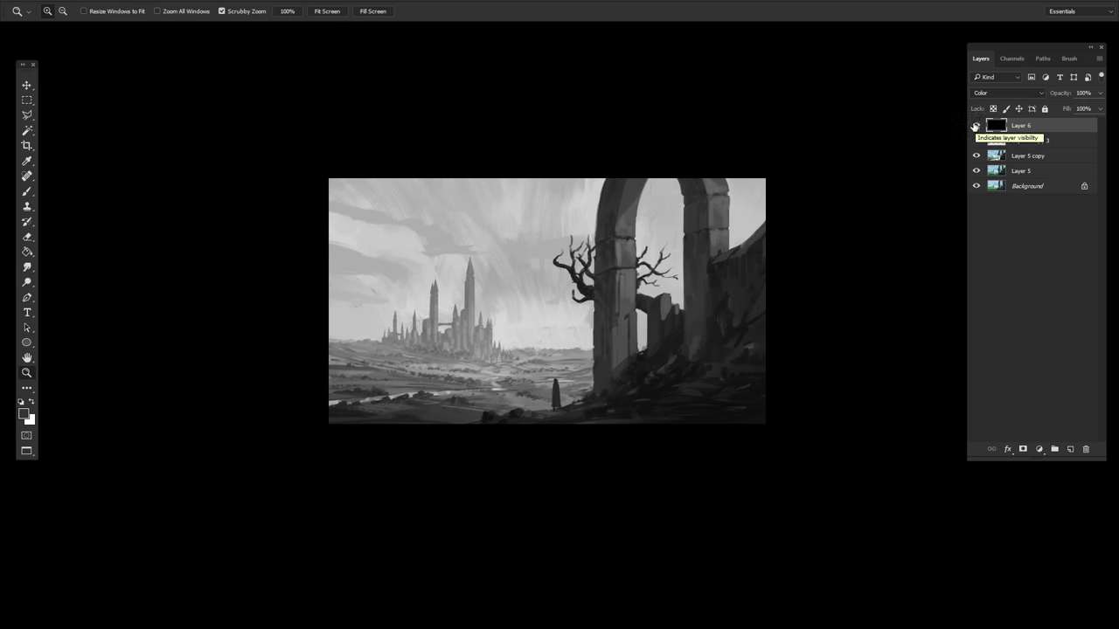
Step: Hide Layer 6 to restore full colour, set brush flow to full, and sample teal and blue river colours
{"action": "left_click", "coordinate": [976, 126]}
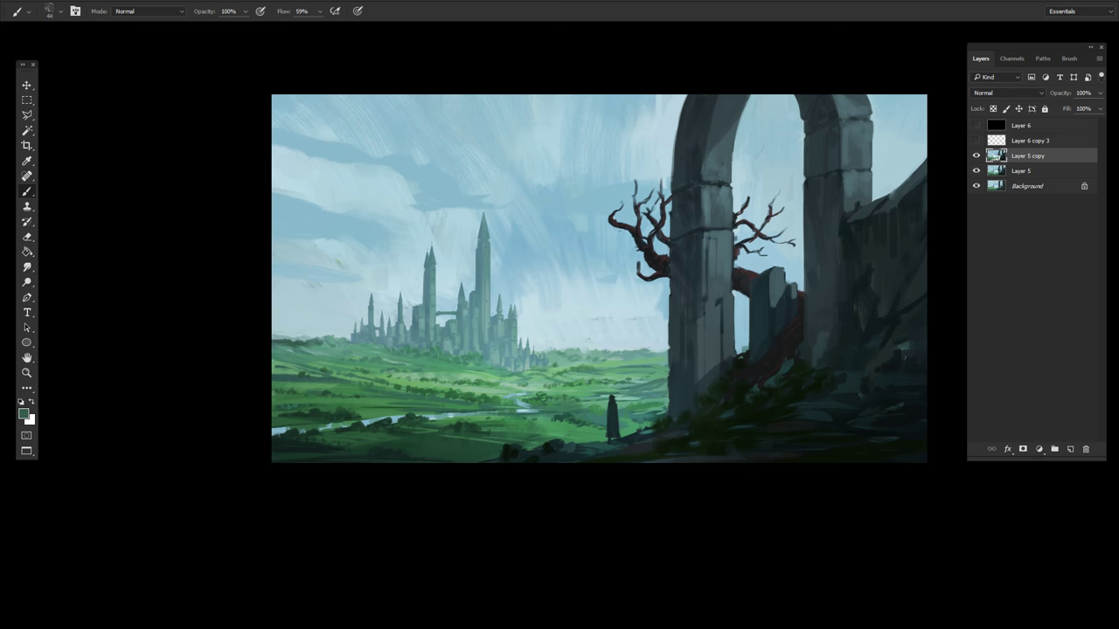
{"action": "key", "text": "shift+0"}
{"action": "left_click", "coordinate": [660, 353], "text": "alt"}
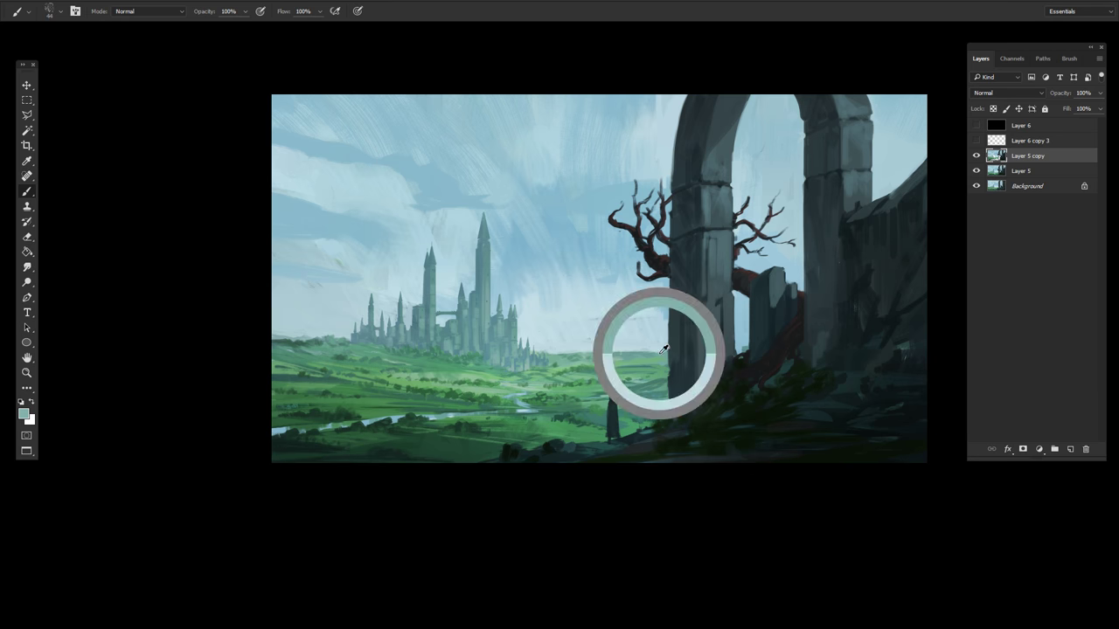
{"action": "left_click", "coordinate": [605, 341], "text": "alt"}
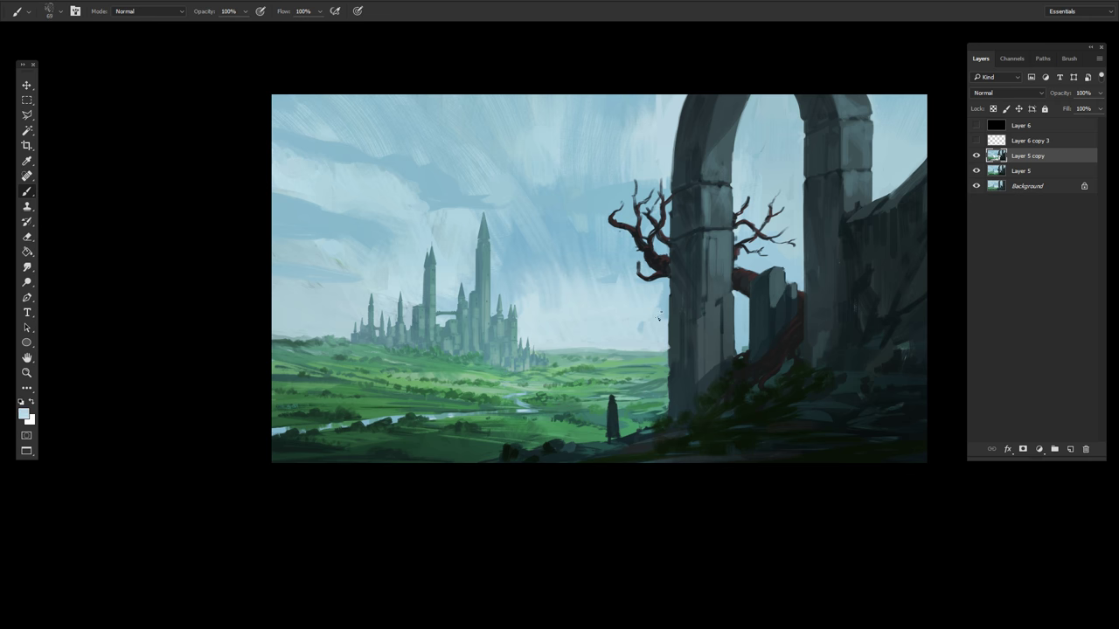
{"action": "left_click", "coordinate": [647, 325], "text": "alt"}
Step: Pan over the lower-left fields, sample a brighter field green, and zoom the view
{"action": "left_click_drag", "start_coordinate": [607, 267], "coordinate": [552, 280]}
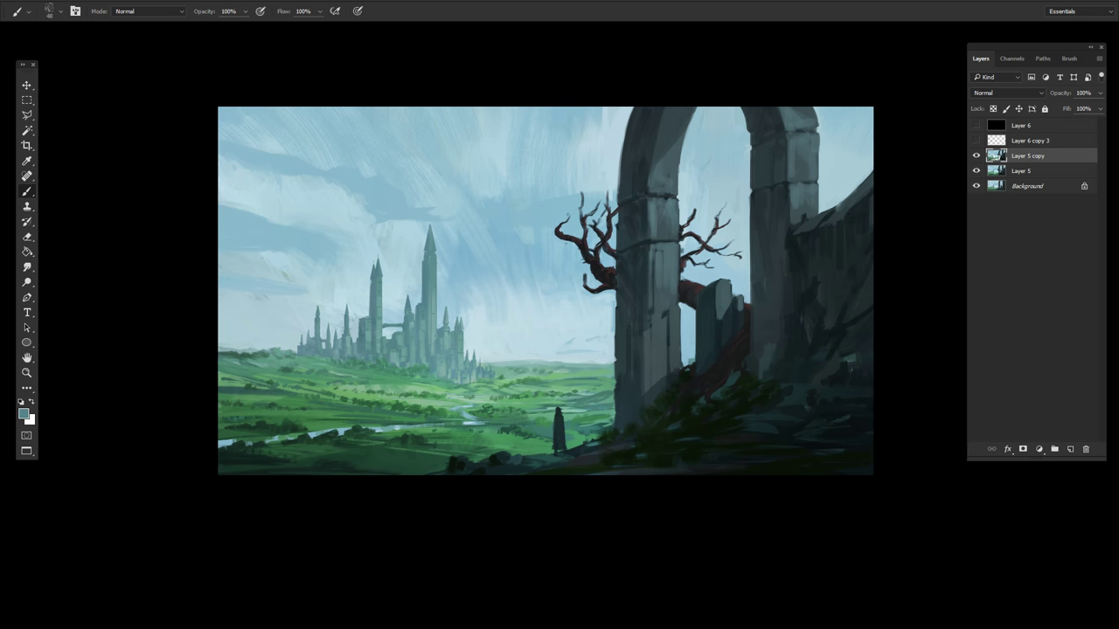
{"action": "scroll", "coordinate": [411, 428], "scroll_direction": "down", "scroll_amount": 2}
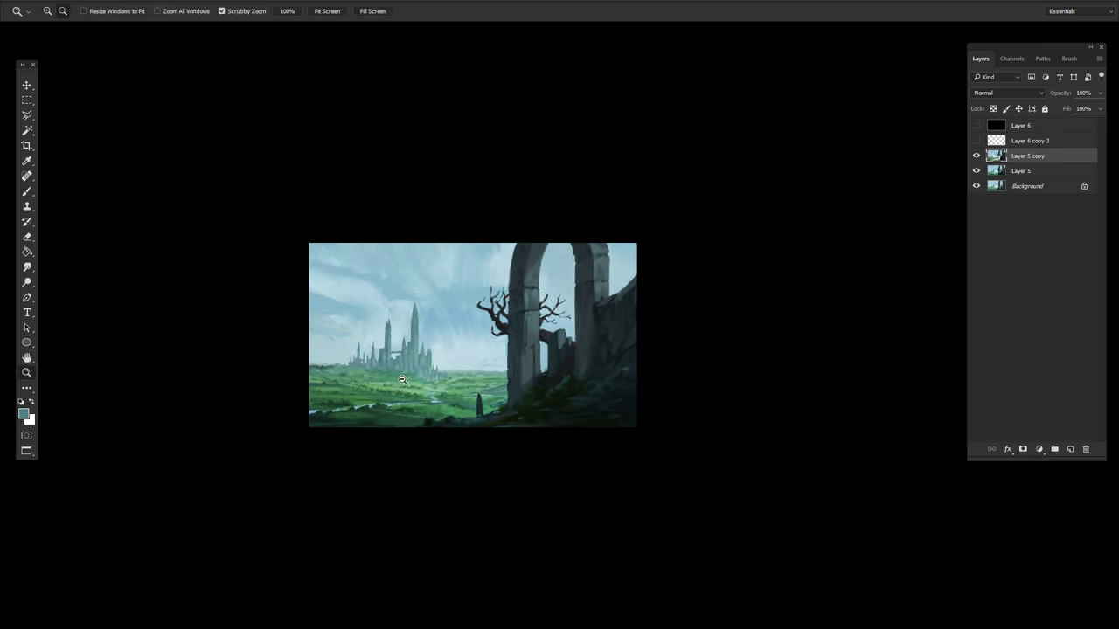
{"action": "scroll", "coordinate": [367, 411], "scroll_direction": "up", "scroll_amount": 2}
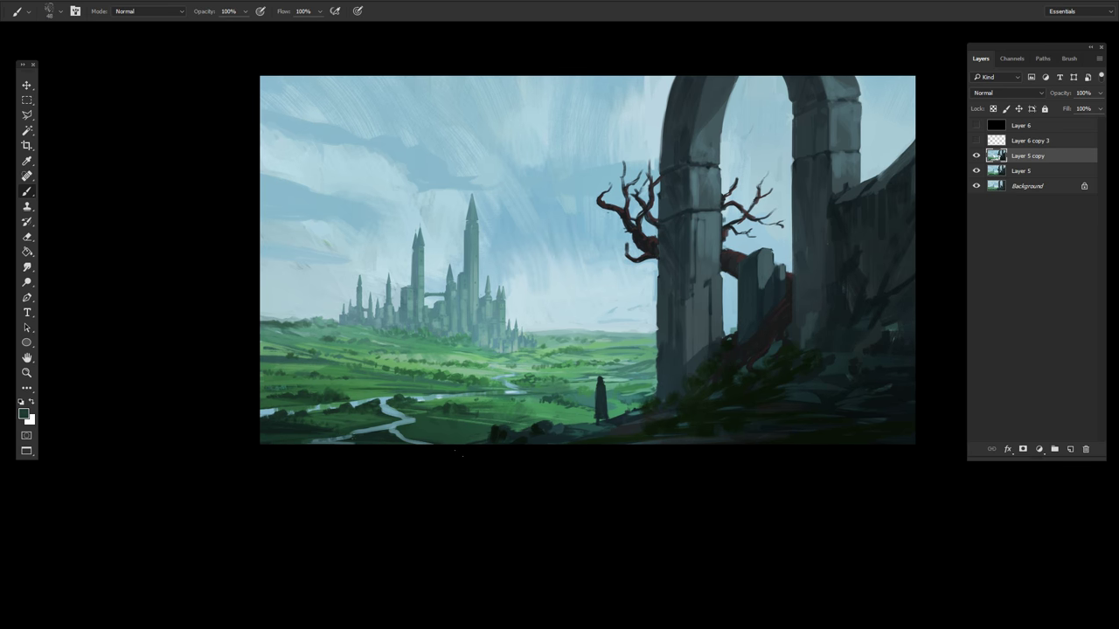
{"action": "left_click", "coordinate": [408, 406], "text": "alt"}
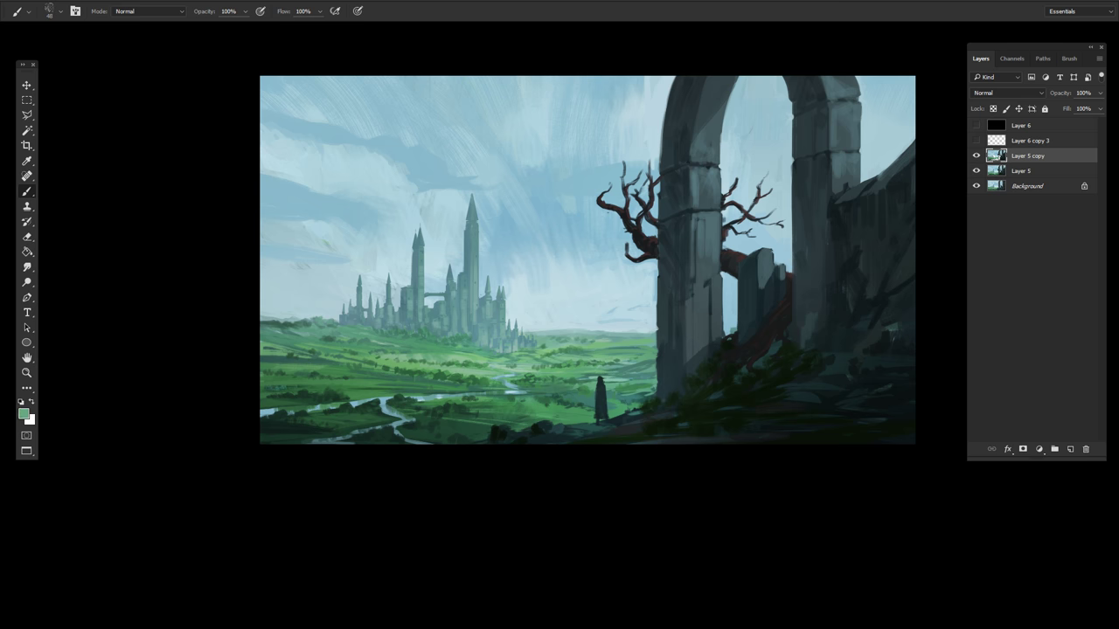
{"action": "key", "text": "z"}
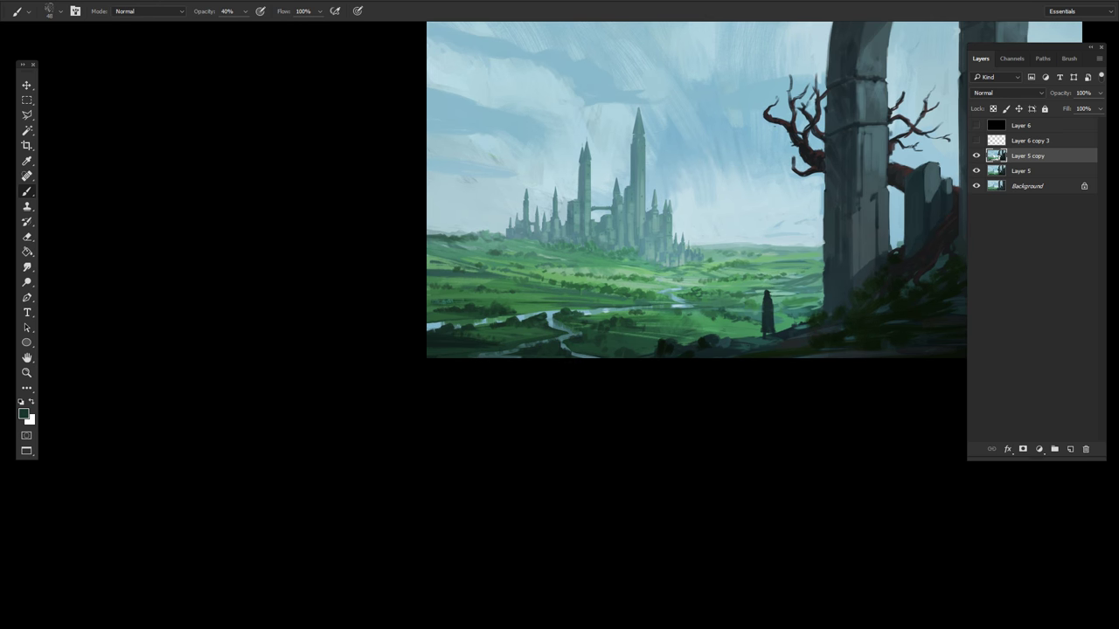
{"action": "scroll", "coordinate": [528, 384], "scroll_direction": "down", "scroll_amount": 1}
Step: Stamp all visible layers into a new Layer 7 and load a full-opacity brush preset with field green
{"action": "key", "text": "b"}
{"action": "key", "text": "h"}
{"action": "key", "text": "ctrl+shift+alt+e"}
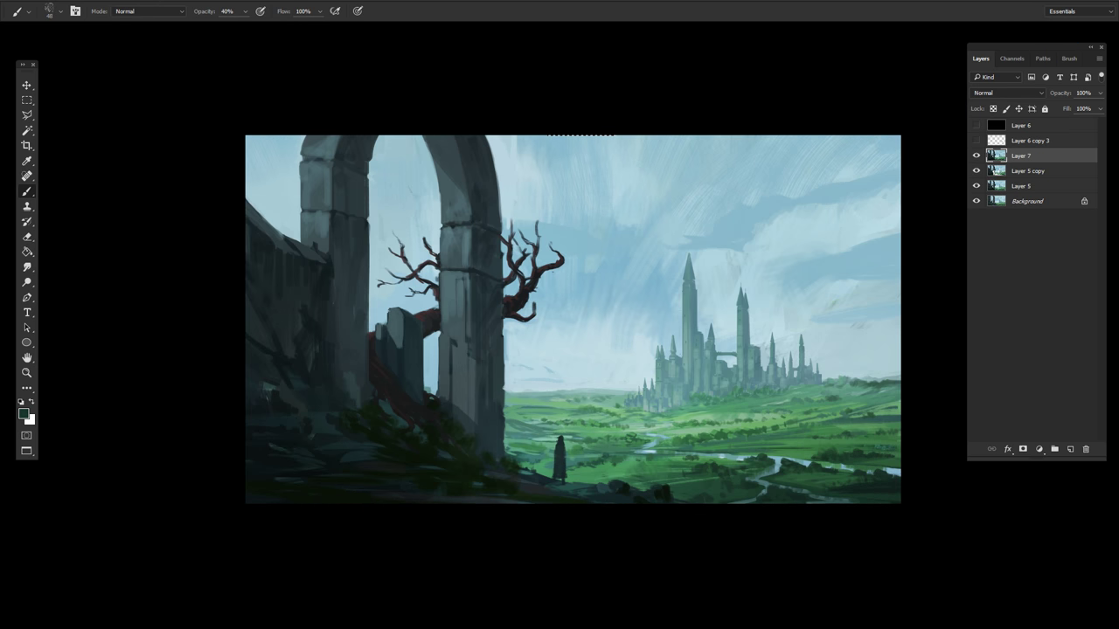
{"action": "right_click", "coordinate": [639, 371]}
{"action": "double_click", "coordinate": [736, 524]}
{"action": "key", "text": "0"}
{"action": "left_click", "coordinate": [626, 472], "text": "alt"}
Step: Check the brush size and foreground colour, then reframe the view centred on the painting
{"action": "right_click", "coordinate": [598, 495]}
{"action": "key", "text": "Escape"}
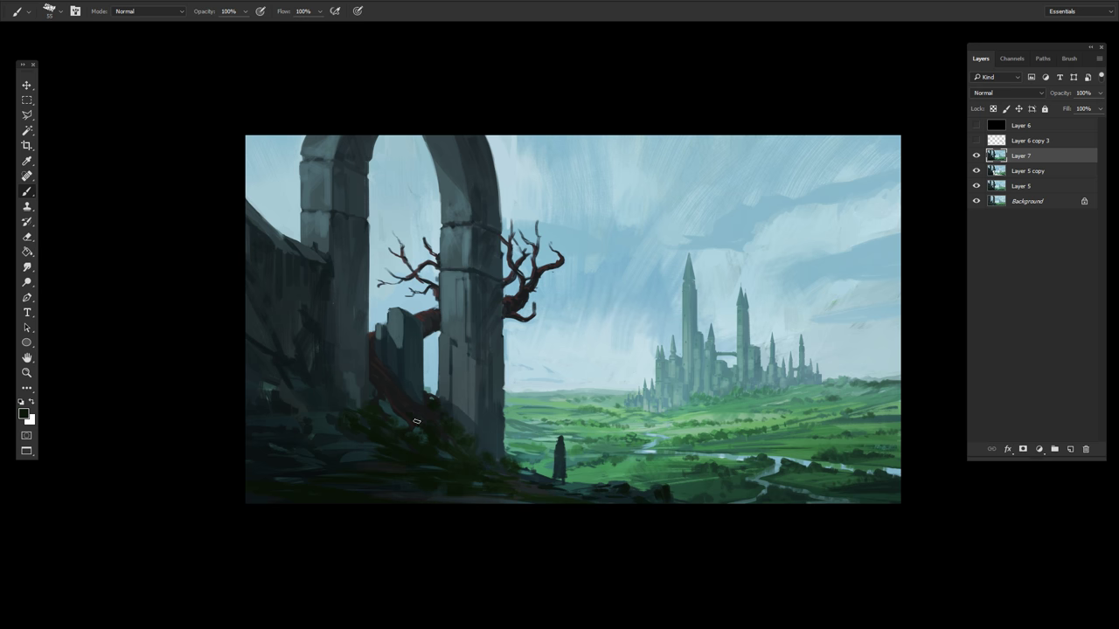
{"action": "right_click", "coordinate": [428, 427]}
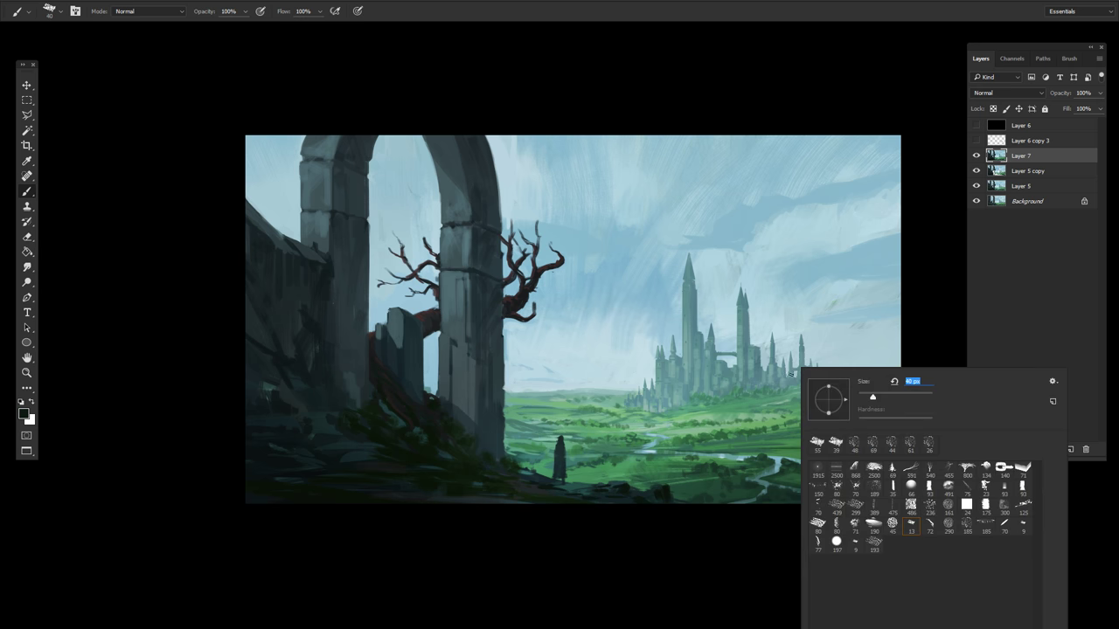
{"action": "key", "text": "Escape"}
{"action": "left_click", "coordinate": [24, 413]}
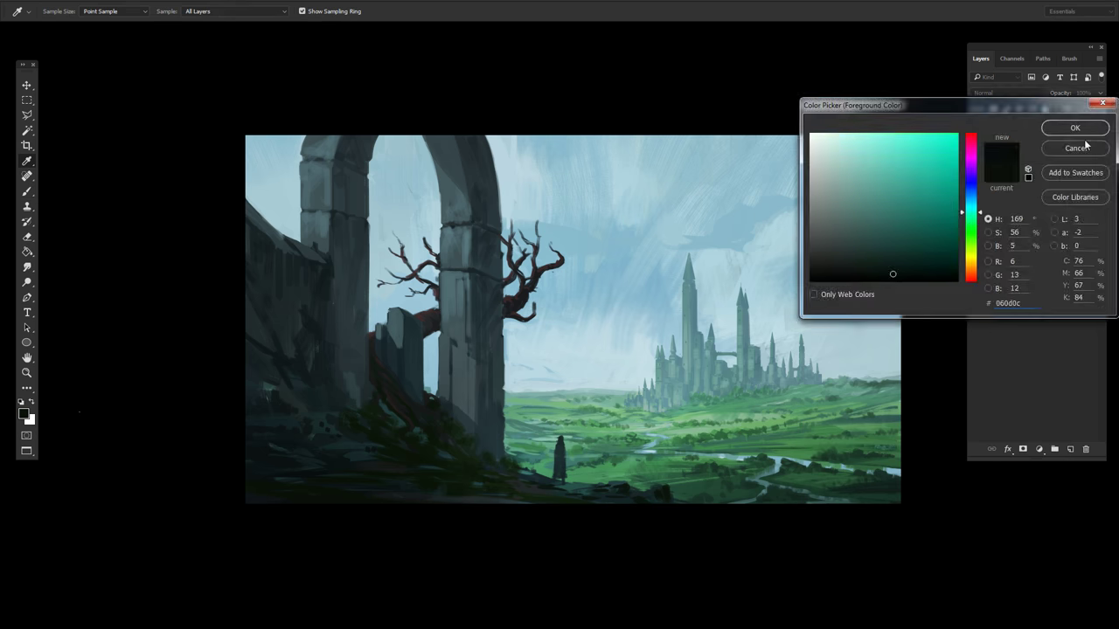
{"action": "left_click", "coordinate": [1078, 145]}
{"action": "left_click_drag", "start_coordinate": [393, 485], "coordinate": [239, 537]}
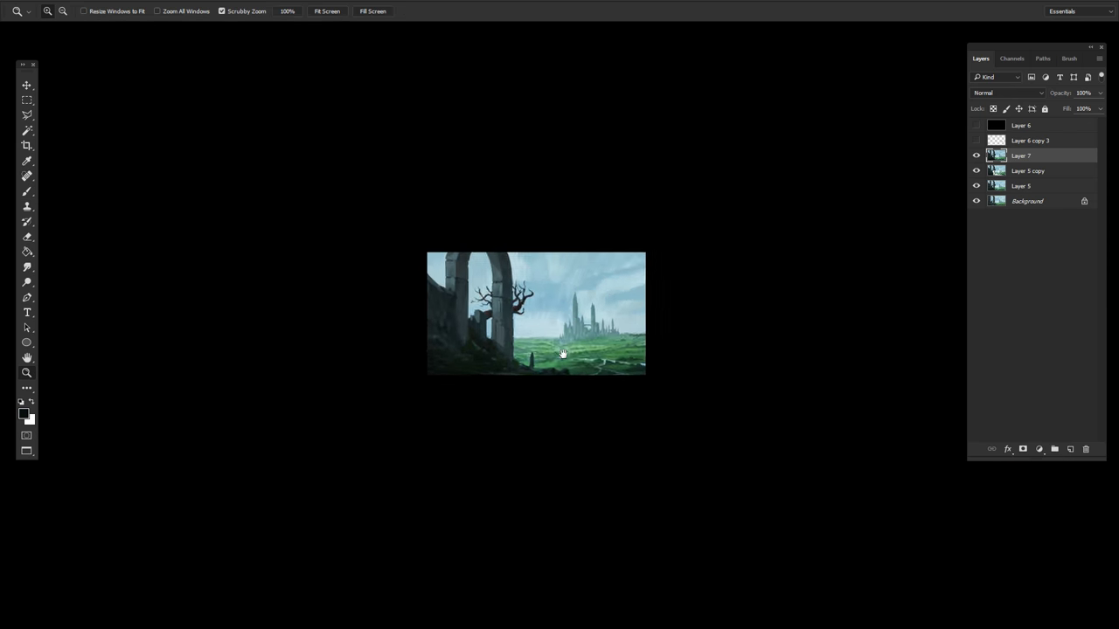
{"action": "left_click_drag", "start_coordinate": [489, 288], "coordinate": [567, 391]}
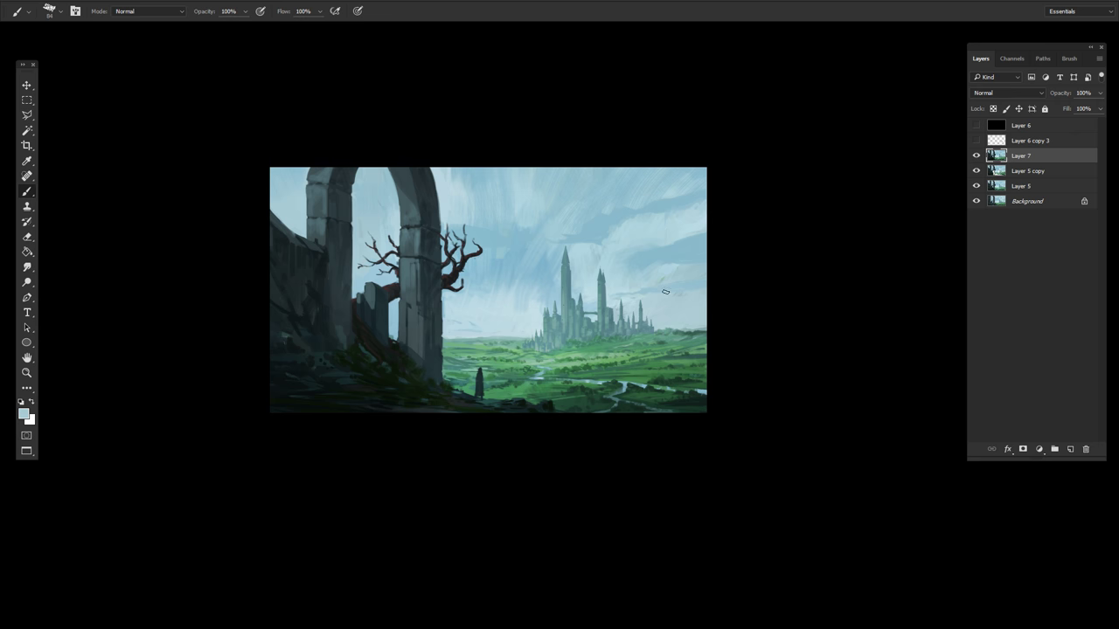
Step: Paint faint light sky strokes, enlarge the brush to about 183, and zoom in on the castle
{"action": "left_click_drag", "start_coordinate": [661, 253], "coordinate": [616, 257]}
{"action": "key", "text": "bracketright"}
{"action": "key", "text": "bracketright"}
{"action": "key", "text": "bracketright"}
{"action": "key", "text": "z"}
{"action": "key", "text": "ctrl+plus"}
{"action": "left_click", "coordinate": [976, 125]}
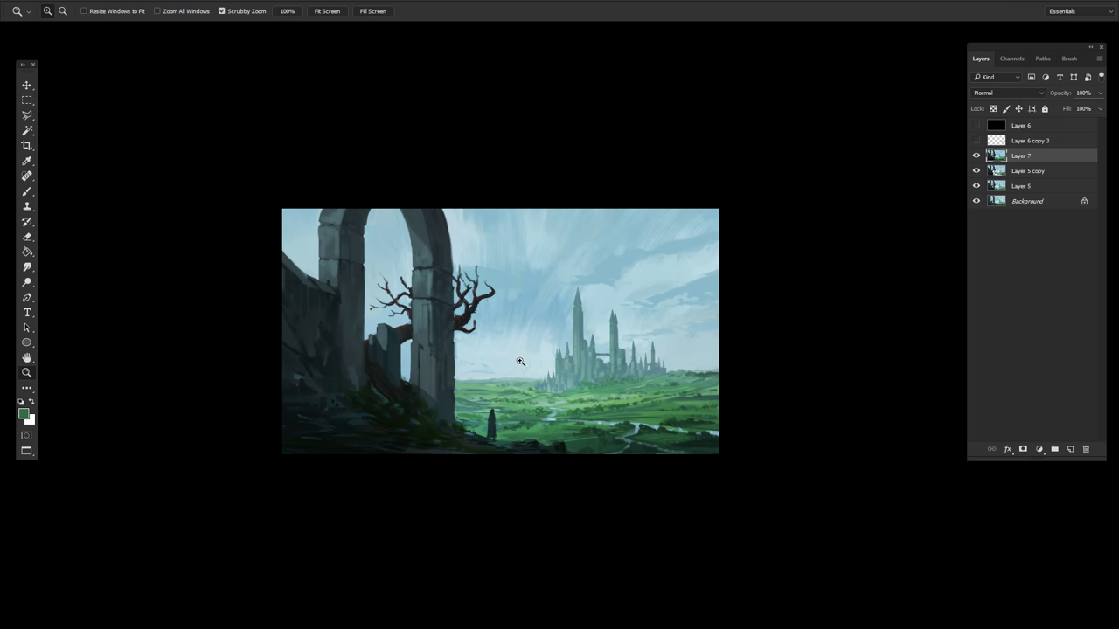
{"action": "left_click", "coordinate": [520, 361]}
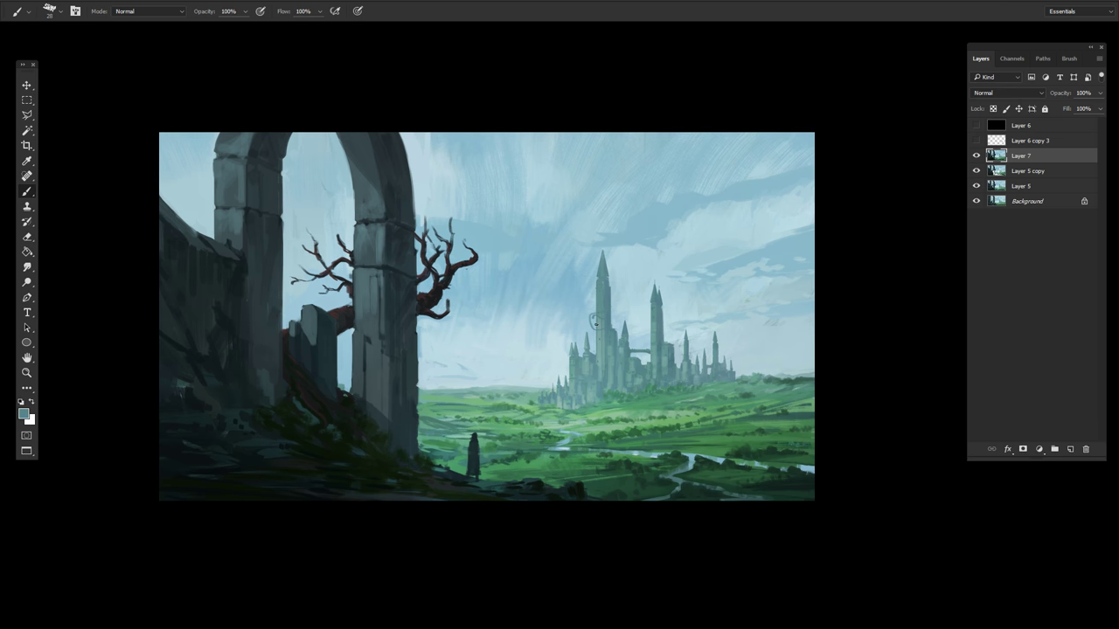
{"action": "left_click_drag", "start_coordinate": [623, 288], "coordinate": [611, 262]}
{"action": "key", "text": "ctrl+alt+z"}
Step: Add empty Layer 8 above Layer 7 and sample the tree's colour for branch touch-ups
{"action": "left_click", "coordinate": [1070, 448]}
{"action": "key", "text": "d"}
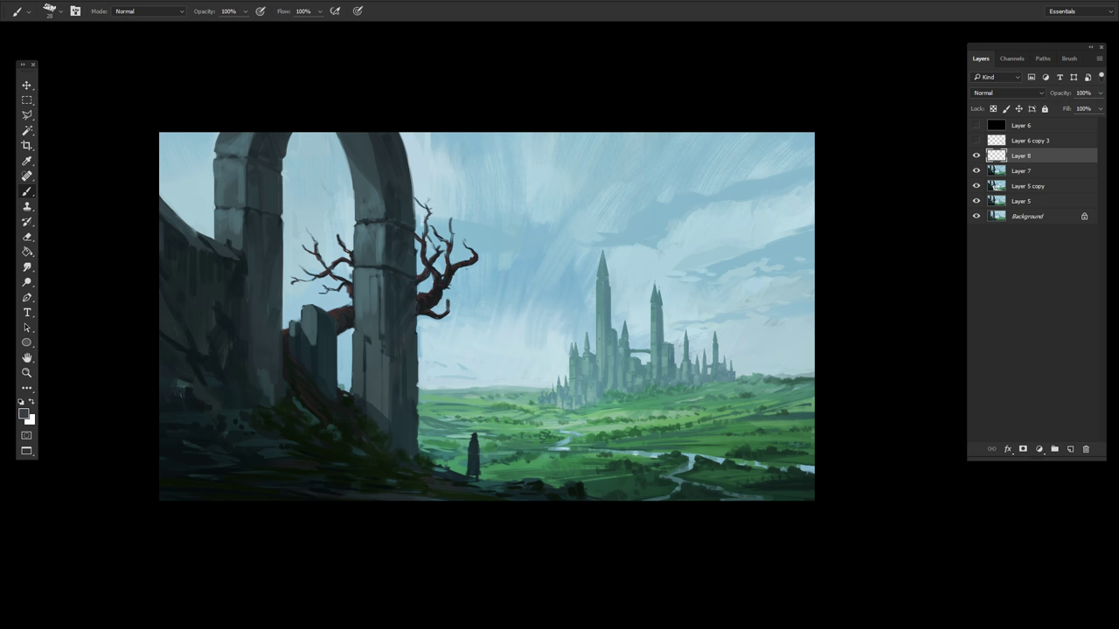
{"action": "left_click", "coordinate": [341, 242], "text": "alt"}
{"action": "left_click_drag", "start_coordinate": [490, 315], "coordinate": [439, 313]}
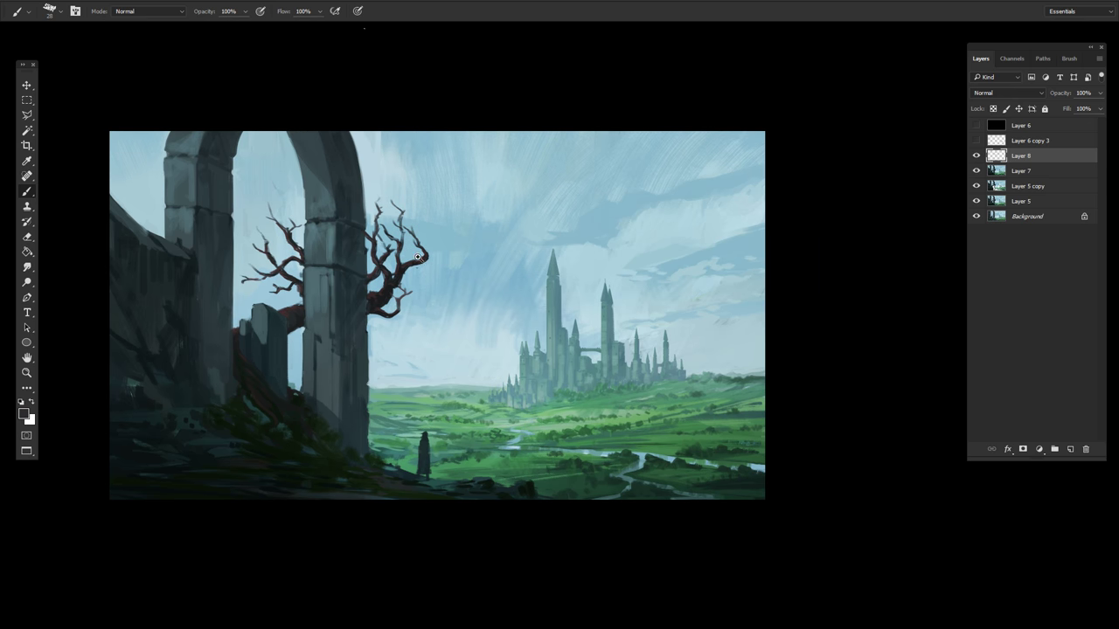
{"action": "left_click_drag", "start_coordinate": [418, 257], "coordinate": [232, 158]}
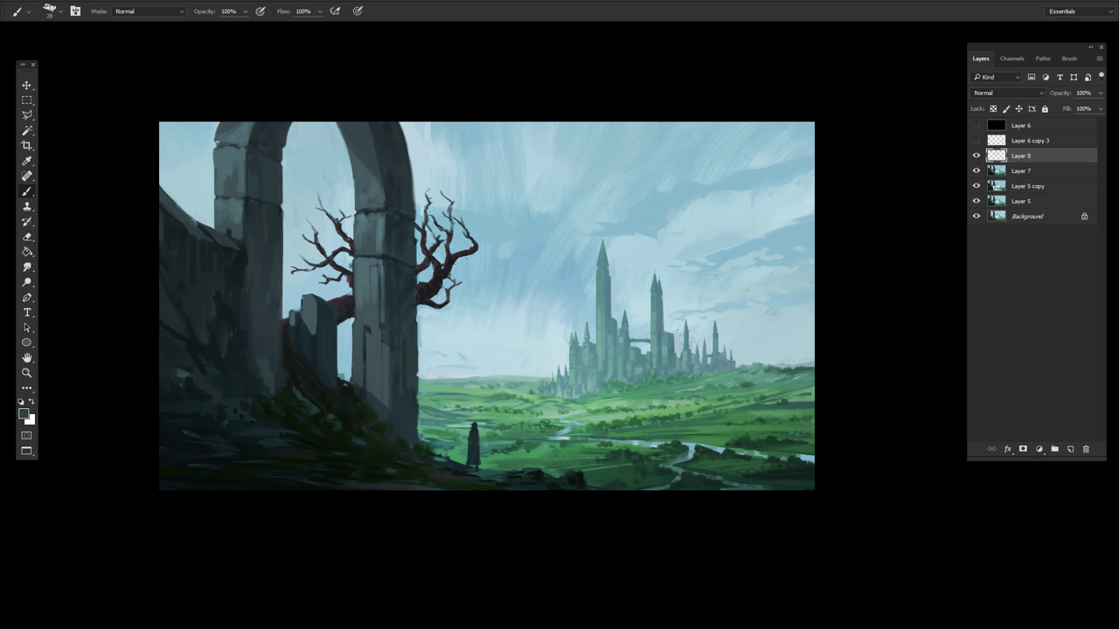
{"action": "left_click_drag", "start_coordinate": [651, 269], "coordinate": [571, 255]}
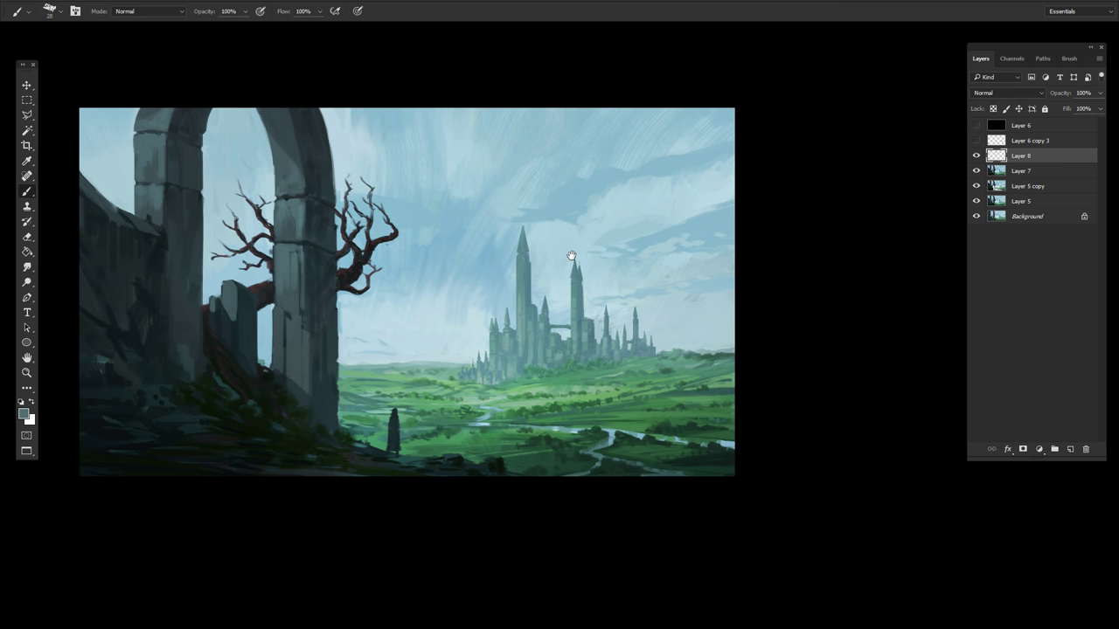
Step: Check values in Layer 6's grayscale view and choose a 66 px brush
{"action": "left_click", "coordinate": [976, 128]}
{"action": "right_click", "coordinate": [330, 345]}
{"action": "double_click", "coordinate": [376, 419]}
{"action": "left_click", "coordinate": [976, 125]}
{"action": "right_click", "coordinate": [565, 310]}
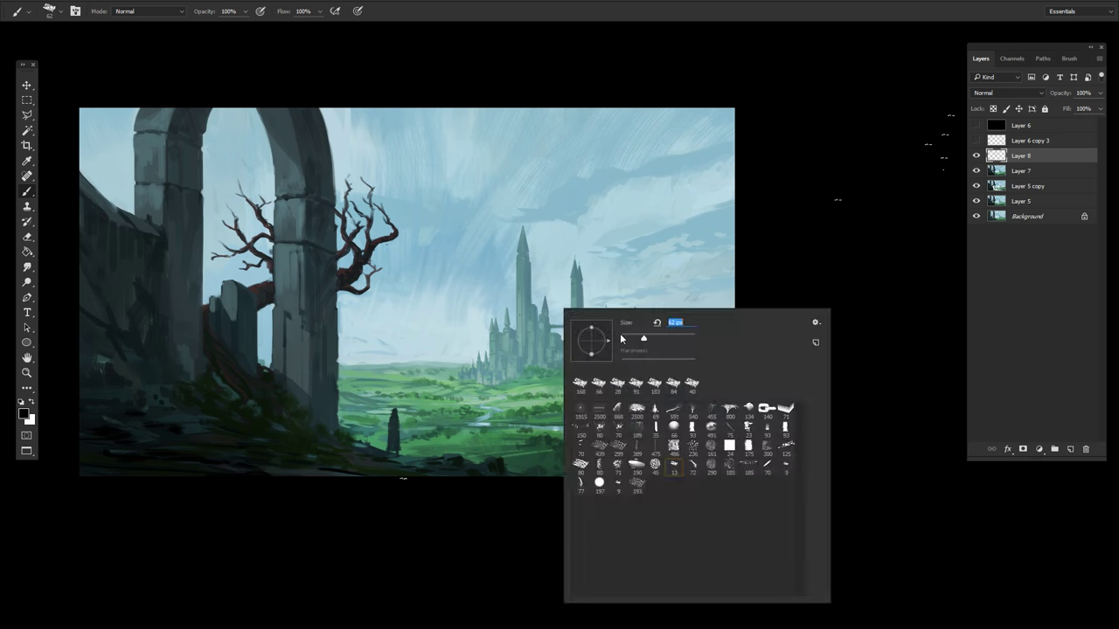
{"action": "key", "text": "Escape"}
{"action": "key", "text": "e"}
{"action": "key", "text": "b"}
Step: Resize the brush, trying a 236 px preset before settling at about 130
{"action": "right_click", "coordinate": [465, 325]}
{"action": "key", "text": "Escape"}
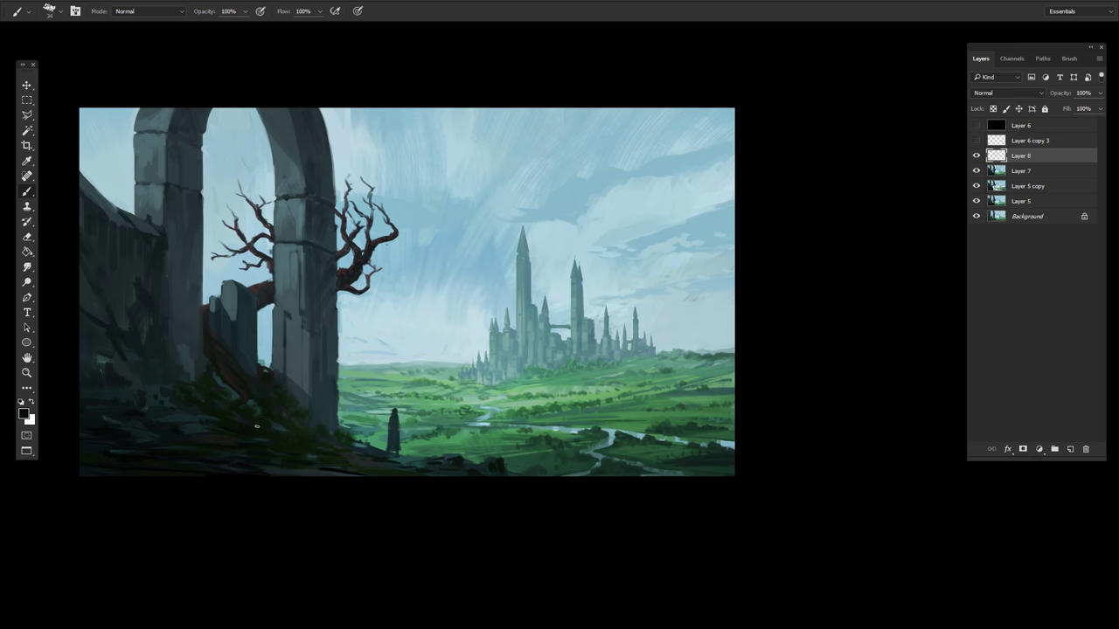
{"action": "right_click", "coordinate": [396, 345]}
{"action": "double_click", "coordinate": [554, 405]}
{"action": "right_click", "coordinate": [316, 428]}
{"action": "key", "text": "Escape"}
Step: Zoom out, pan the painting back into view, and zoom in around the castle
{"action": "key", "text": "z"}
{"action": "left_click", "coordinate": [494, 398], "text": "alt"}
{"action": "key", "text": "b"}
{"action": "right_click", "coordinate": [590, 345]}
{"action": "key", "text": "Escape"}
{"action": "left_click_drag", "start_coordinate": [684, 303], "coordinate": [729, 311]}
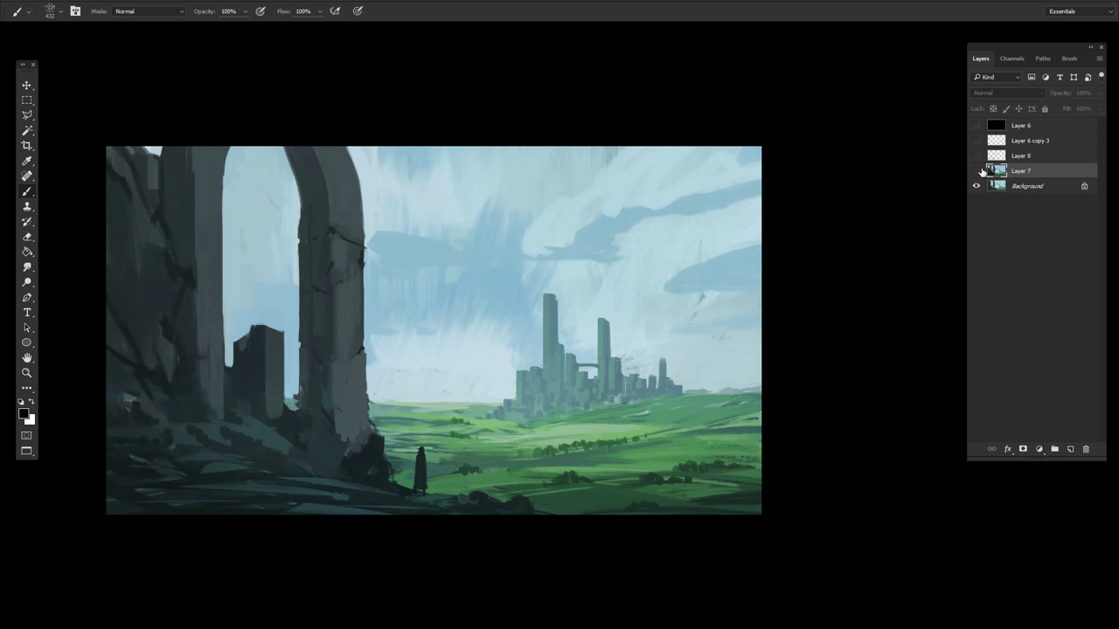
{"action": "left_click", "coordinate": [569, 357]}
{"action": "key", "text": "b"}
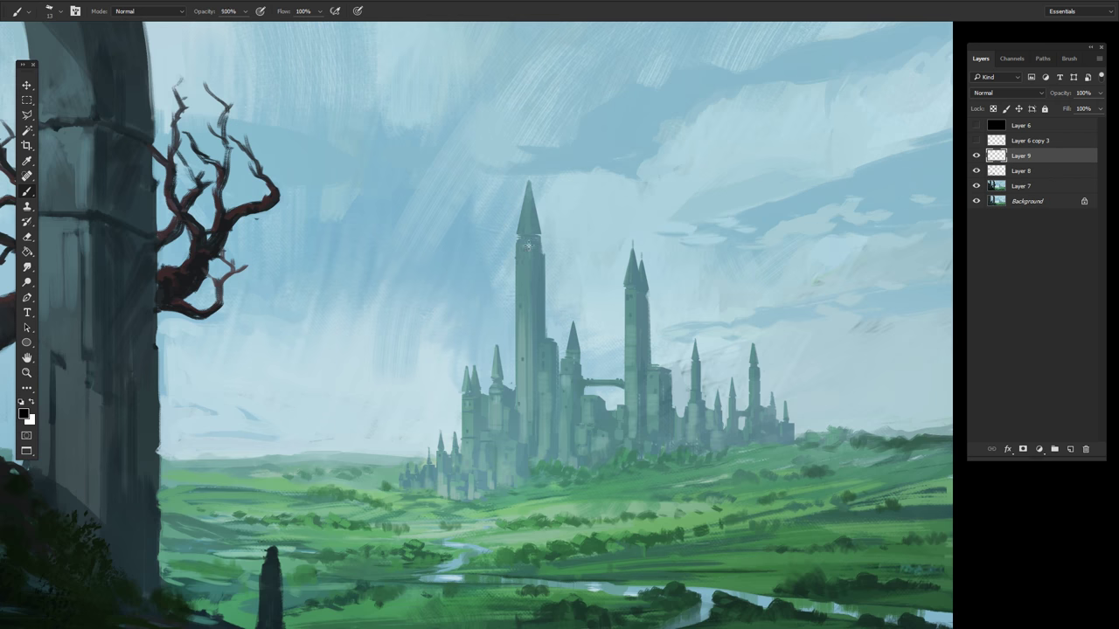
Step: Sample light sky blue and castle teal, then paint the tallest spire taller
{"action": "right_click", "coordinate": [528, 207]}
{"action": "scroll", "coordinate": [529, 206], "scroll_direction": "up", "scroll_amount": 2}
{"action": "key", "text": "Escape"}
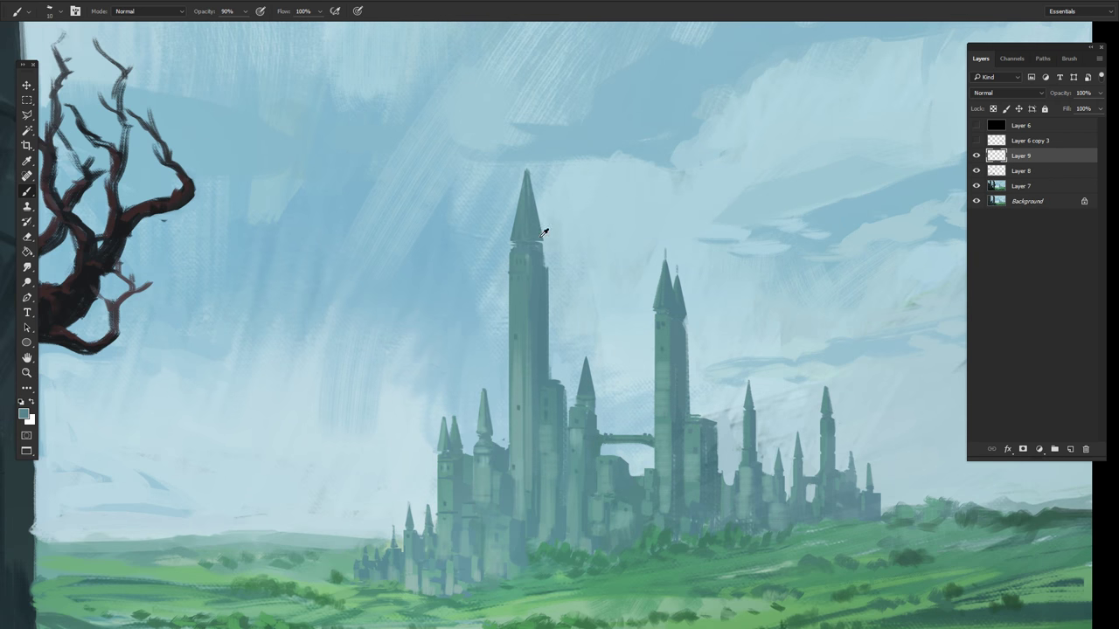
{"action": "left_click", "coordinate": [543, 232], "text": "alt"}
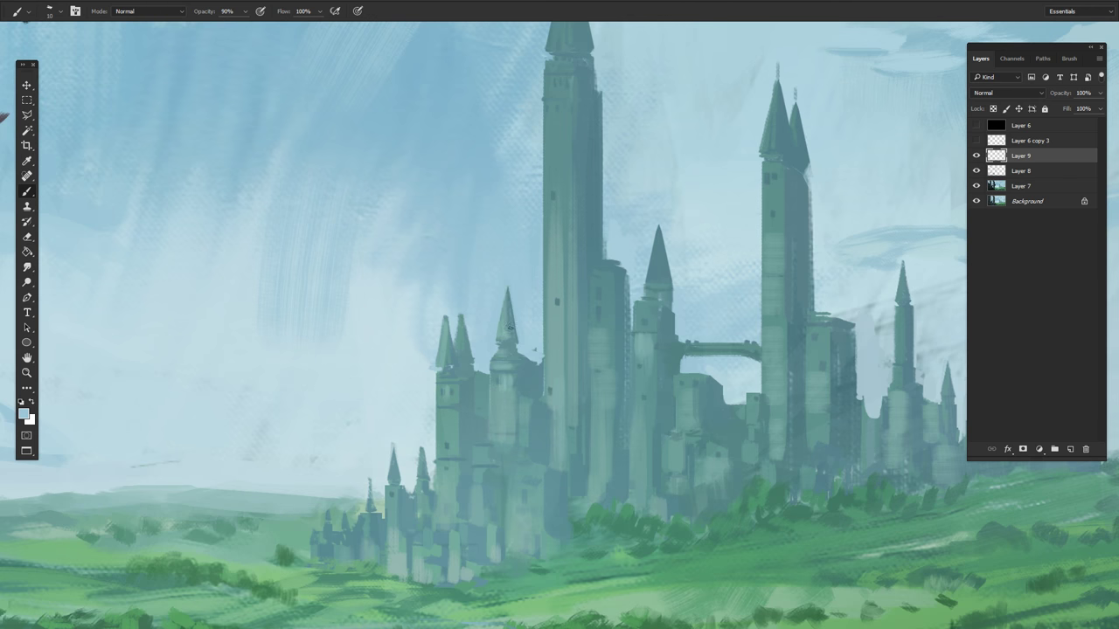
{"action": "left_click", "coordinate": [509, 327], "text": "alt"}
{"action": "left_click_drag", "start_coordinate": [505, 280], "coordinate": [509, 317]}
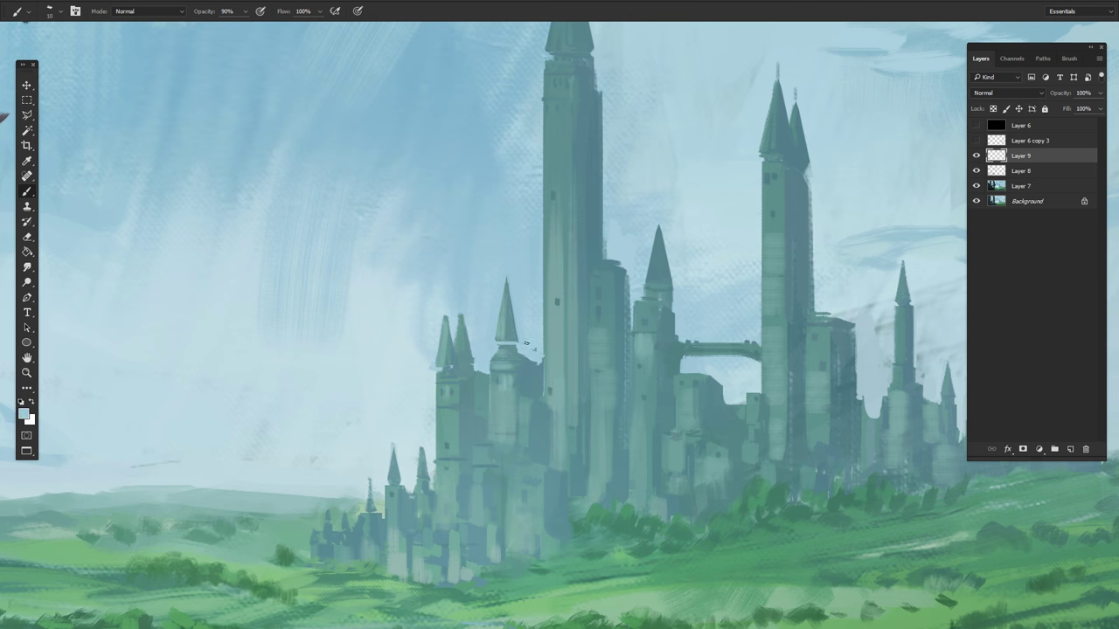
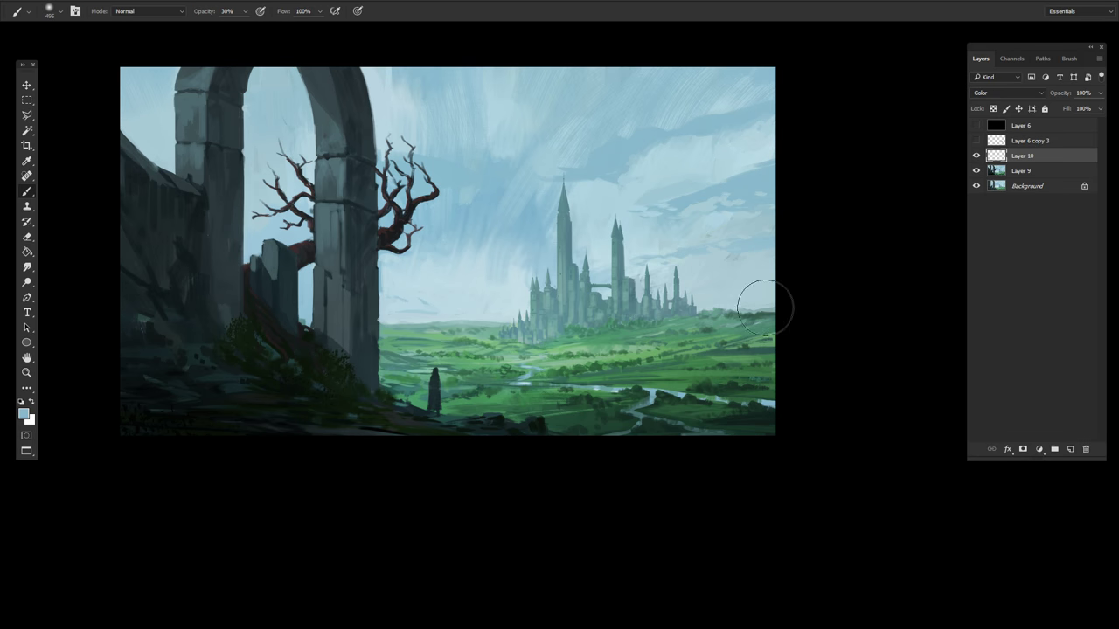
Step: Warm the highlights with Color Balance Cyan-Red +37 and paint pale pink strokes along the horizon
{"action": "key", "text": "ctrl+b"}
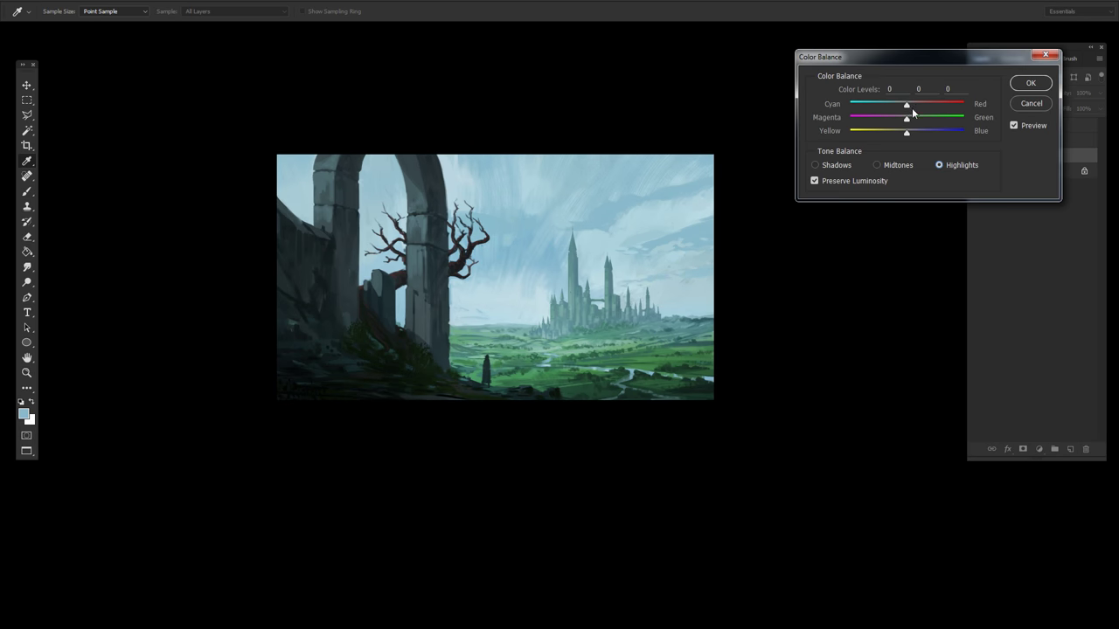
{"action": "mouse_move", "coordinate": [912, 108]}
{"action": "left_mouse_down"}
{"action": "mouse_move", "coordinate": [936, 109]}
{"action": "mouse_move", "coordinate": [916, 105]}
{"action": "mouse_move", "coordinate": [908, 131]}
{"action": "left_mouse_up"}
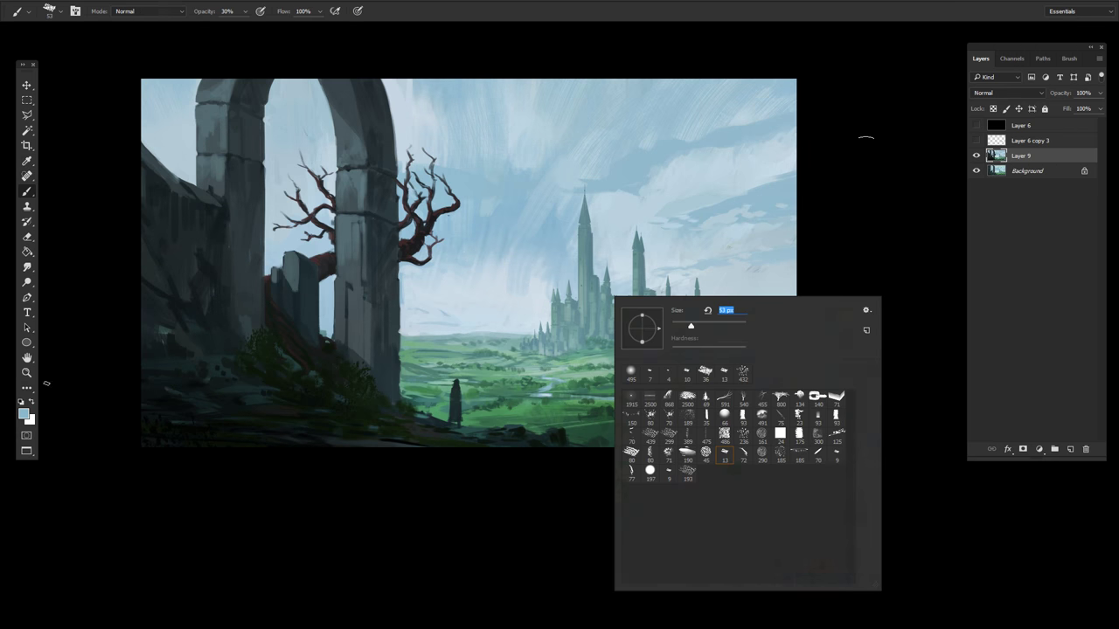
{"action": "key", "text": "Return"}
{"action": "key", "text": "b"}
{"action": "left_click_drag", "start_coordinate": [404, 333], "coordinate": [537, 326]}
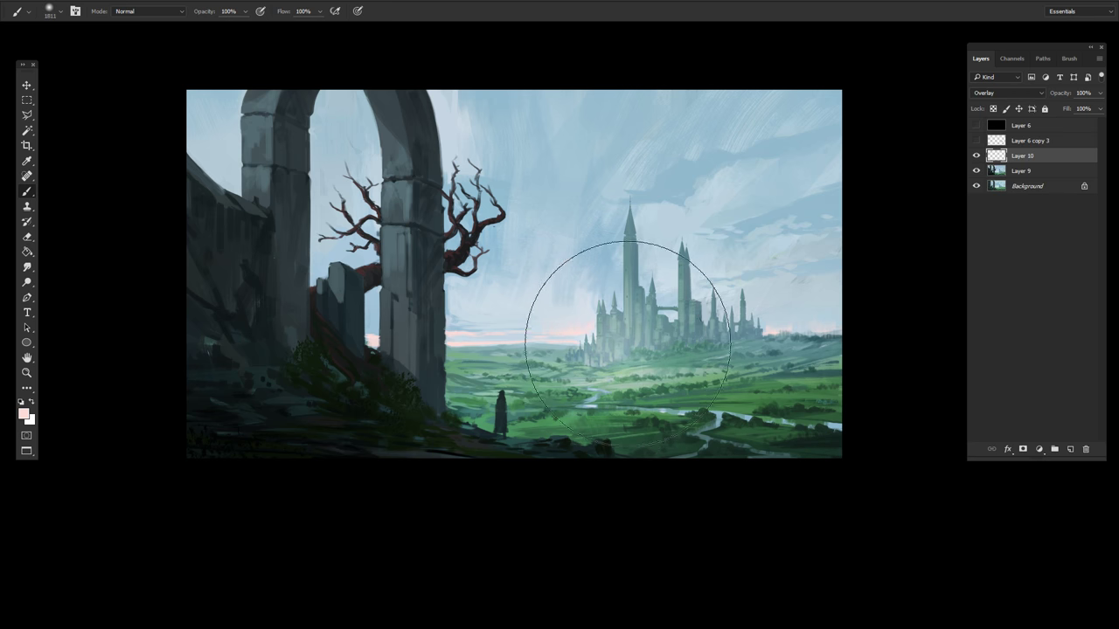
Step: Shrink the brush, sample lighter stone tones and paint a highlight down the arch pillar
{"action": "right_click", "coordinate": [761, 332]}
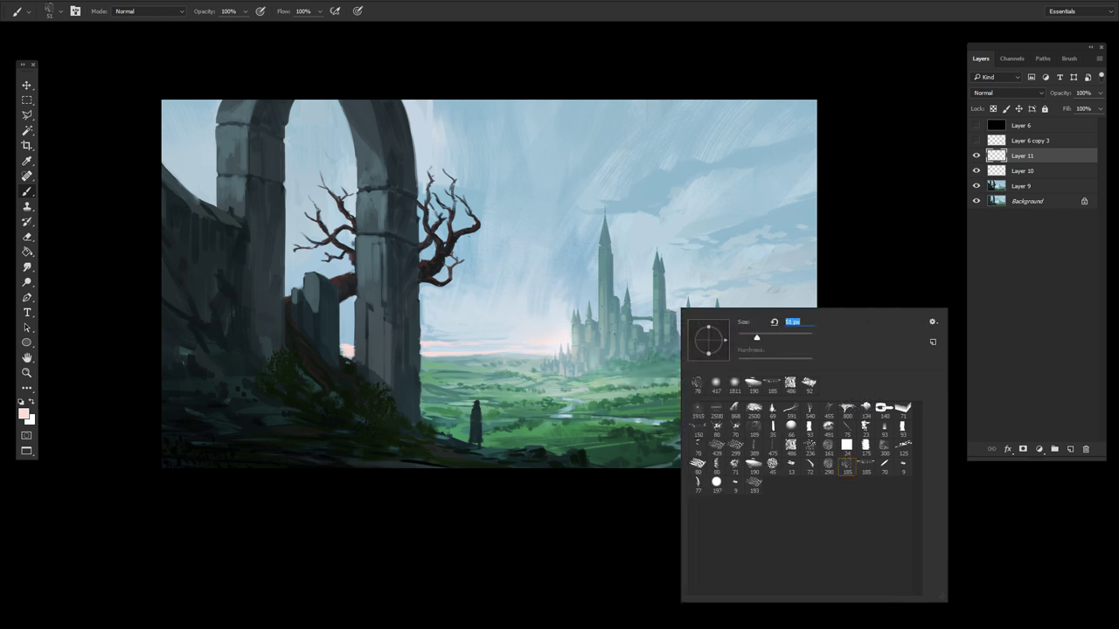
{"action": "left_click", "coordinate": [575, 331], "text": "alt"}
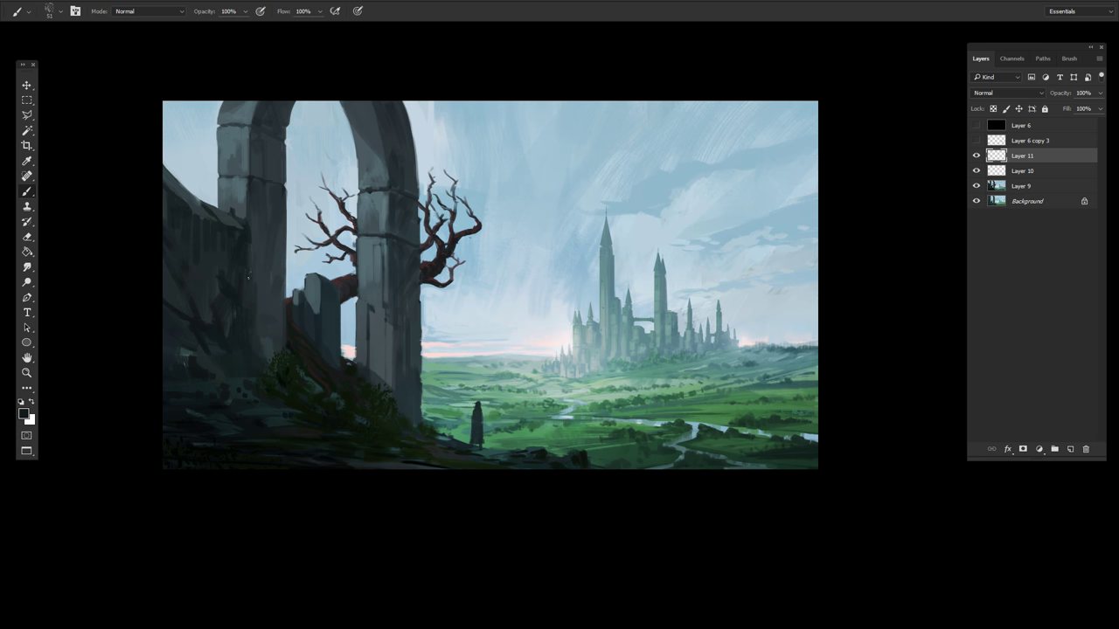
{"action": "left_click", "coordinate": [253, 286], "text": "alt"}
{"action": "left_click_drag", "start_coordinate": [251, 285], "coordinate": [250, 337]}
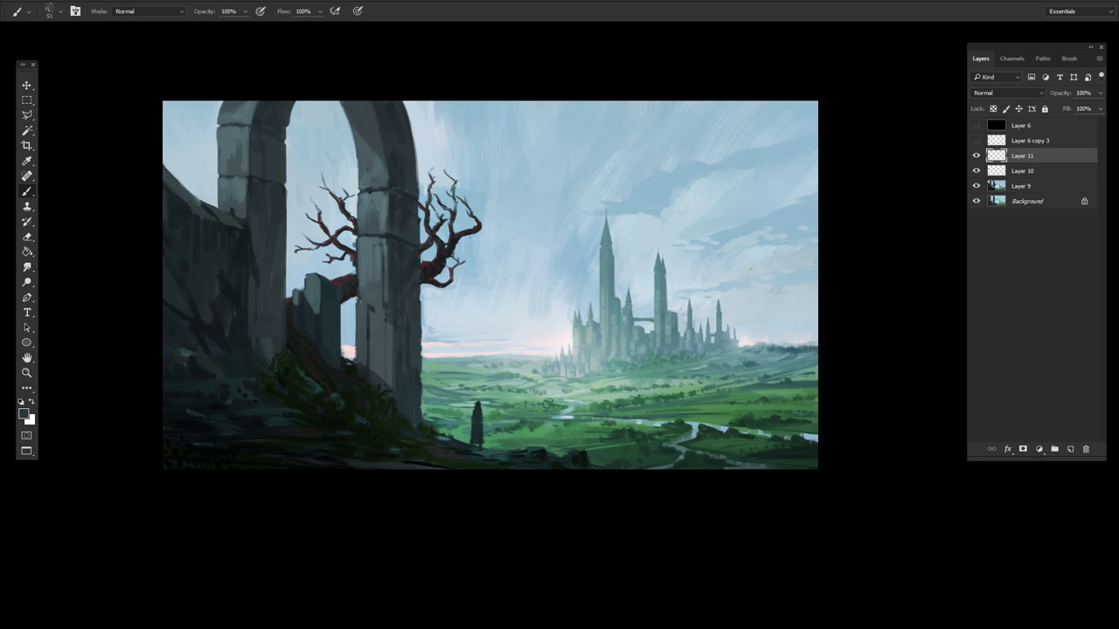
{"action": "left_click", "coordinate": [389, 233], "text": "alt"}
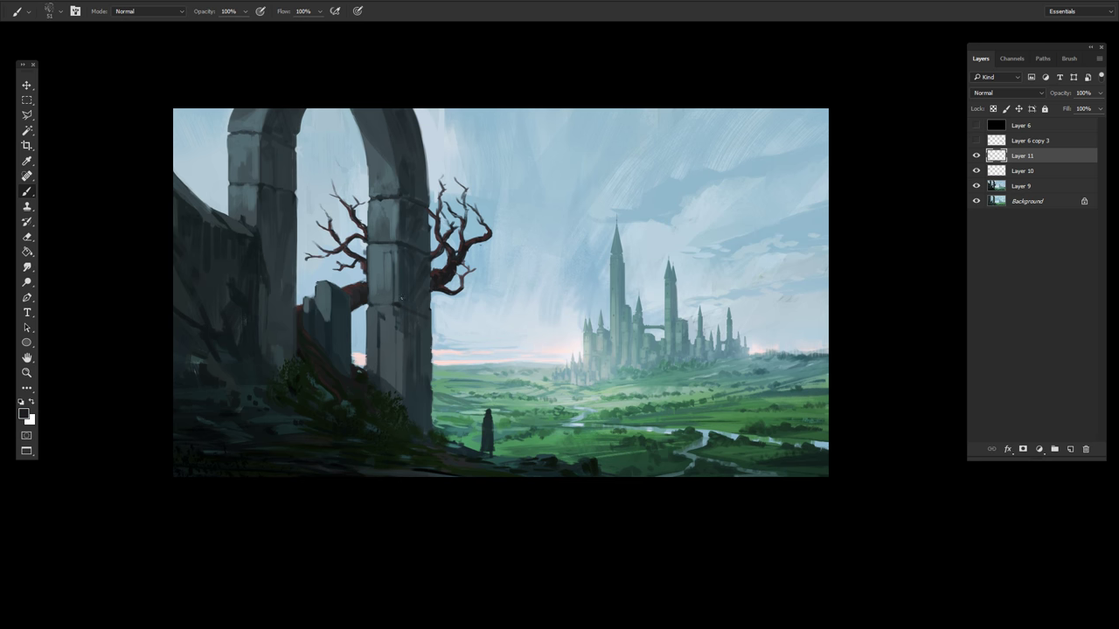
Step: Zoom in and out repeatedly to review the arch highlights against the whole painting
{"action": "key", "text": "z"}
{"action": "left_click", "coordinate": [516, 308], "text": "alt"}
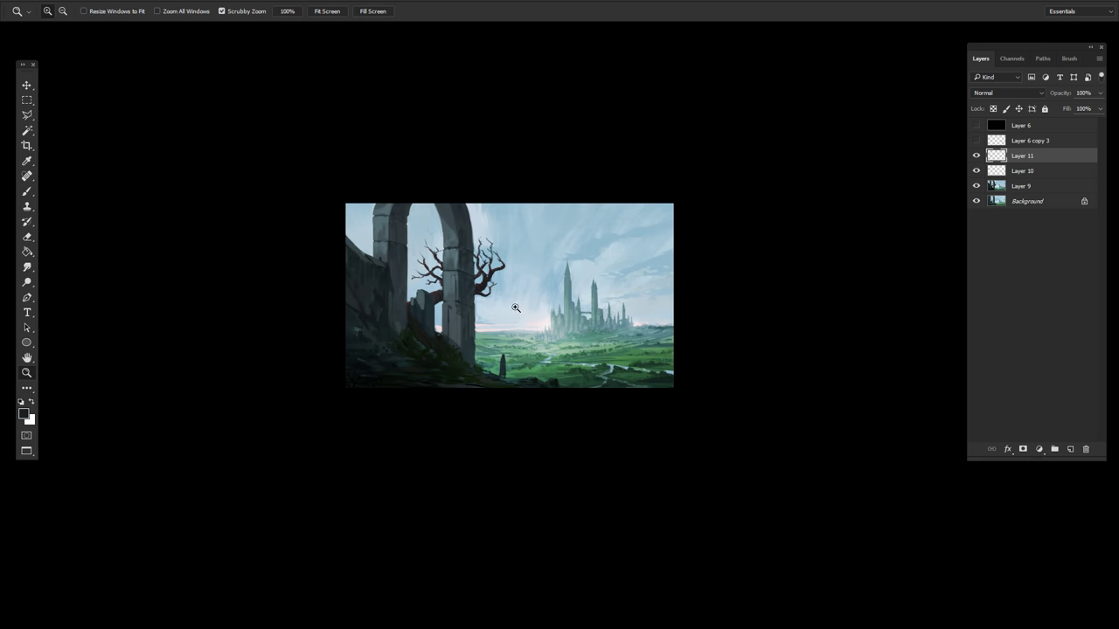
{"action": "left_click", "coordinate": [622, 323]}
{"action": "left_click", "coordinate": [552, 319]}
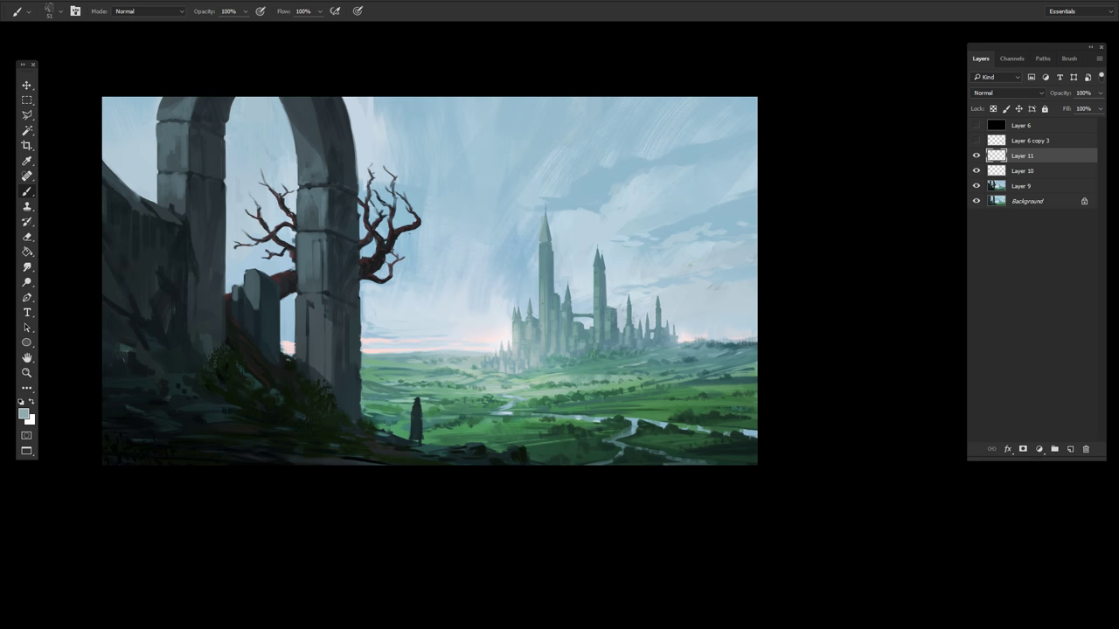
{"action": "scroll", "coordinate": [542, 226], "scroll_direction": "up", "scroll_amount": 2}
{"action": "right_click", "coordinate": [542, 226]}
{"action": "key", "text": "Escape"}
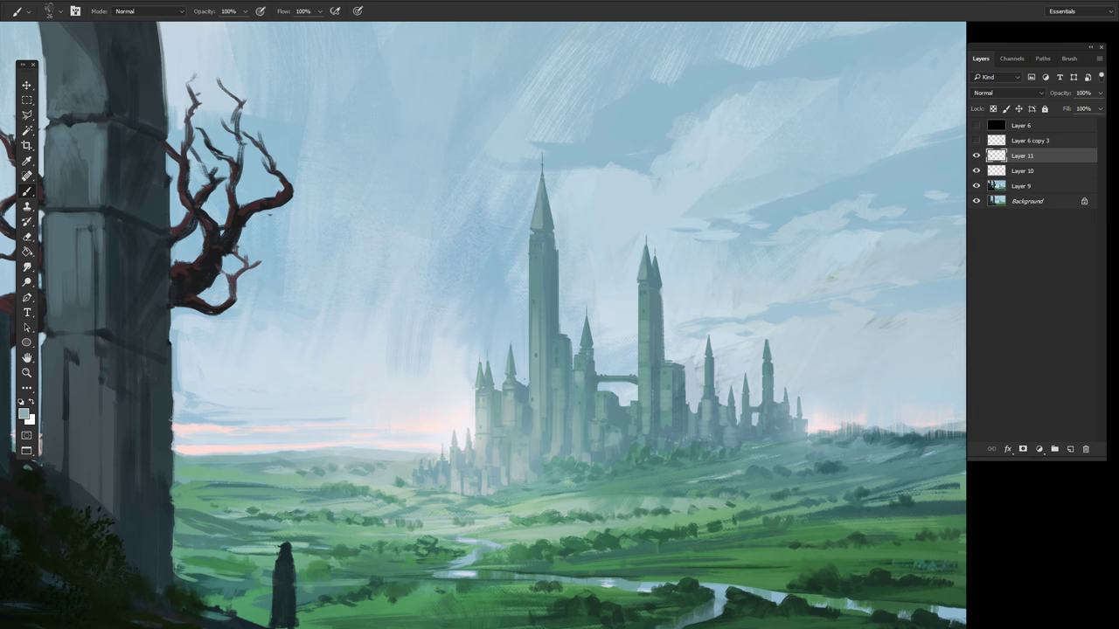
{"action": "key", "text": "z"}
{"action": "left_click", "coordinate": [535, 237], "text": "alt"}
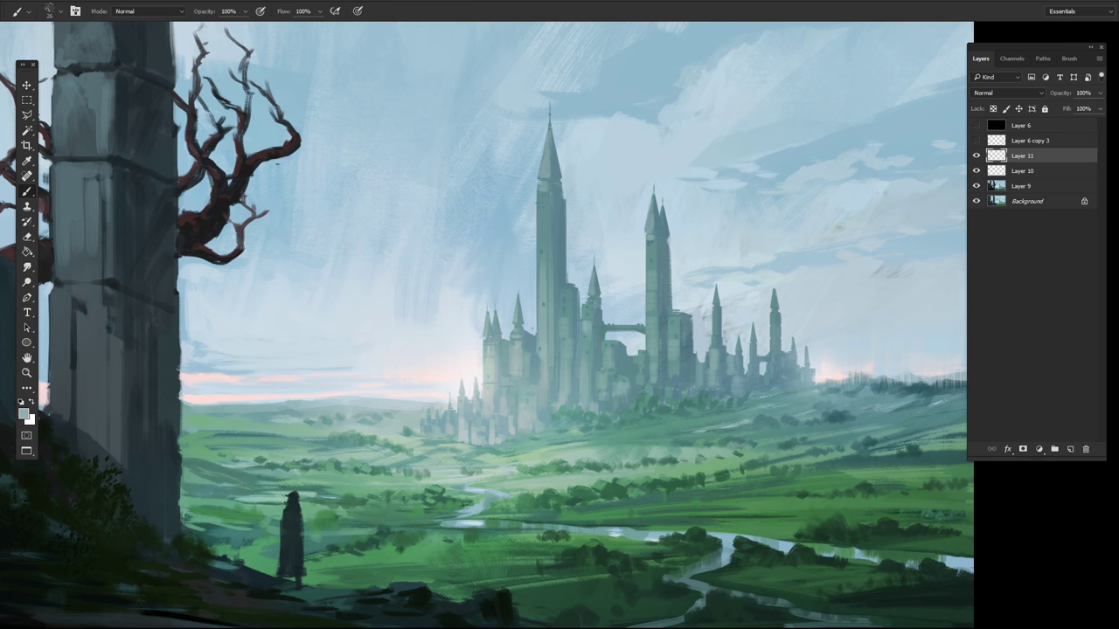
{"action": "left_click", "coordinate": [546, 227], "text": "alt"}
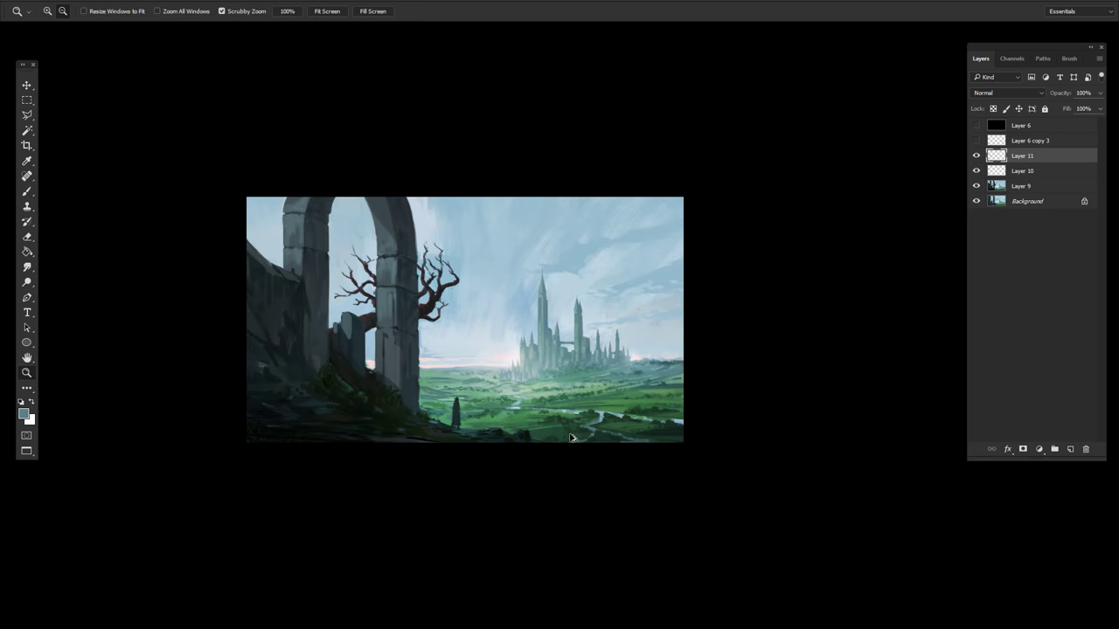
{"action": "left_click", "coordinate": [555, 398]}
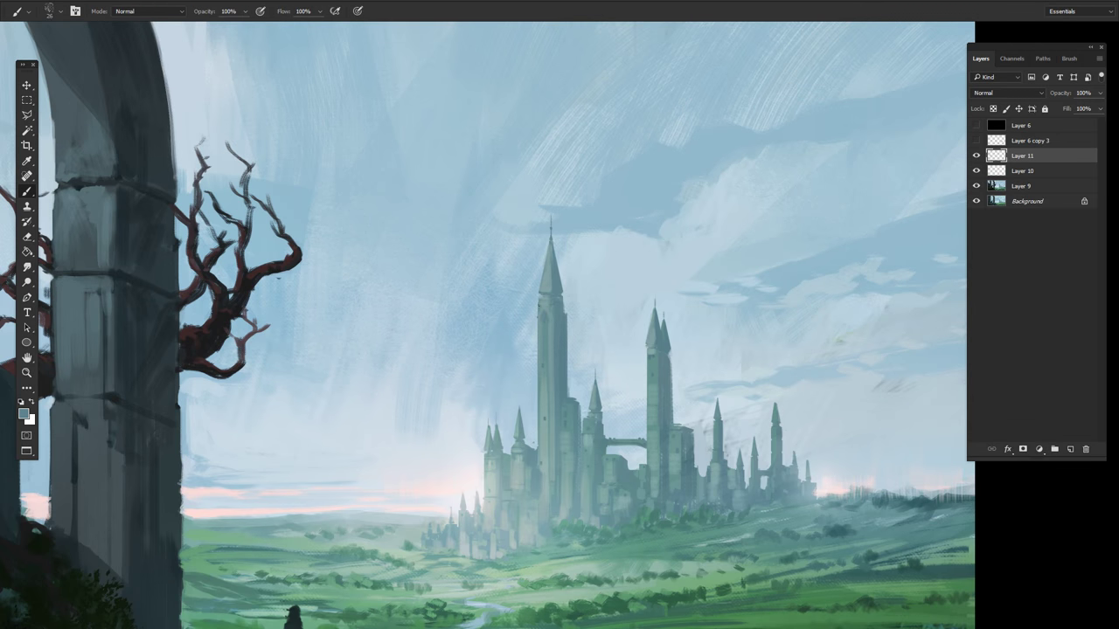
{"action": "left_click", "coordinate": [542, 299], "text": "alt"}
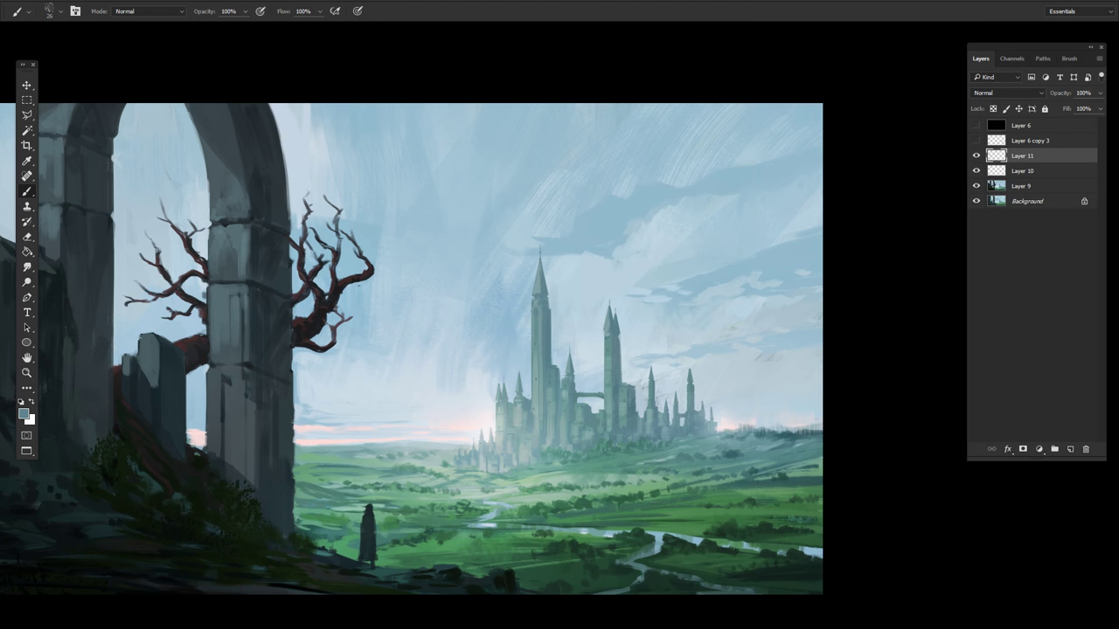
{"action": "key", "text": "z"}
{"action": "left_click", "coordinate": [542, 298]}
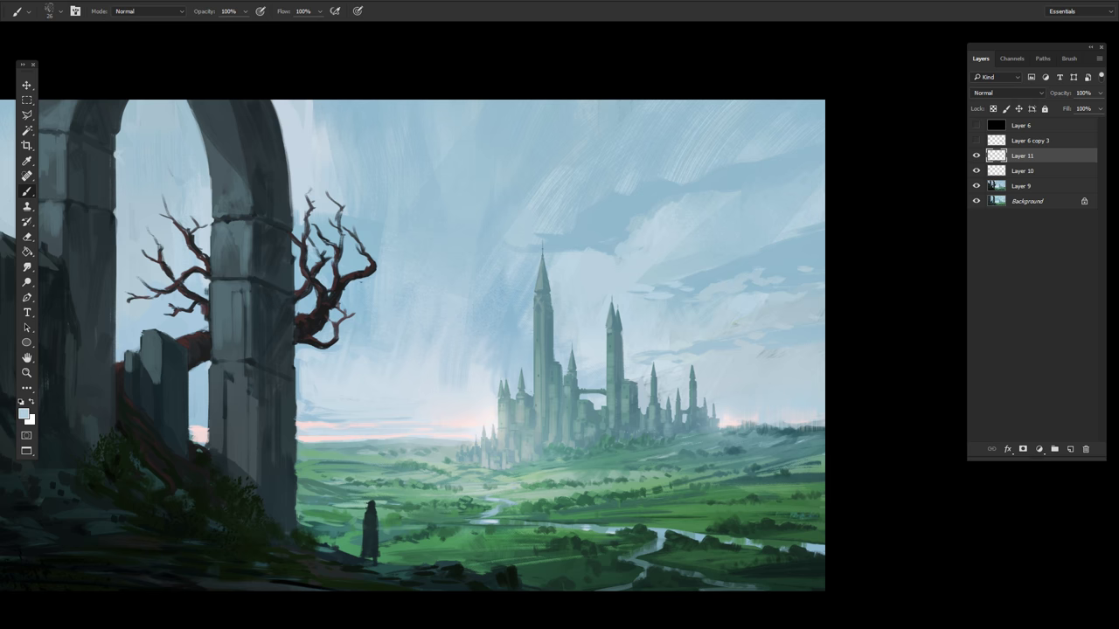
{"action": "left_click", "coordinate": [558, 390], "text": "alt"}
{"action": "left_click", "coordinate": [603, 343]}
{"action": "key", "text": "e"}
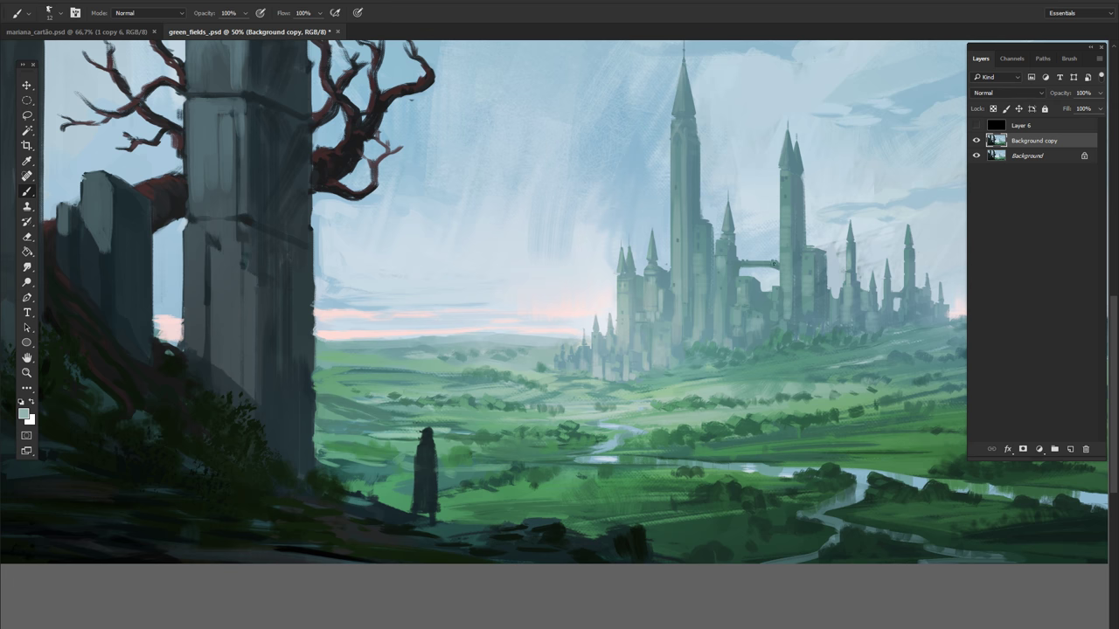
Step: Sample meadow greens and paint a light-green stroke across the meadow
{"action": "left_click", "coordinate": [736, 334], "text": "alt"}
{"action": "right_click", "coordinate": [674, 304]}
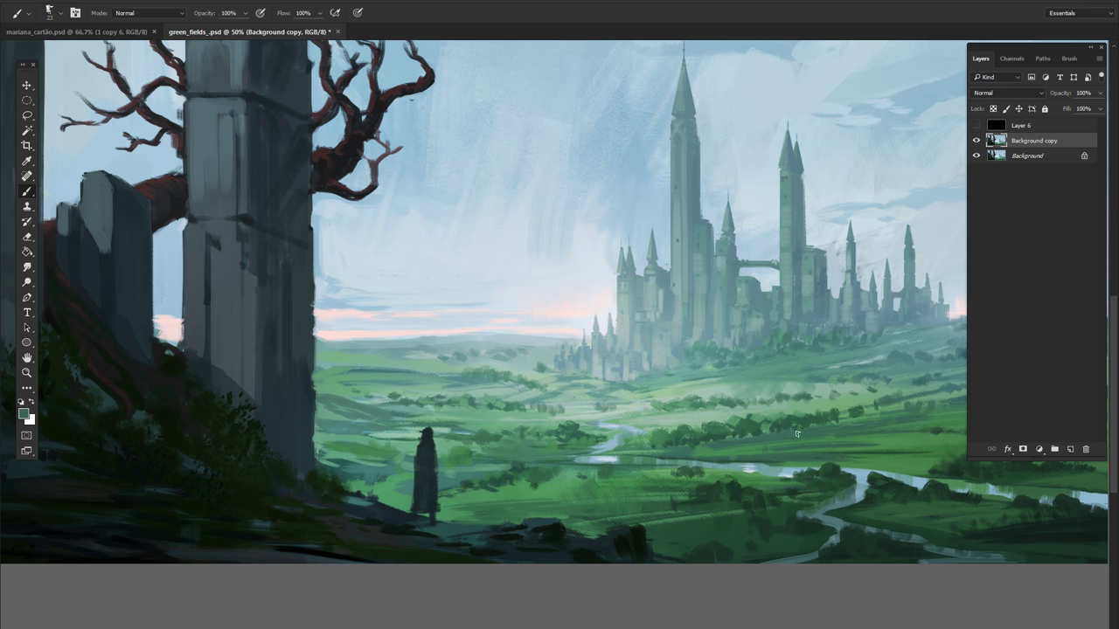
{"action": "left_click", "coordinate": [773, 449], "text": "alt"}
{"action": "left_click_drag", "start_coordinate": [855, 452], "coordinate": [767, 456]}
{"action": "right_click", "coordinate": [850, 443]}
{"action": "key", "text": "Escape"}
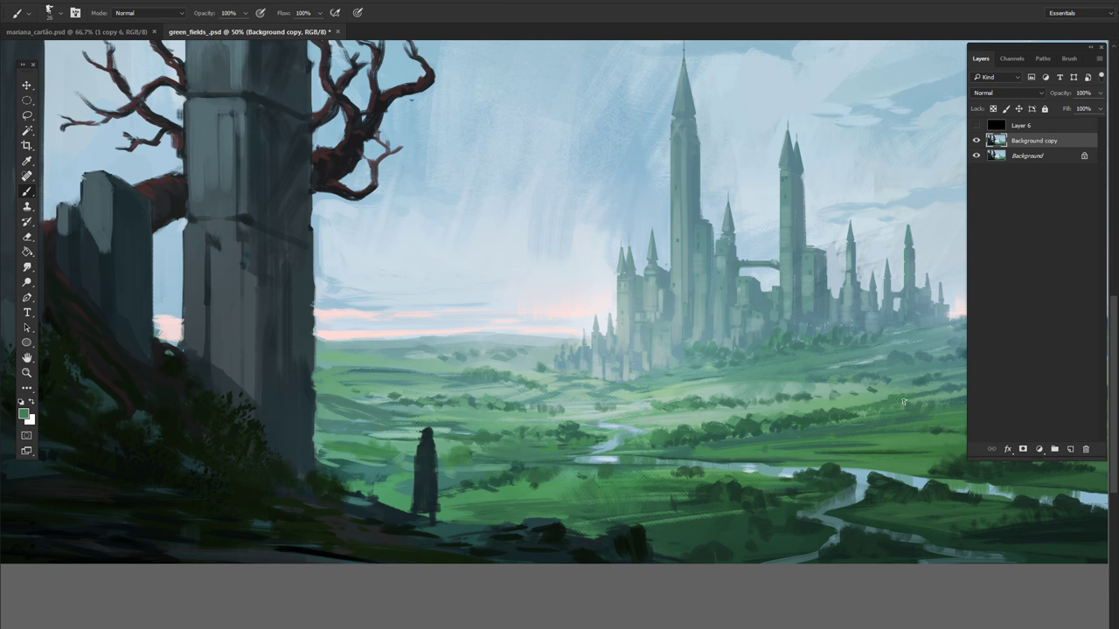
{"action": "left_click_drag", "start_coordinate": [874, 405], "coordinate": [681, 400]}
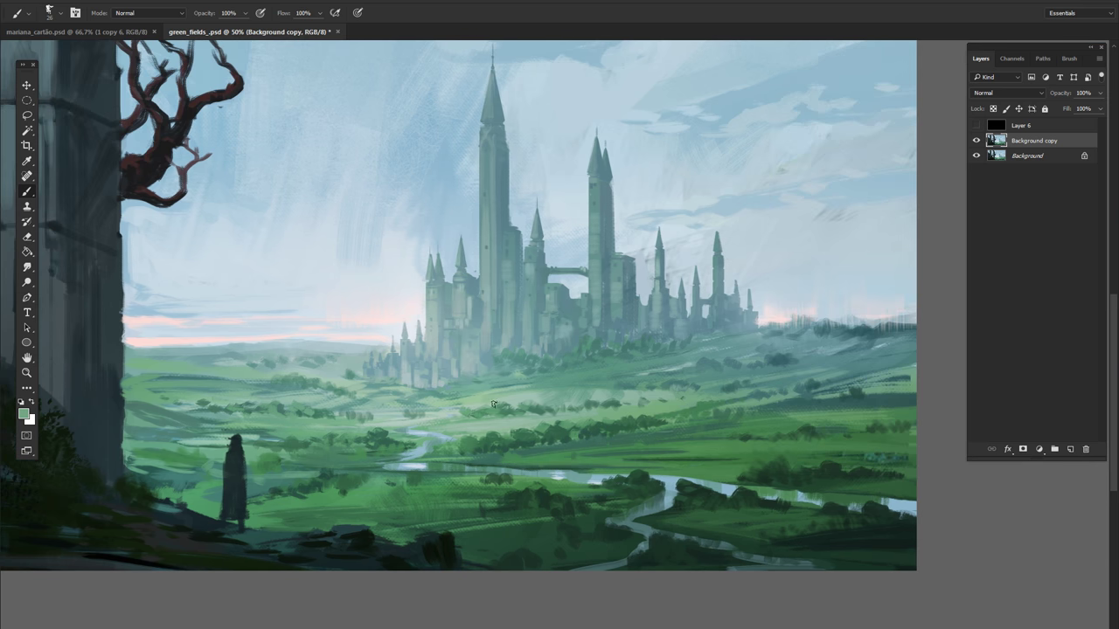
Step: Sample lighter and darker greens with a larger brush and paint grass over the cloaked figure
{"action": "left_click", "coordinate": [865, 389], "text": "alt"}
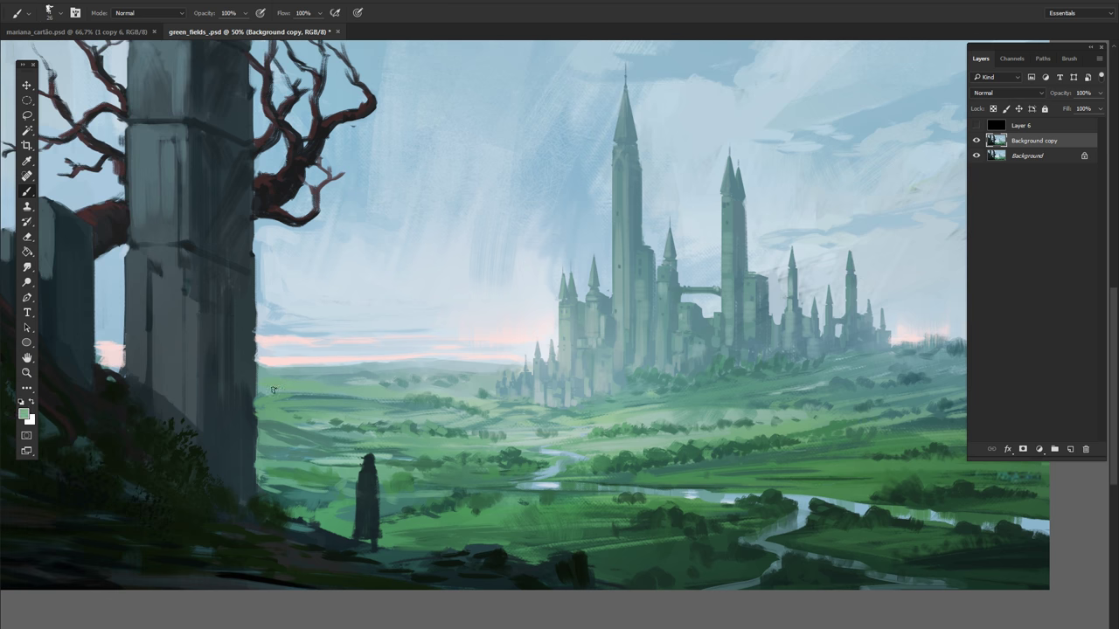
{"action": "left_click_drag", "start_coordinate": [578, 368], "coordinate": [856, 407]}
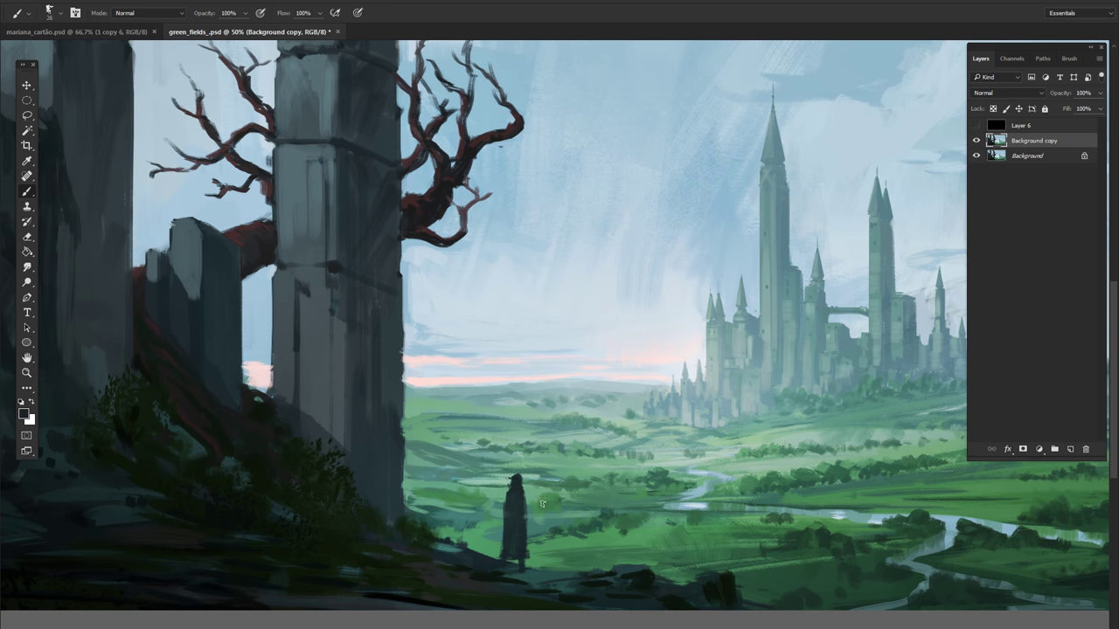
{"action": "left_click", "coordinate": [528, 474], "text": "alt"}
{"action": "right_click", "coordinate": [528, 475]}
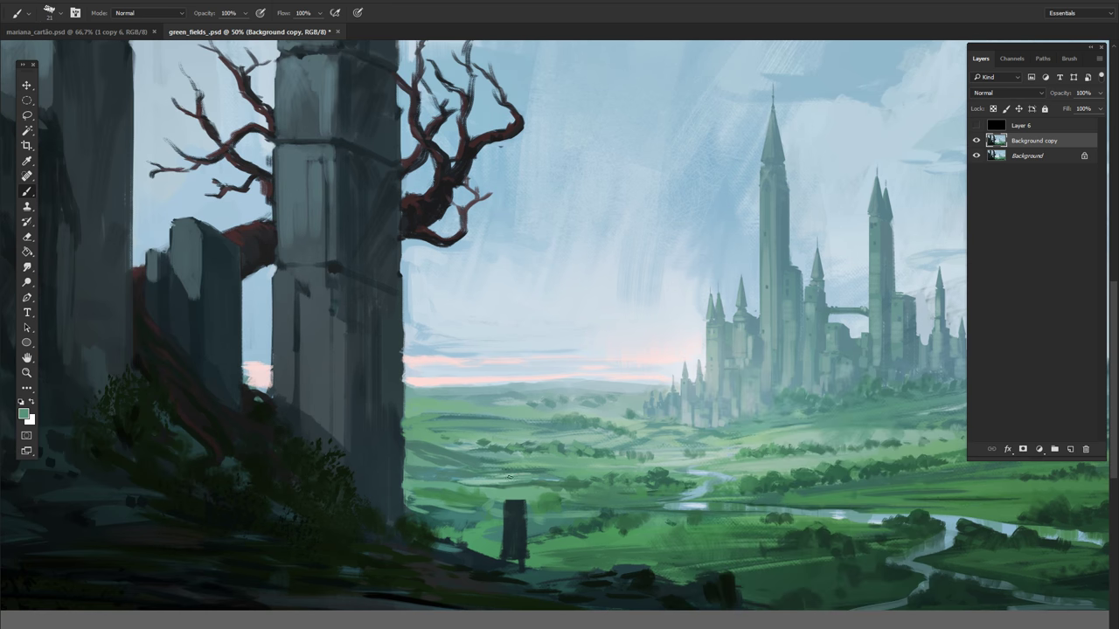
{"action": "left_click", "coordinate": [516, 477], "text": "alt"}
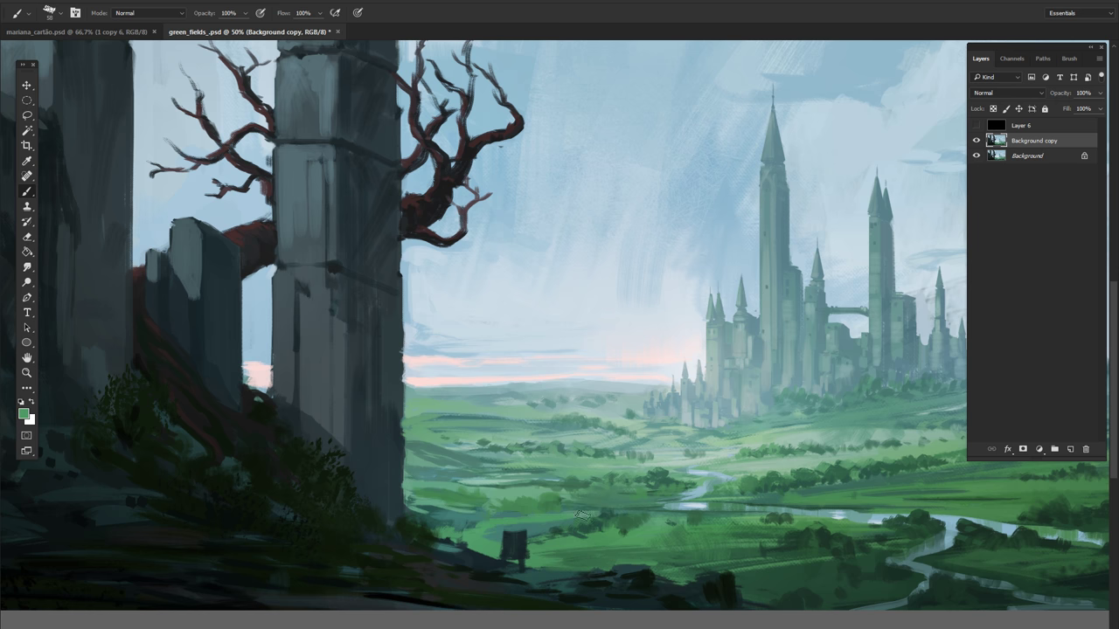
{"action": "left_click_drag", "start_coordinate": [518, 529], "coordinate": [500, 557]}
{"action": "left_click", "coordinate": [505, 549], "text": "alt"}
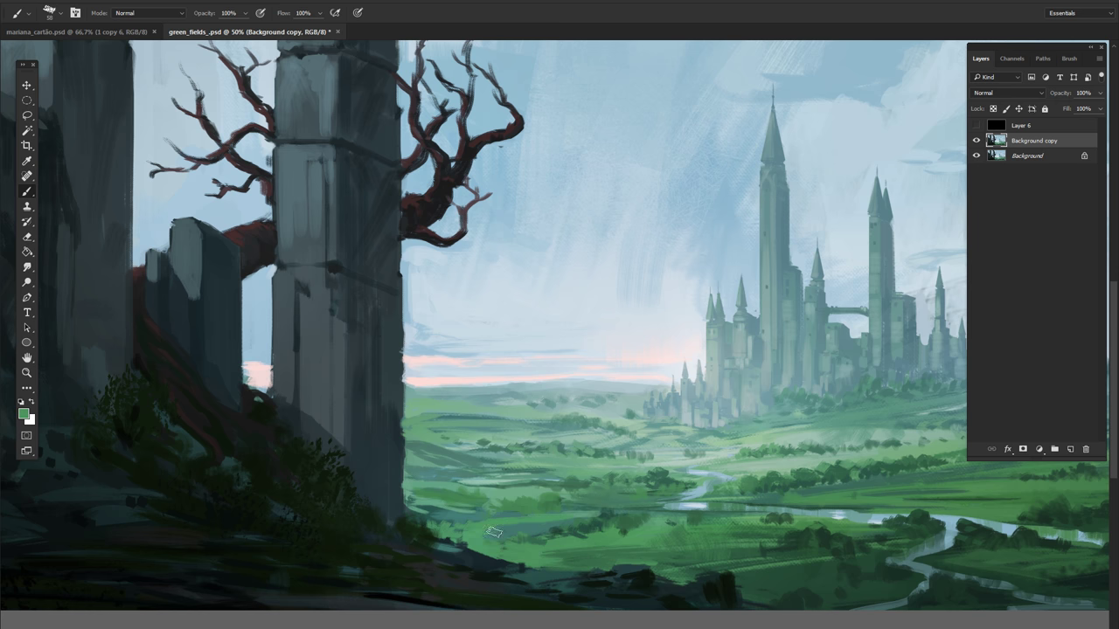
{"action": "left_click_drag", "start_coordinate": [923, 519], "coordinate": [626, 515]}
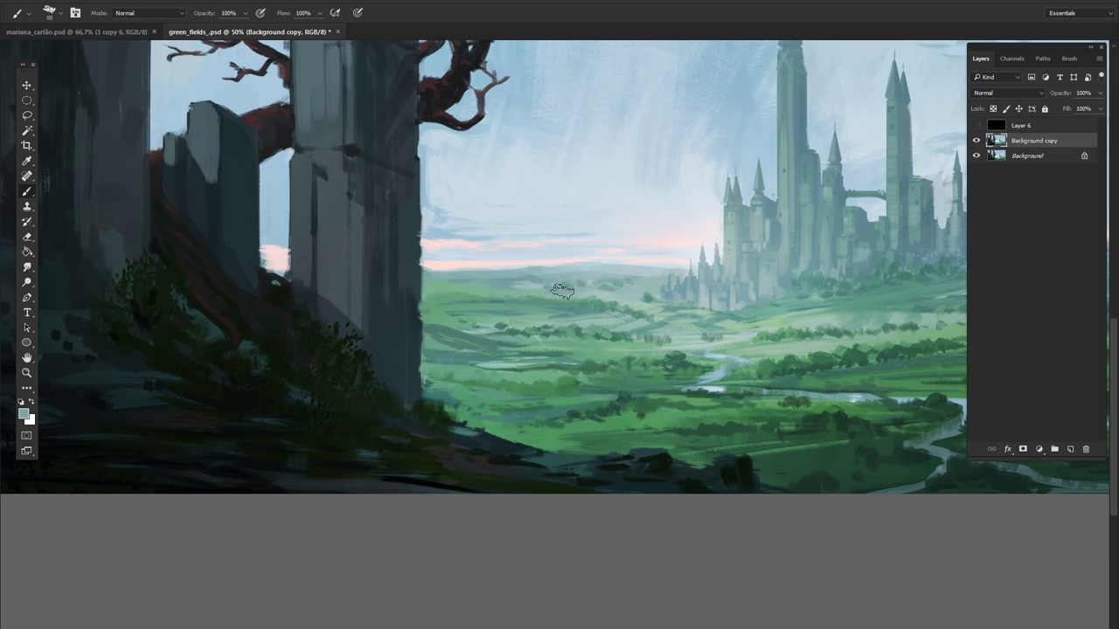
Step: Fit the painting in full-screen view, shrink the brush and choose a different brush with castle and sky colours
{"action": "key", "text": "ctrl+0"}
{"action": "key", "text": "f"}
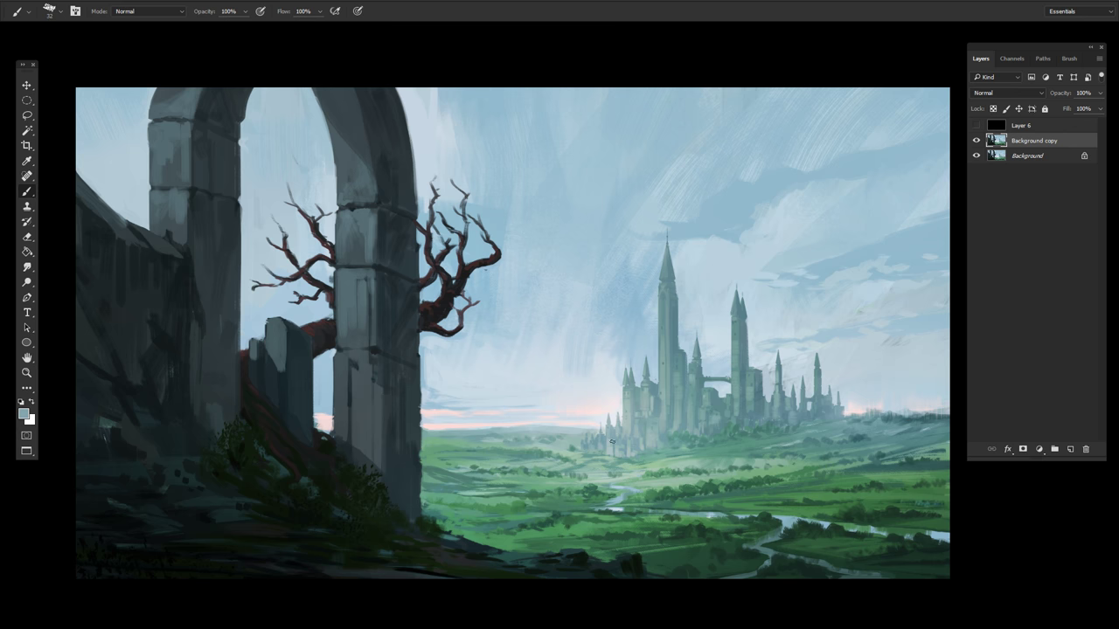
{"action": "key", "text": "bracketleft"}
{"action": "left_click", "coordinate": [692, 377], "text": "alt"}
{"action": "right_click", "coordinate": [793, 369]}
{"action": "double_click", "coordinate": [901, 527]}
{"action": "left_click", "coordinate": [594, 559], "text": "alt"}
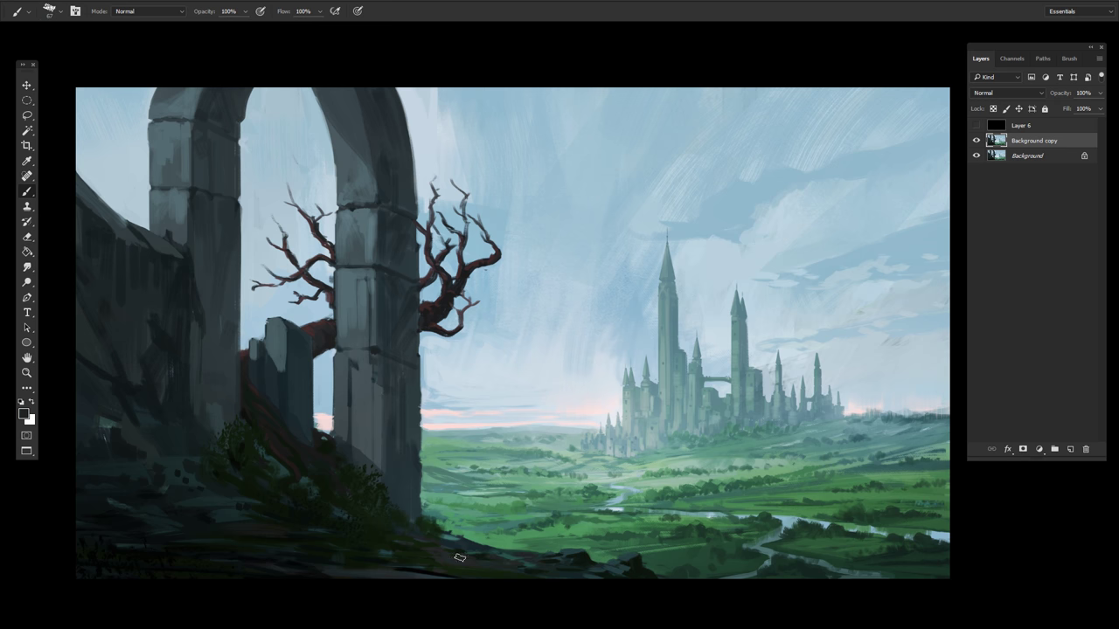
{"action": "left_click_drag", "start_coordinate": [250, 401], "coordinate": [341, 411]}
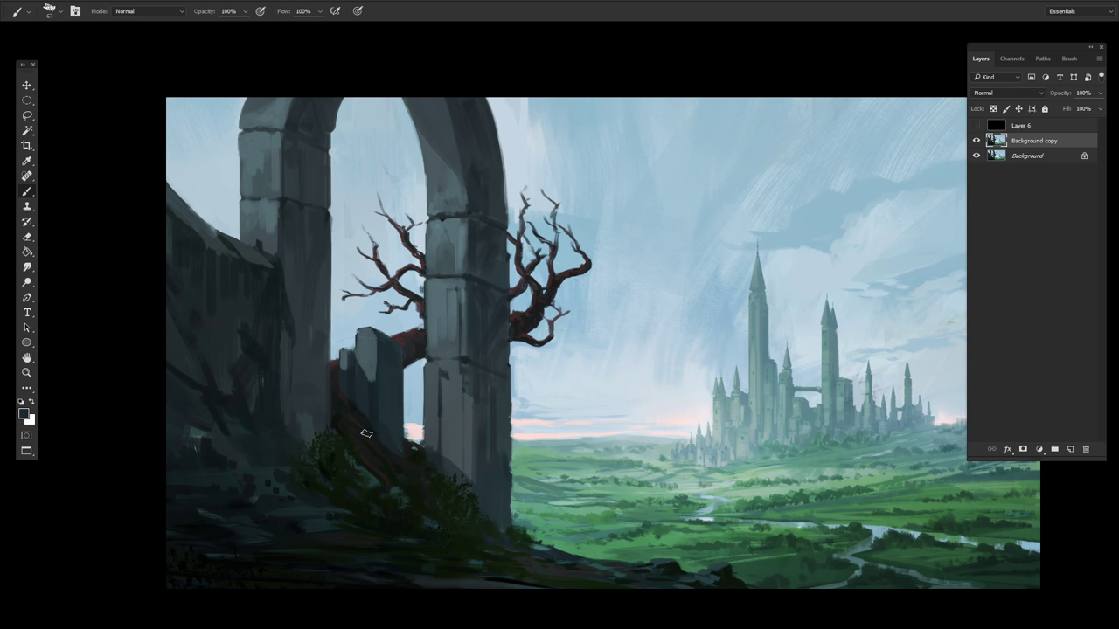
{"action": "left_click", "coordinate": [516, 375], "text": "alt"}
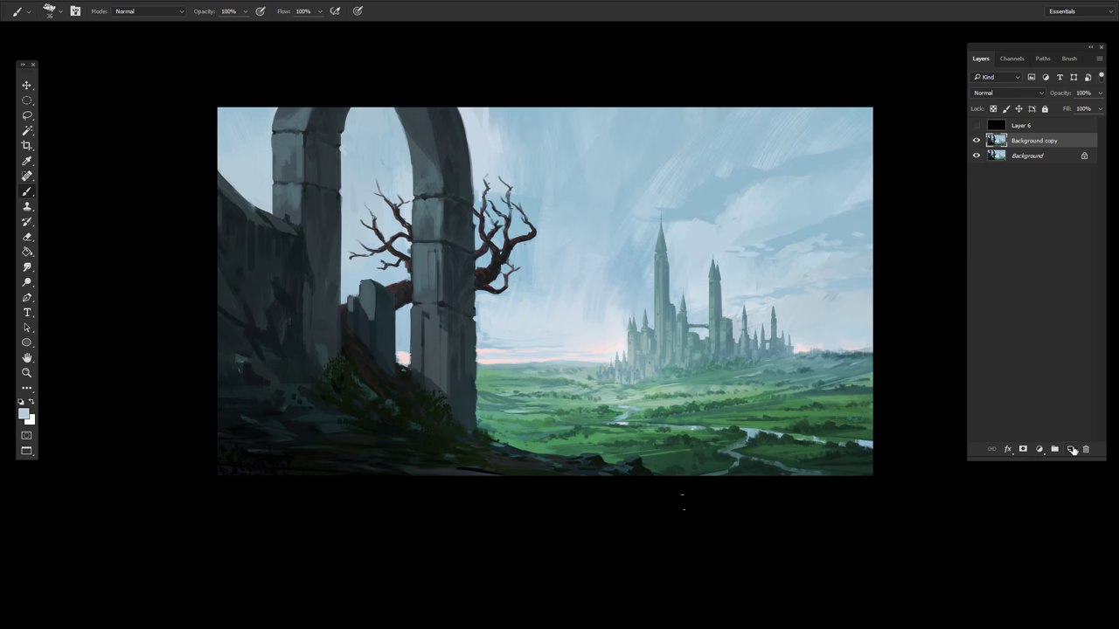
Step: Add a new empty layer and paint a pink cloud streak on the horizon
{"action": "key", "text": "ctrl+shift+alt+n"}
{"action": "right_click", "coordinate": [833, 365]}
{"action": "left_click_drag", "start_coordinate": [887, 372], "coordinate": [851, 383]}
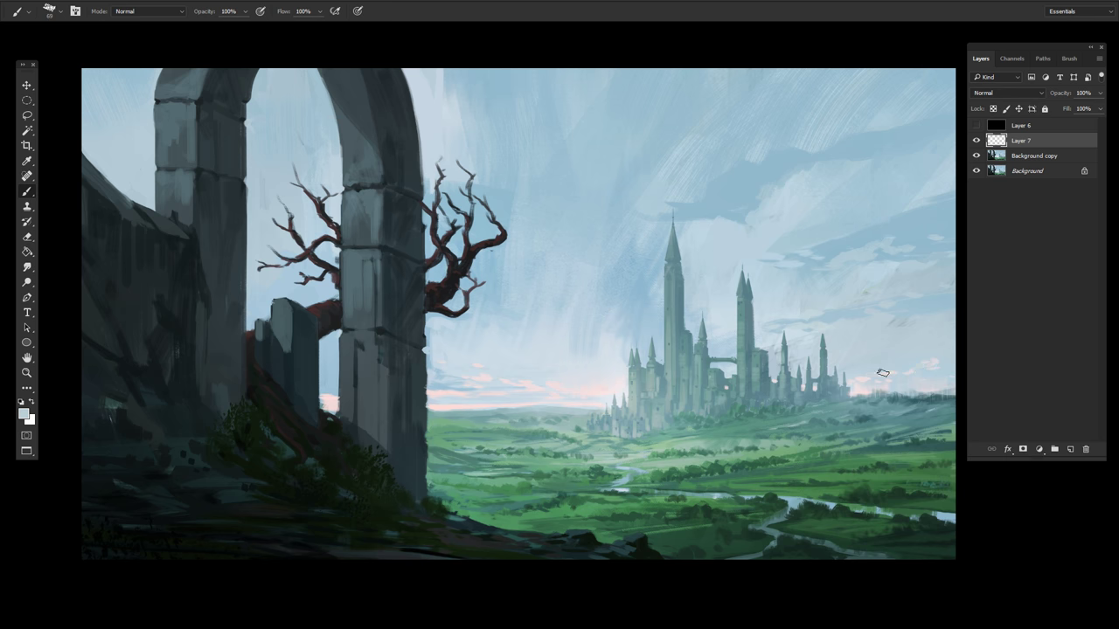
Step: Sample a darker colour from the painting and choose a different brush preset
{"action": "left_click", "coordinate": [328, 404], "text": "alt"}
{"action": "key", "text": "z"}
{"action": "left_click", "coordinate": [676, 426], "text": "alt"}
{"action": "key", "text": "b"}
{"action": "right_click", "coordinate": [712, 372]}
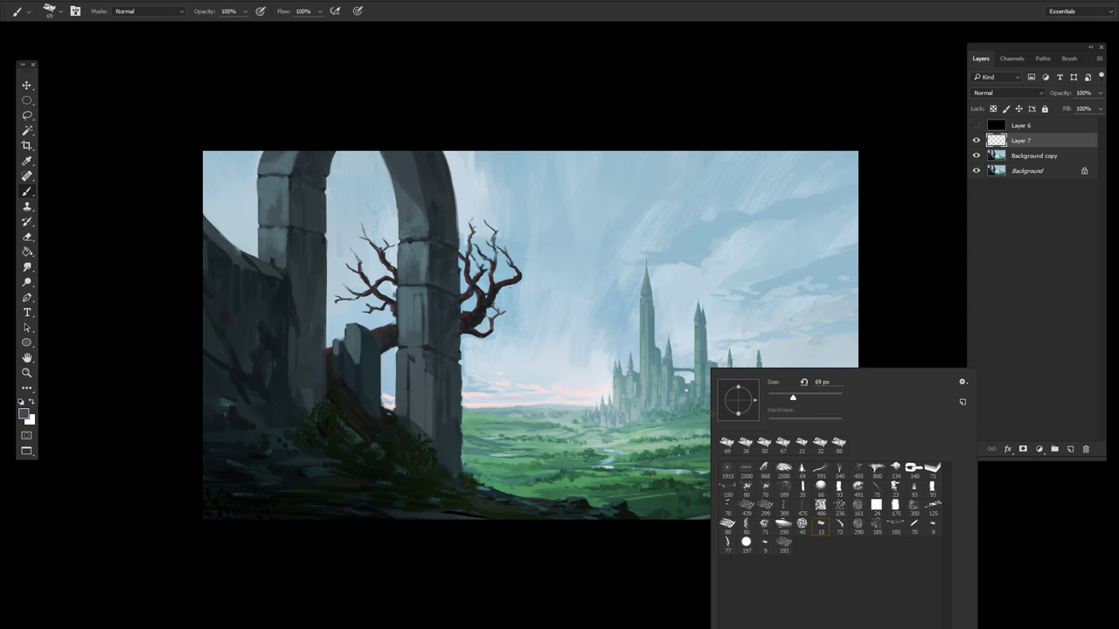
{"action": "key", "text": "Escape"}
{"action": "scroll", "coordinate": [586, 411], "scroll_direction": "up", "scroll_amount": 4}
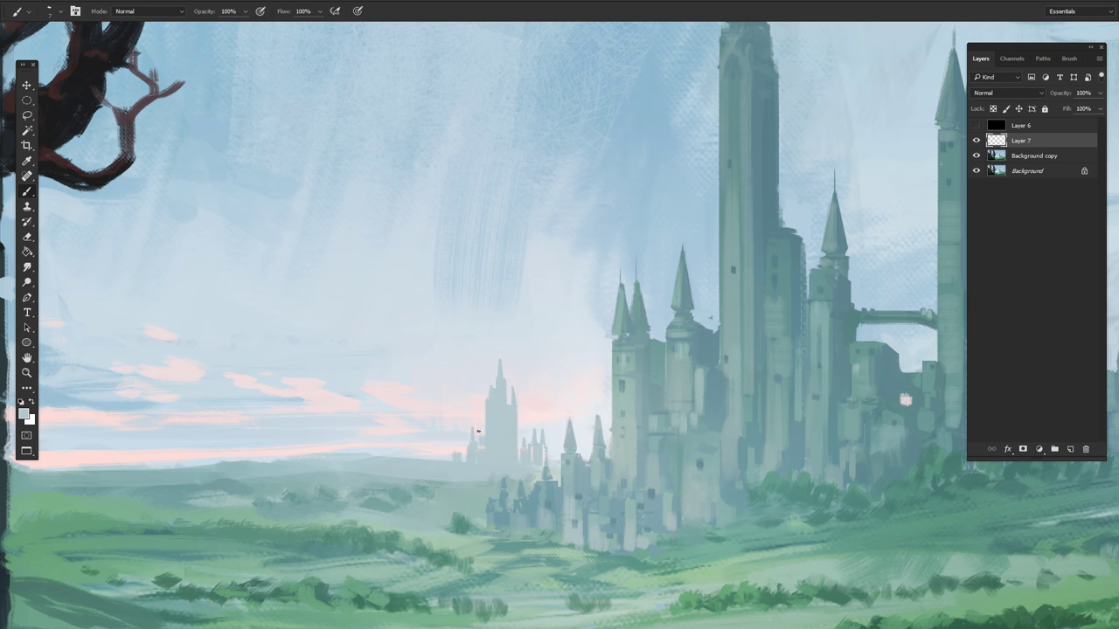
{"action": "scroll", "coordinate": [479, 431], "scroll_direction": "down", "scroll_amount": 5}
{"action": "right_click", "coordinate": [467, 367]}
{"action": "left_click", "coordinate": [444, 458], "text": "alt"}
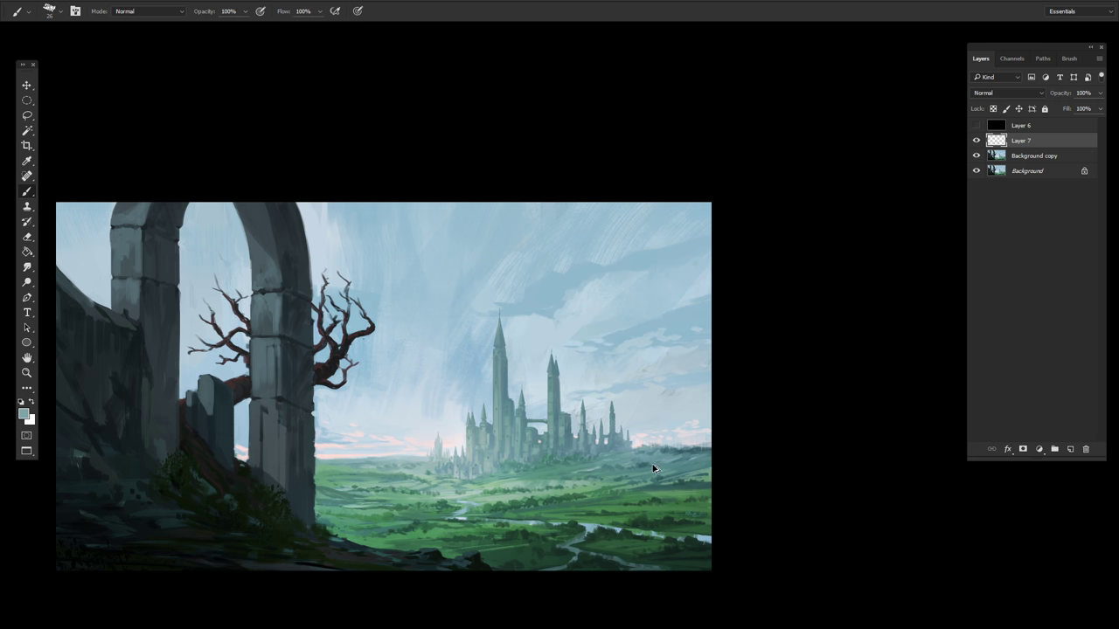
Step: Add a new empty layer and sample the dark red-brown of the tree branches
{"action": "left_click", "coordinate": [1072, 449]}
{"action": "scroll", "coordinate": [295, 355], "scroll_direction": "up", "scroll_amount": 2}
{"action": "left_click", "coordinate": [261, 322], "text": "alt"}
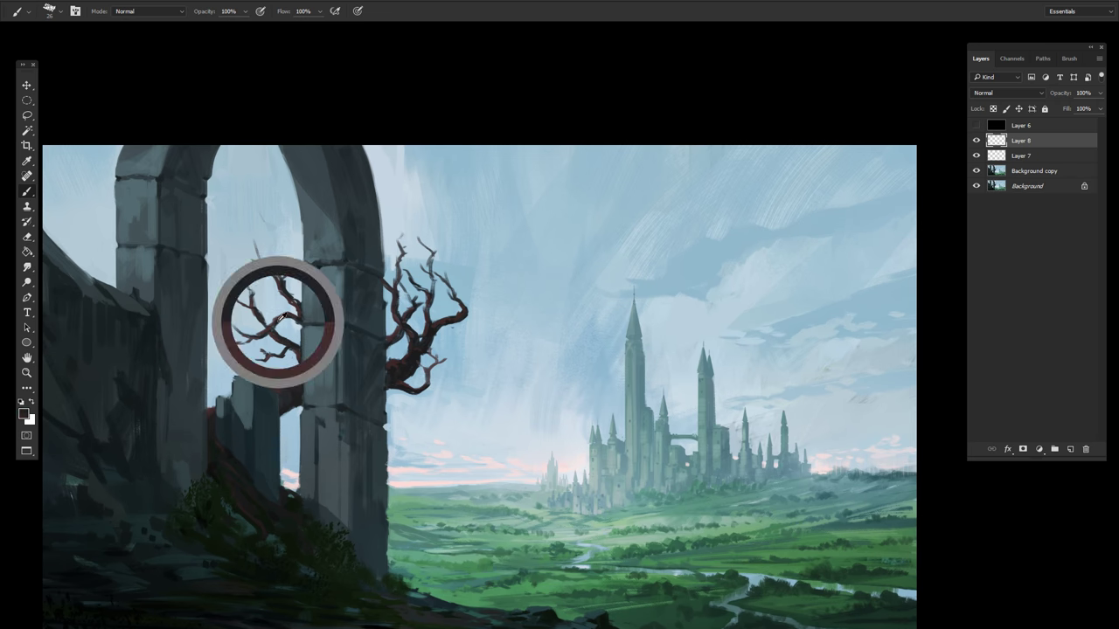
{"action": "left_click", "coordinate": [262, 321], "text": "alt"}
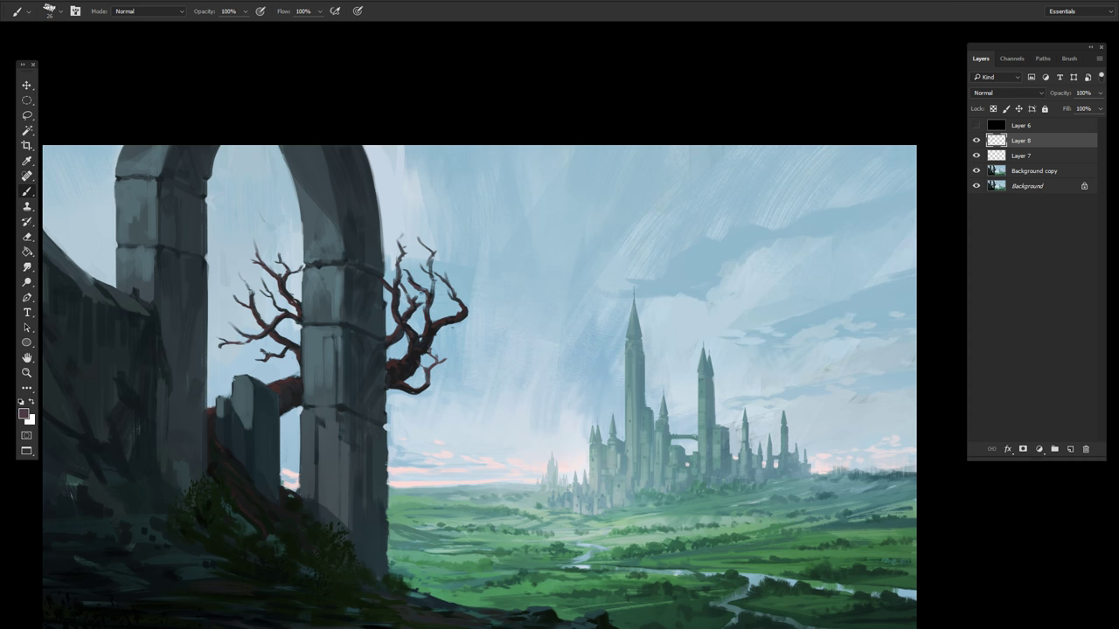
{"action": "left_click", "coordinate": [435, 292], "text": "alt"}
{"action": "left_click_drag", "start_coordinate": [420, 345], "coordinate": [316, 449]}
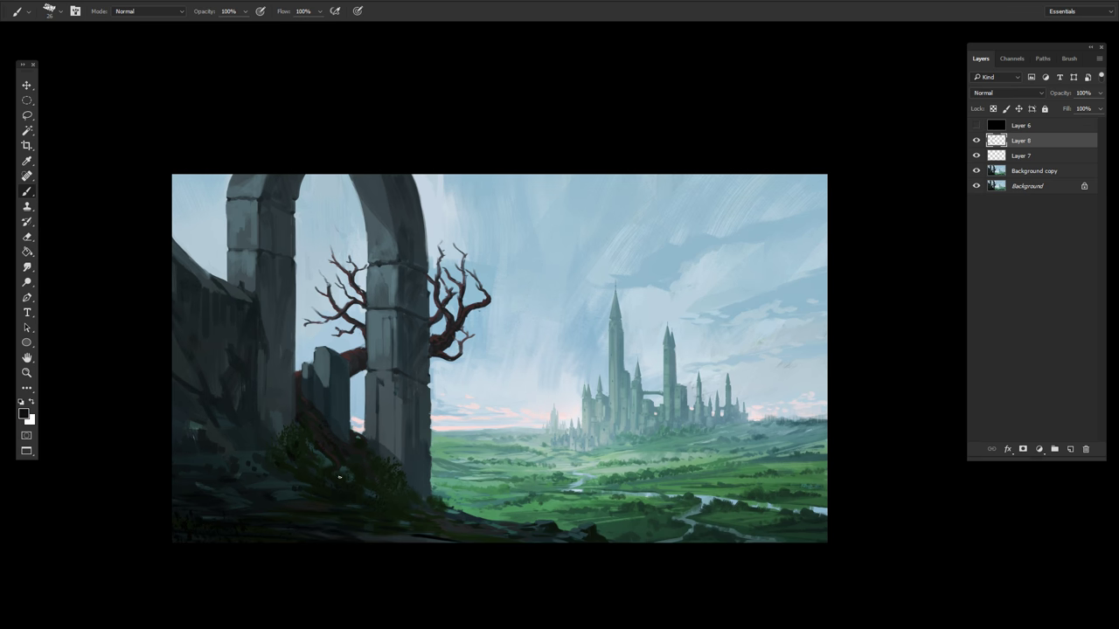
Step: With a size 495 brush at 30% opacity, darken the grass beneath the arch and lower-left foreground
{"action": "right_click", "coordinate": [339, 476]}
{"action": "key", "text": "Return"}
{"action": "right_click", "coordinate": [269, 398]}
{"action": "key", "text": "Return"}
{"action": "key", "text": "3"}
{"action": "left_click_drag", "start_coordinate": [386, 449], "coordinate": [403, 492]}
{"action": "left_click_drag", "start_coordinate": [208, 460], "coordinate": [296, 488]}
Step: Merge Layer 7 and Background copy into Layer 8, add empty Layer 9, restore full opacity
{"action": "left_click", "coordinate": [1013, 166], "text": "shift"}
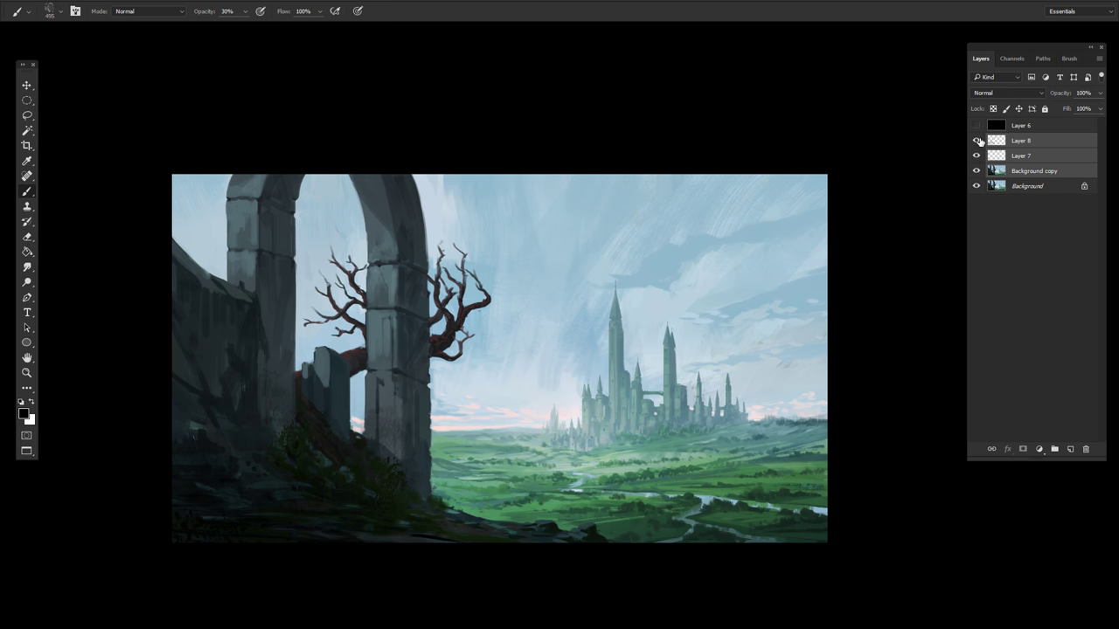
{"action": "key", "text": "ctrl+e"}
{"action": "key", "text": "ctrl+shift+alt+n"}
{"action": "key", "text": "0"}
Step: Sample grass and sky colours, then settle on dark red as the paint colour
{"action": "left_click", "coordinate": [798, 521], "text": "alt"}
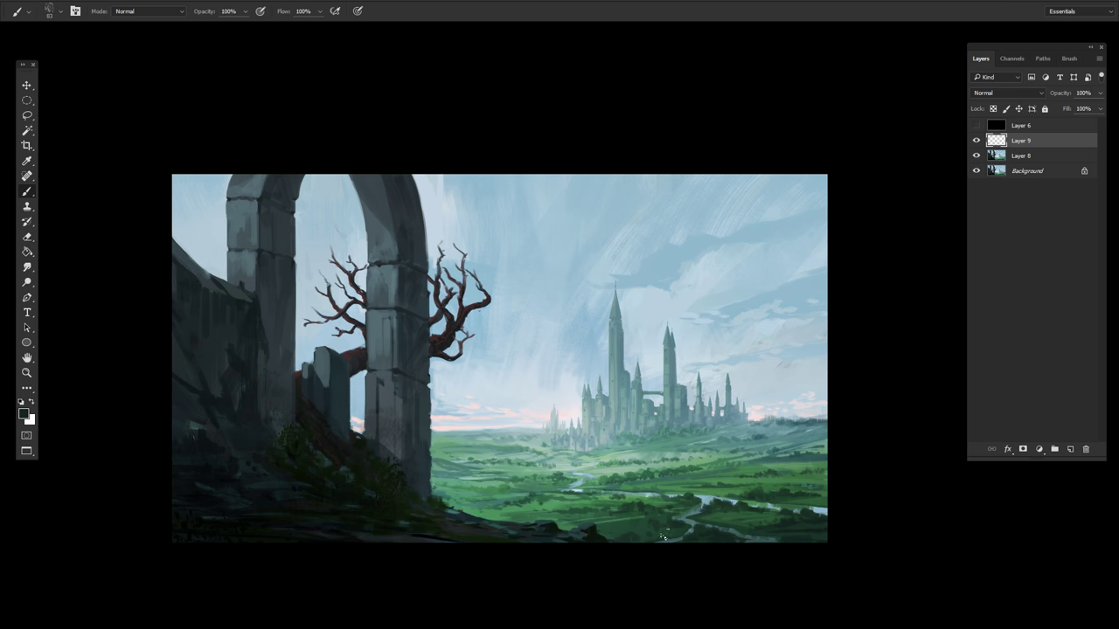
{"action": "left_click", "coordinate": [650, 533], "text": "alt"}
{"action": "left_click", "coordinate": [443, 462], "text": "alt"}
{"action": "right_click", "coordinate": [469, 420]}
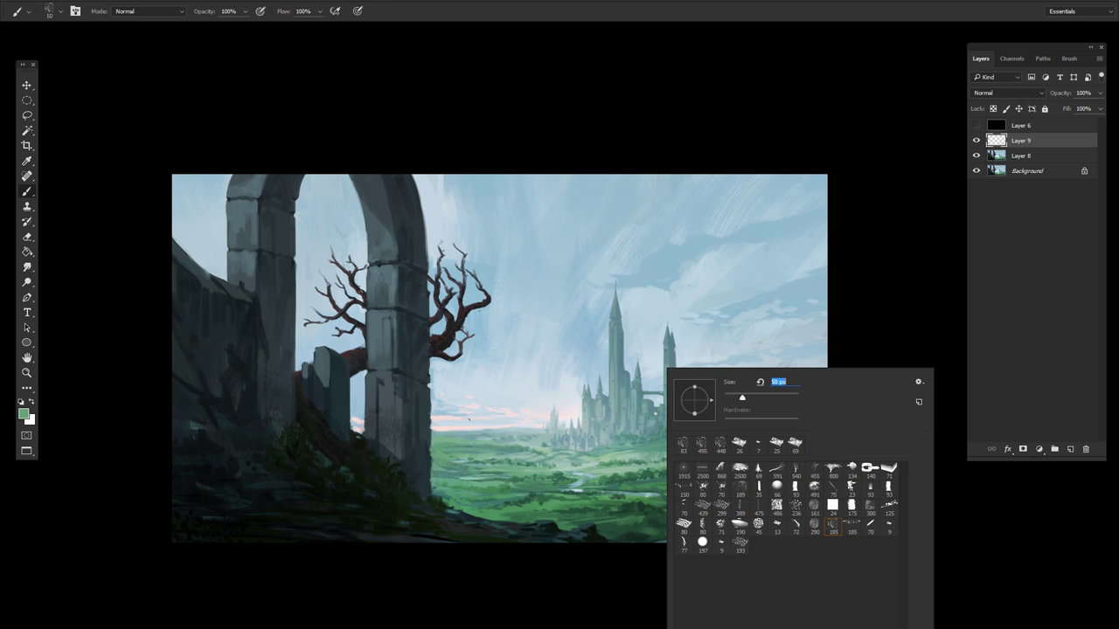
{"action": "left_click", "coordinate": [470, 420], "text": "alt"}
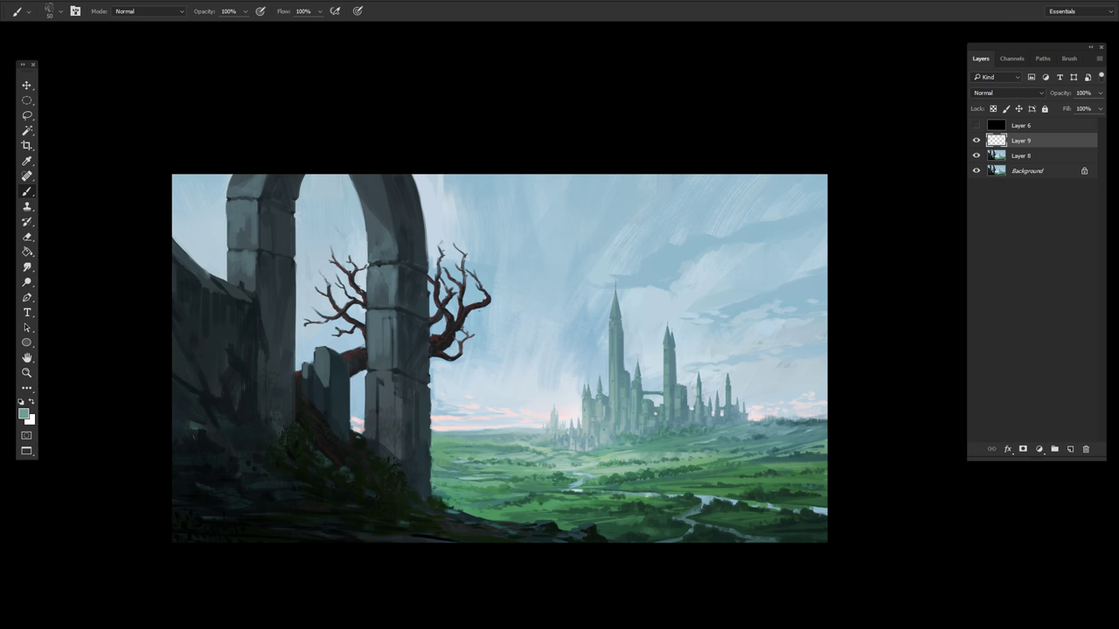
{"action": "left_click", "coordinate": [797, 445], "text": "alt"}
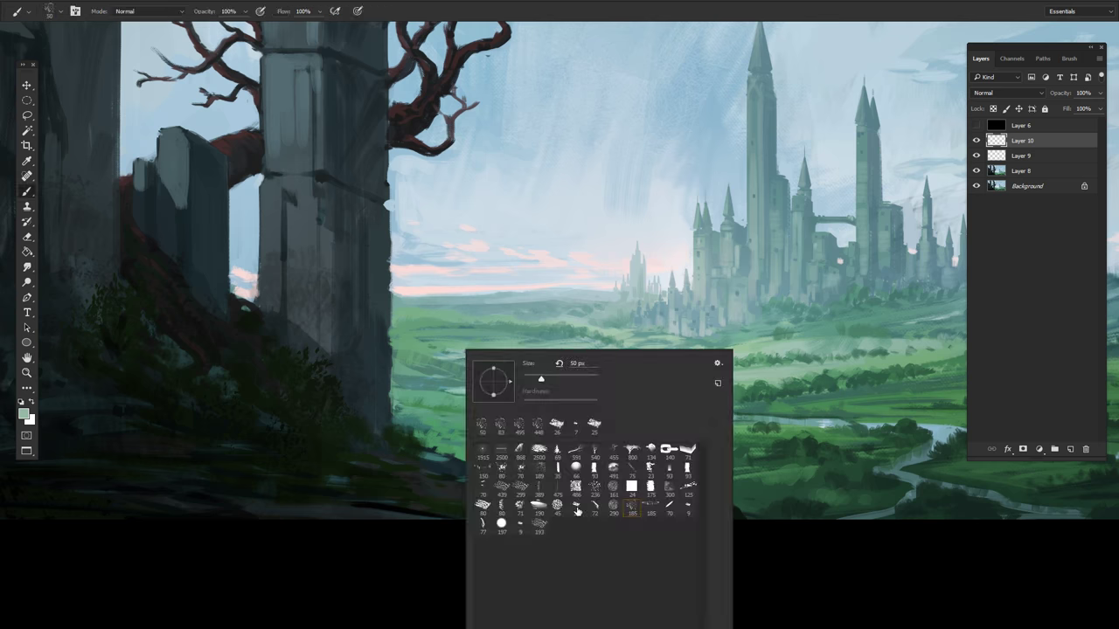
{"action": "key", "text": "Return"}
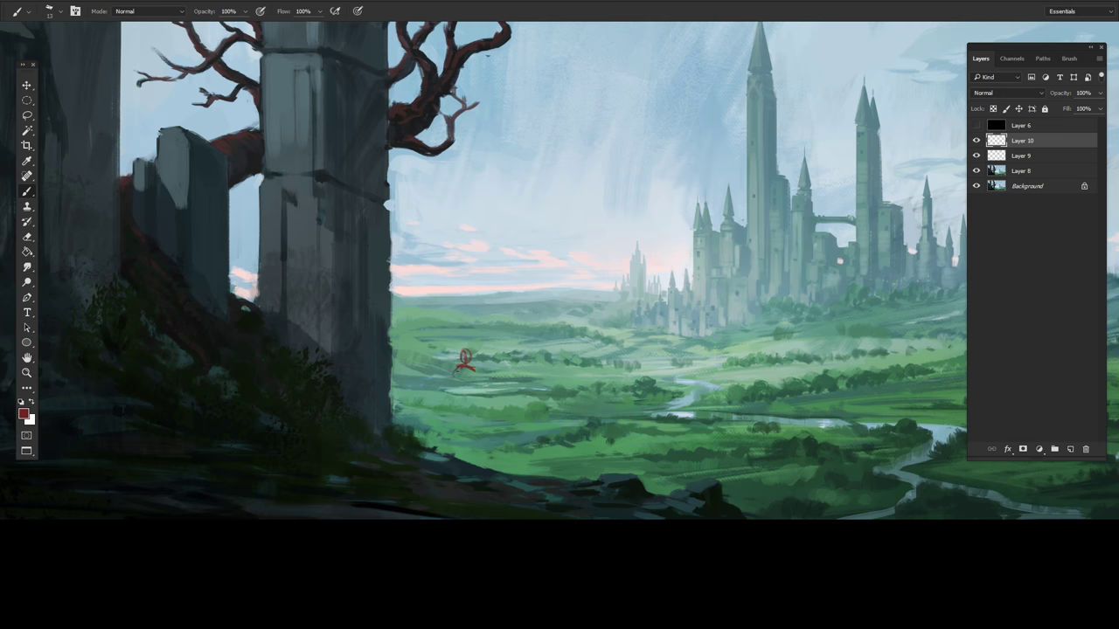
Step: Paint the figure's dark red cloak with strokes down from beneath the arch
{"action": "left_click_drag", "start_coordinate": [461, 371], "coordinate": [443, 440]}
{"action": "mouse_move", "coordinate": [460, 368]}
{"action": "left_mouse_down"}
{"action": "mouse_move", "coordinate": [449, 439]}
{"action": "mouse_move", "coordinate": [473, 423]}
{"action": "mouse_move", "coordinate": [472, 446]}
{"action": "left_mouse_up"}
{"action": "mouse_move", "coordinate": [451, 402]}
{"action": "left_mouse_down"}
{"action": "mouse_move", "coordinate": [463, 422]}
{"action": "mouse_move", "coordinate": [448, 383]}
{"action": "left_mouse_up"}
{"action": "key", "text": "d"}
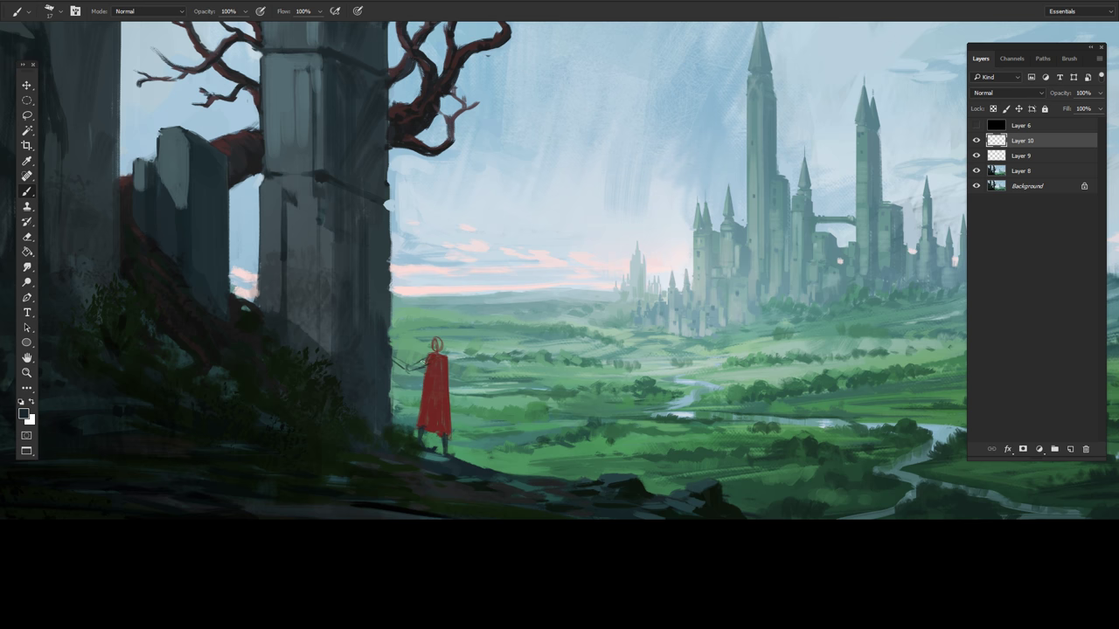
Step: Nudge the cloaked figure slightly left and re-pick the cloak red and a dark green
{"action": "left_click_drag", "start_coordinate": [422, 363], "coordinate": [416, 363]}
{"action": "right_click", "coordinate": [419, 383]}
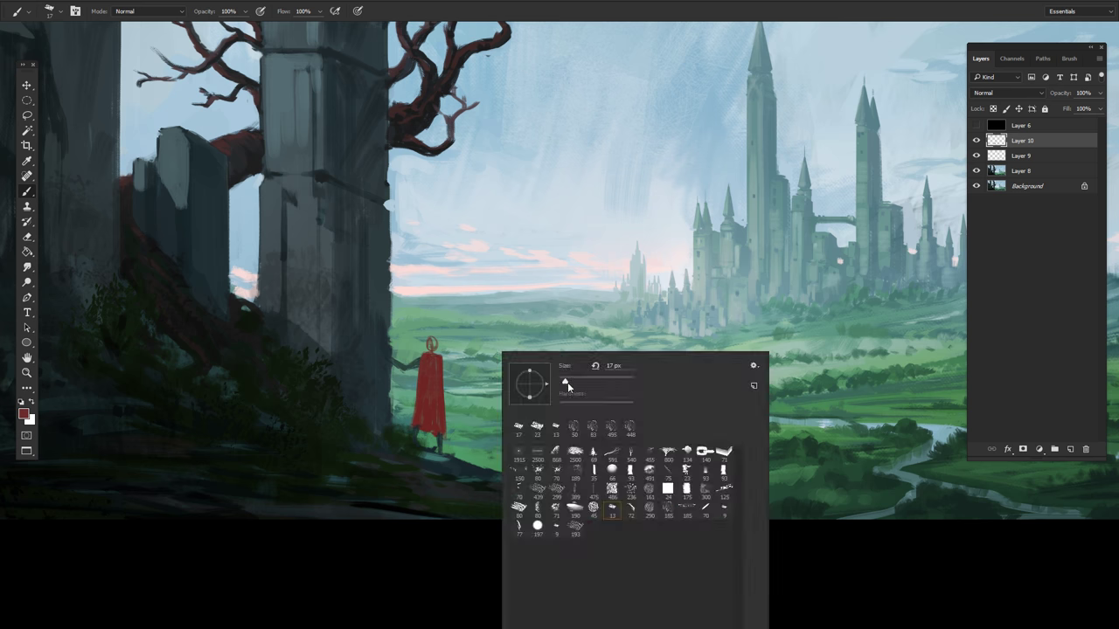
{"action": "left_click", "coordinate": [412, 411], "text": "alt"}
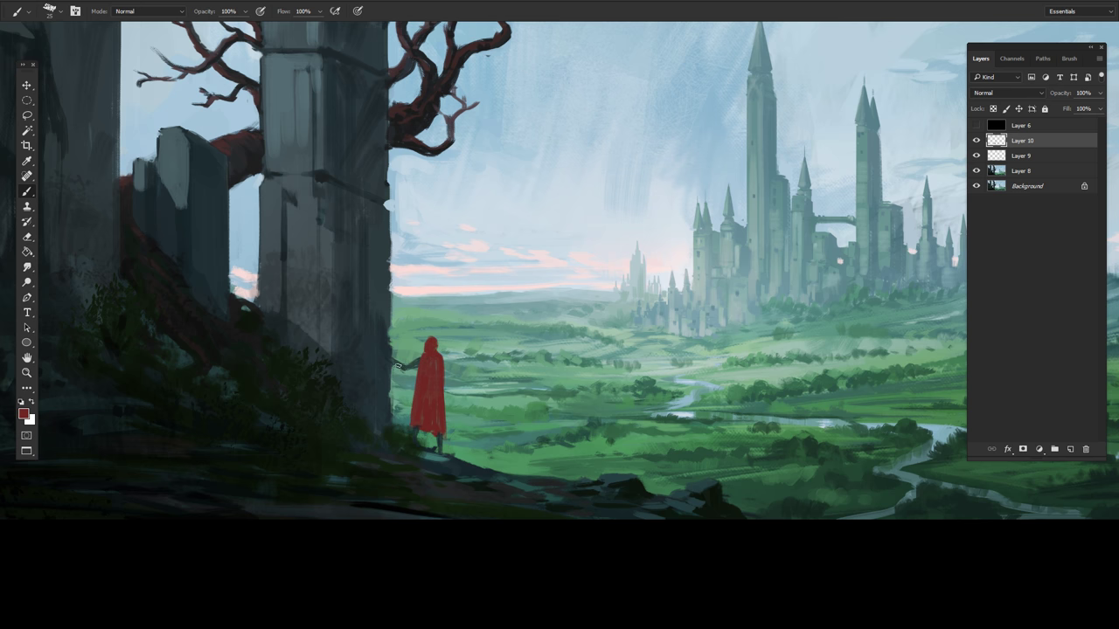
{"action": "left_click_drag", "start_coordinate": [442, 367], "coordinate": [436, 361]}
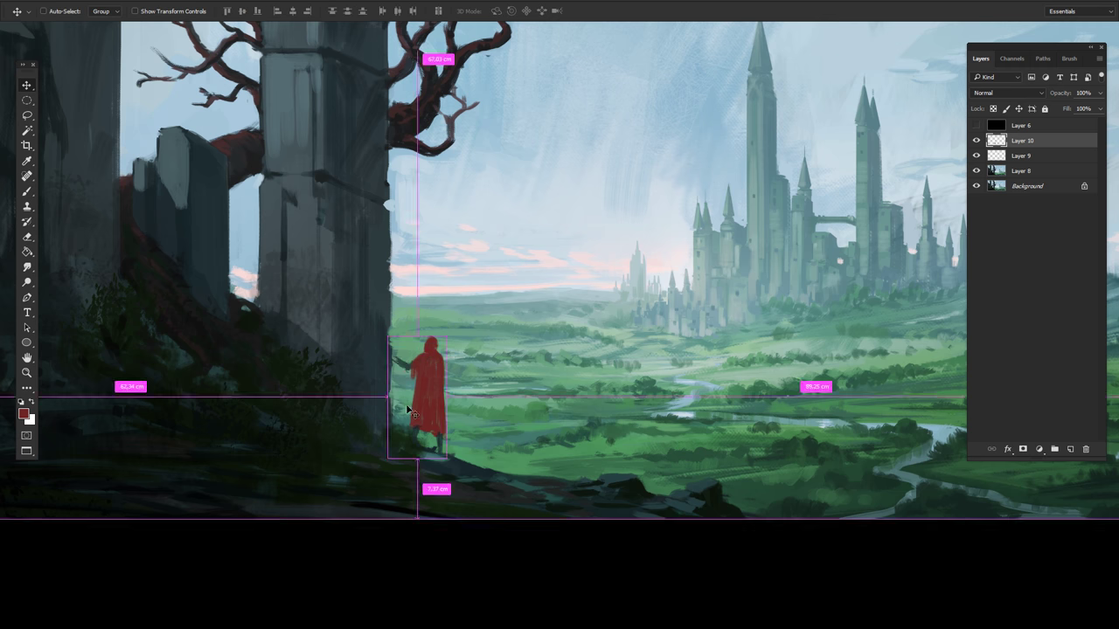
{"action": "left_click", "coordinate": [437, 361], "text": "alt"}
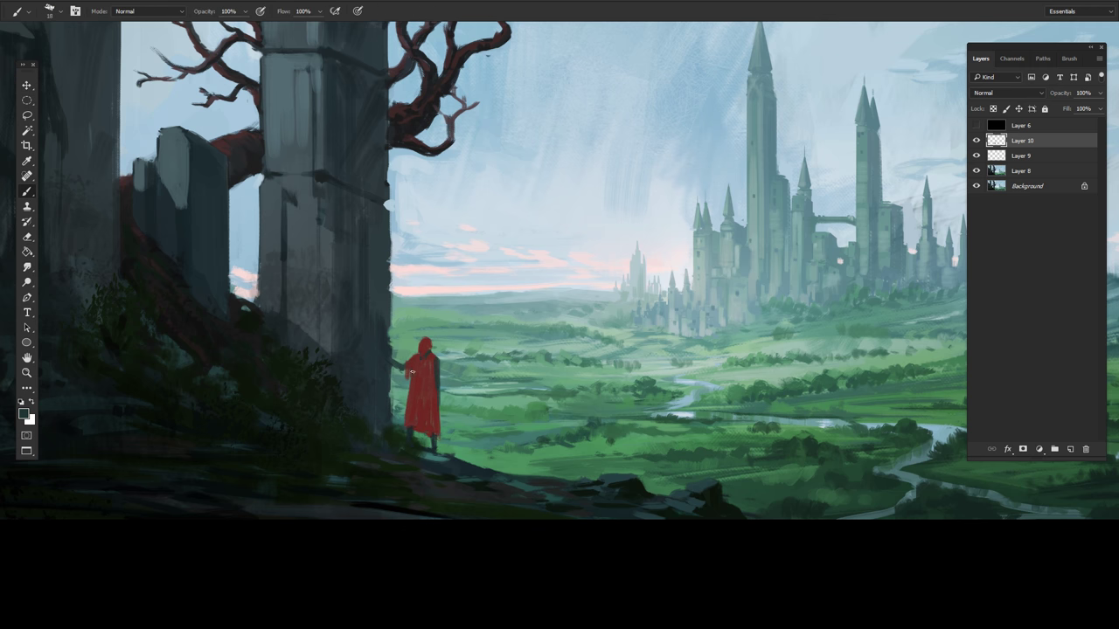
{"action": "scroll", "coordinate": [410, 371], "scroll_direction": "down", "scroll_amount": 5}
{"action": "scroll", "coordinate": [499, 350], "scroll_direction": "up", "scroll_amount": 3}
{"action": "scroll", "coordinate": [402, 394], "scroll_direction": "up", "scroll_amount": 3}
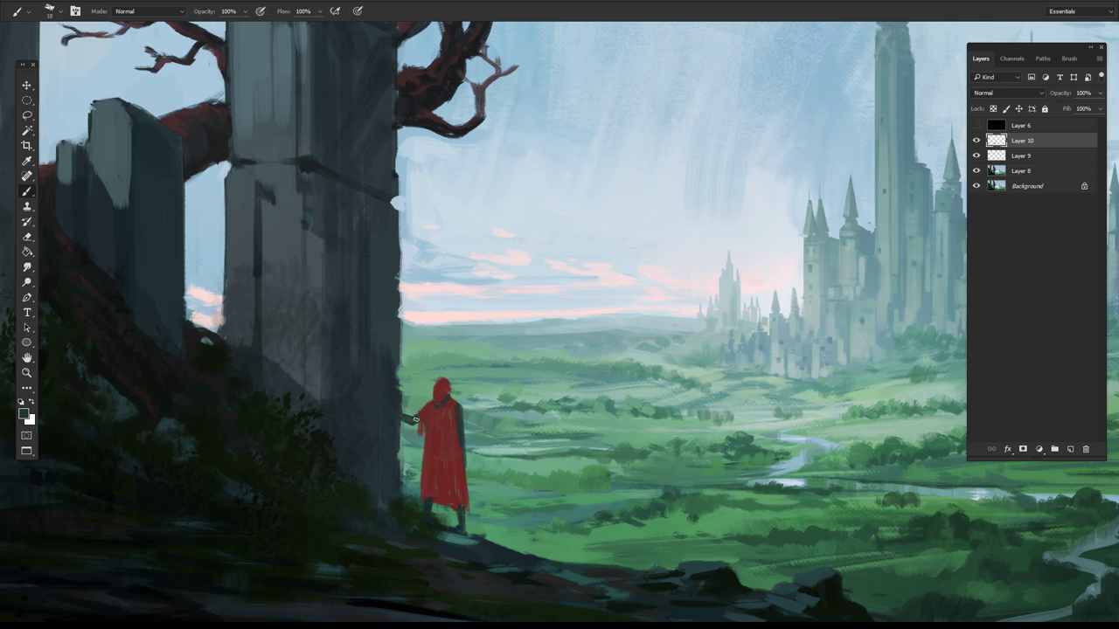
Step: Paint a staff from the figure's hand, tidy it with the eraser and check at full view
{"action": "left_click_drag", "start_coordinate": [467, 465], "coordinate": [519, 505]}
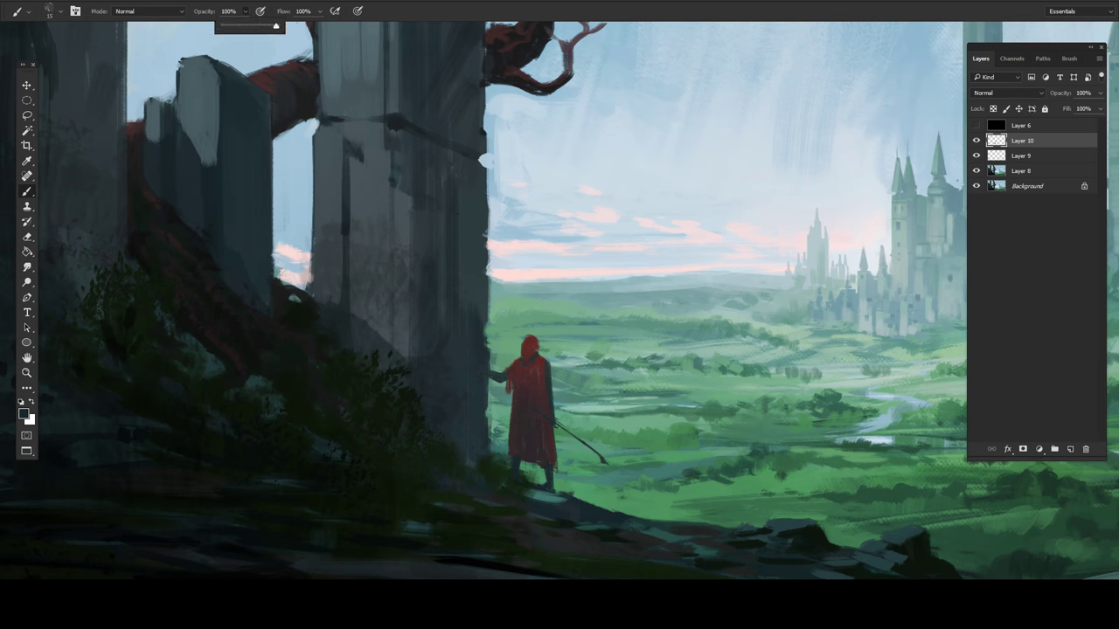
{"action": "key", "text": "e"}
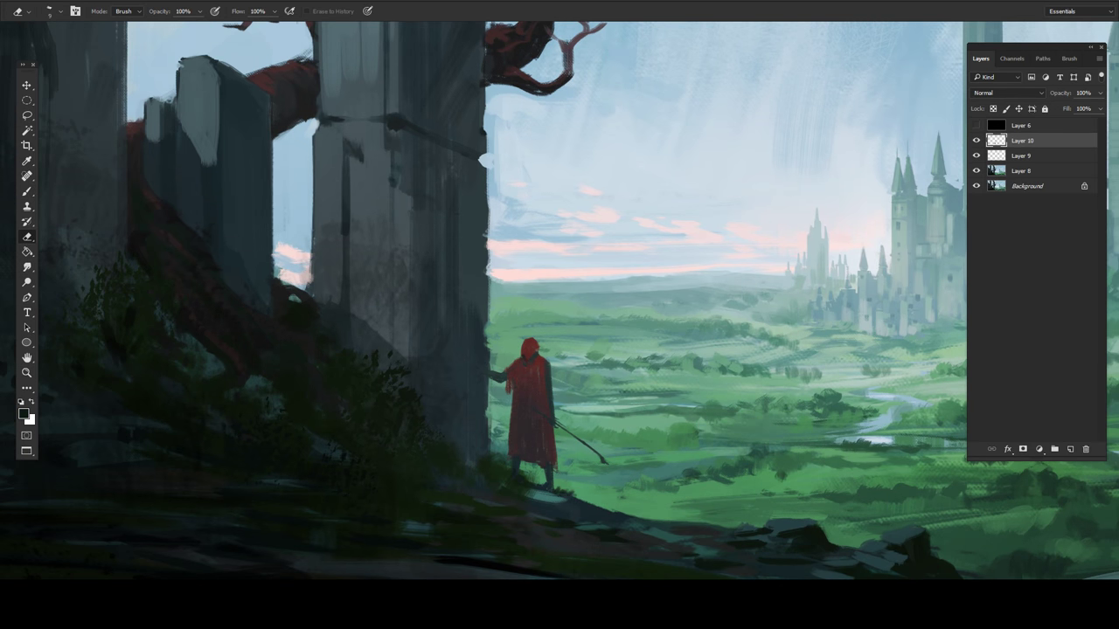
{"action": "key", "text": "b"}
{"action": "left_click", "coordinate": [543, 356], "text": "alt"}
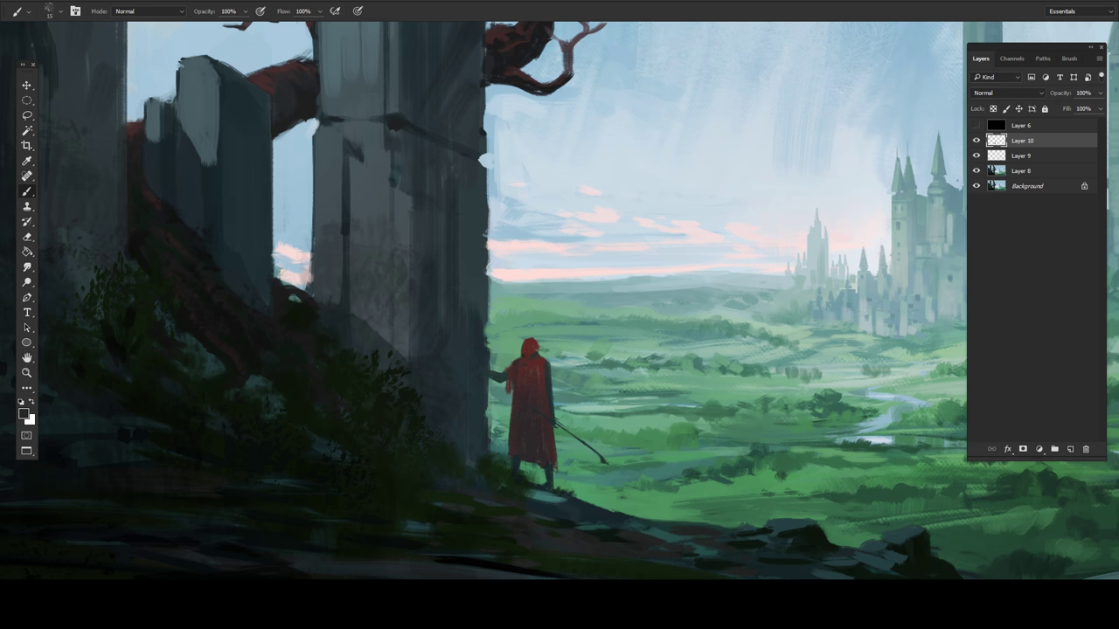
{"action": "key", "text": "e"}
{"action": "key", "text": "b"}
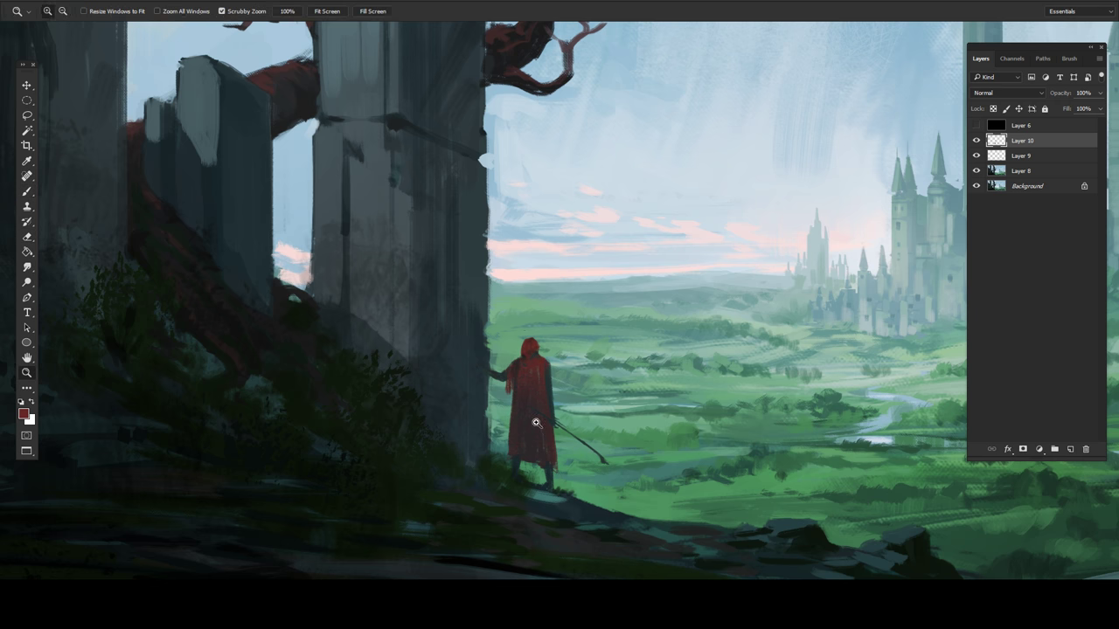
{"action": "key", "text": "ctrl+0"}
{"action": "key", "text": "ctrl+1"}
Step: Sample light sky blue near the tree and dark grey-blue stone colours from the arch
{"action": "key", "text": "ctrl+0"}
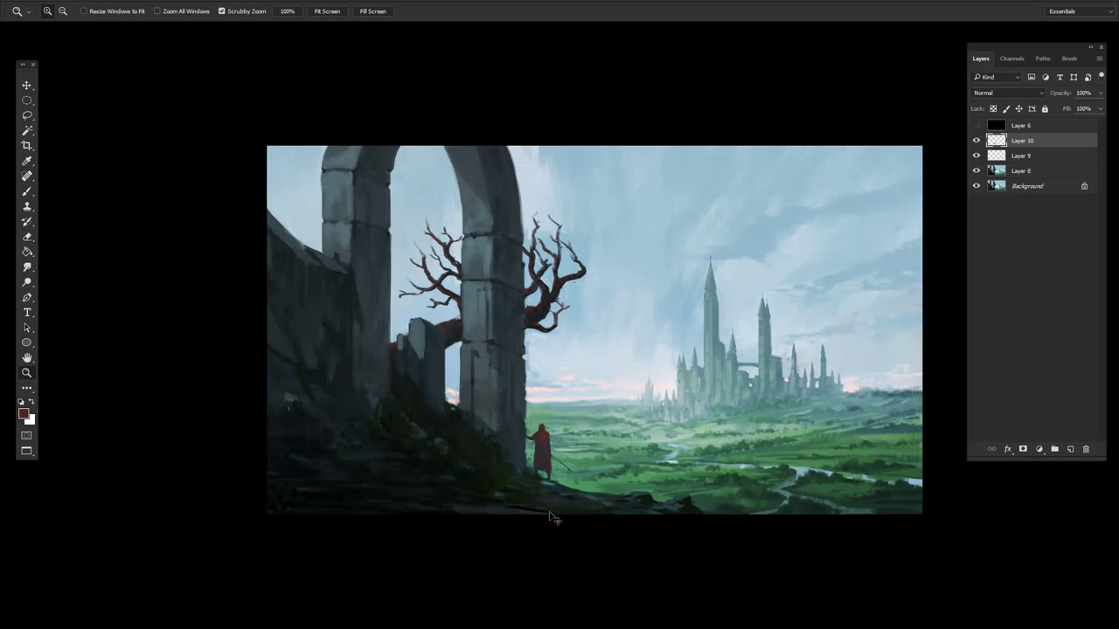
{"action": "key", "text": "ctrl+plus"}
{"action": "key", "text": "ctrl+plus"}
{"action": "key", "text": "ctrl+plus"}
{"action": "key", "text": "ctrl+plus"}
{"action": "left_click", "coordinate": [350, 312], "text": "alt"}
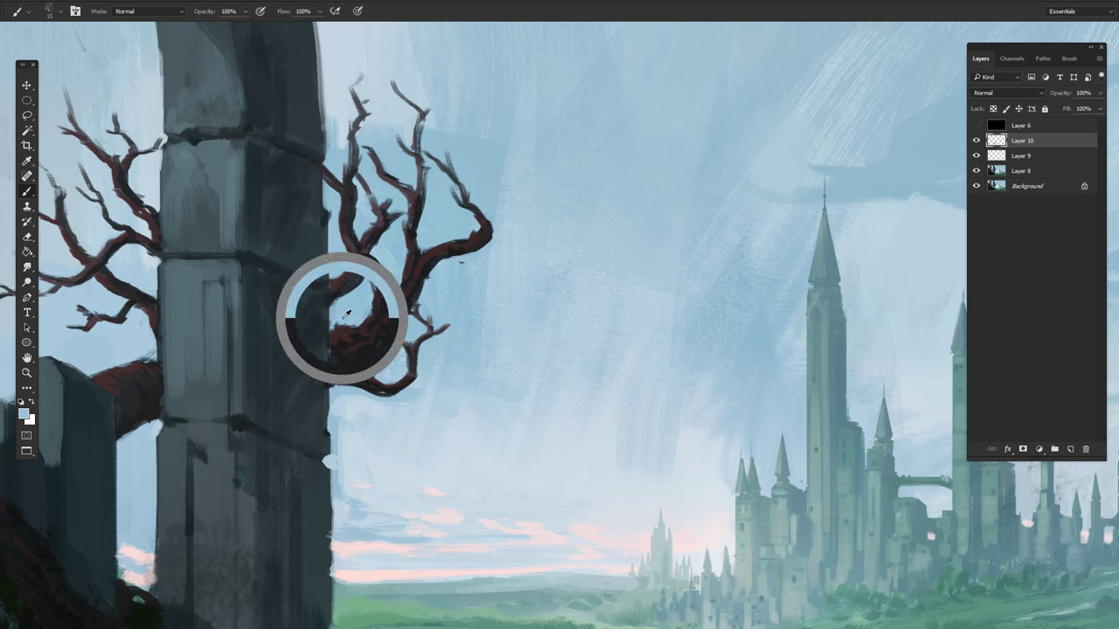
{"action": "key", "text": "ctrl+0"}
{"action": "right_click", "coordinate": [310, 289]}
{"action": "left_click", "coordinate": [351, 191], "text": "alt"}
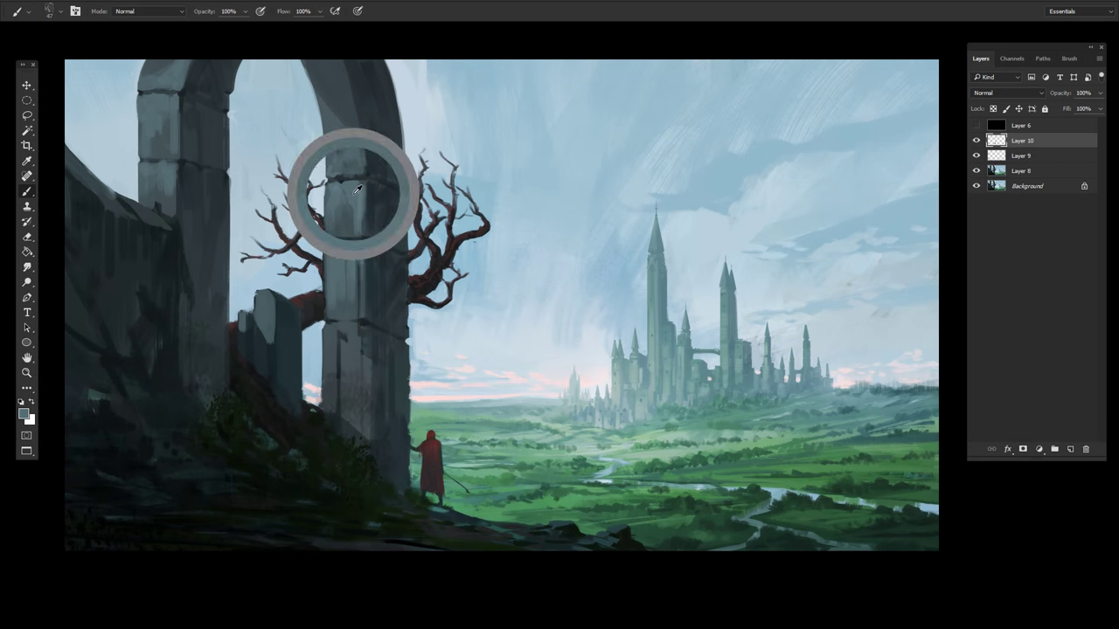
{"action": "left_click", "coordinate": [246, 328], "text": "alt"}
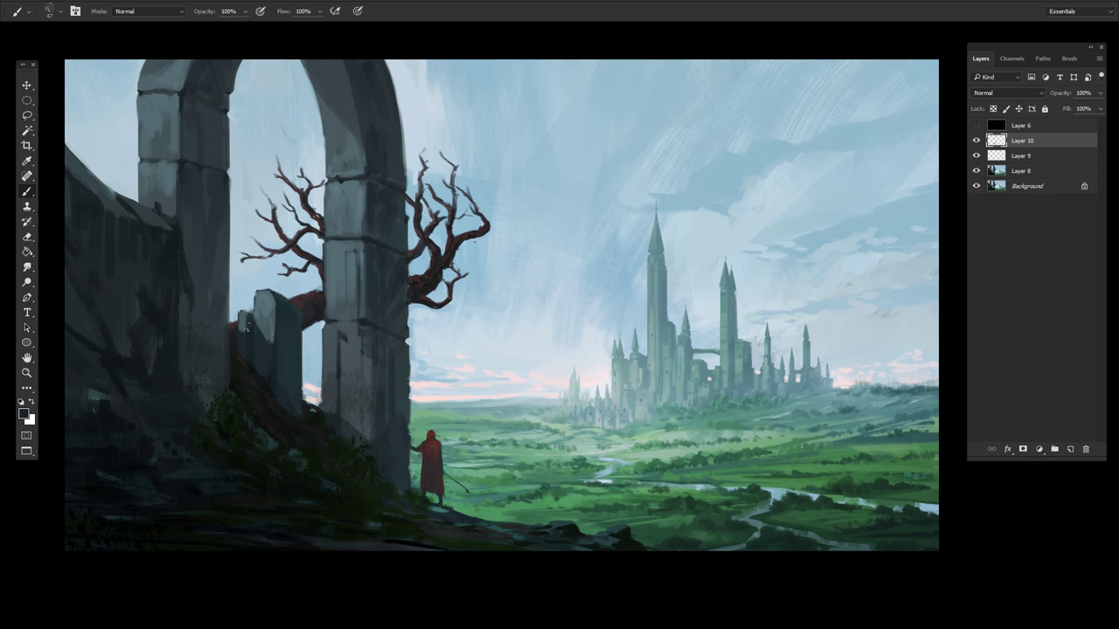
Step: Sample the dark ground near the figure's feet and add a dark mark on the left wall
{"action": "left_click_drag", "start_coordinate": [289, 410], "coordinate": [333, 377]}
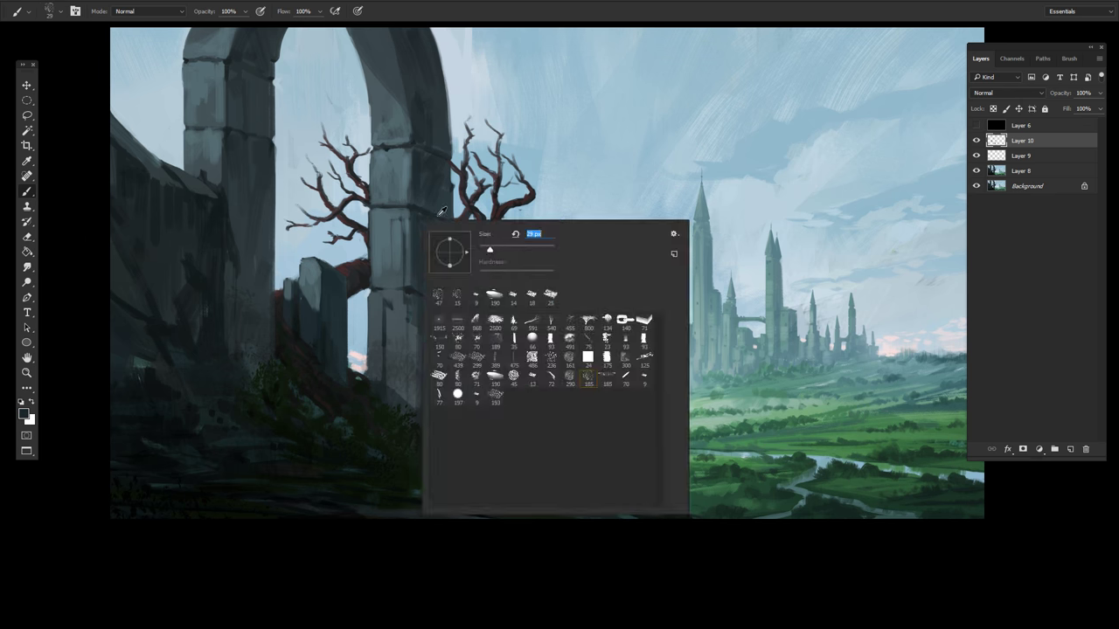
{"action": "right_click", "coordinate": [425, 223]}
{"action": "left_click", "coordinate": [429, 229], "text": "alt"}
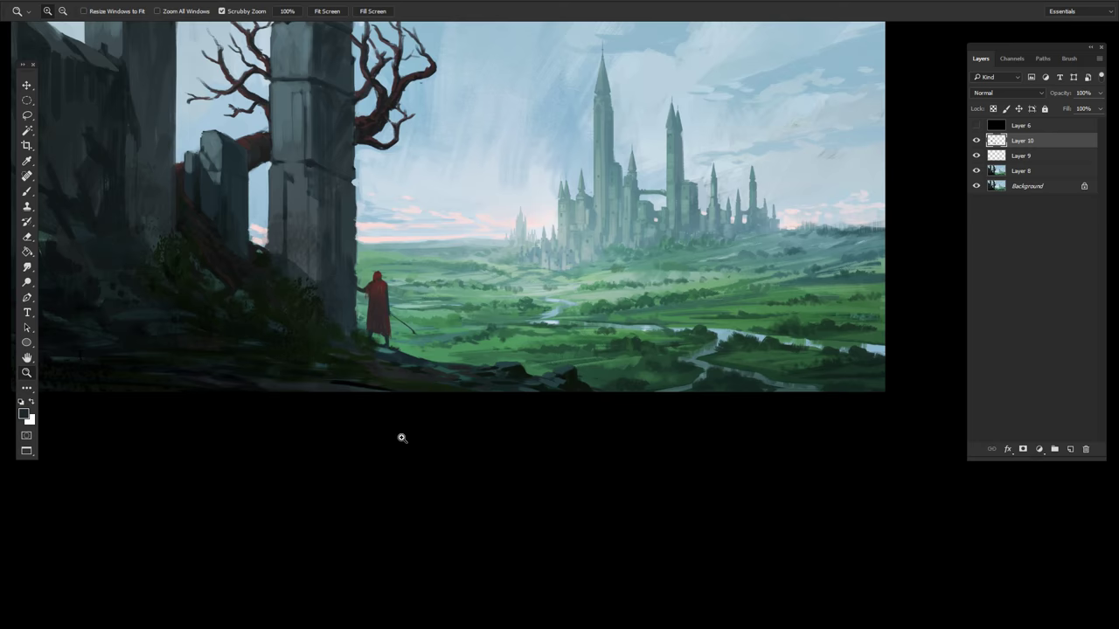
{"action": "left_click_drag", "start_coordinate": [399, 437], "coordinate": [404, 450]}
{"action": "right_click", "coordinate": [289, 234]}
{"action": "left_click_drag", "start_coordinate": [166, 65], "coordinate": [178, 129]}
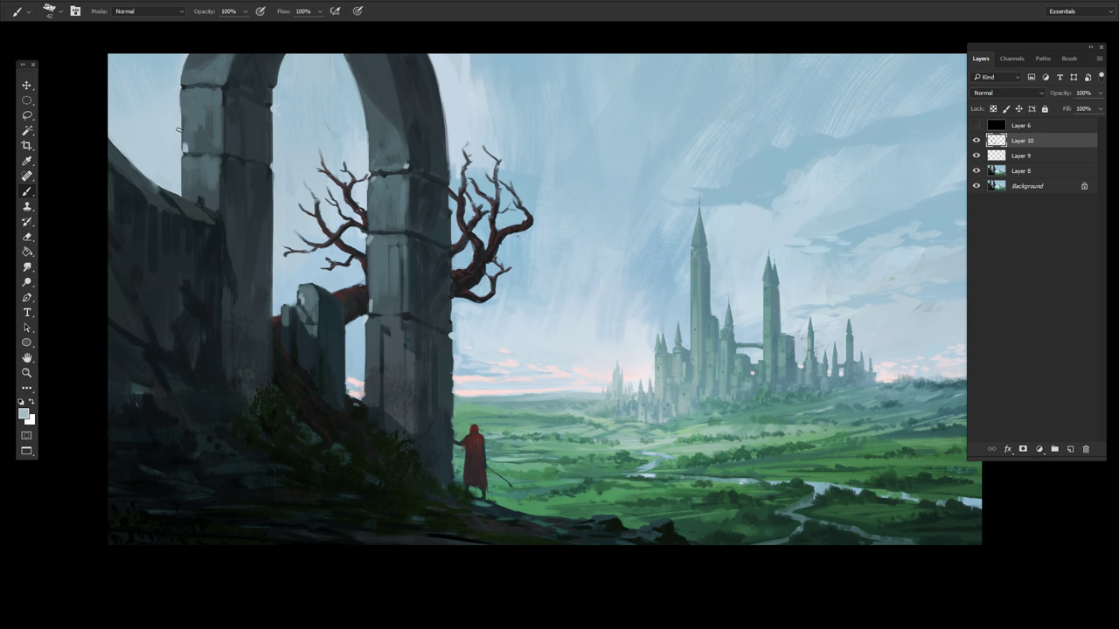
{"action": "left_click", "coordinate": [389, 320], "text": "alt"}
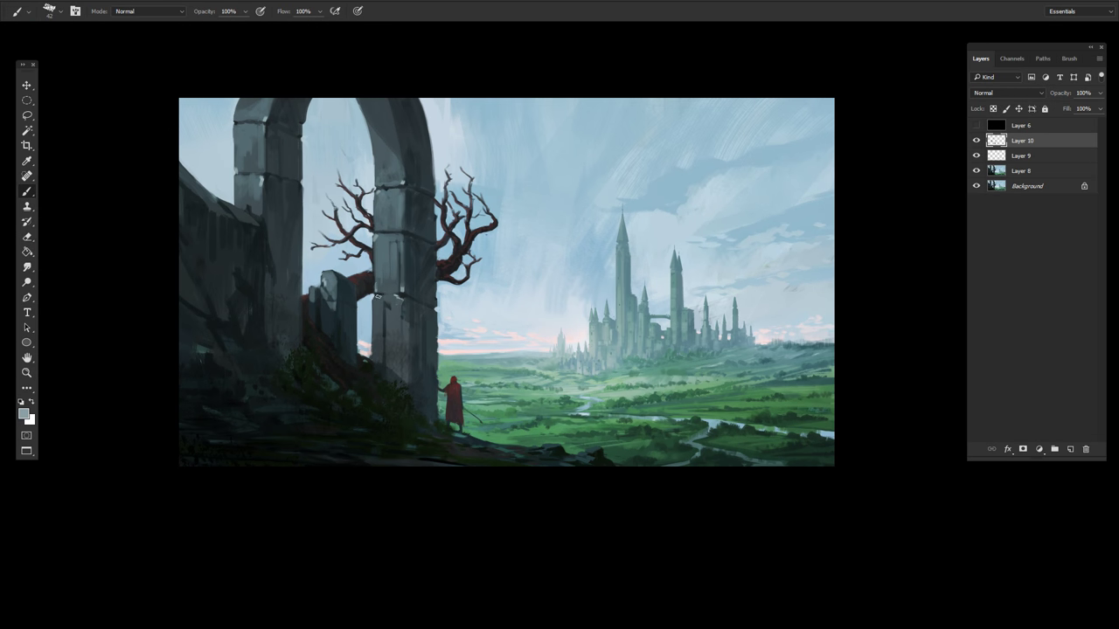
{"action": "left_click", "coordinate": [464, 424], "text": "alt"}
{"action": "left_click_drag", "start_coordinate": [194, 349], "coordinate": [210, 352]}
Step: Toggle the Layer 6 greyscale value check and darken the pillar base beside the figure
{"action": "left_click", "coordinate": [977, 125]}
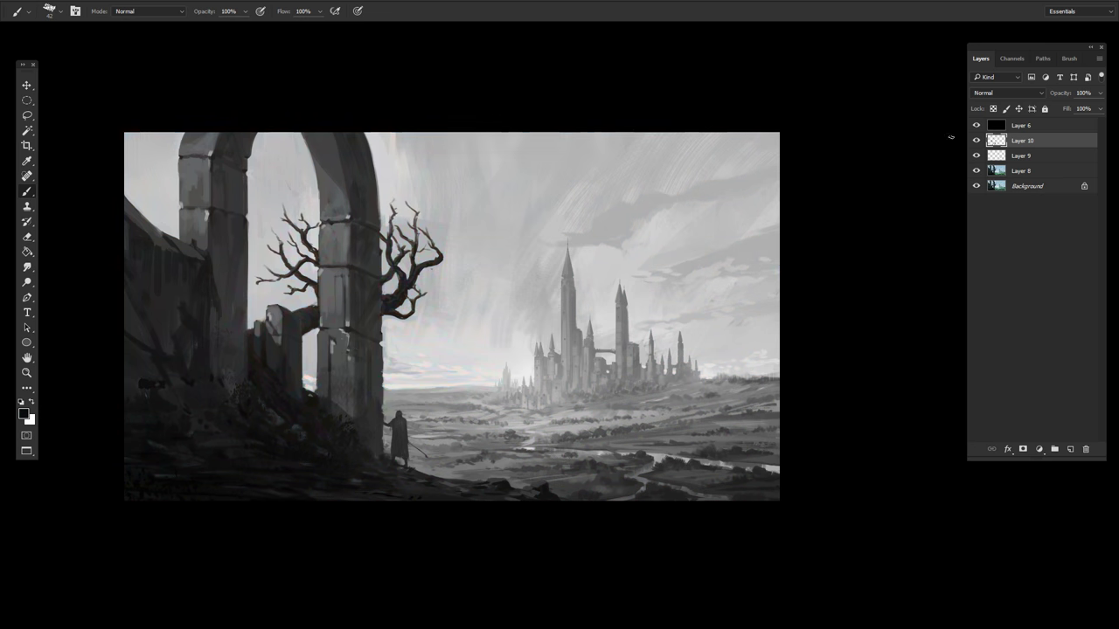
{"action": "left_click", "coordinate": [977, 125]}
{"action": "left_click", "coordinate": [24, 414]}
{"action": "left_click", "coordinate": [1046, 145]}
{"action": "key", "text": "b"}
{"action": "left_click_drag", "start_coordinate": [350, 334], "coordinate": [378, 392]}
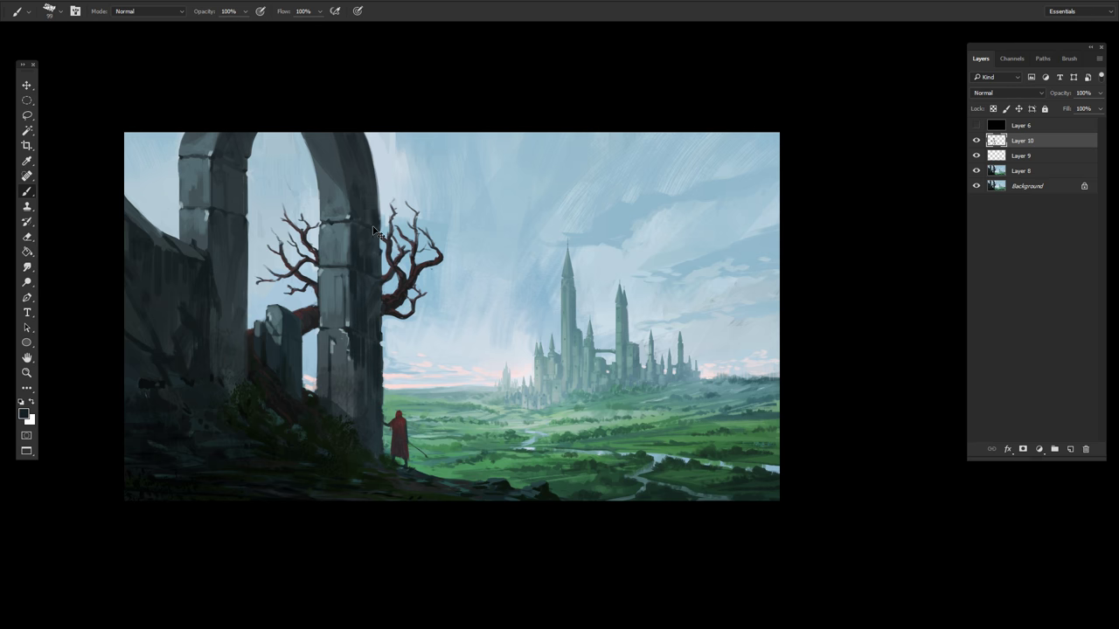
{"action": "key", "text": "z"}
{"action": "left_click", "coordinate": [976, 125]}
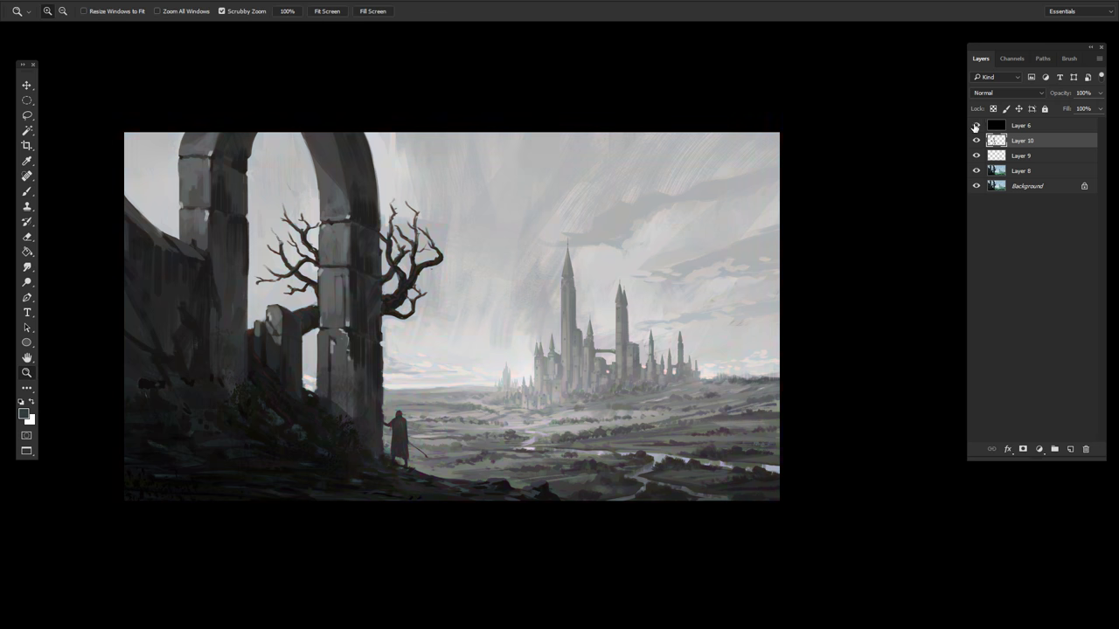
Step: Switch back to the Brush tool and reposition the view of the sky
{"action": "key", "text": "b"}
{"action": "right_click", "coordinate": [494, 335]}
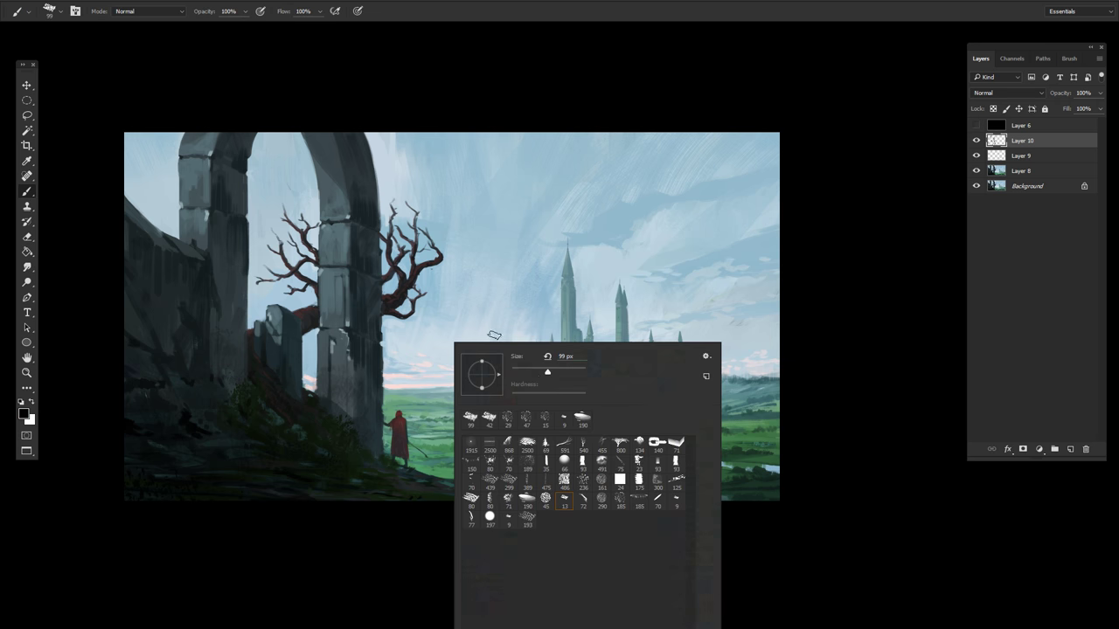
{"action": "left_click", "coordinate": [448, 495]}
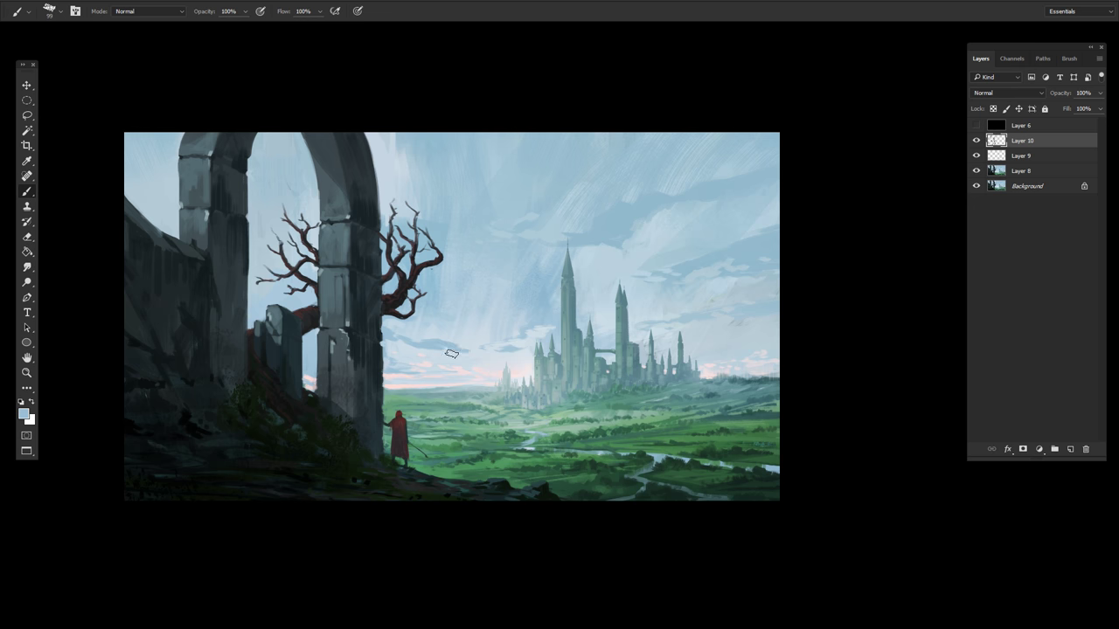
{"action": "right_click", "coordinate": [660, 299]}
{"action": "left_click", "coordinate": [552, 332]}
{"action": "left_click_drag", "start_coordinate": [551, 311], "coordinate": [547, 333]}
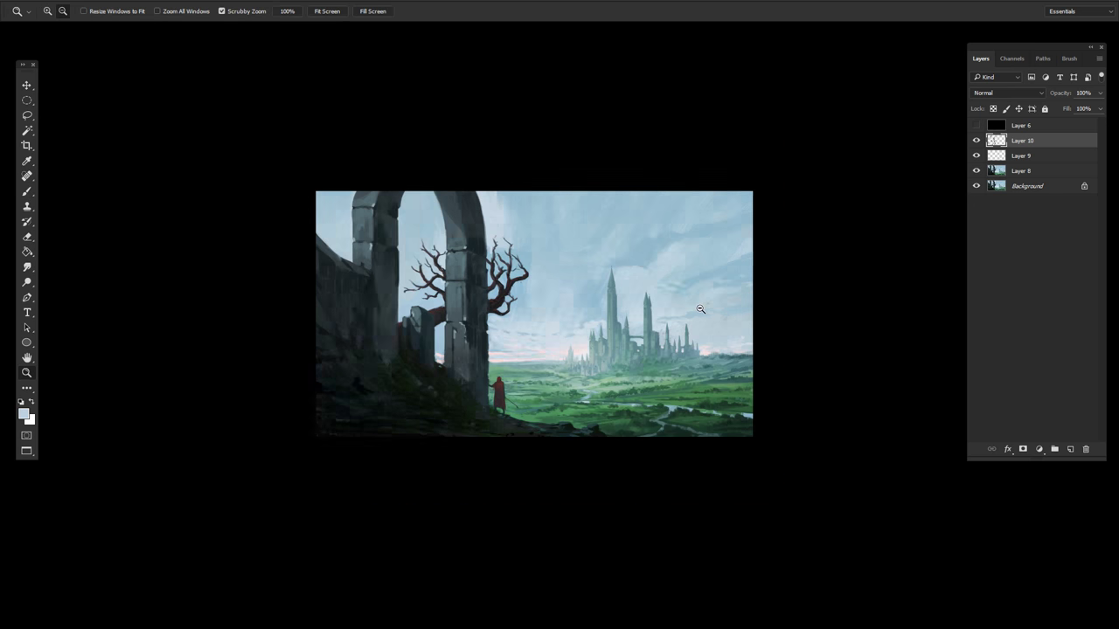
Step: Enlarge the brush to 199 px and sample the pale sky colour
{"action": "right_click", "coordinate": [671, 301]}
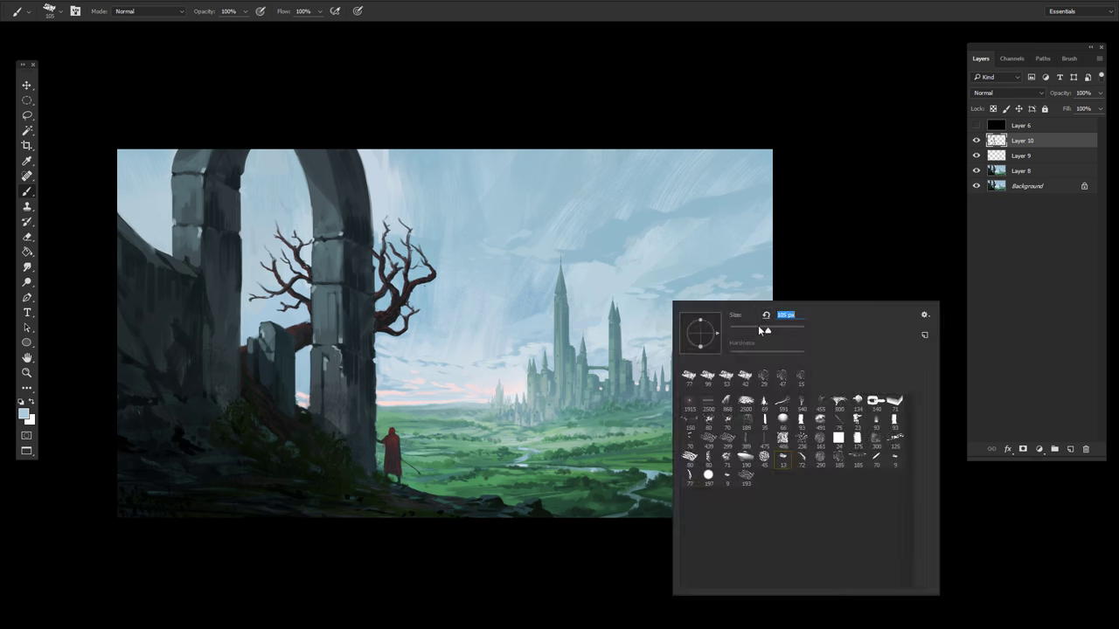
{"action": "left_click", "coordinate": [758, 325]}
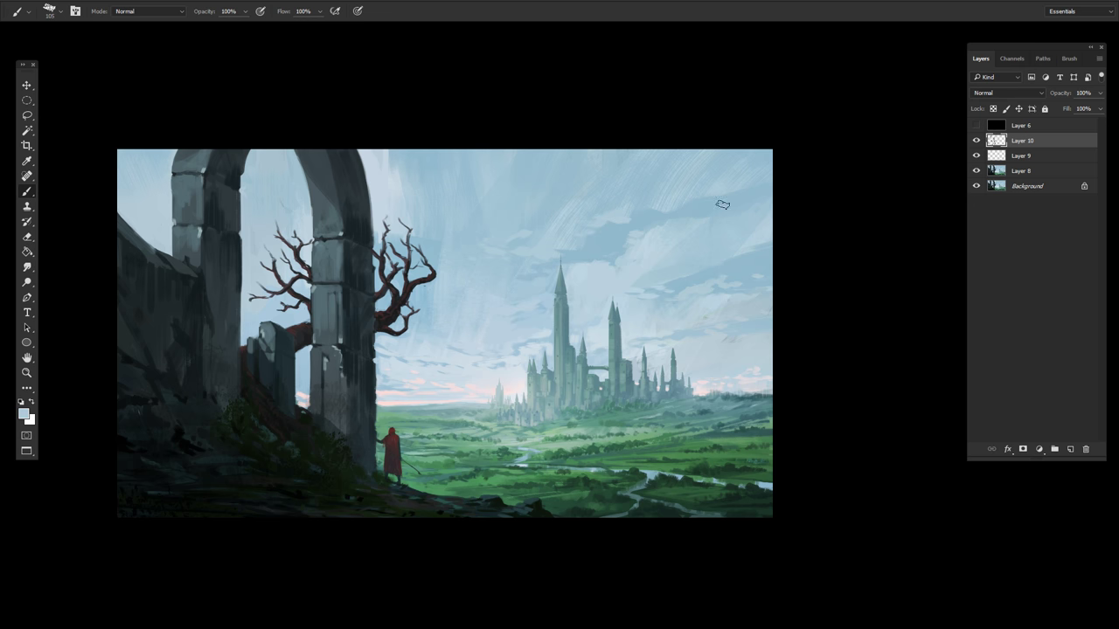
{"action": "right_click", "coordinate": [725, 204]}
{"action": "left_click", "coordinate": [822, 262]}
{"action": "left_click", "coordinate": [420, 180], "text": "alt"}
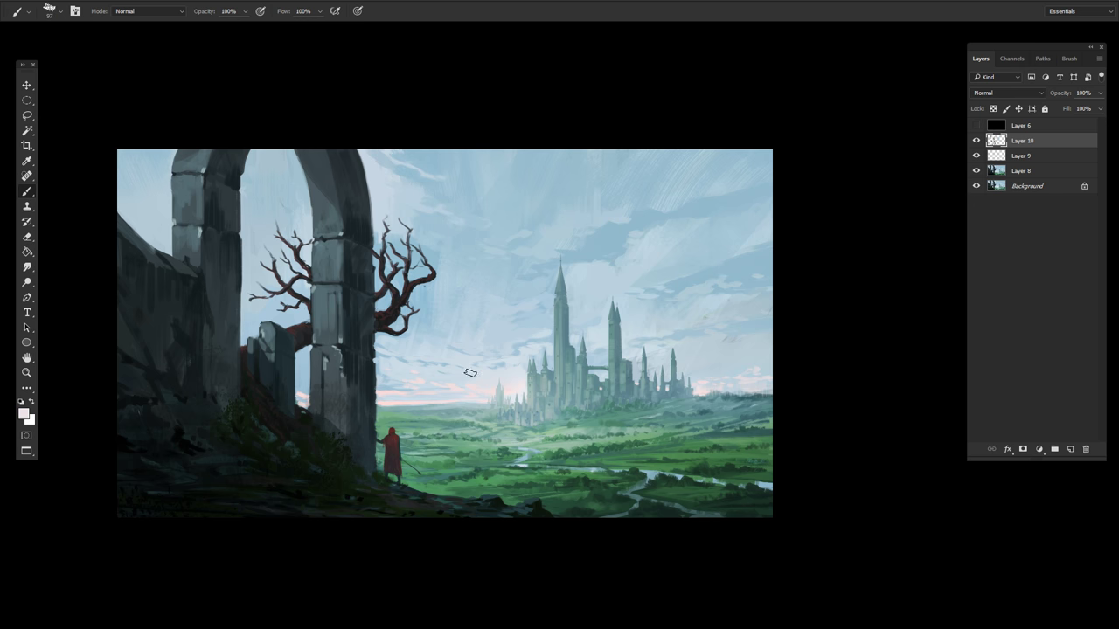
Step: Paint the sky with brushes from 171 to 432 px, sampling a darker blue-grey
{"action": "key", "text": "ctrl+minus"}
{"action": "right_click", "coordinate": [731, 289]}
{"action": "key", "text": "Return"}
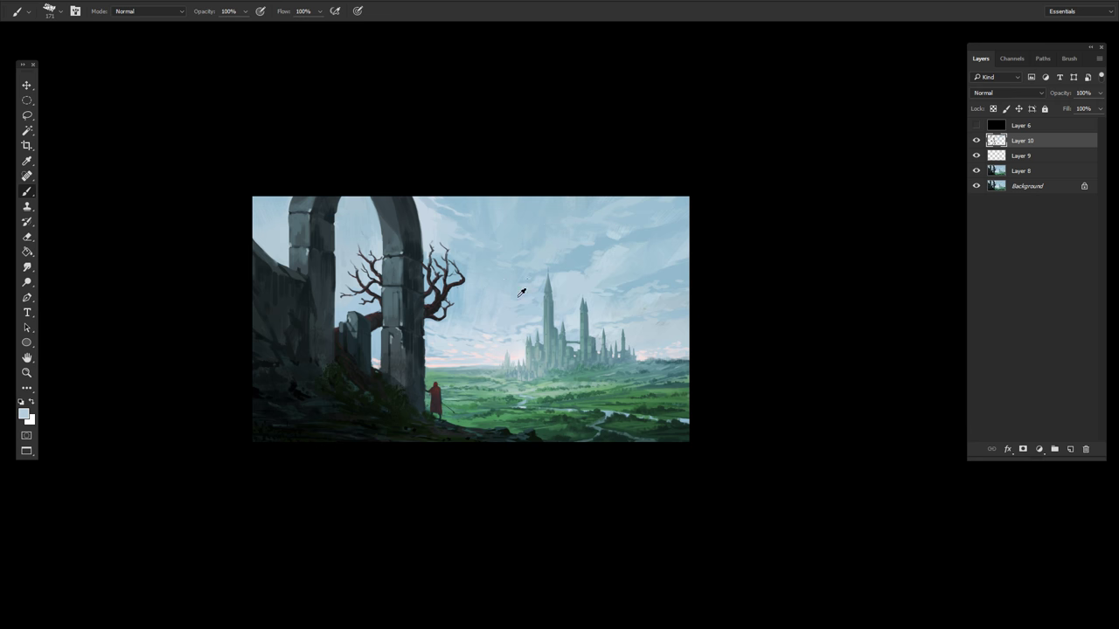
{"action": "right_click", "coordinate": [578, 278], "text": "alt"}
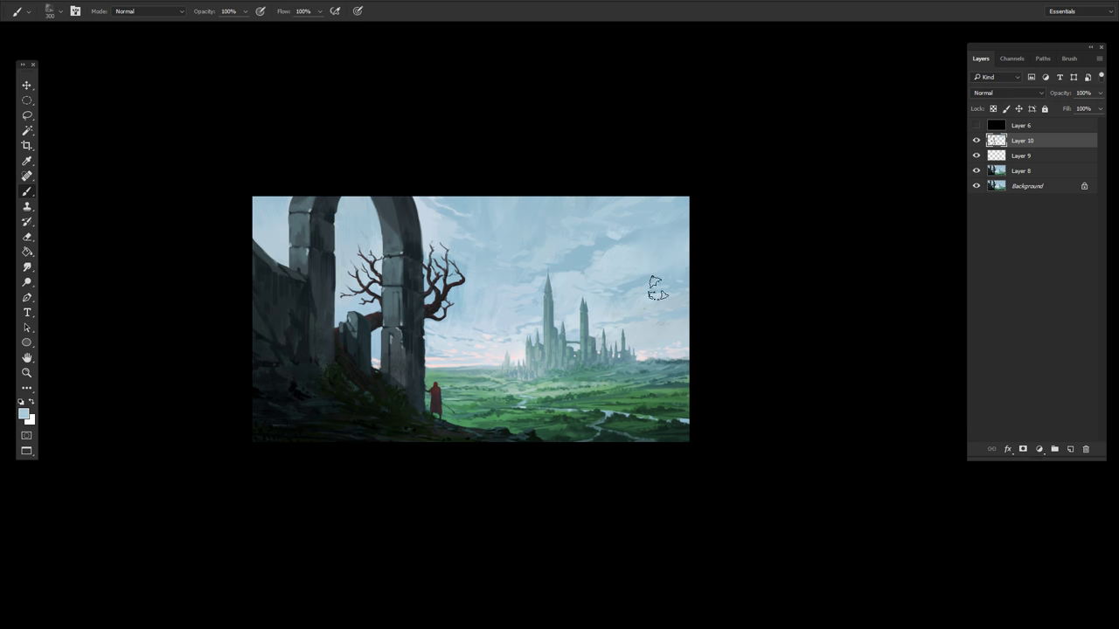
{"action": "left_click", "coordinate": [260, 227], "text": "alt"}
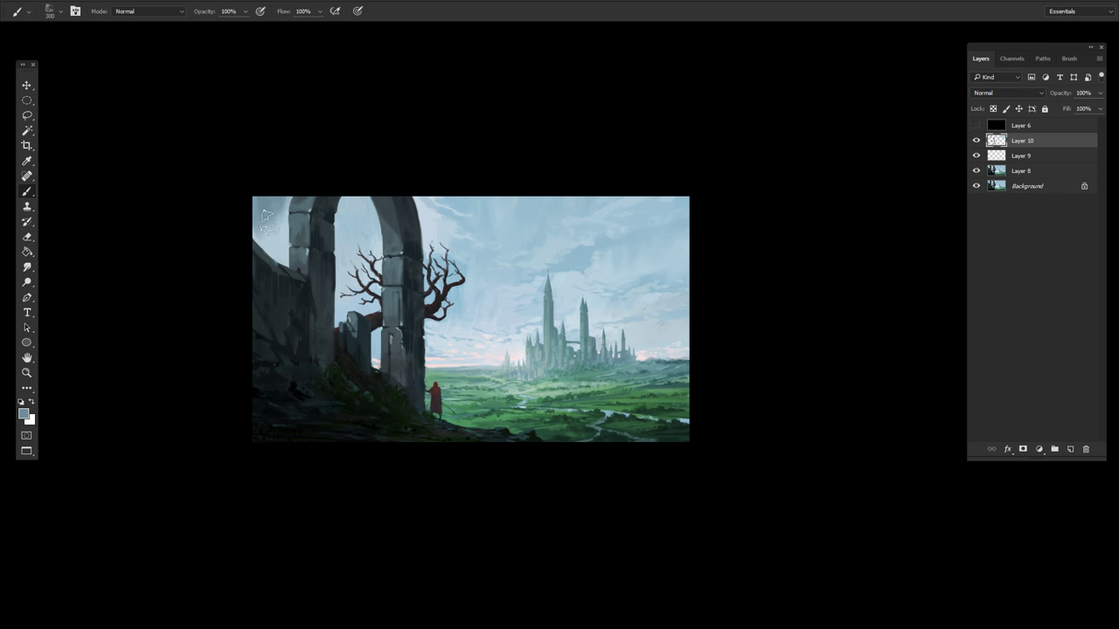
{"action": "right_click", "coordinate": [731, 291]}
Step: Add Layer 11 in Overlay blend mode with a warm orange colour
{"action": "key", "text": "ctrl+shift+alt+n"}
{"action": "right_click", "coordinate": [854, 305]}
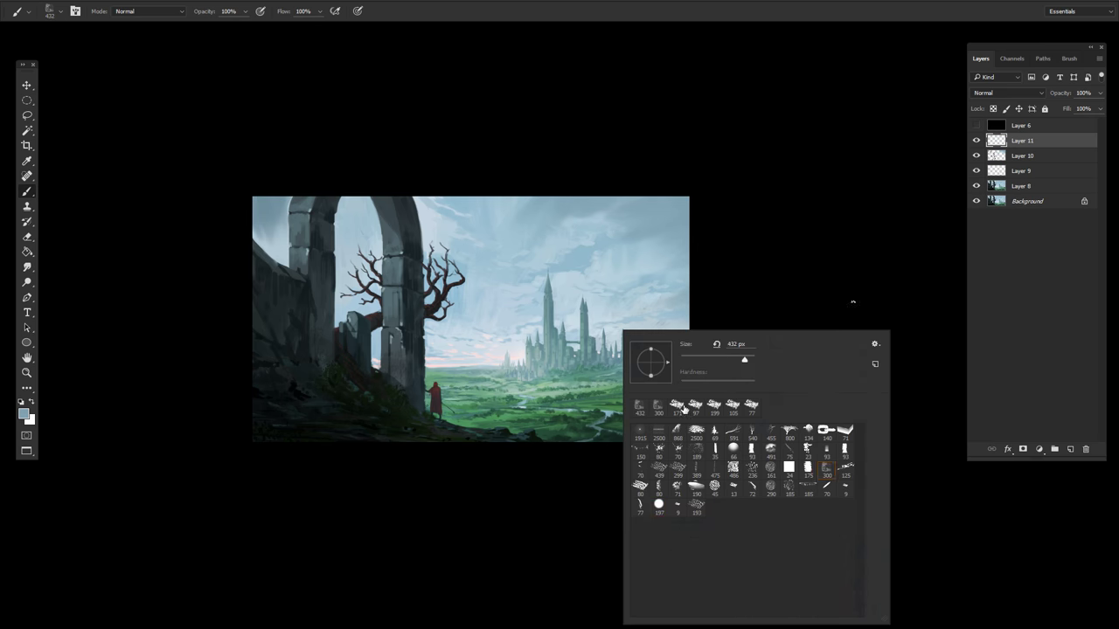
{"action": "key", "text": "Escape"}
{"action": "left_click", "coordinate": [24, 413]}
{"action": "key", "text": "Return"}
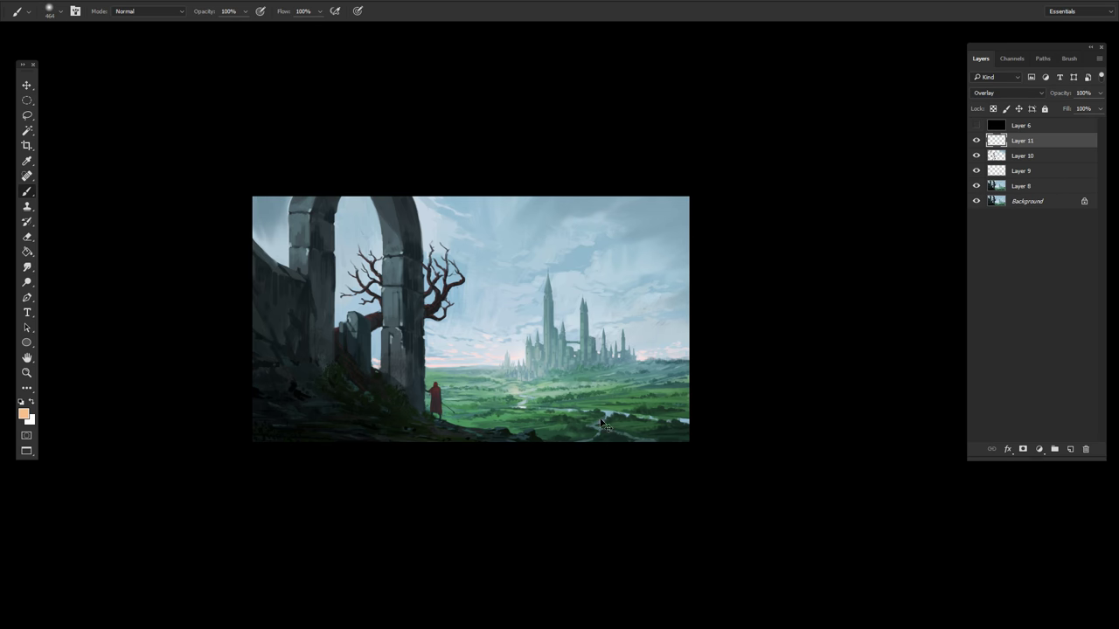
Step: Add a new layer and merge the painting layers into Layer 12
{"action": "key", "text": "ctrl+shift+alt+n"}
{"action": "left_click", "coordinate": [1034, 201], "text": "shift"}
{"action": "key", "text": "ctrl+e"}
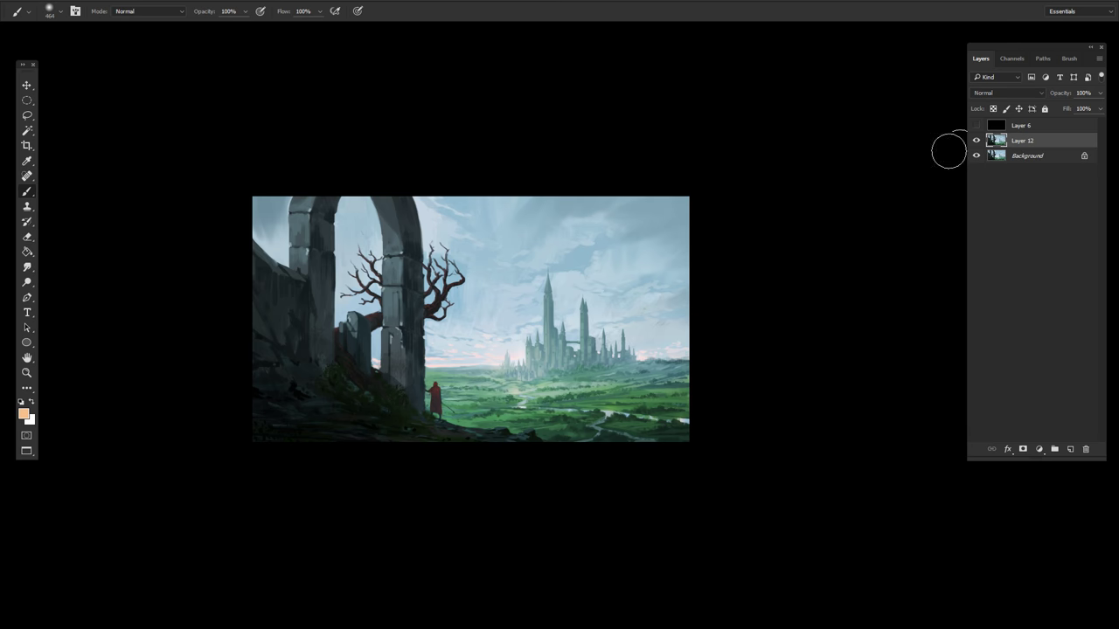
{"action": "key", "text": "ctrl+plus"}
Step: Shrink the brush, sample a dark colour and preview the painting in greyscale
{"action": "right_click", "coordinate": [464, 312]}
{"action": "left_click", "coordinate": [230, 179], "text": "alt"}
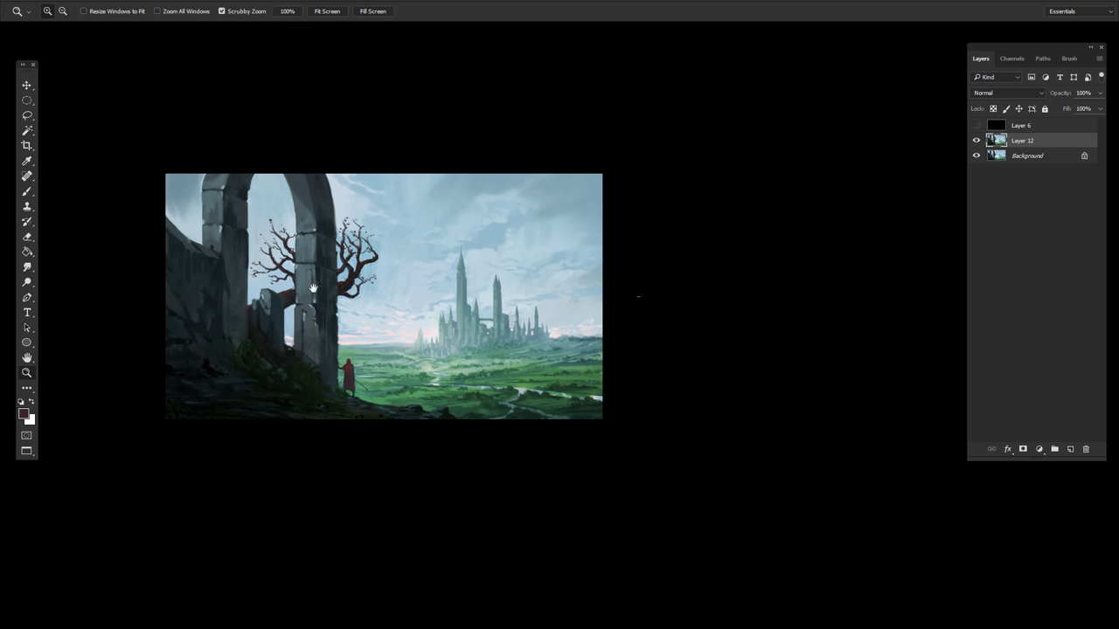
{"action": "mouse_move", "coordinate": [542, 261]}
{"action": "left_mouse_down"}
{"action": "mouse_move", "coordinate": [496, 206]}
{"action": "mouse_move", "coordinate": [499, 187]}
{"action": "left_mouse_up"}
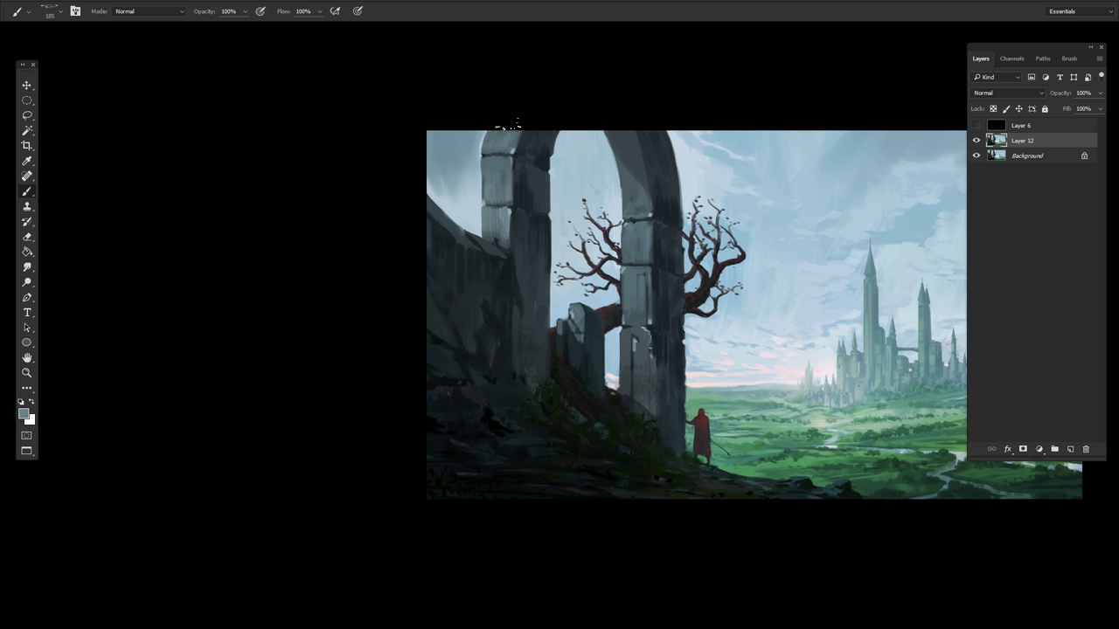
{"action": "left_click", "coordinate": [977, 126]}
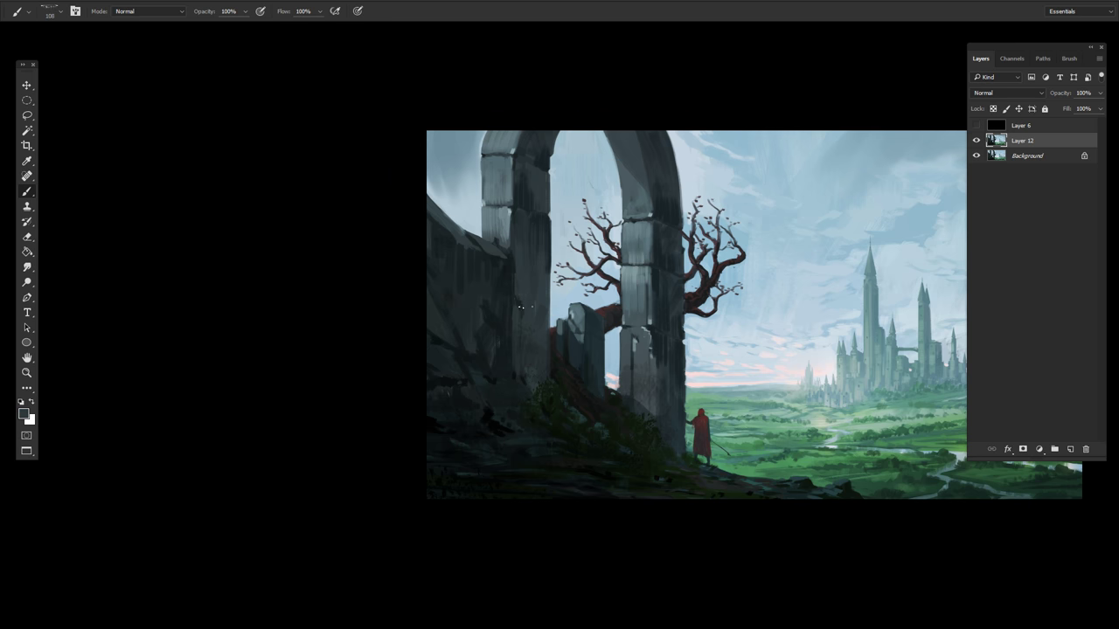
{"action": "right_click", "coordinate": [510, 382]}
{"action": "left_click", "coordinate": [510, 382]}
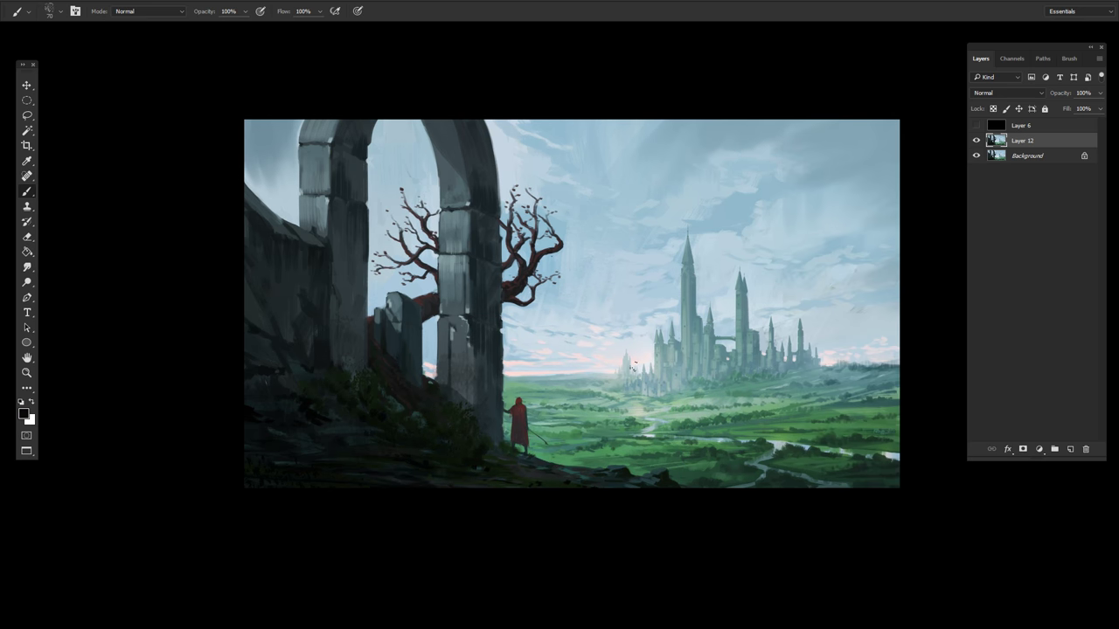
Step: Paint vertical texture strokes on the red cloak with colours sampled near the figure
{"action": "scroll", "coordinate": [602, 455], "scroll_direction": "up", "scroll_amount": 5}
{"action": "left_click", "coordinate": [522, 301], "text": "alt"}
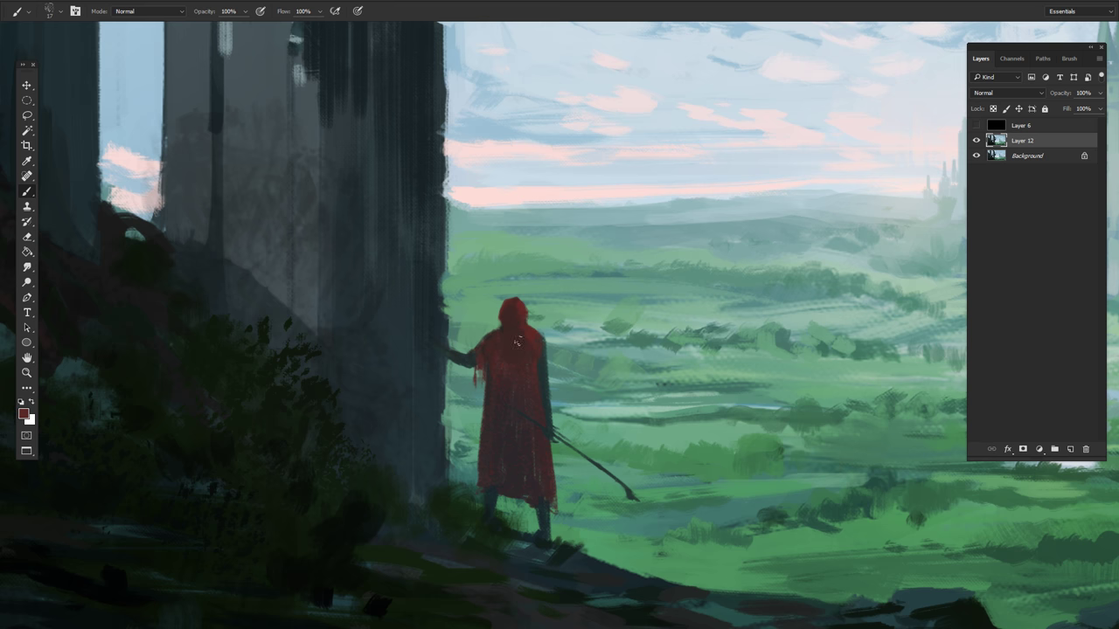
{"action": "left_click", "coordinate": [482, 492], "text": "alt"}
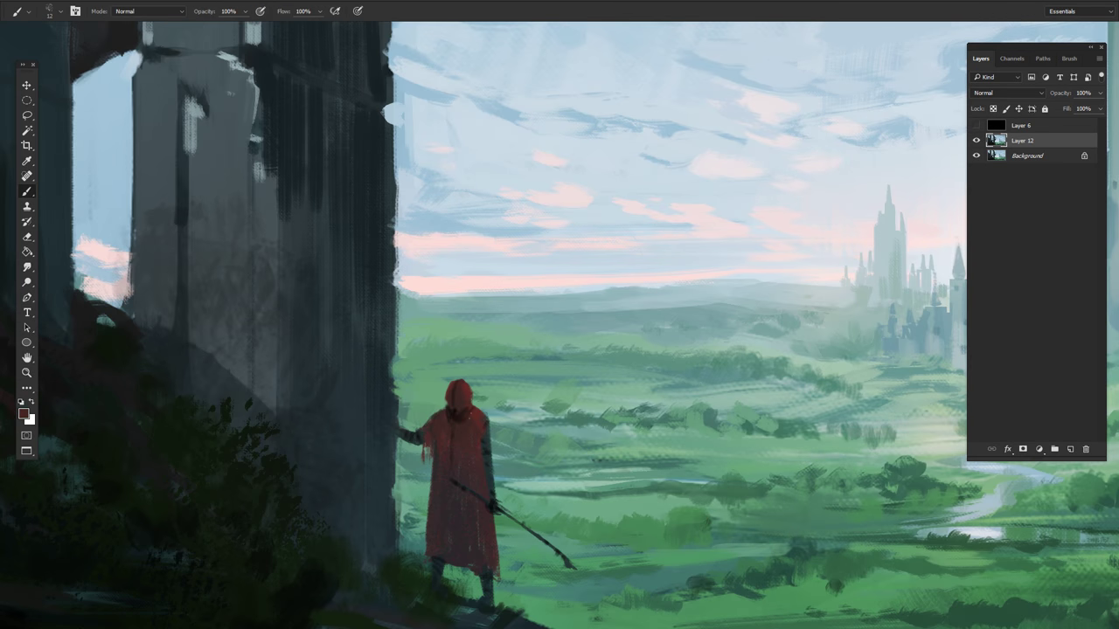
{"action": "left_click", "coordinate": [425, 462], "text": "alt"}
{"action": "left_click_drag", "start_coordinate": [428, 485], "coordinate": [427, 550]}
{"action": "left_click", "coordinate": [438, 443], "text": "alt"}
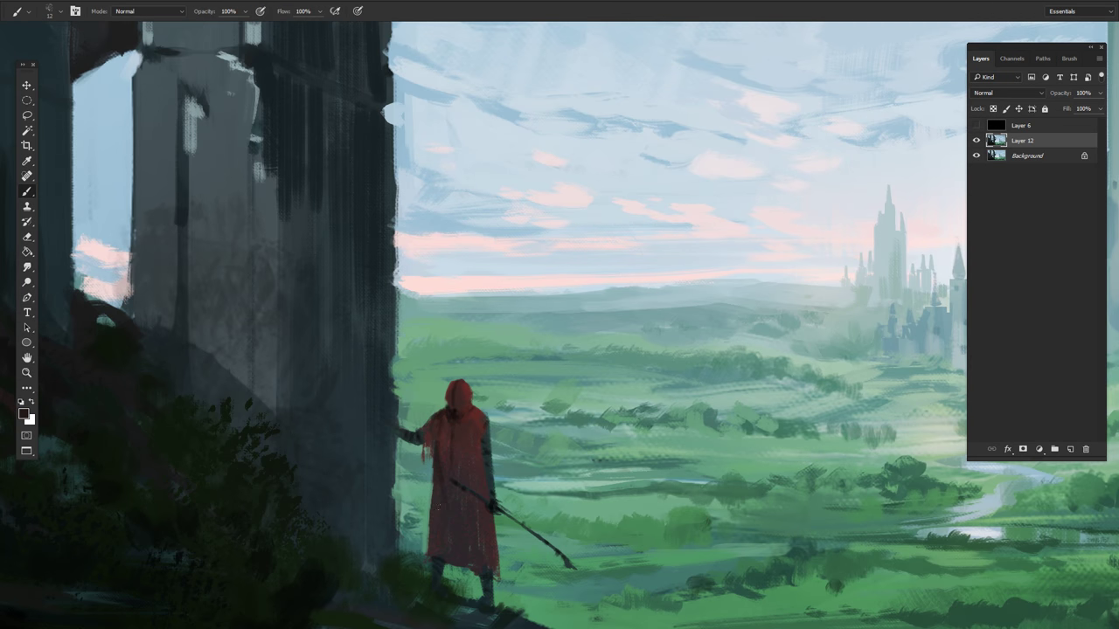
{"action": "left_click_drag", "start_coordinate": [437, 485], "coordinate": [437, 552]}
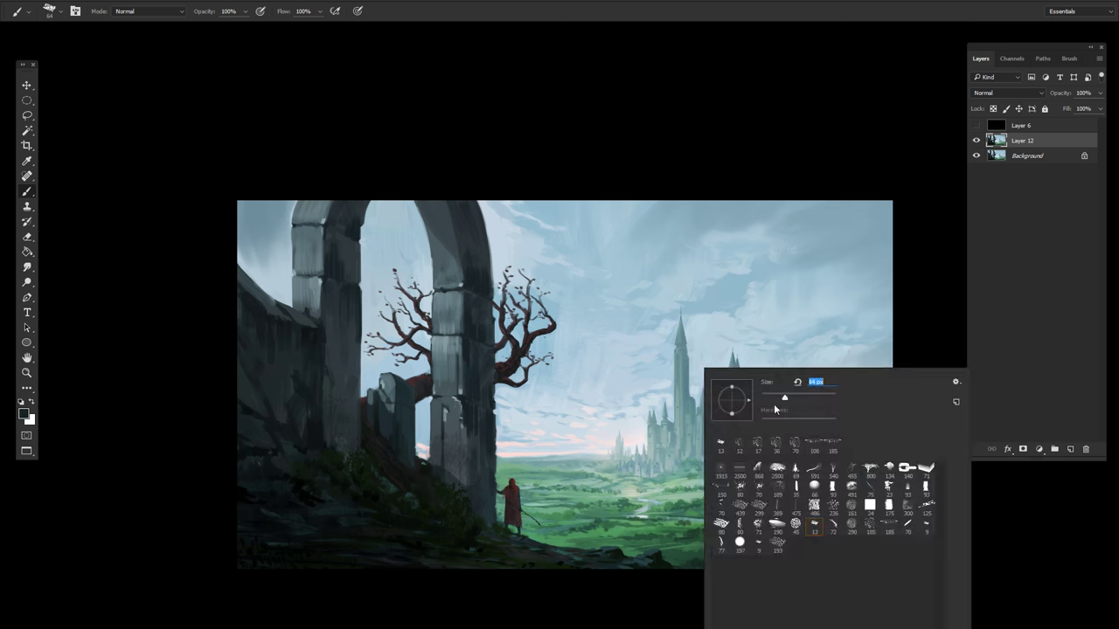
{"action": "left_click", "coordinate": [512, 487], "text": "alt"}
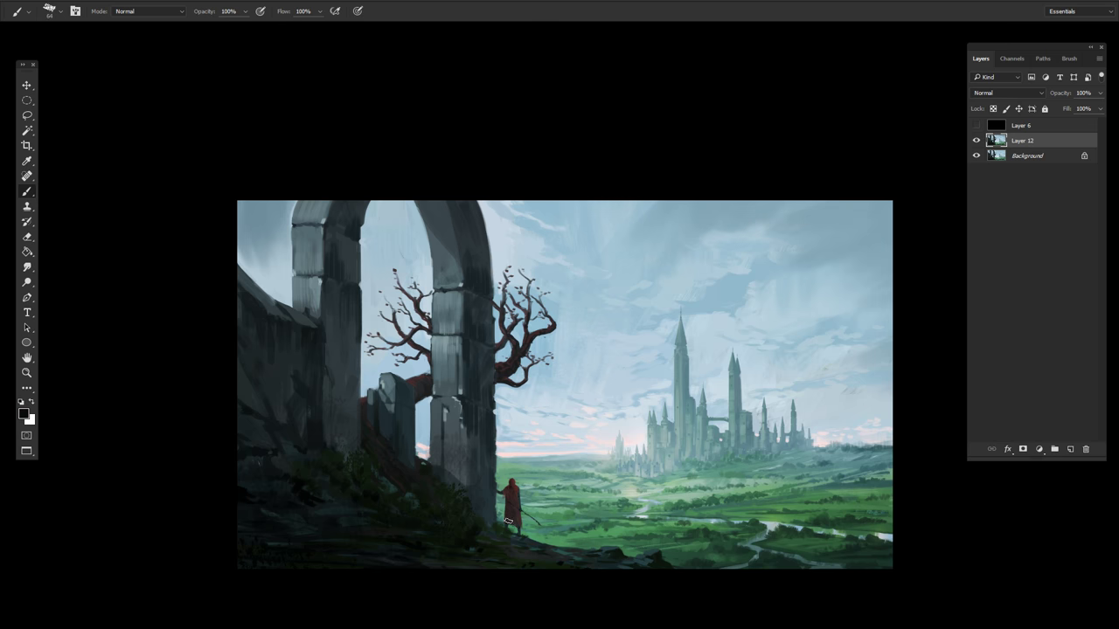
{"action": "left_click", "coordinate": [1070, 451]}
Step: Resize the brush to 108 px and sample darker stone colours from the arch
{"action": "key", "text": "e"}
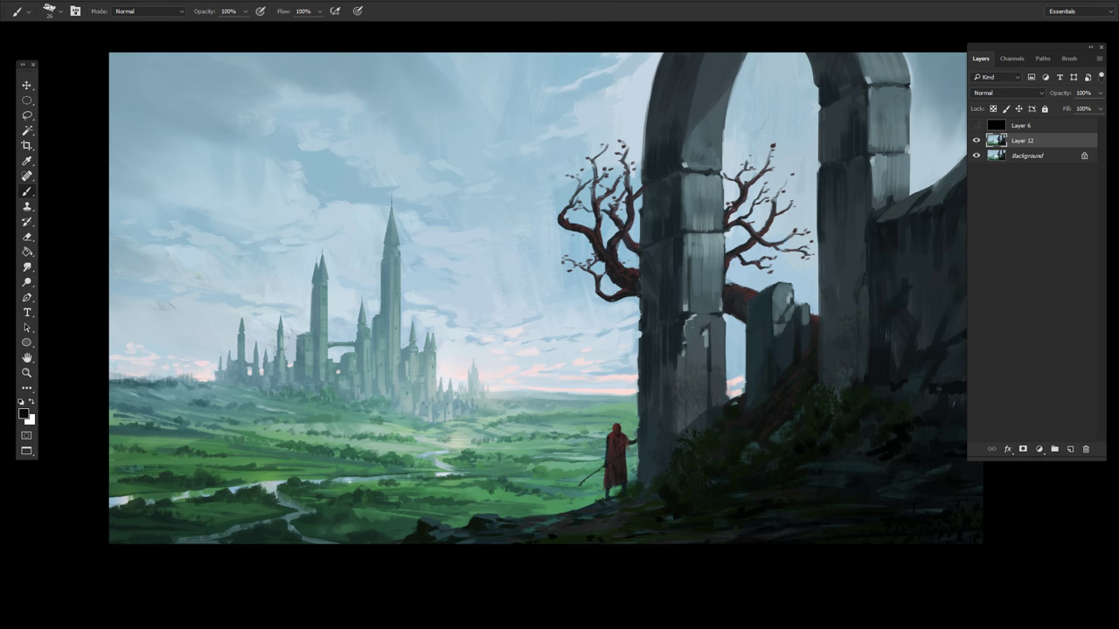
{"action": "left_click_drag", "start_coordinate": [646, 473], "coordinate": [597, 522]}
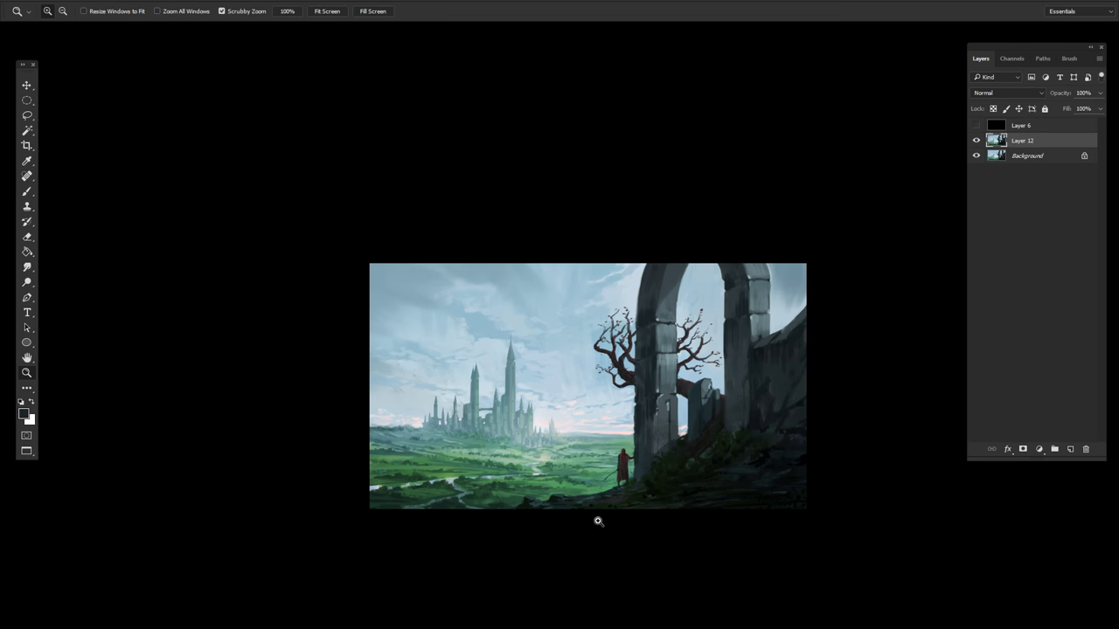
{"action": "right_click", "coordinate": [651, 375]}
{"action": "key", "text": "Return"}
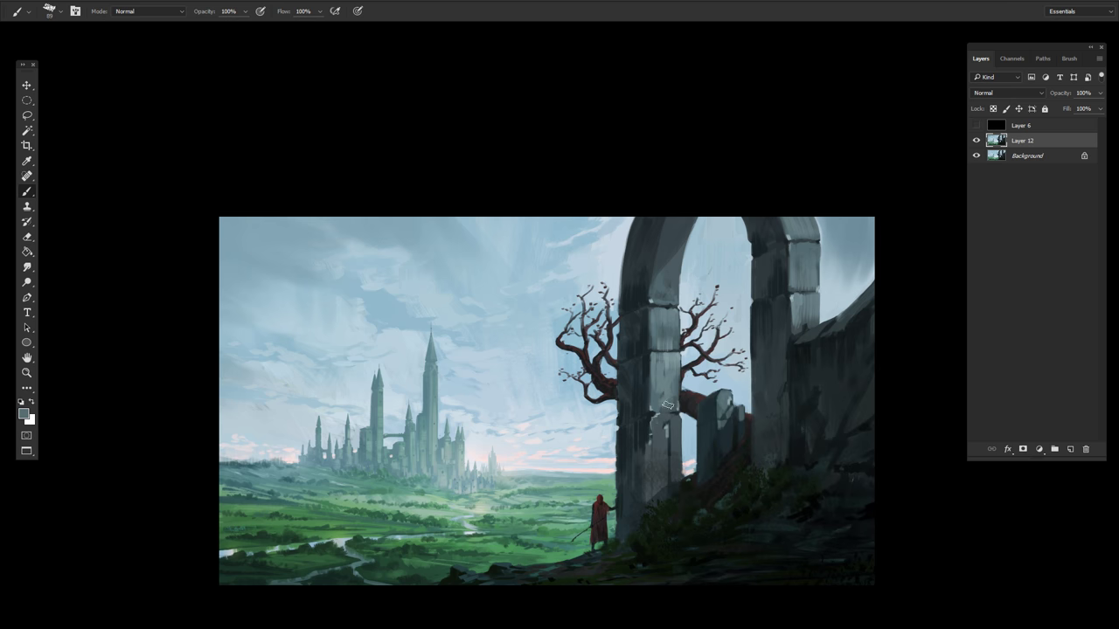
{"action": "right_click", "coordinate": [640, 346]}
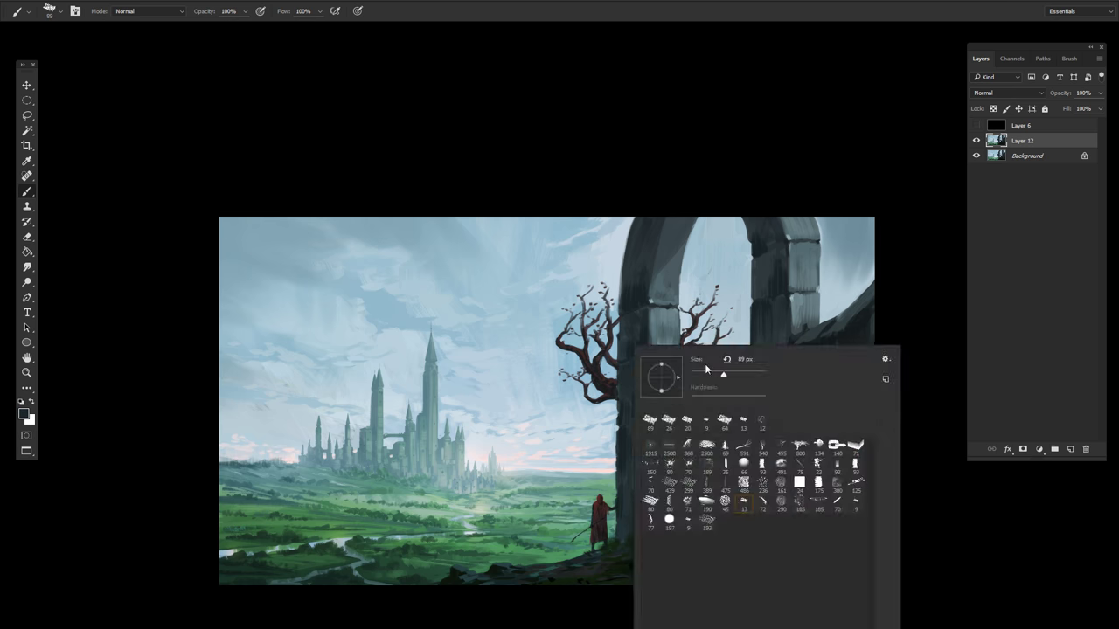
{"action": "key", "text": "Return"}
{"action": "right_click", "coordinate": [673, 284]}
{"action": "key", "text": "Return"}
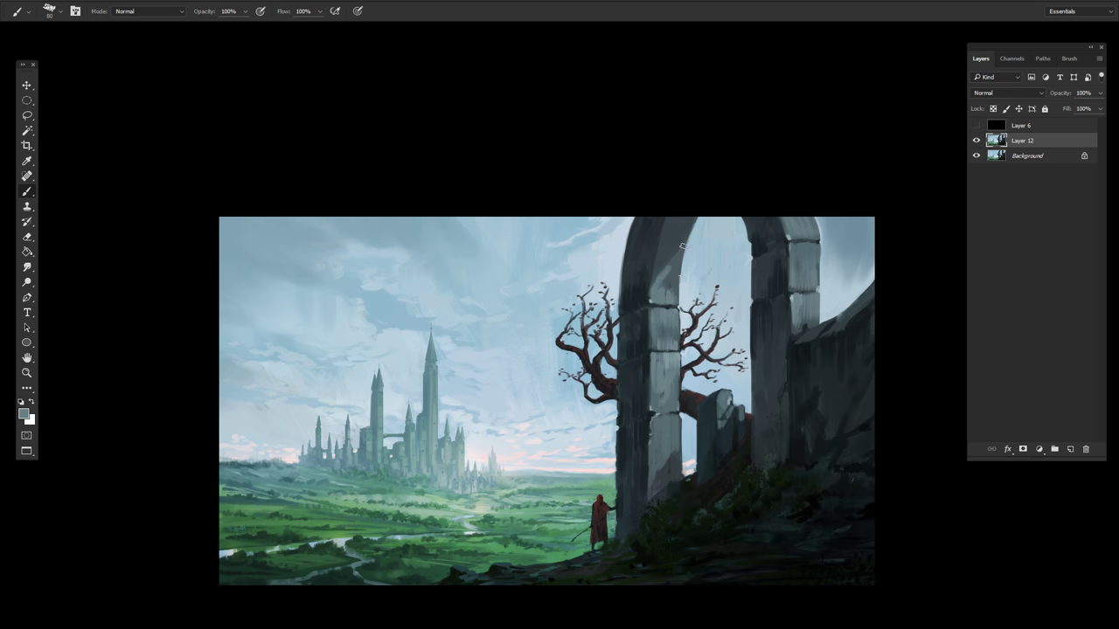
{"action": "right_click", "coordinate": [647, 268]}
{"action": "key", "text": "Return"}
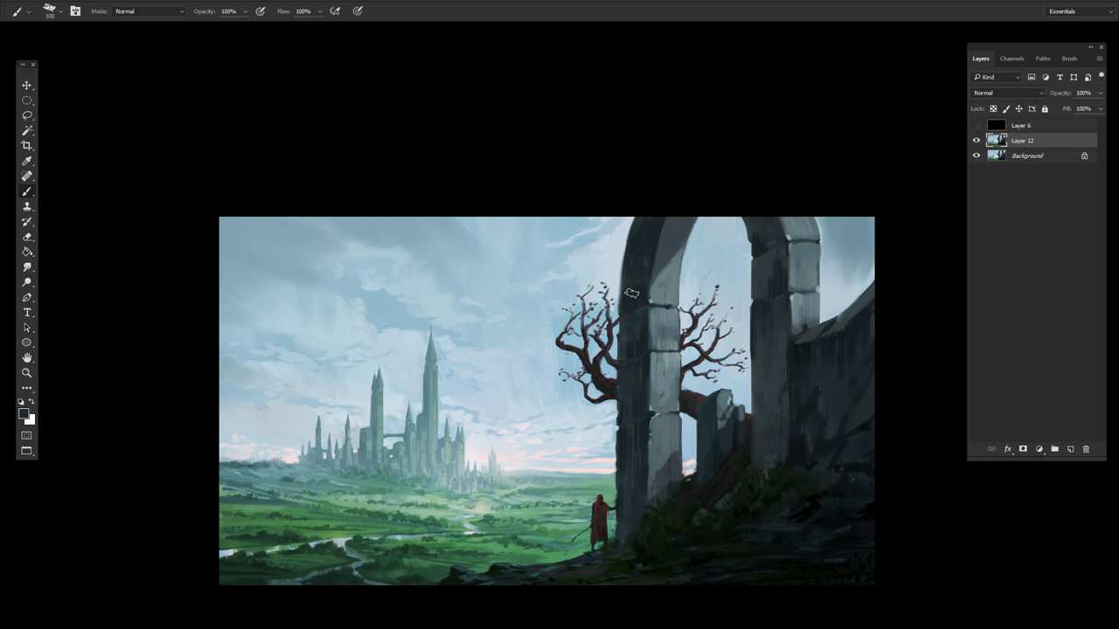
Step: Hide the greyscale check and paint the arch at 30% then full opacity
{"action": "key", "text": "ctrl+comma"}
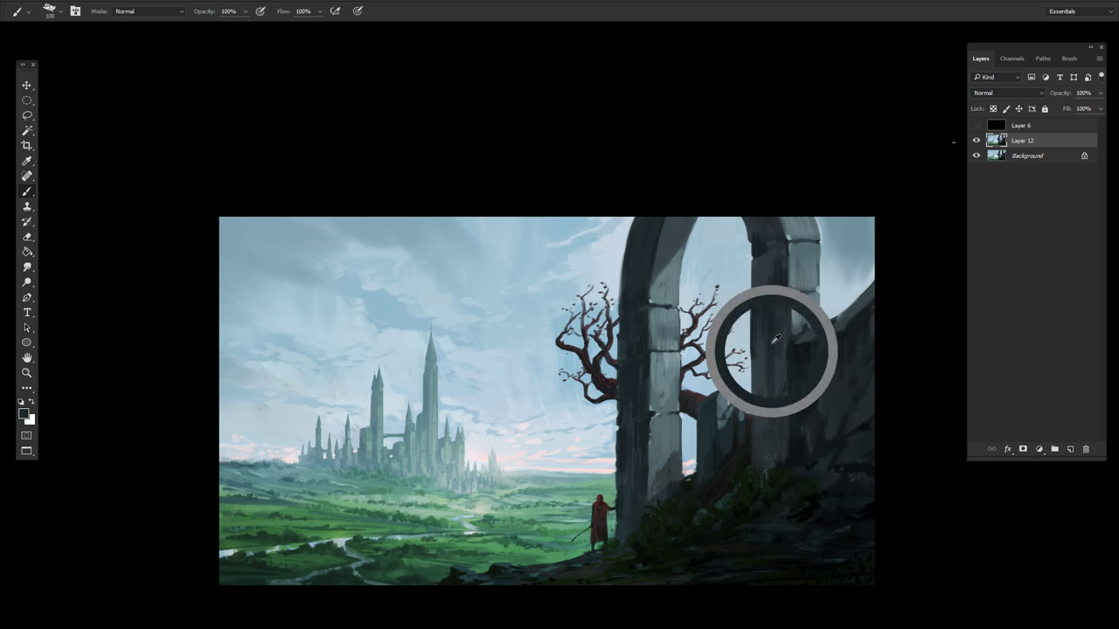
{"action": "left_click_drag", "start_coordinate": [759, 262], "coordinate": [700, 367]}
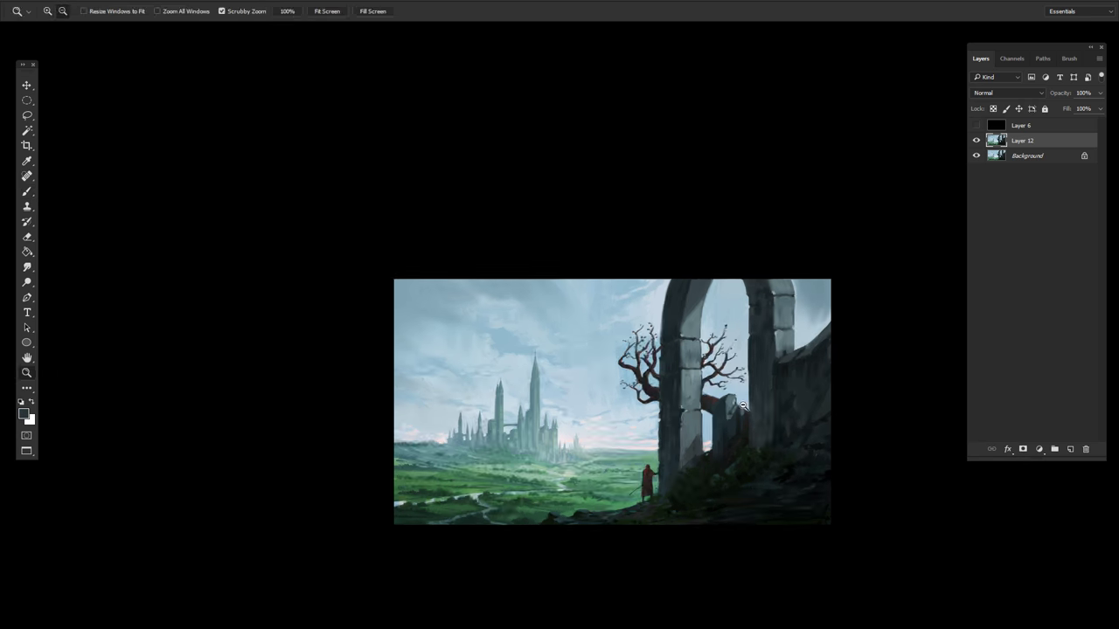
{"action": "left_click", "coordinate": [673, 388], "text": "alt"}
{"action": "key", "text": "3"}
{"action": "left_click", "coordinate": [666, 389], "text": "alt"}
{"action": "key", "text": "0"}
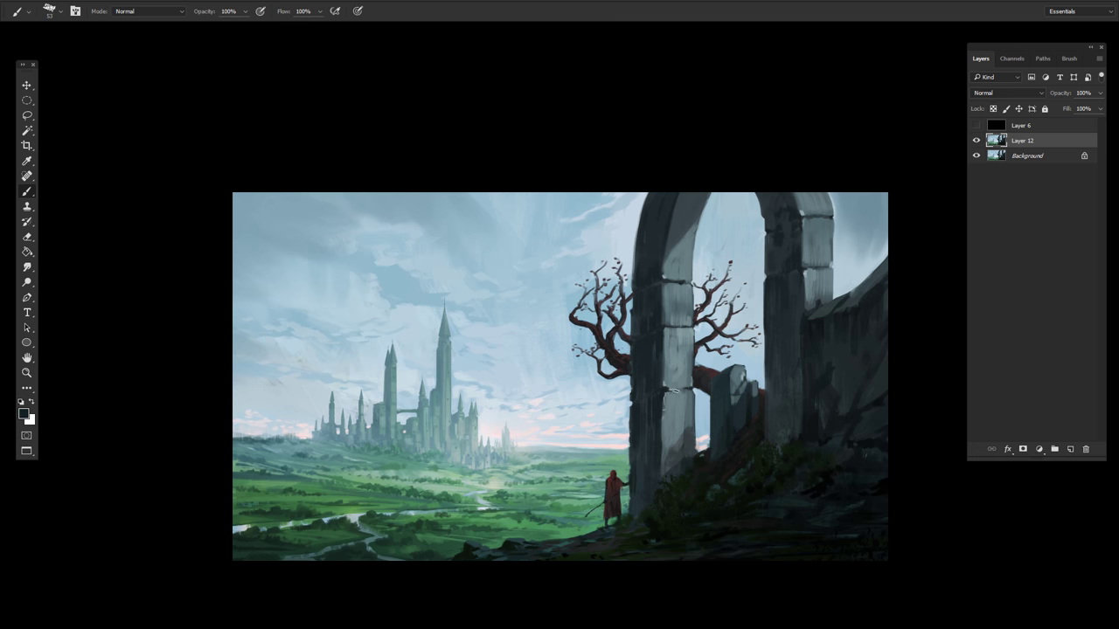
{"action": "key", "text": "ctrl+minus"}
{"action": "key", "text": "e"}
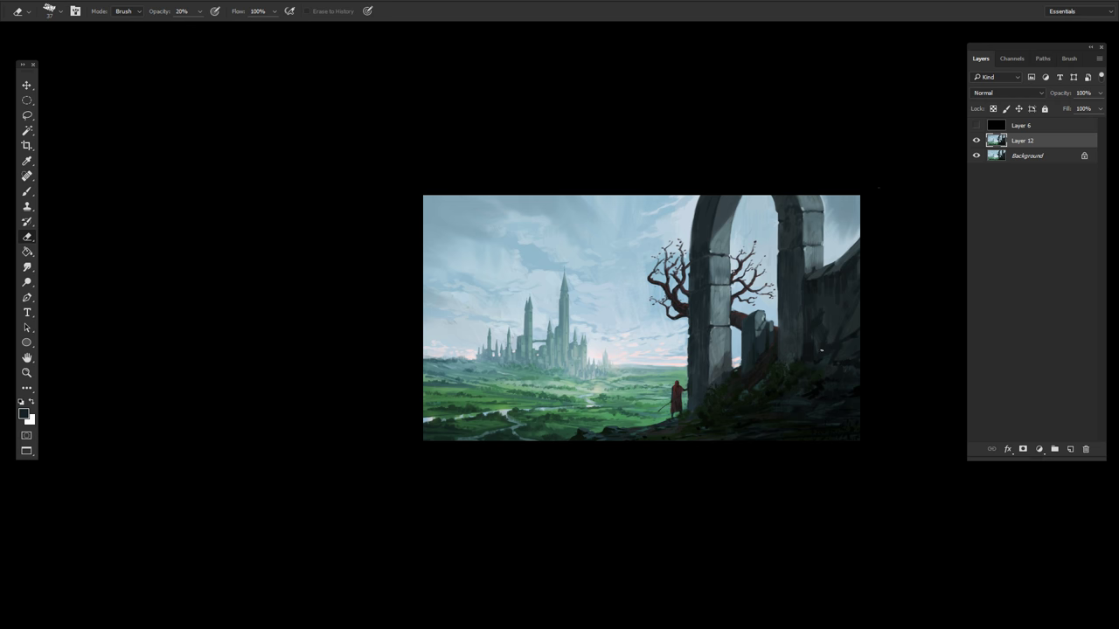
{"action": "key", "text": "b"}
Step: Try an Overlay layer with a very large brush, then delete it and return to Layer 12
{"action": "right_click", "coordinate": [739, 369]}
{"action": "key", "text": "Escape"}
{"action": "key", "text": "ctrl+plus"}
{"action": "key", "text": "ctrl+shift+n"}
{"action": "key", "text": "shift+alt+o"}
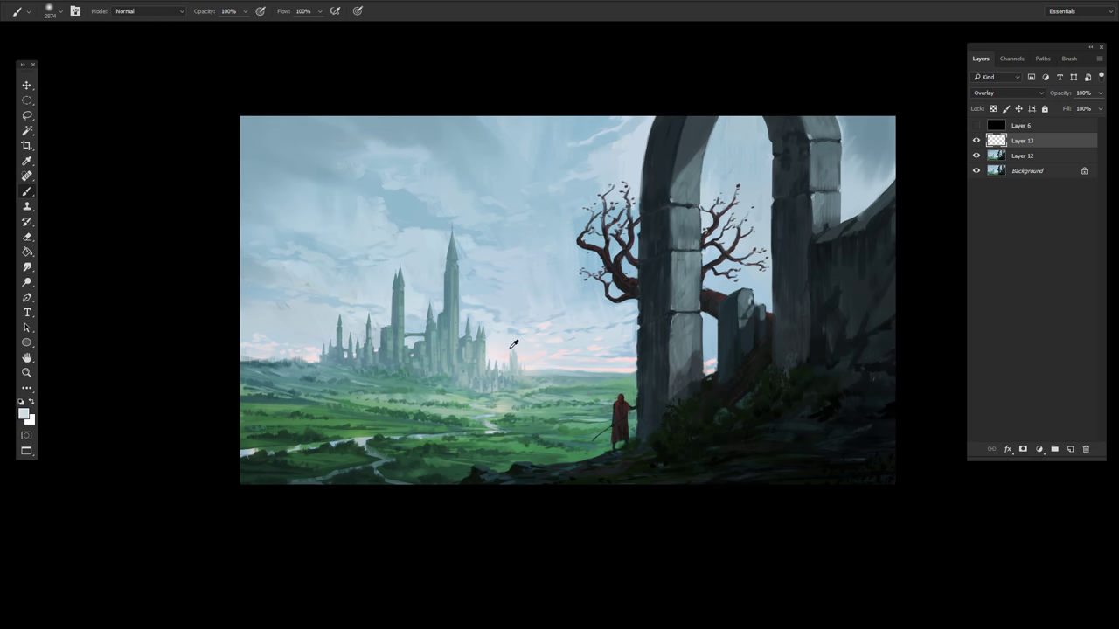
{"action": "key", "text": "e"}
{"action": "key", "text": "b"}
{"action": "right_click", "coordinate": [766, 367]}
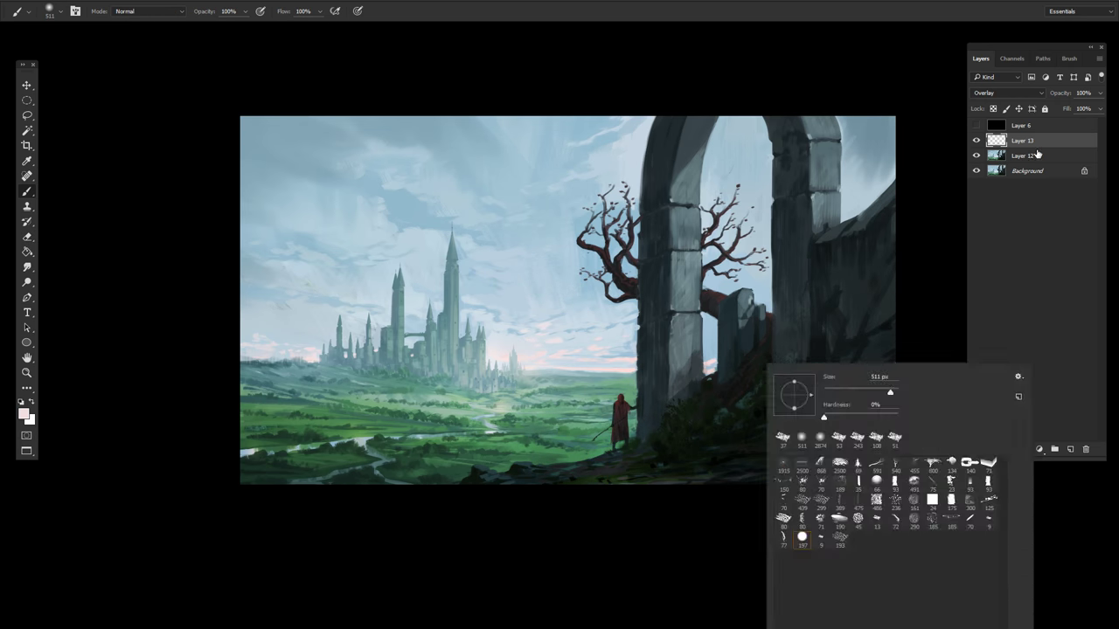
{"action": "key", "text": "Escape"}
{"action": "key", "text": "Delete"}
{"action": "left_click", "coordinate": [604, 479], "text": "alt"}
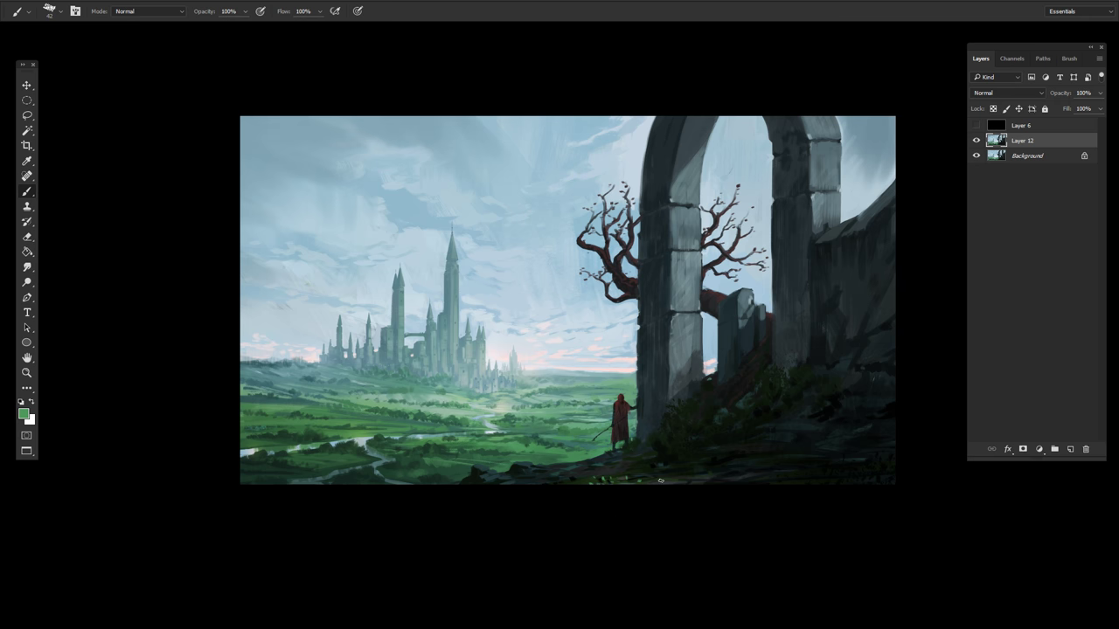
Step: Touch up with light grey-blue, then flip the canvas horizontally so the arch is left
{"action": "left_click", "coordinate": [681, 229], "text": "alt"}
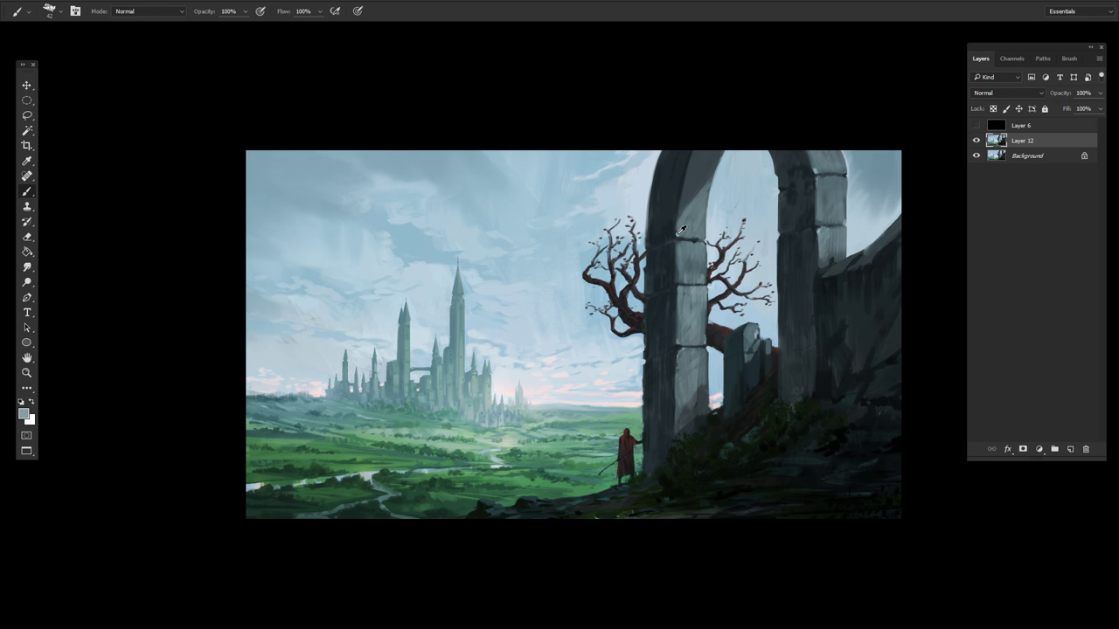
{"action": "left_click", "coordinate": [841, 259], "text": "alt"}
{"action": "left_click_drag", "start_coordinate": [840, 259], "coordinate": [793, 349]}
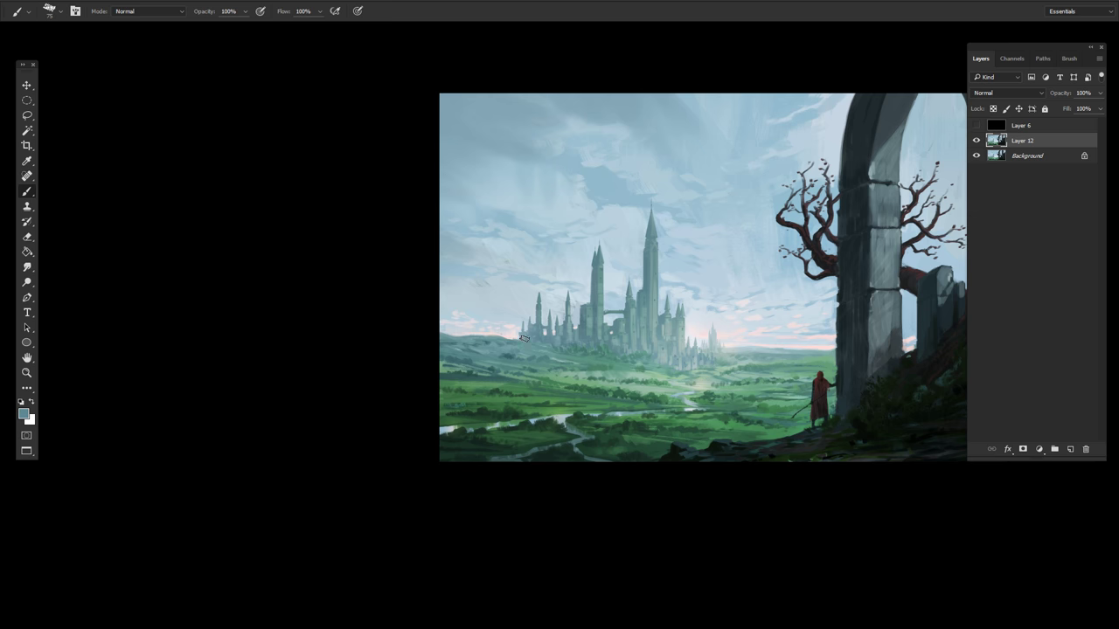
{"action": "left_click_drag", "start_coordinate": [502, 345], "coordinate": [612, 262]}
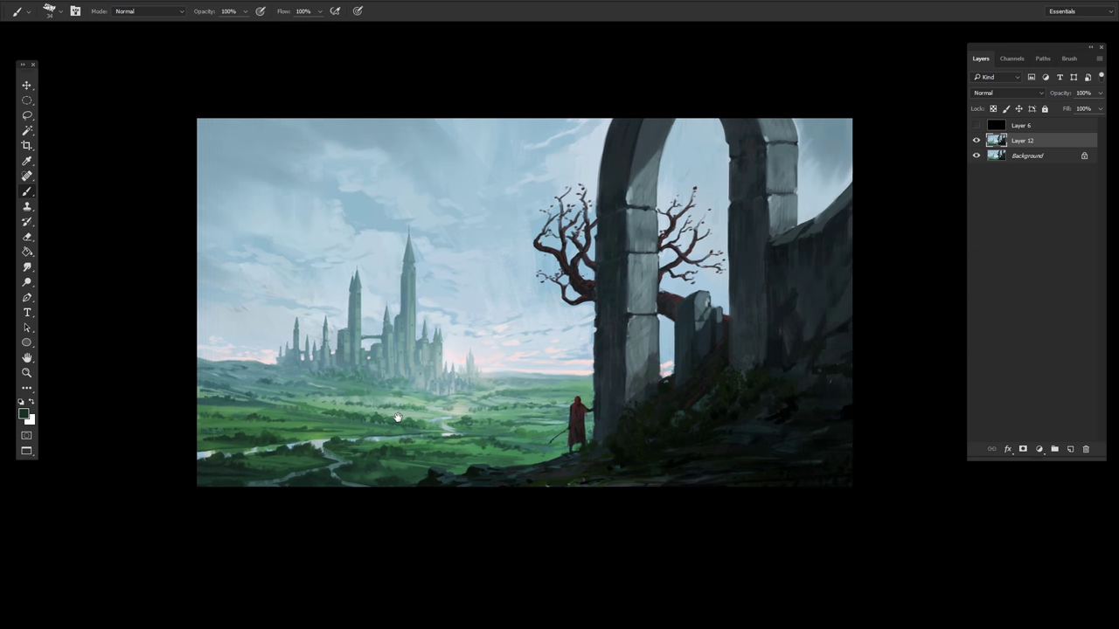
{"action": "key", "text": "h"}
{"action": "key", "text": "ctrl+b"}
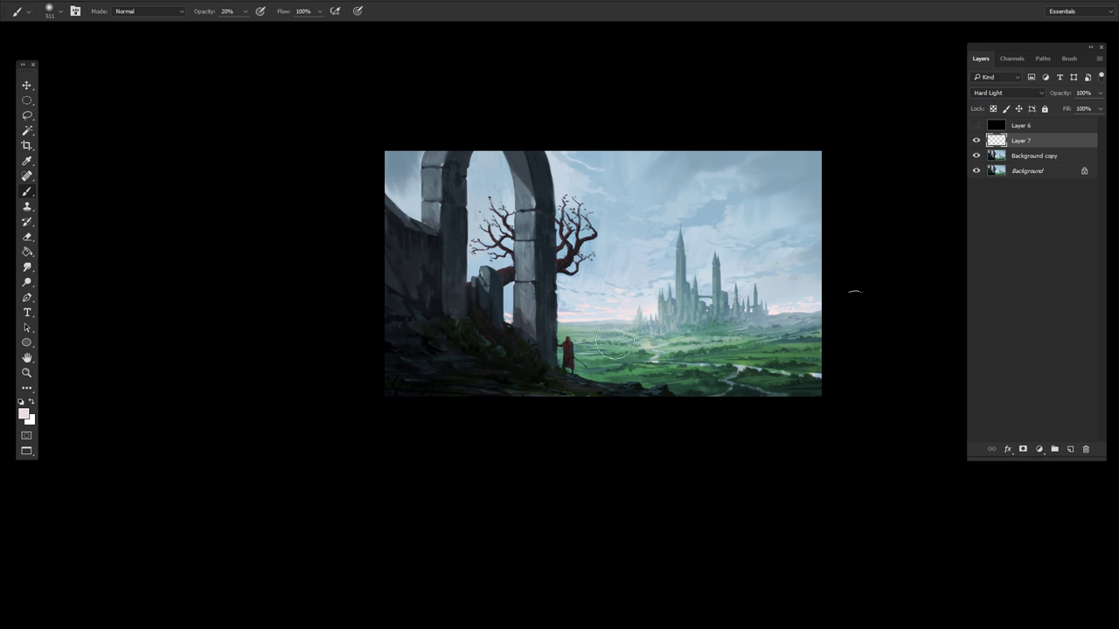
Step: Lower the Hard Light layer to 65% opacity and pick a brush tip preset
{"action": "left_click_drag", "start_coordinate": [1099, 92], "coordinate": [1081, 109]}
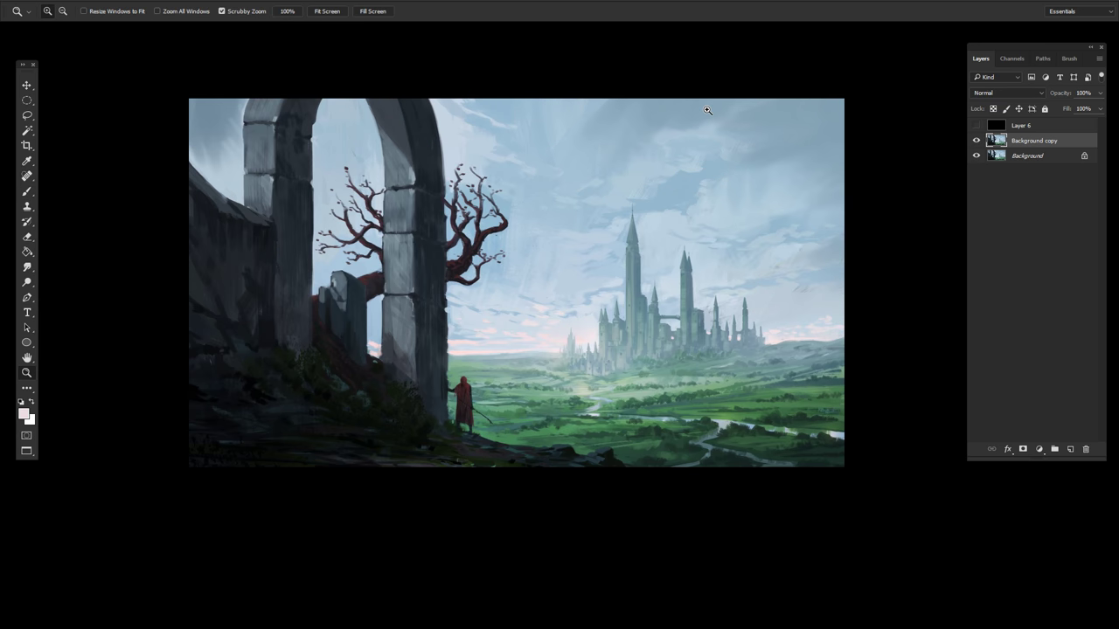
{"action": "key", "text": "b"}
{"action": "right_click", "coordinate": [333, 110]}
{"action": "double_click", "coordinate": [457, 181]}
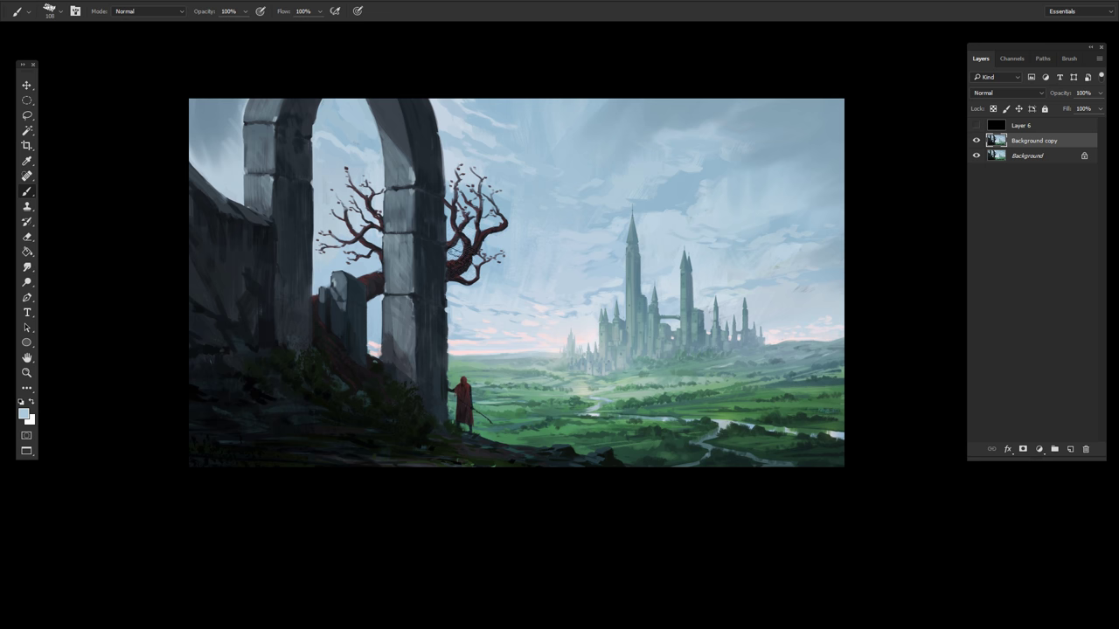
Step: Review the whole painting and check its tones with a Levels adjustment
{"action": "left_click_drag", "start_coordinate": [395, 400], "coordinate": [594, 221]}
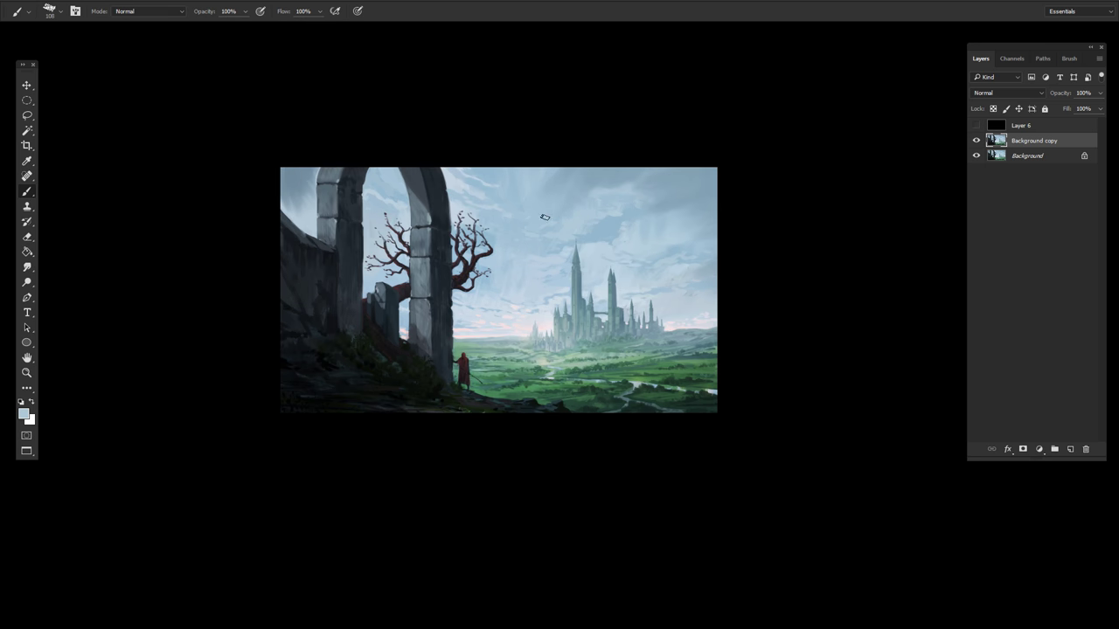
{"action": "left_click", "coordinate": [682, 188]}
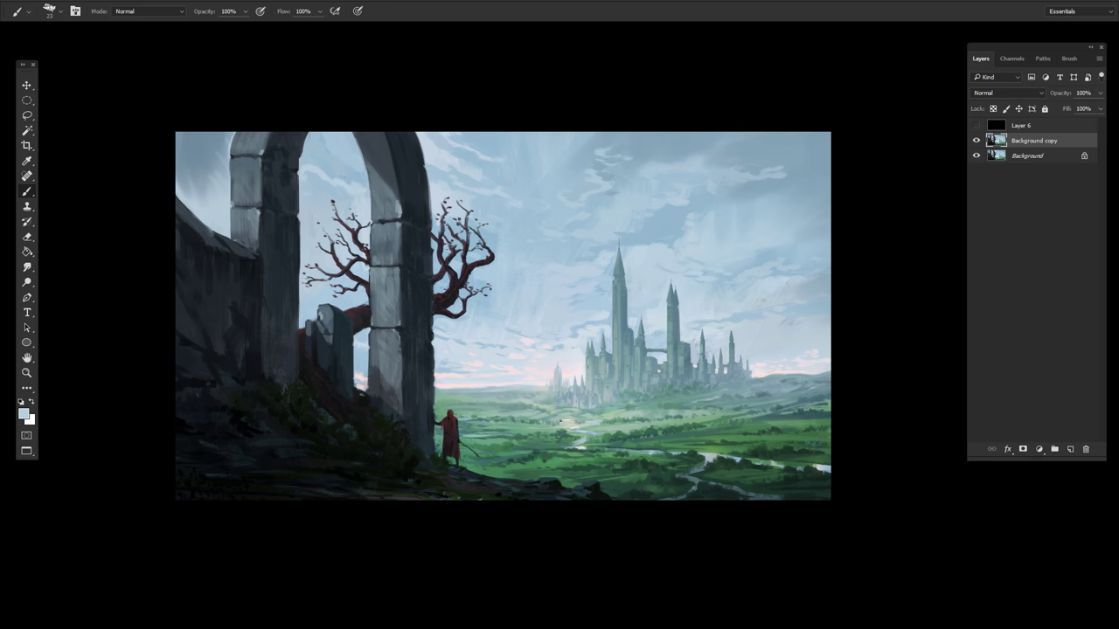
{"action": "key", "text": "ctrl+l"}
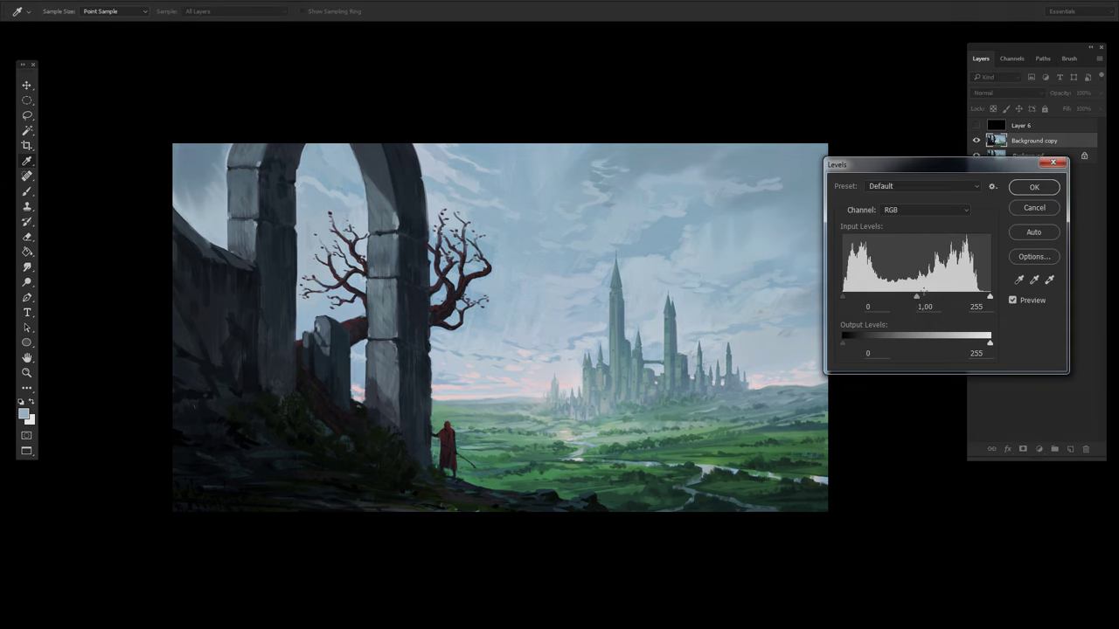
{"action": "key", "text": "Return"}
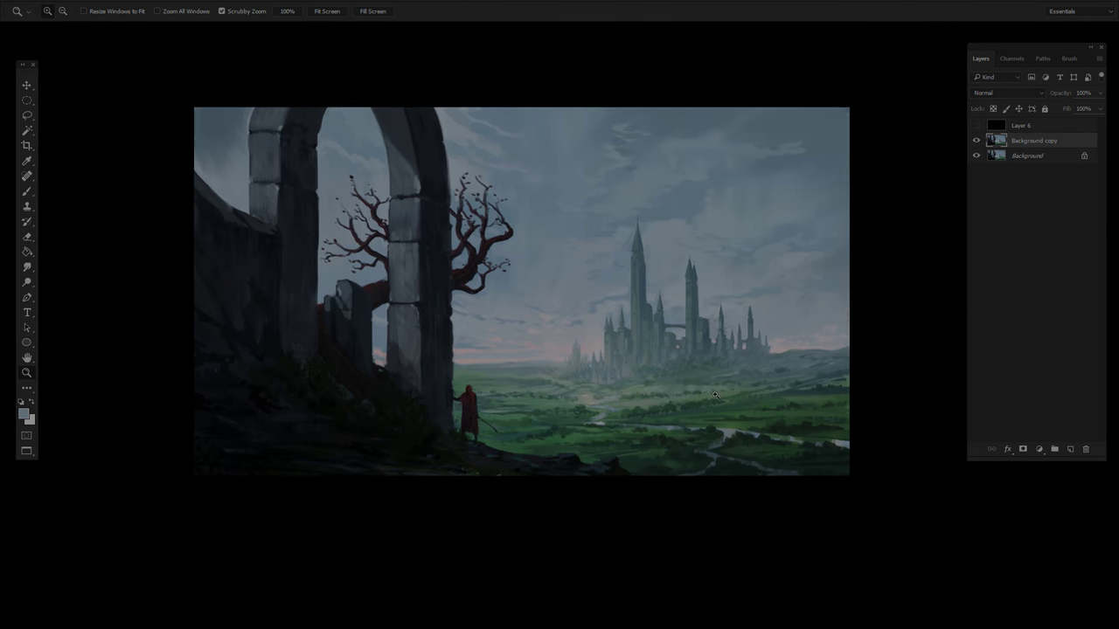